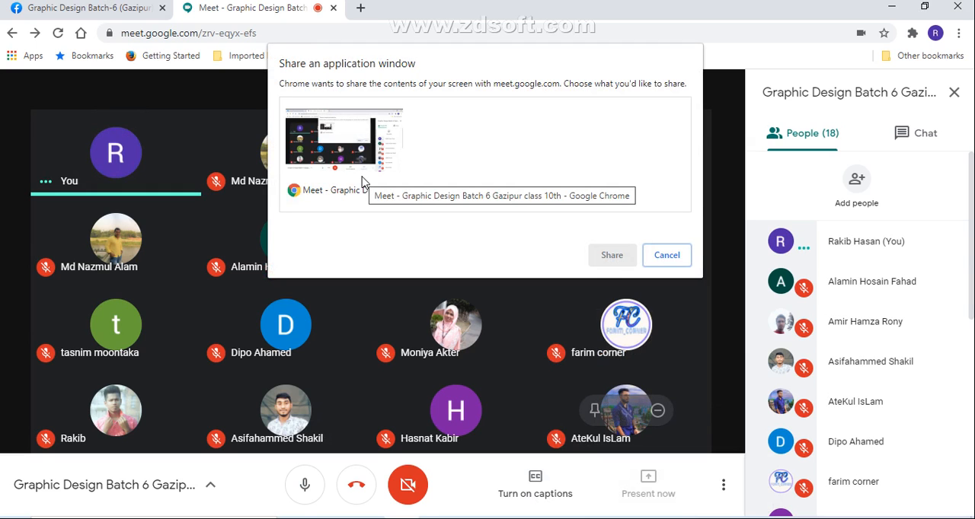
# Step: Restore the Untitled-1 Illustrator window and present that window in the Google Meet call
pyautogui.click(678, 264)
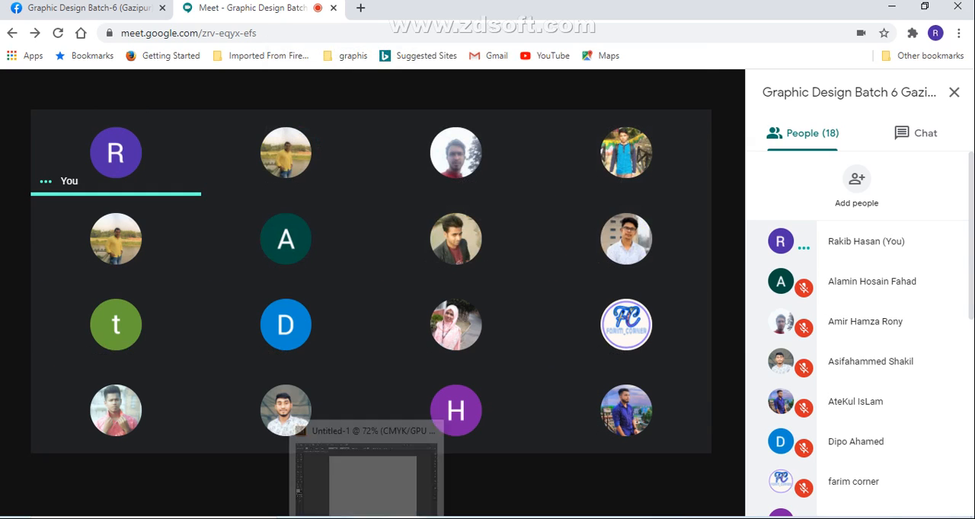
pyautogui.click(366, 518)
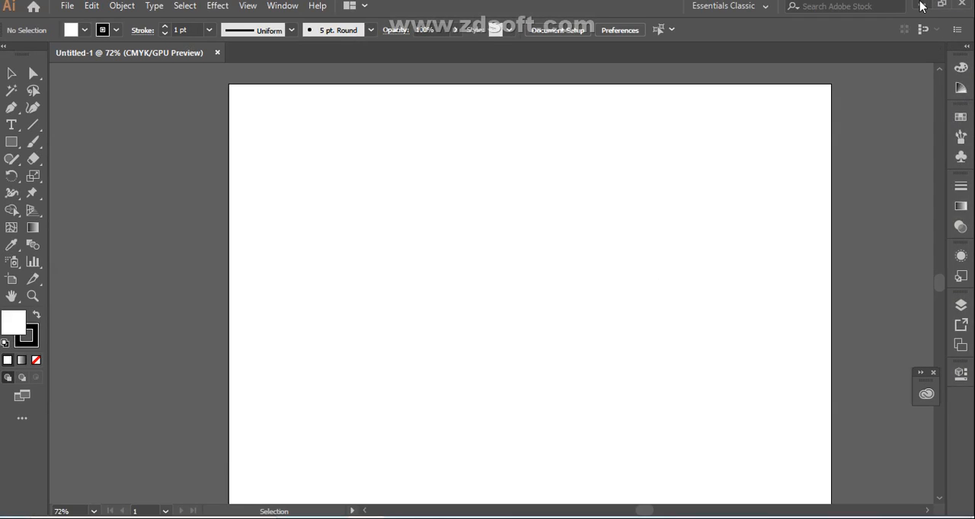
pyautogui.click(433, 517)
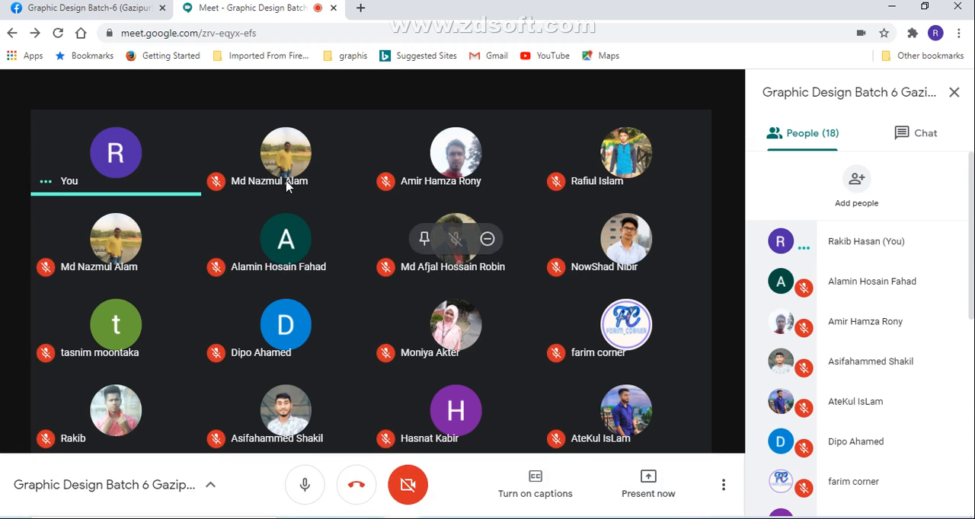
pyautogui.click(646, 493)
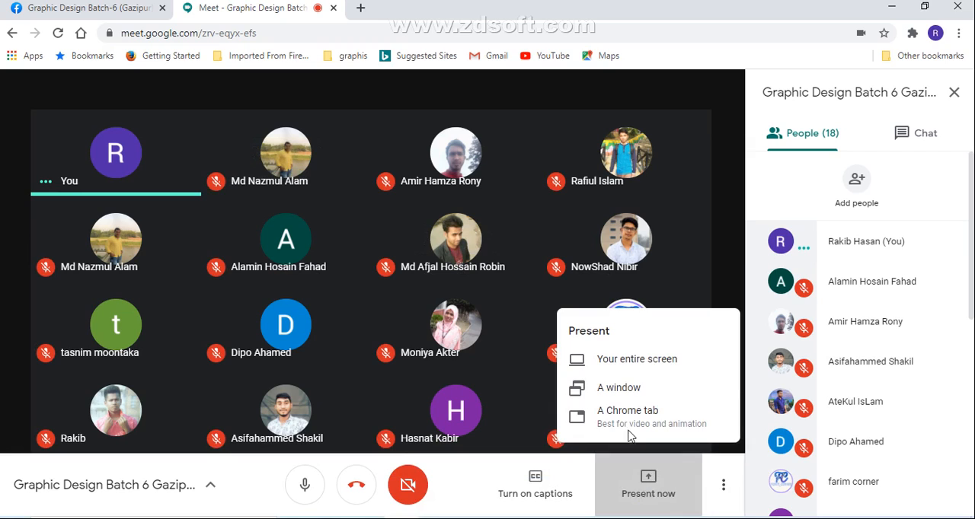
pyautogui.click(629, 392)
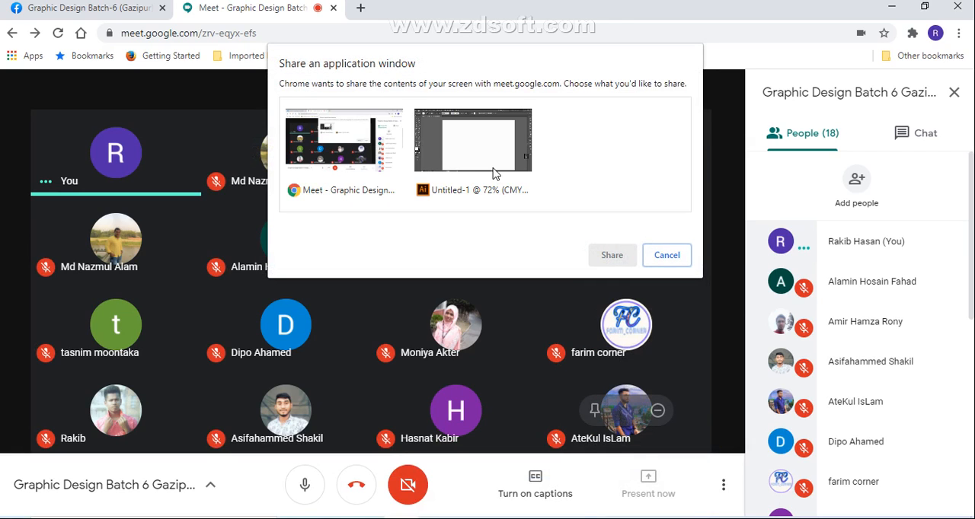
pyautogui.click(476, 151)
pyautogui.click(620, 255)
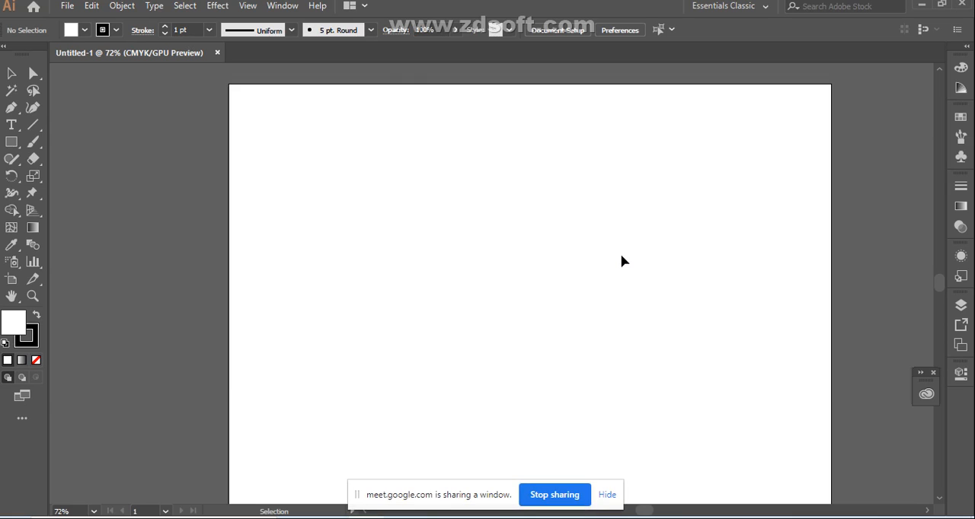
# Step: Close the floating Creative Cloud panel beside the artboard
pyautogui.hotkey('ctrl', '+')
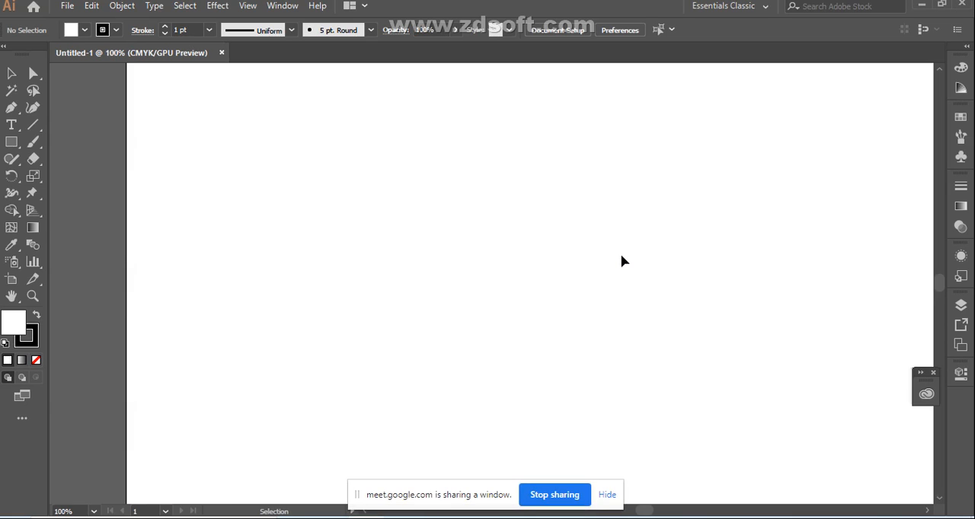
pyautogui.click(935, 377)
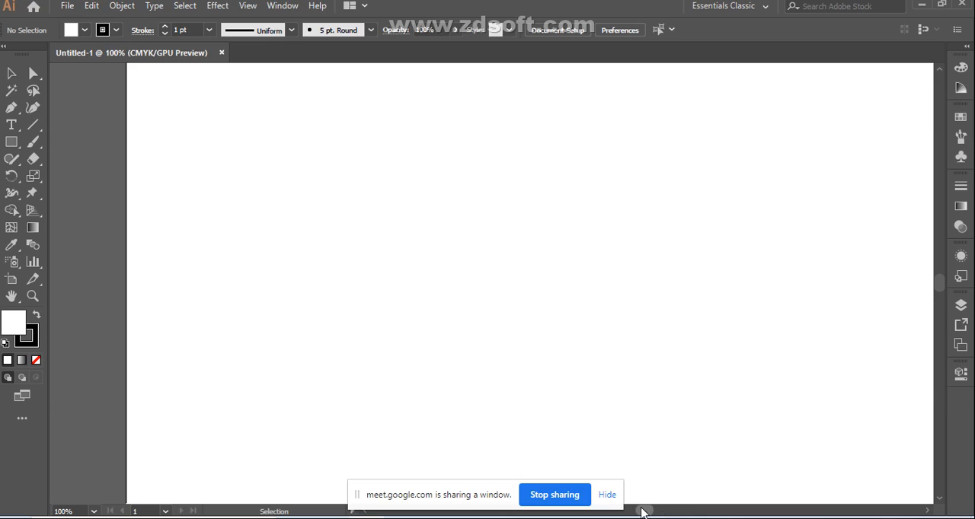
pyautogui.moveTo(642, 513); pyautogui.dragTo(642, 515)
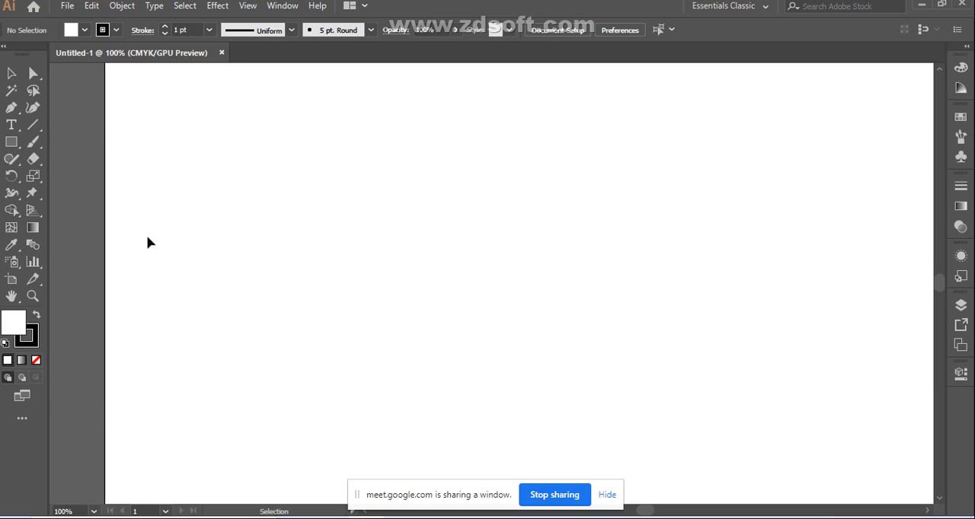
# Step: Switch to the Google Meet window, admit the waiting participant, and return to Illustrator
pyautogui.click(12, 142)
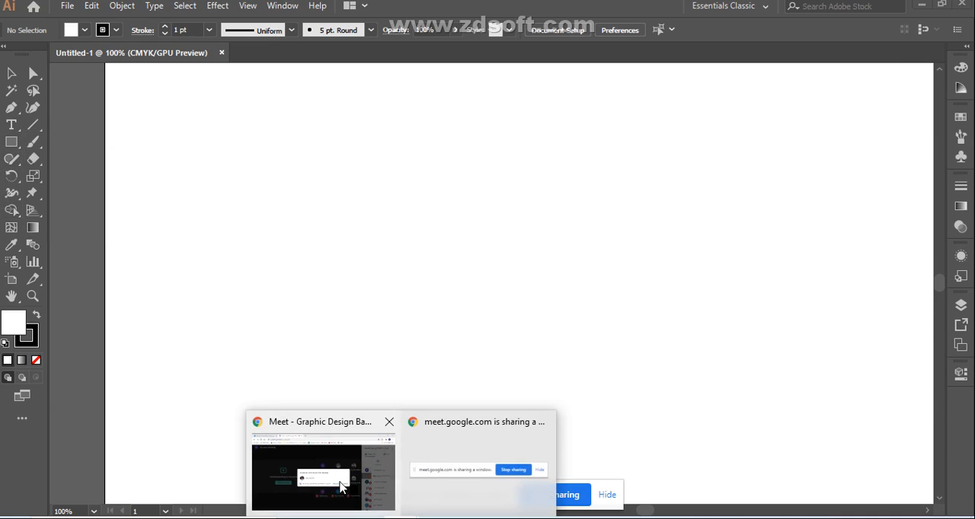
pyautogui.click(340, 488)
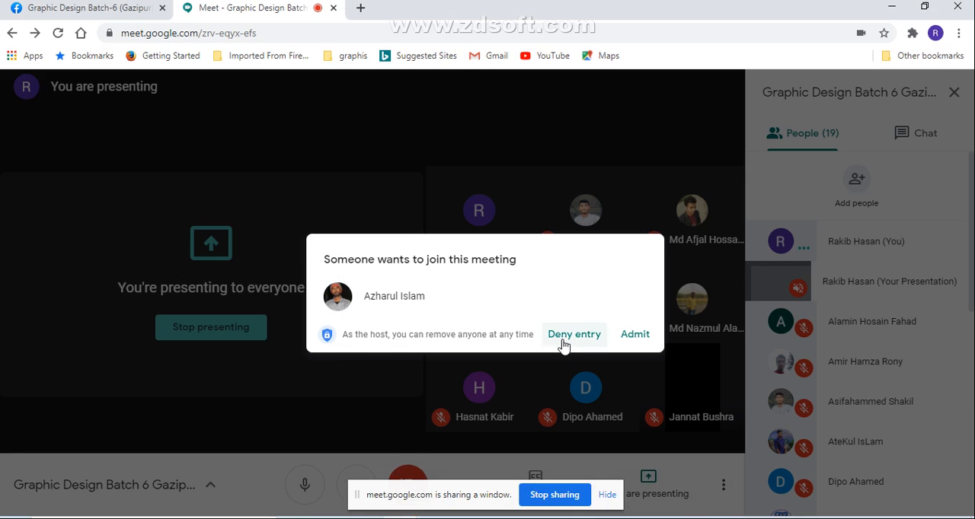
pyautogui.click(634, 336)
pyautogui.click(368, 517)
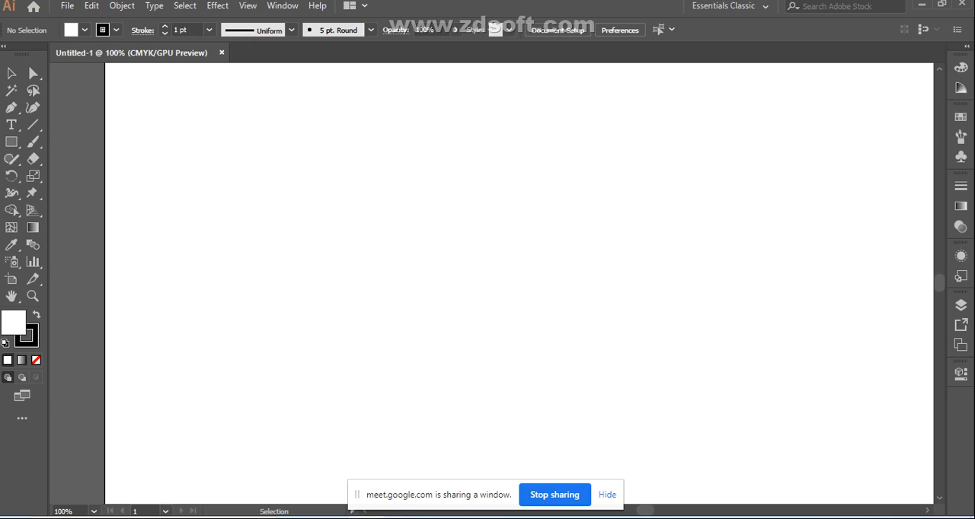
# Step: Draw a circle near the artboard's left edge with the Ellipse tool and scale it down proportionally to about two-thirds of its size
pyautogui.click(11, 143)
pyautogui.click(61, 176)
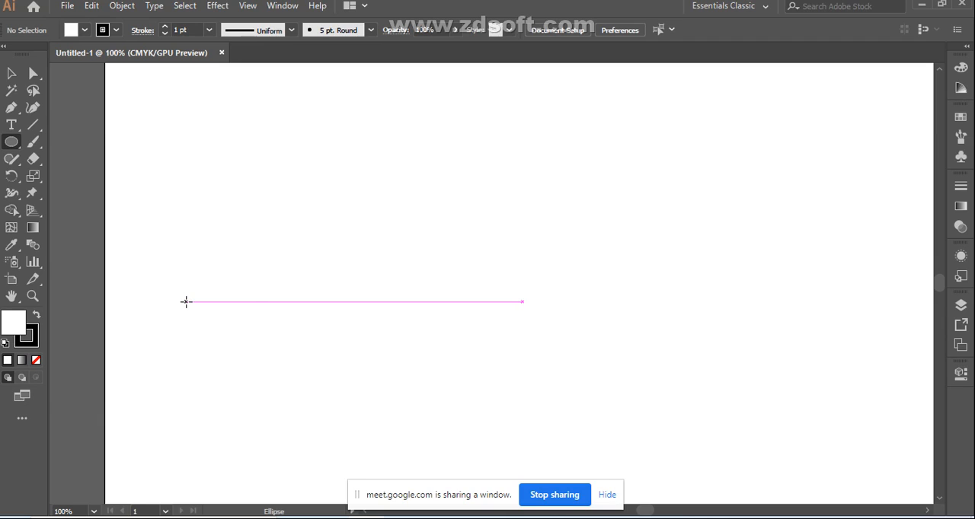
pyautogui.moveTo(186, 301); pyautogui.dragTo(232, 348)
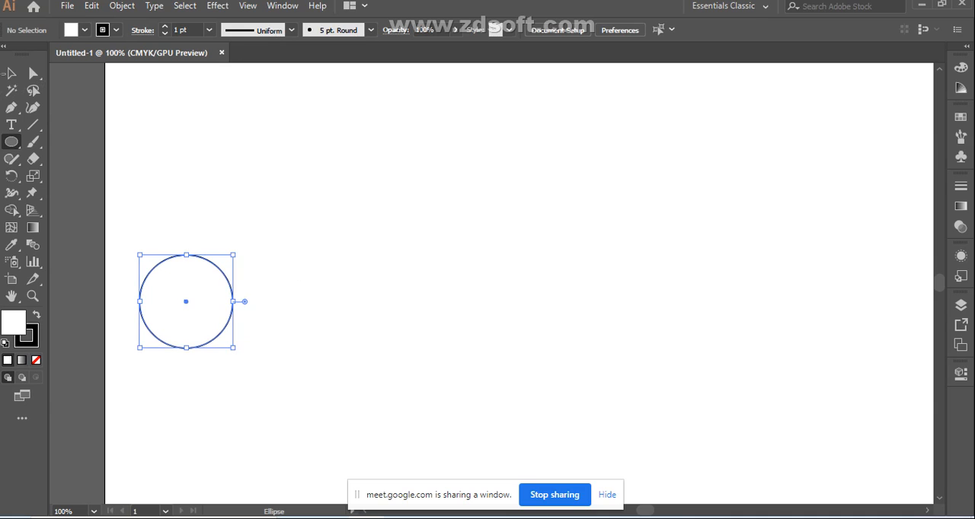
pyautogui.click(12, 73)
pyautogui.moveTo(140, 255); pyautogui.dragTo(174, 285)
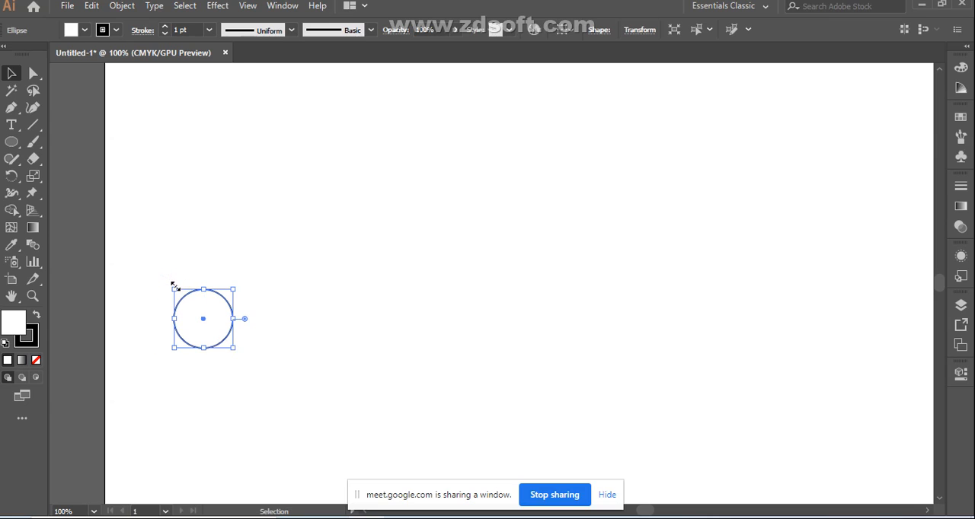
# Step: Remove the circle's stroke and fill it with a blue-violet color from the CMYK spectrum
pyautogui.click(31, 340)
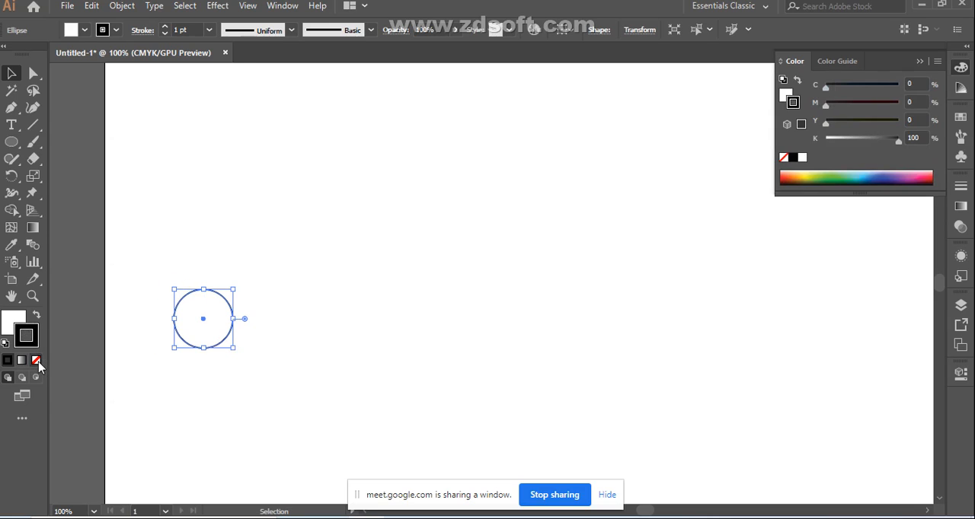
pyautogui.click(37, 361)
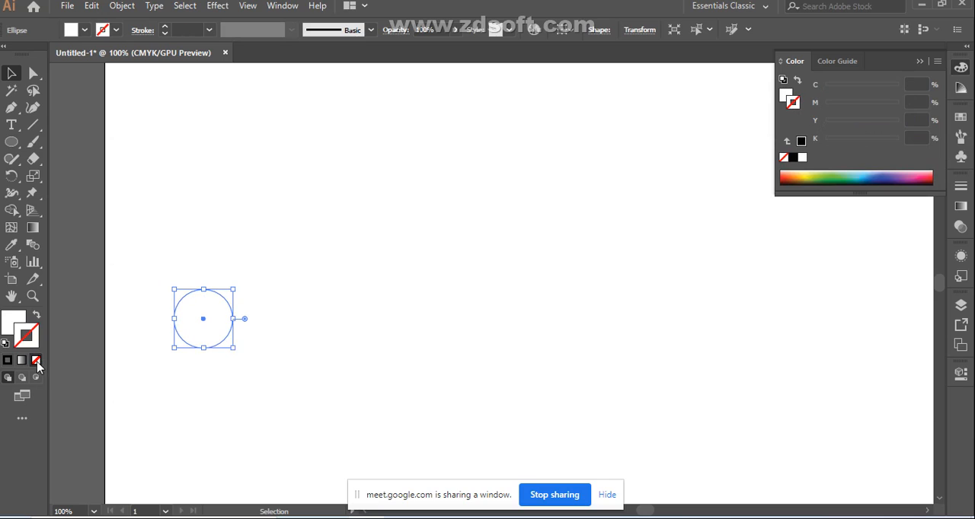
pyautogui.click(12, 321)
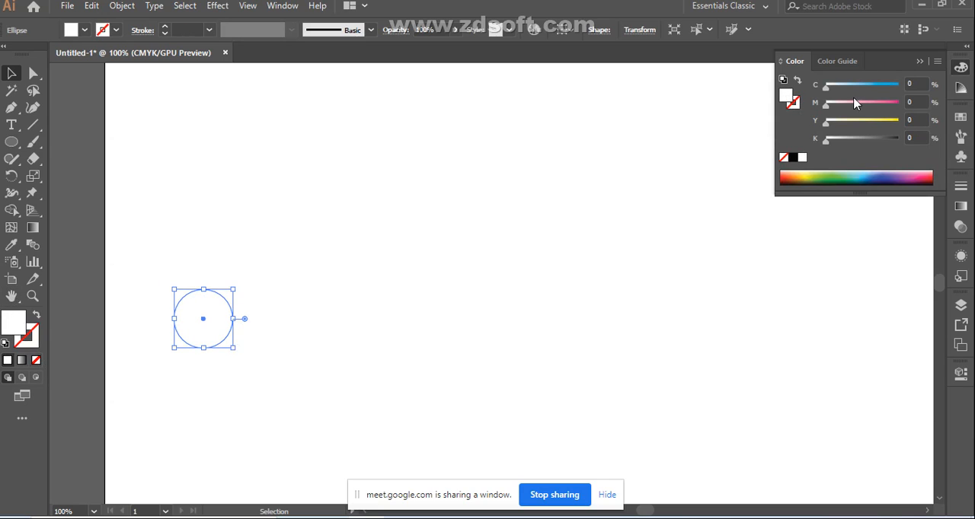
pyautogui.click(886, 174)
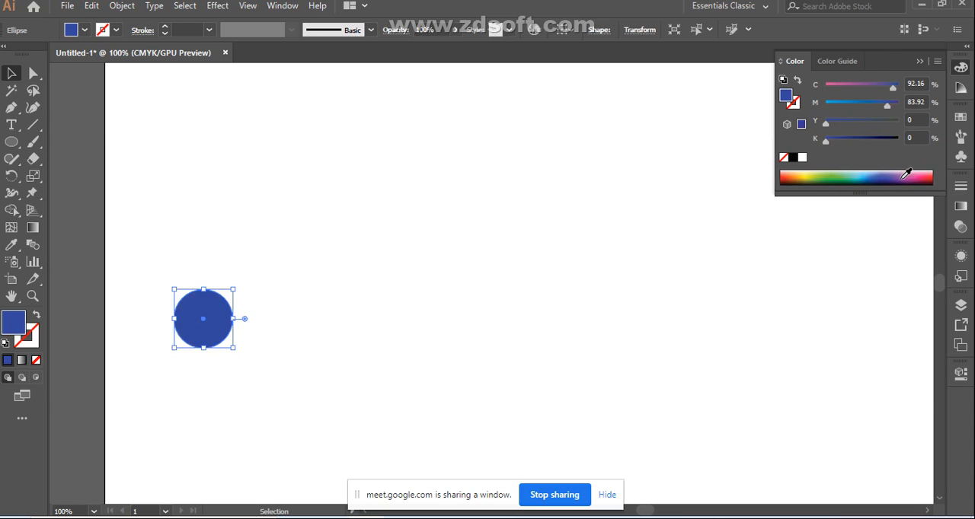
pyautogui.click(904, 176)
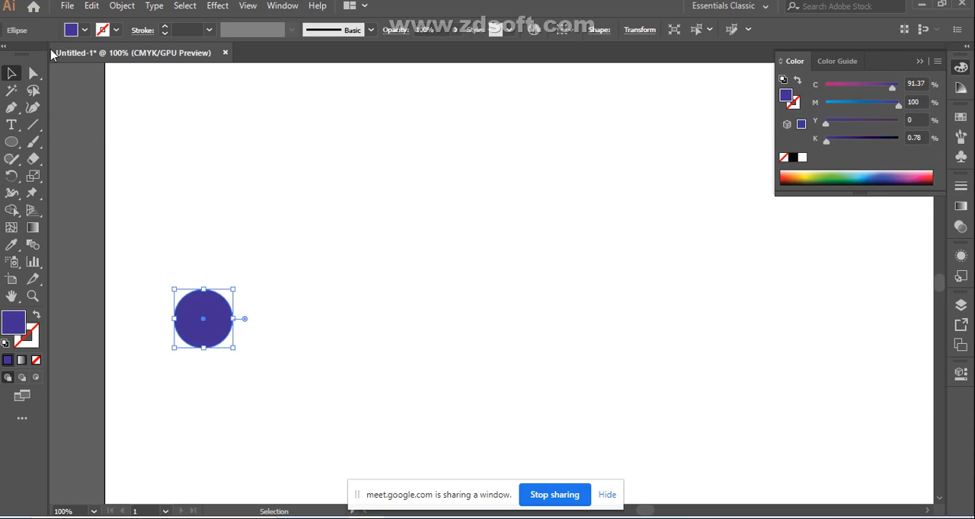
# Step: Open the gradient settings for the circle and change its solid fill to blue, hex 270fb5
pyautogui.click(258, 213)
pyautogui.click(218, 320)
pyautogui.click(960, 206)
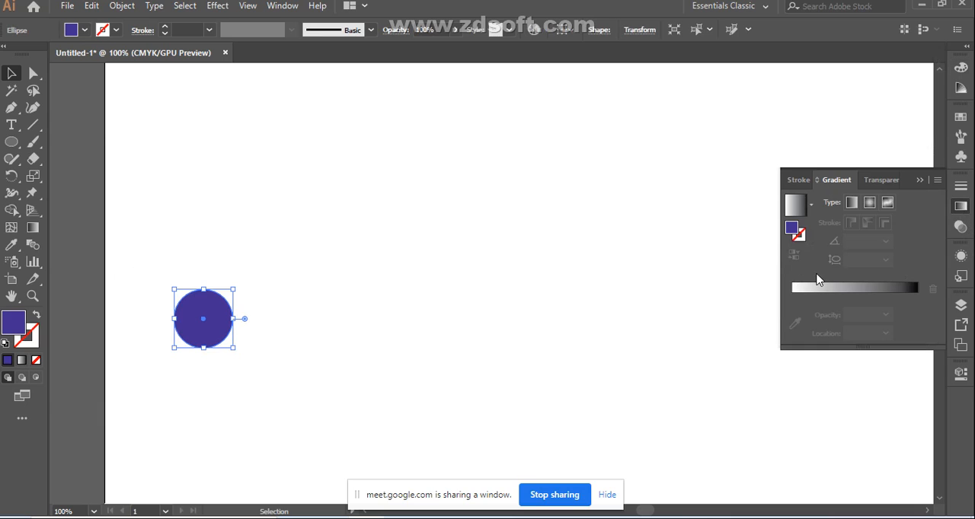
pyautogui.doubleClick(793, 229)
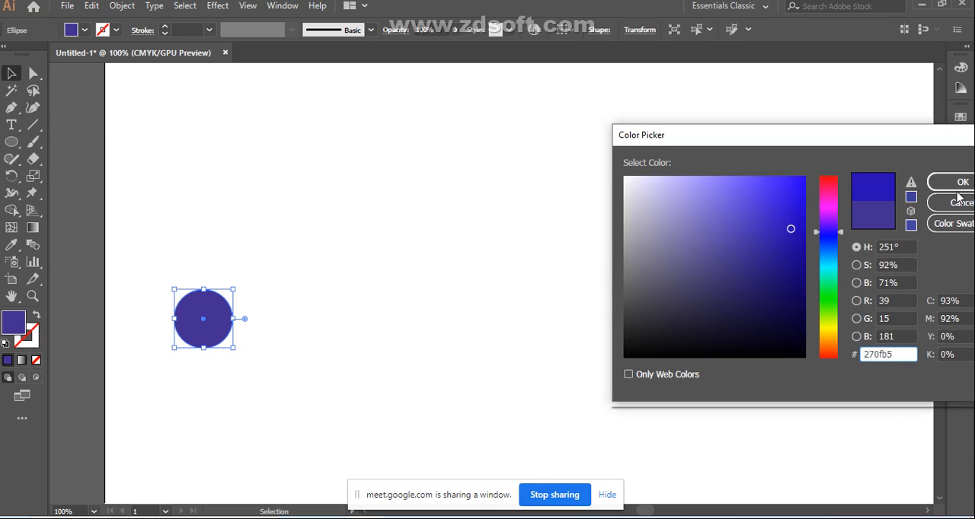
pyautogui.click(959, 185)
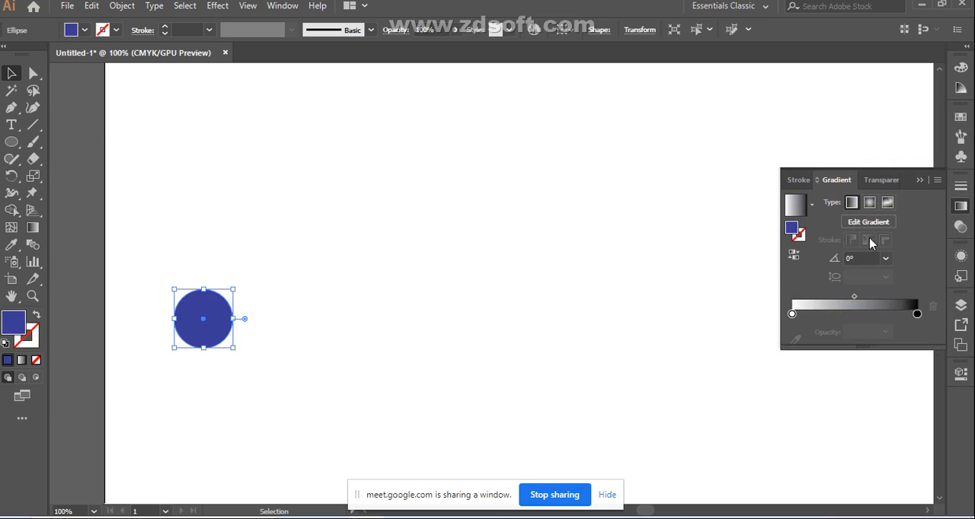
# Step: Apply the linear gradient to the circle's fill and set its starting color stop to dark blue at 100% opacity
pyautogui.click(795, 206)
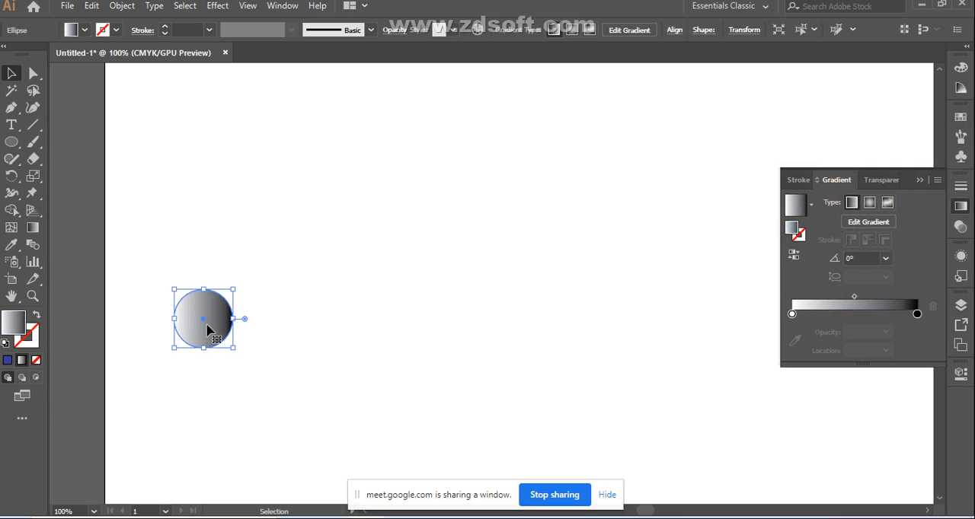
pyautogui.doubleClick(793, 314)
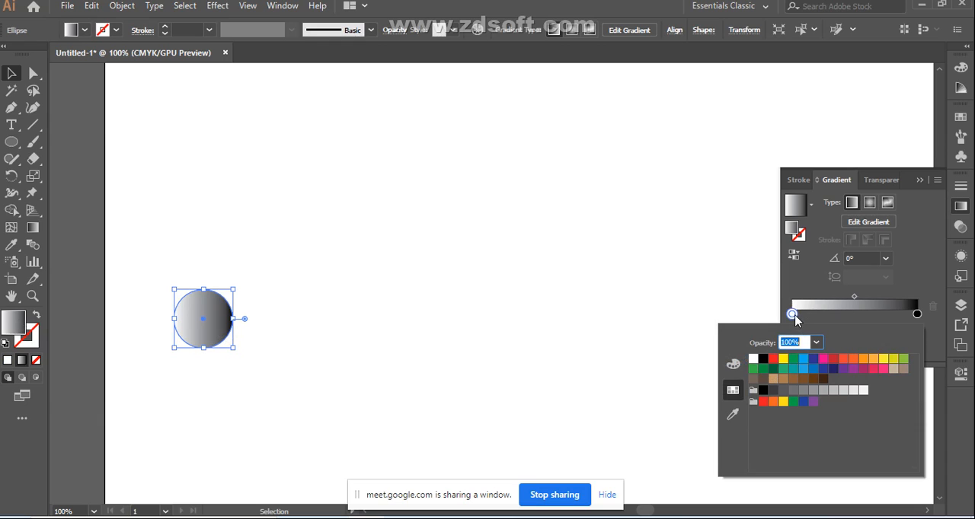
pyautogui.click(821, 370)
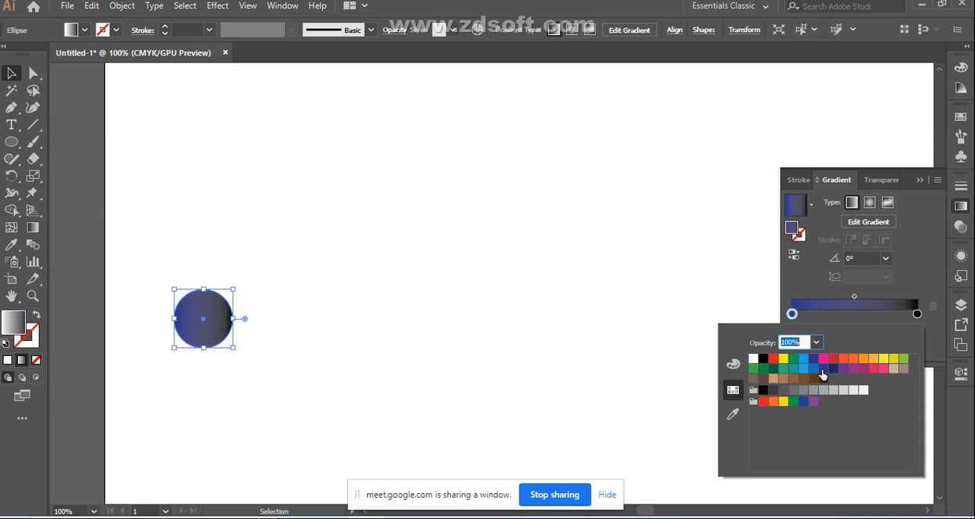
# Step: Set the gradient's end color stop to the purple swatch
pyautogui.click(919, 320)
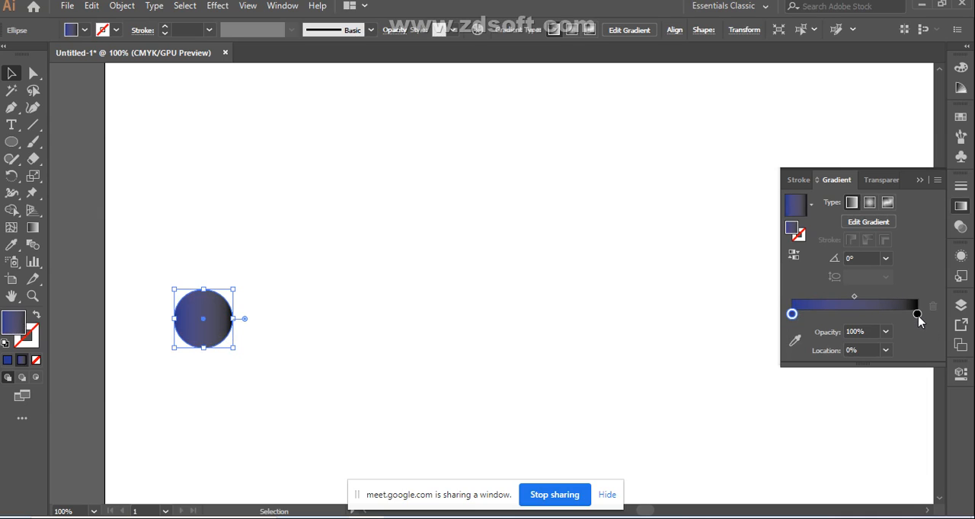
pyautogui.doubleClick(918, 315)
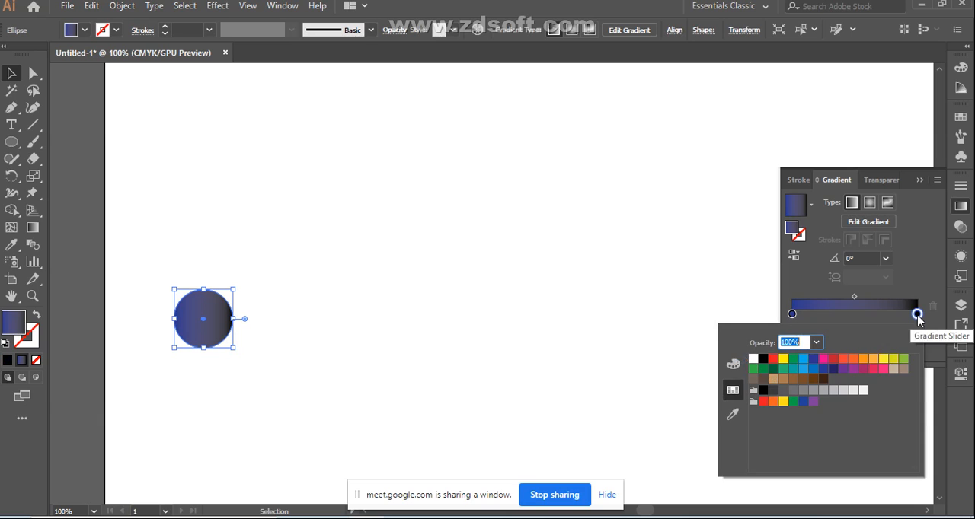
pyautogui.click(843, 370)
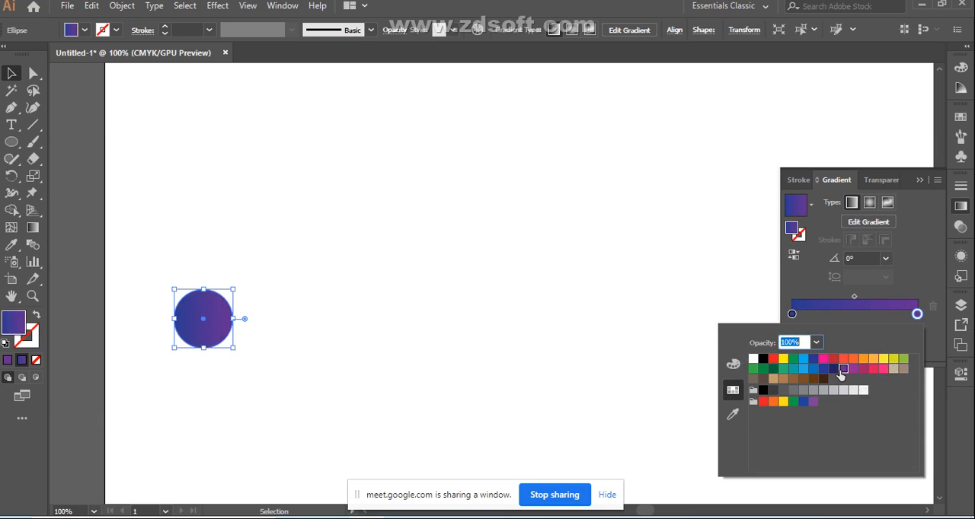
pyautogui.press('Escape')
# Step: Add a middle color stop to the gradient at about 53% and color it crimson-magenta
pyautogui.click(859, 313)
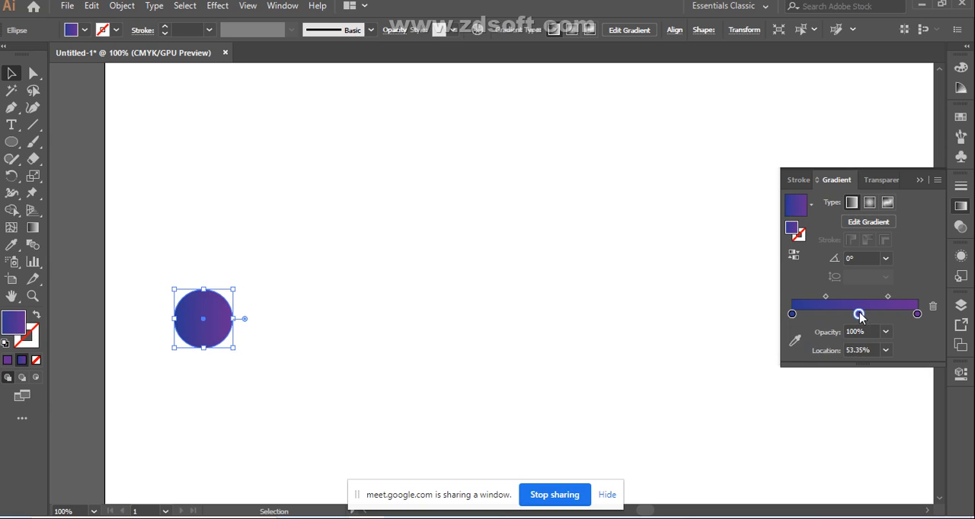
pyautogui.doubleClick(859, 314)
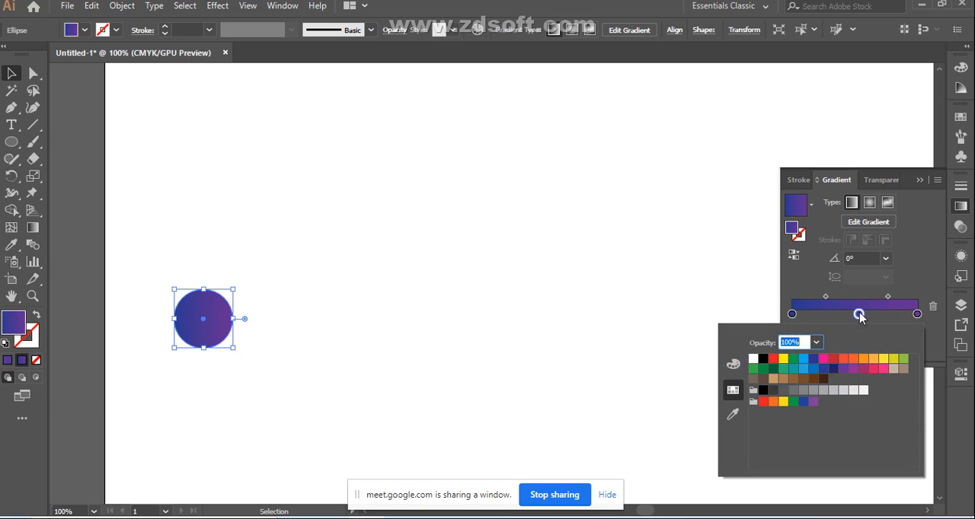
pyautogui.click(861, 370)
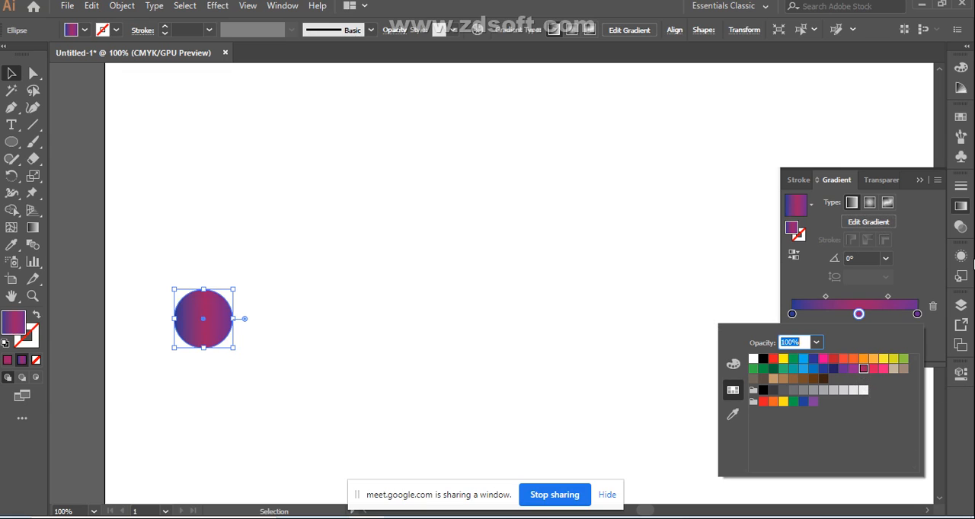
pyautogui.write('9')
pyautogui.press('Escape')
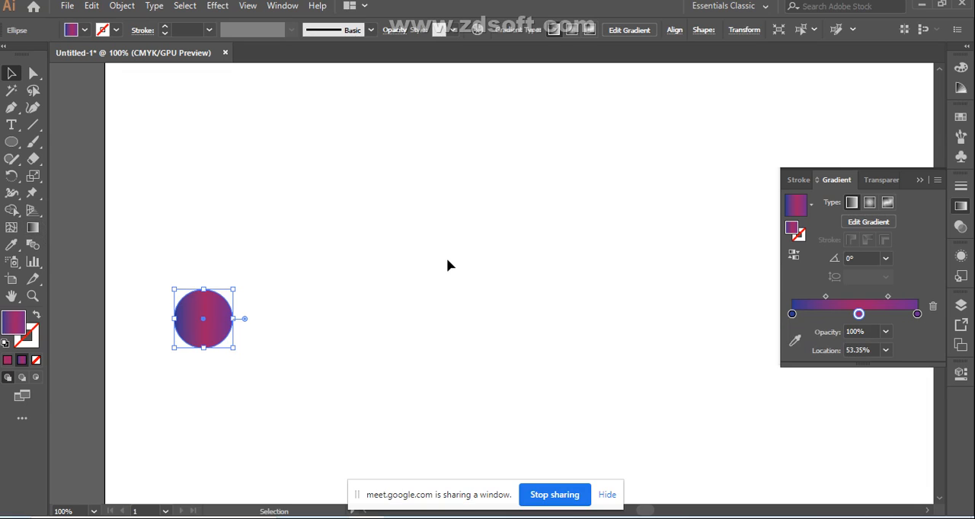
# Step: Redirect the circle's gradient diagonally from its upper left to its lower right with the Gradient tool, at about -42.5°
pyautogui.press('g')
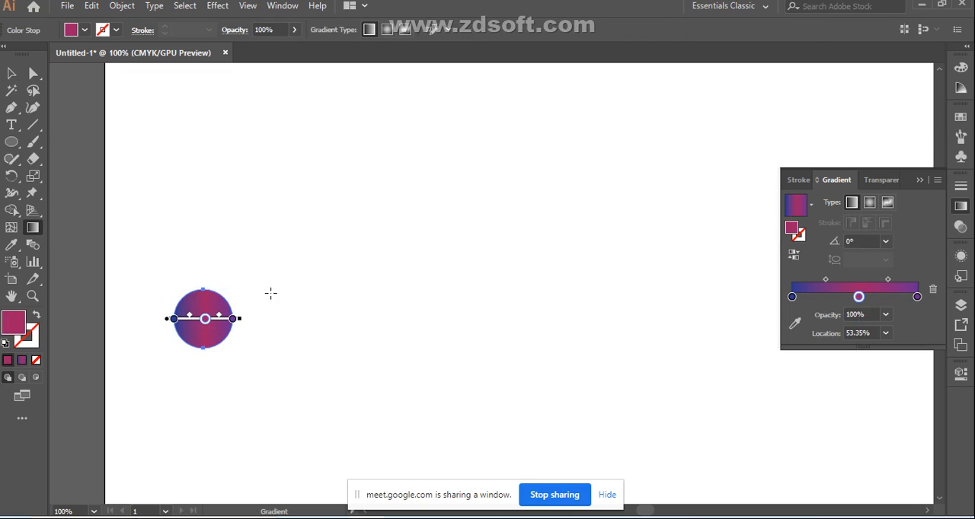
pyautogui.moveTo(170, 282); pyautogui.dragTo(251, 358)
pyautogui.click(11, 73)
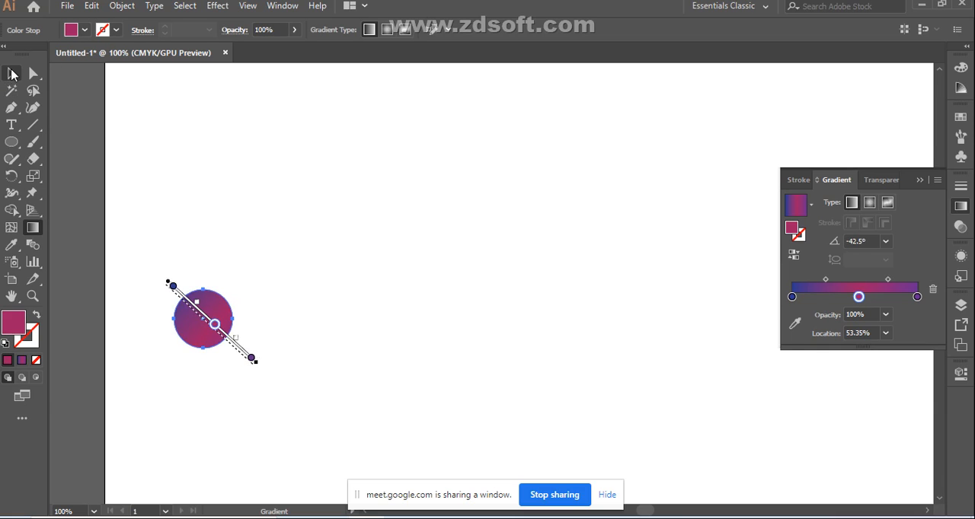
# Step: Close the gradient settings and duplicate the gradient circle horizontally, placing the copy directly against the original's right edge
pyautogui.click(603, 278)
pyautogui.click(919, 180)
pyautogui.click(211, 320)
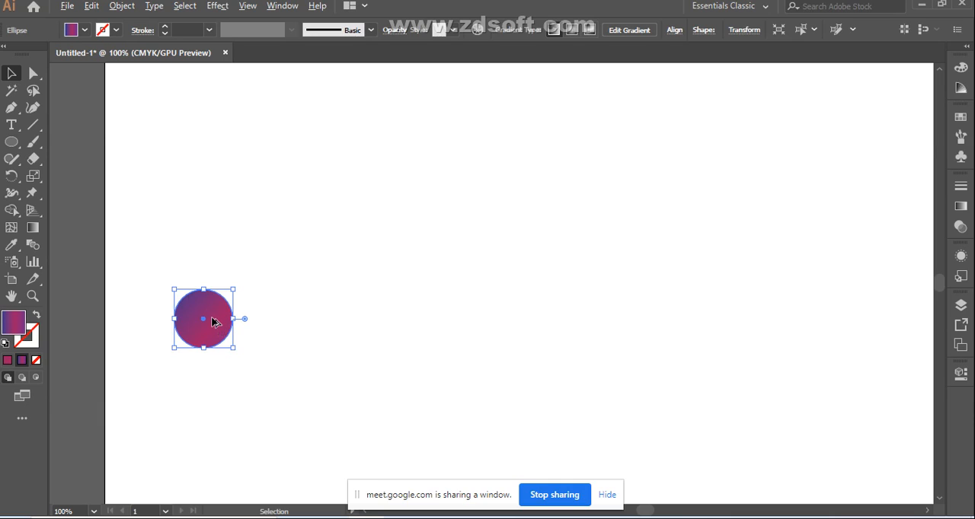
pyautogui.click(290, 326)
pyautogui.click(207, 323)
pyautogui.moveTo(235, 325); pyautogui.dragTo(272, 330)
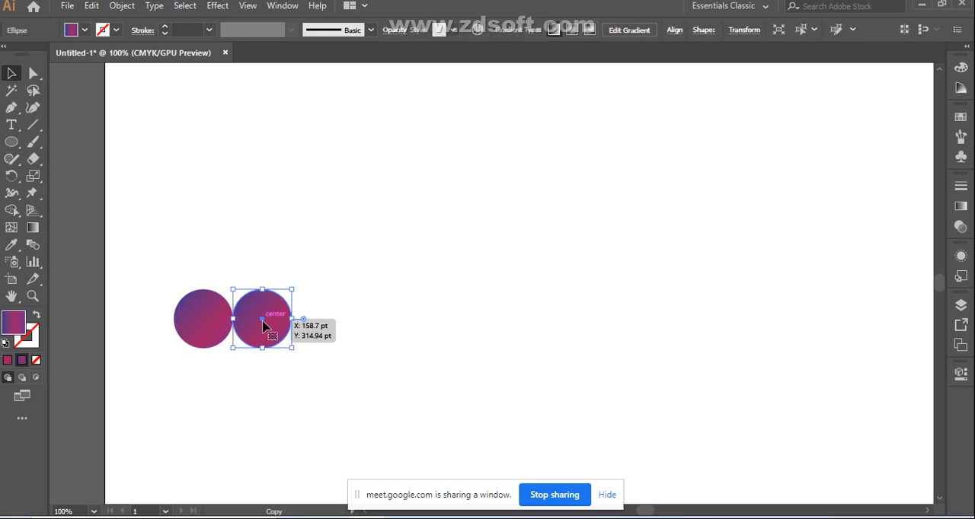
pyautogui.moveTo(263, 326); pyautogui.dragTo(266, 327)
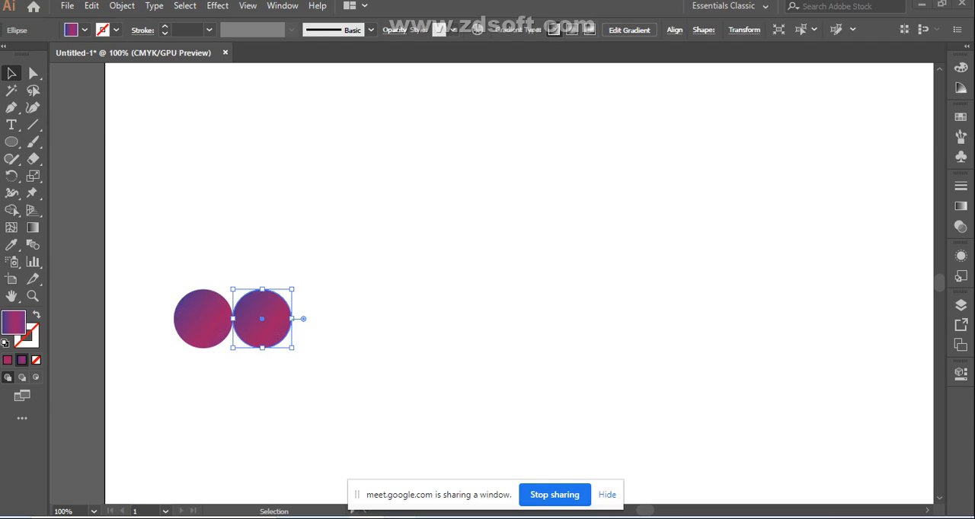
# Step: Check the participants in the Google Meet call and return to Illustrator
pyautogui.click(313, 469)
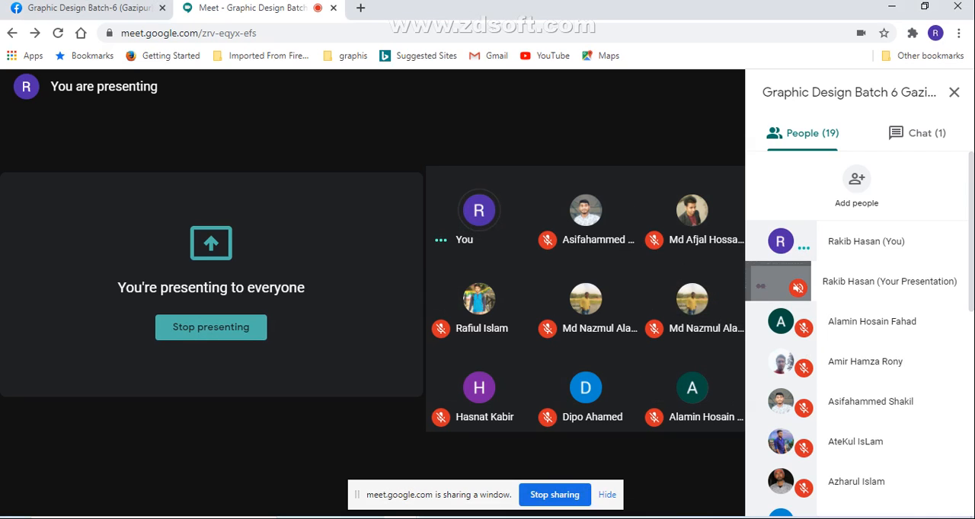
pyautogui.hotkey('alt', 'Tab')
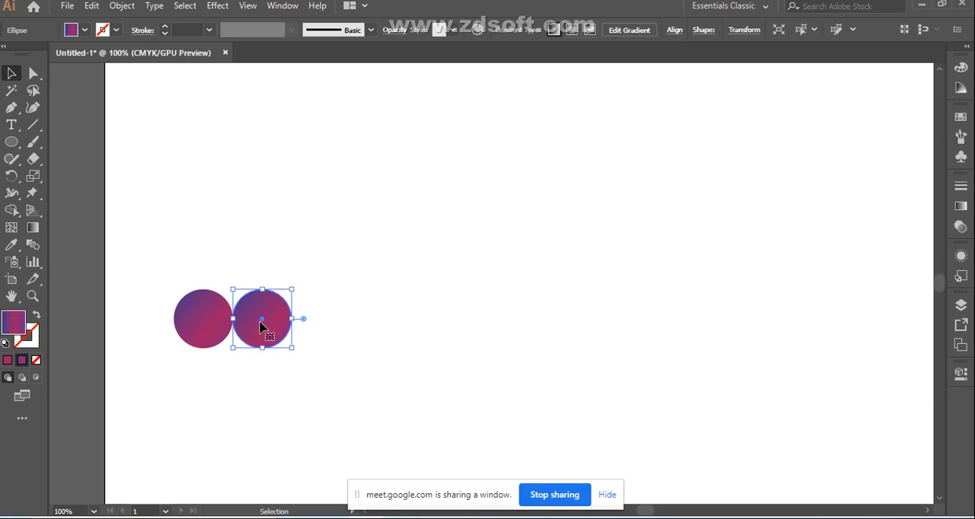
# Step: Move the copied circle horizontally to the far right of the artboard area, level with the original, and select both circles
pyautogui.moveTo(266, 331); pyautogui.dragTo(772, 324)
pyautogui.moveTo(155, 262); pyautogui.dragTo(747, 377)
pyautogui.moveTo(819, 382); pyautogui.dragTo(820, 382)
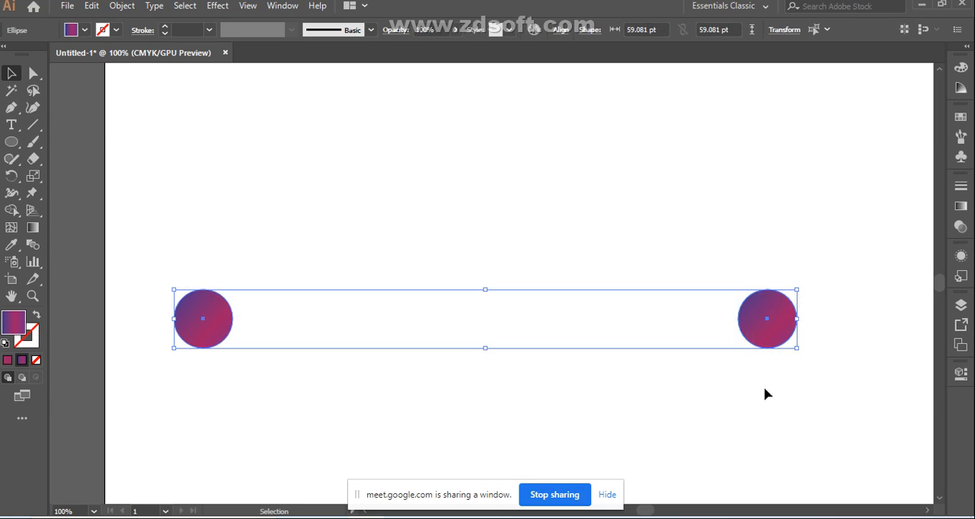
pyautogui.click(561, 30)
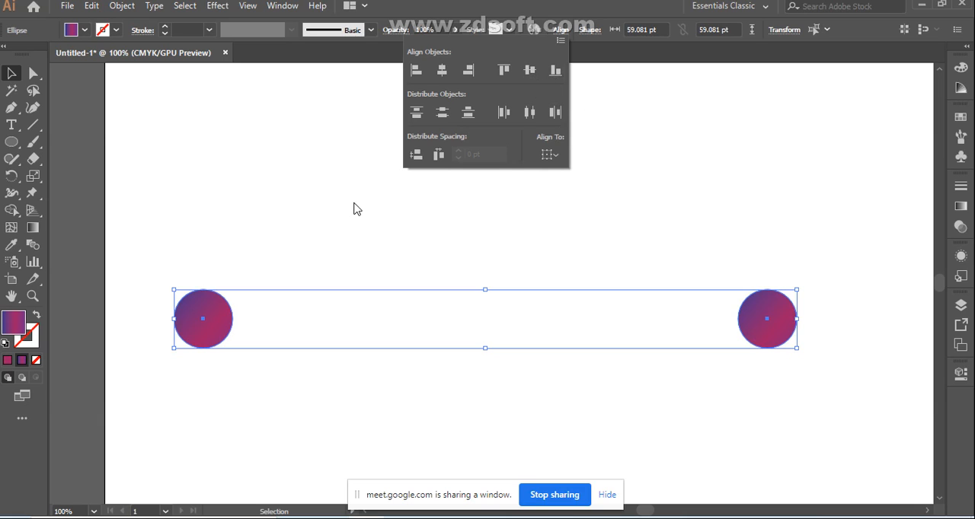
pyautogui.click(279, 176)
pyautogui.click(628, 405)
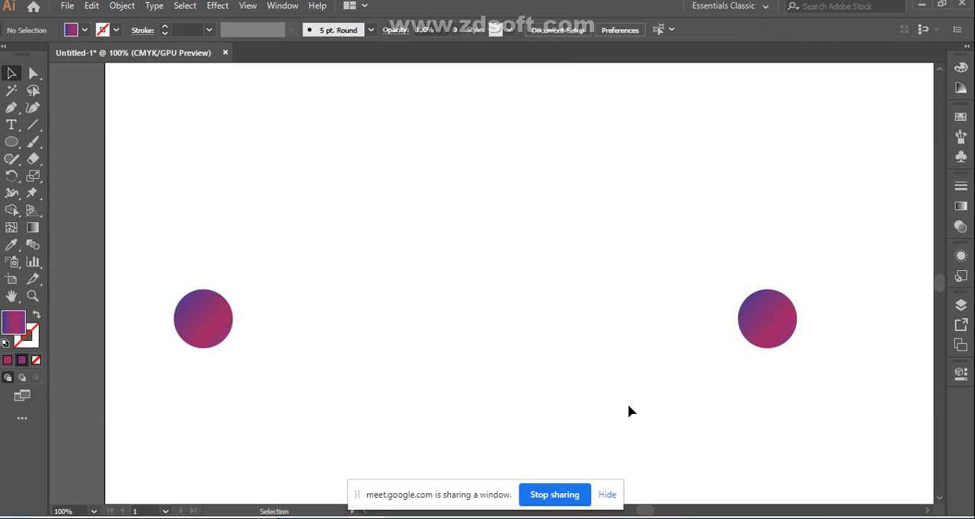
# Step: Select both circles and make a blend between them with spacing set to Specified Steps and 5 steps
pyautogui.moveTo(171, 344); pyautogui.dragTo(814, 384)
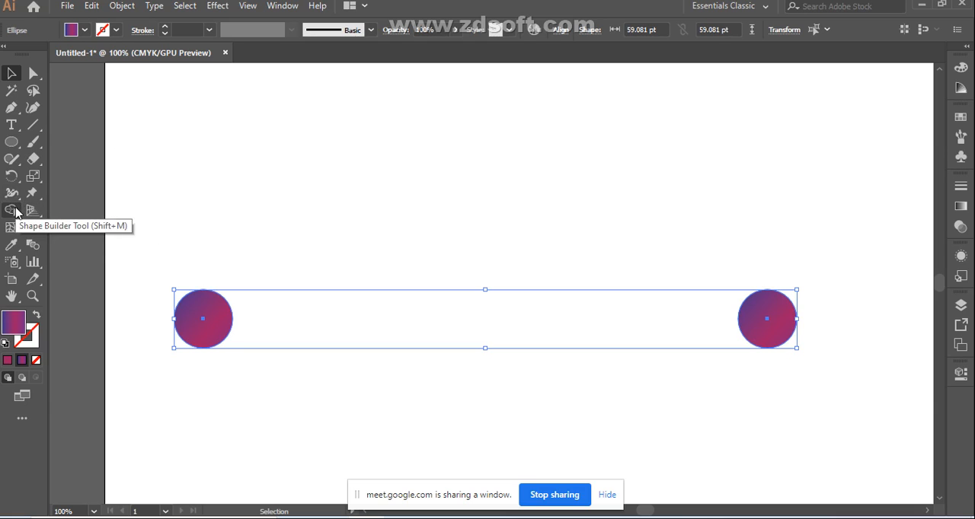
pyautogui.click(36, 248)
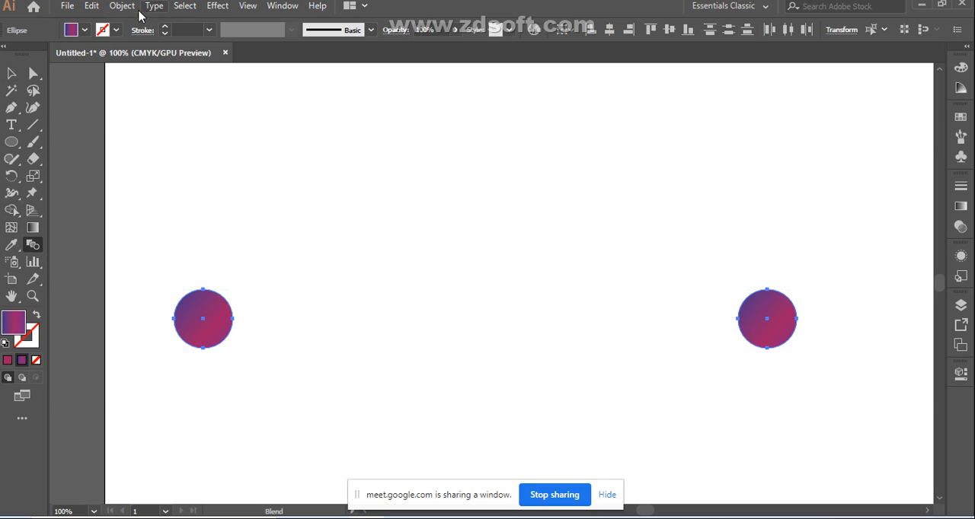
pyautogui.doubleClick(35, 249)
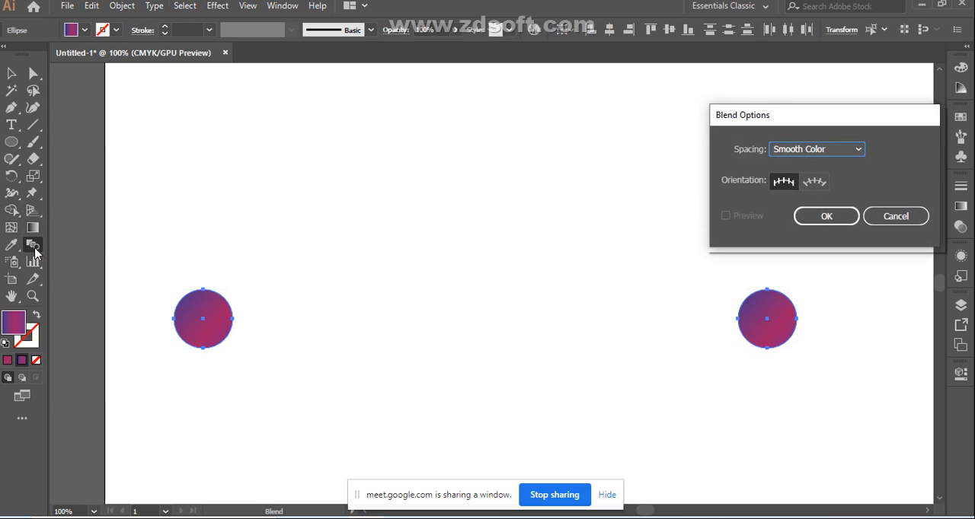
pyautogui.click(859, 150)
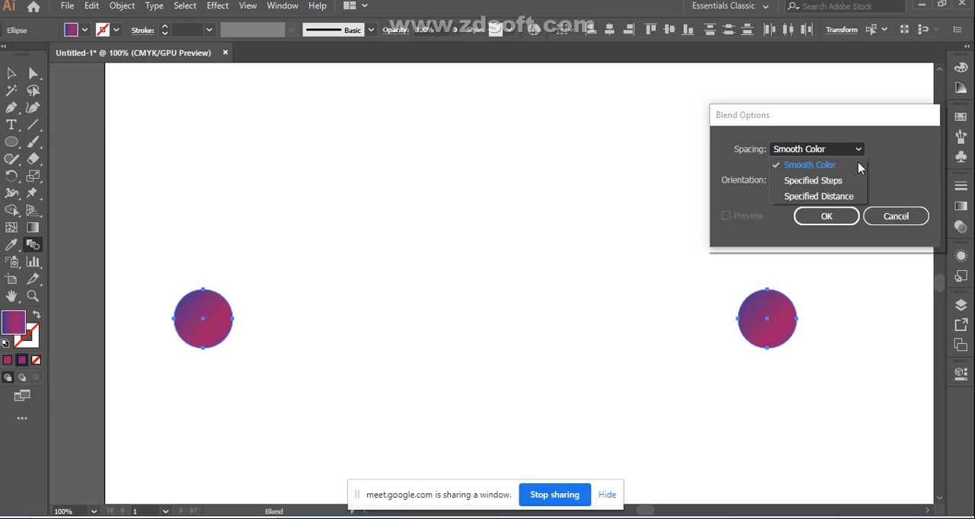
pyautogui.click(834, 181)
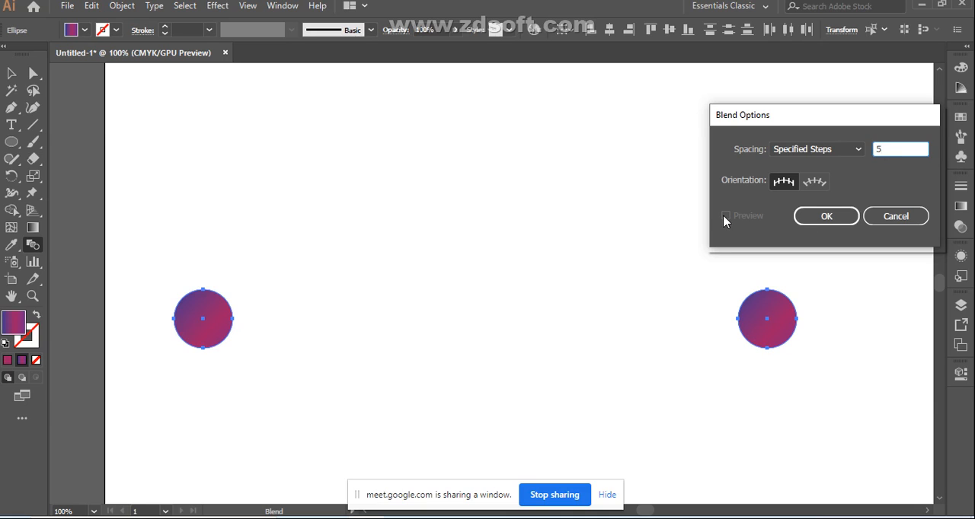
pyautogui.click(799, 216)
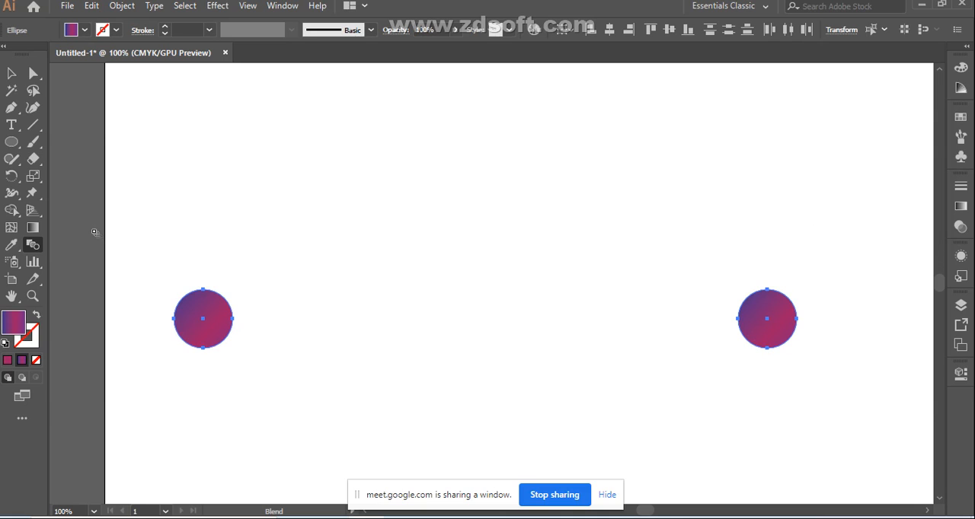
pyautogui.click(124, 8)
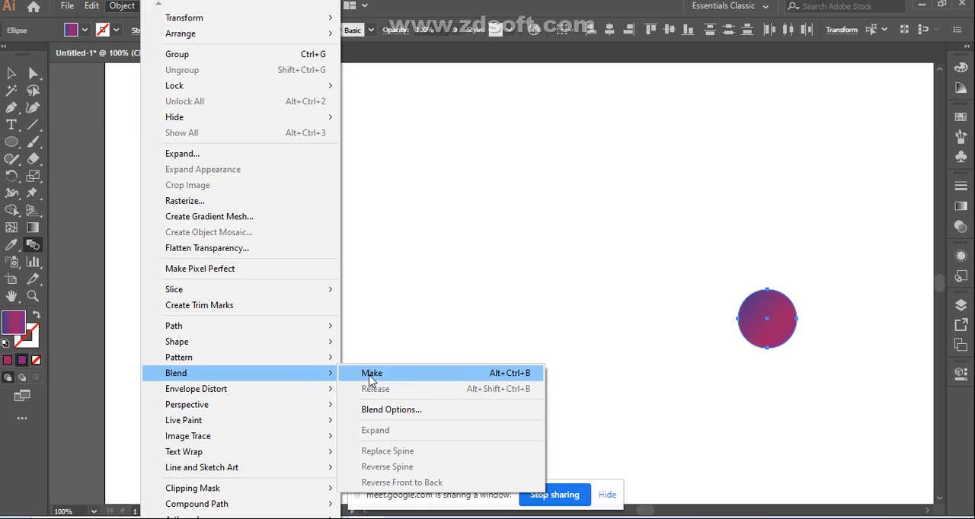
pyautogui.click(370, 379)
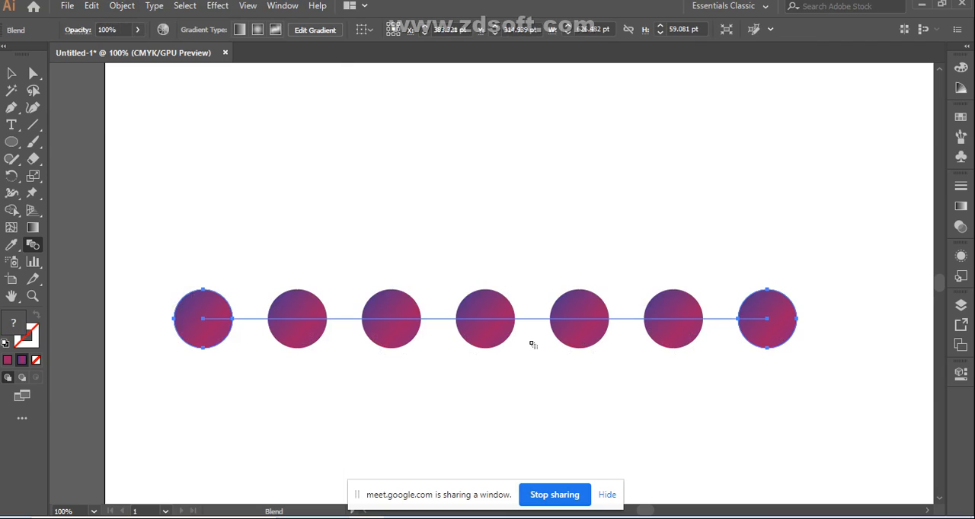
# Step: Reopen the blend's options, set the specified steps to 15, and turn on the preview
pyautogui.doubleClick(34, 248)
pyautogui.click(915, 149)
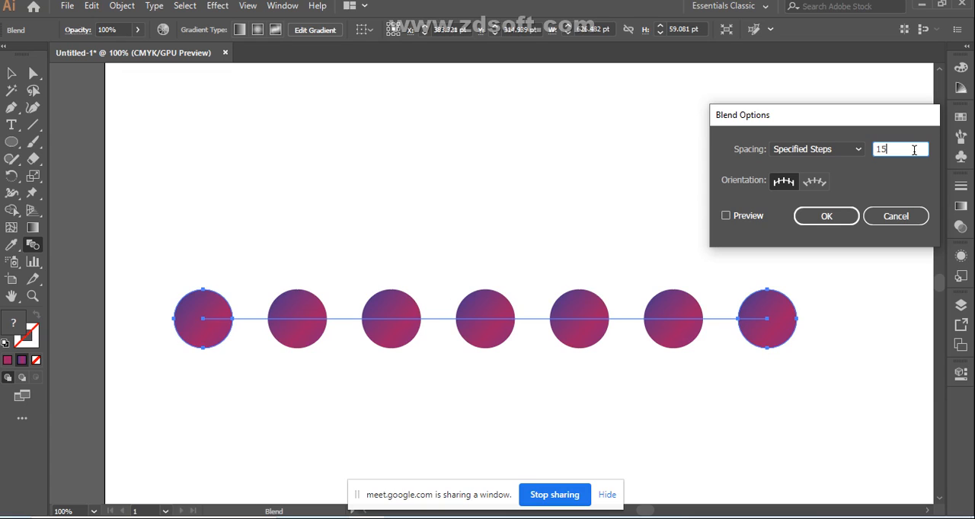
pyautogui.click(726, 216)
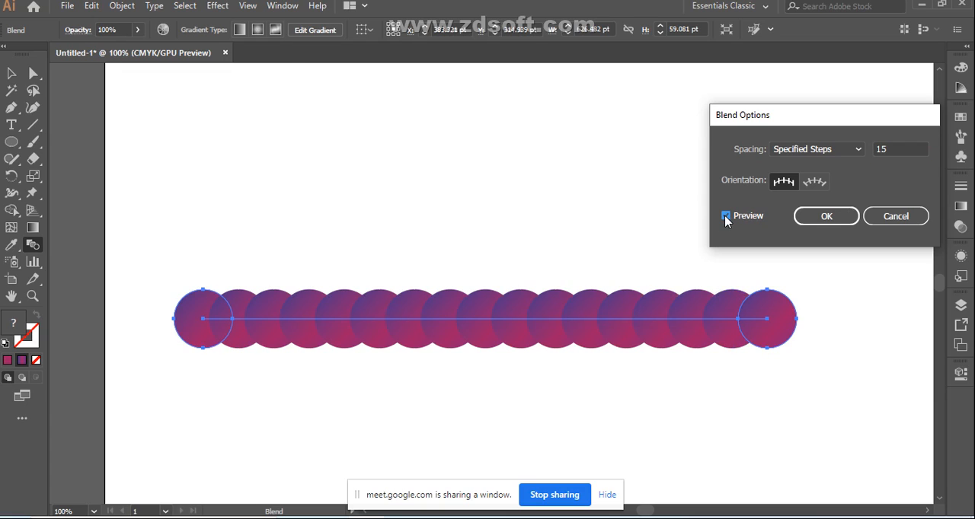
# Step: Set the blend's specified steps to 50 and refresh the preview
pyautogui.click(894, 149)
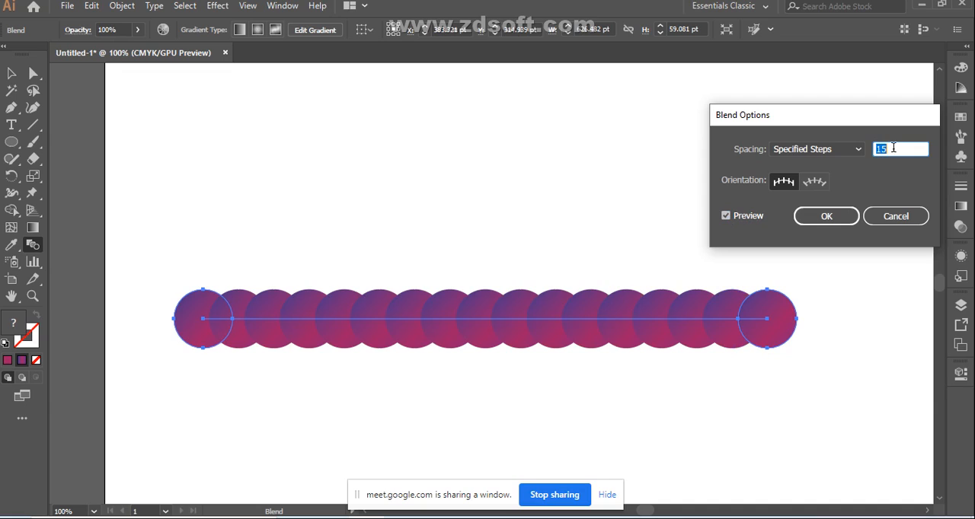
pyautogui.write('50')
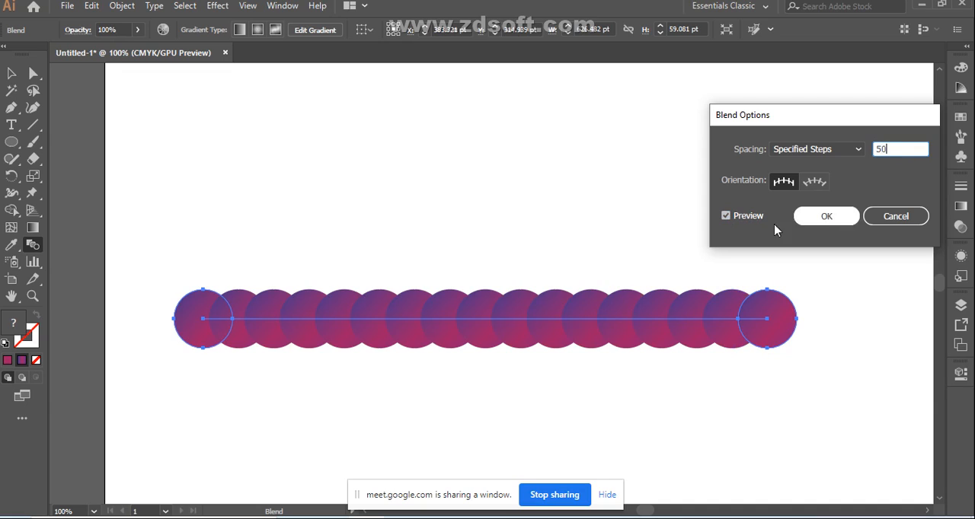
pyautogui.click(727, 217)
pyautogui.click(727, 217)
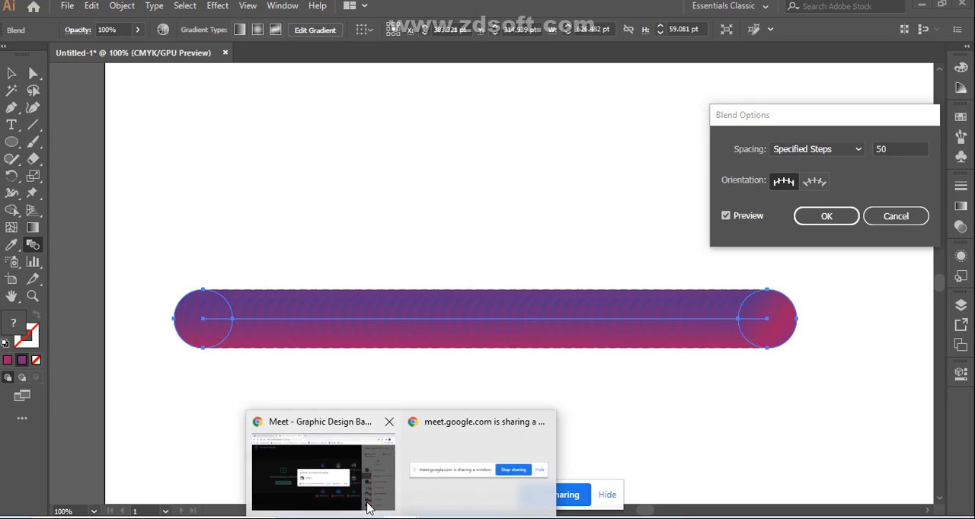
# Step: Switch to the Google Meet call, admit the waiting participant, and return to Illustrator
pyautogui.click(342, 492)
pyautogui.click(631, 339)
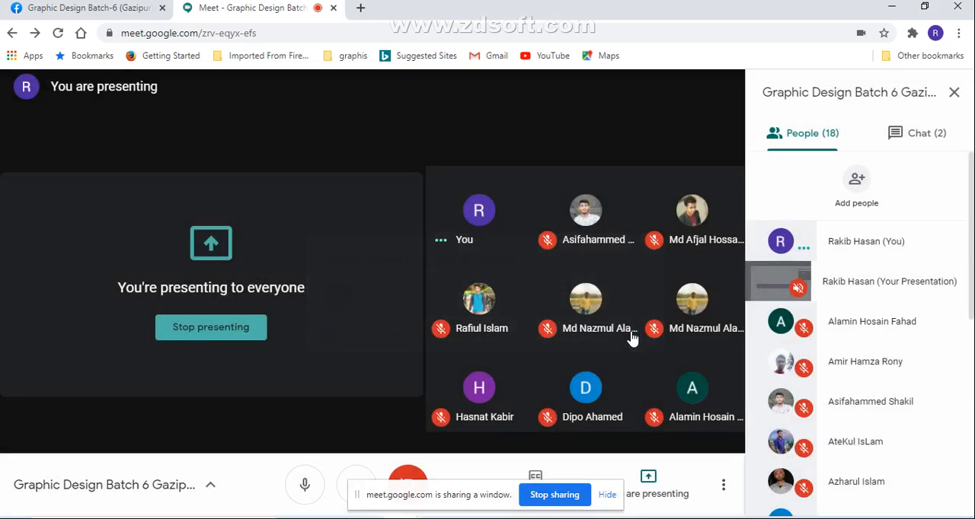
pyautogui.moveTo(498, 517)
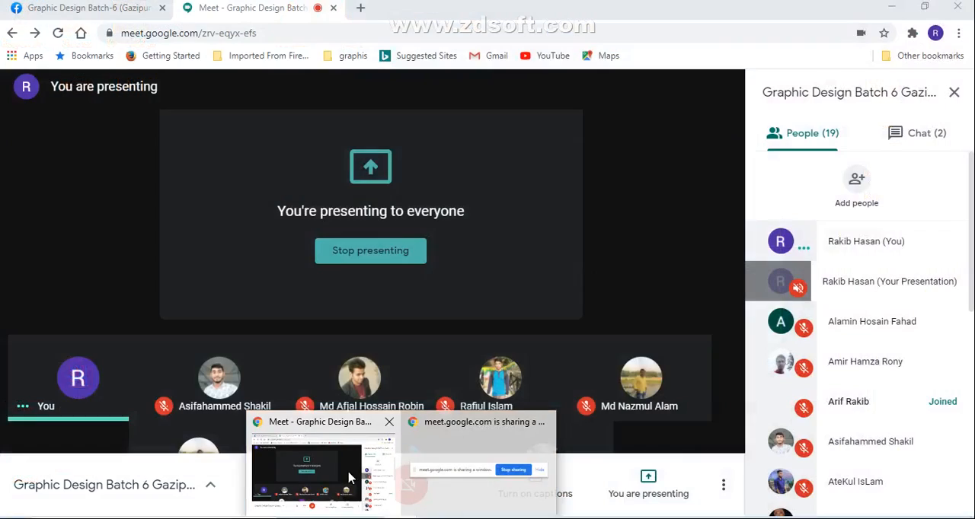
pyautogui.click(472, 518)
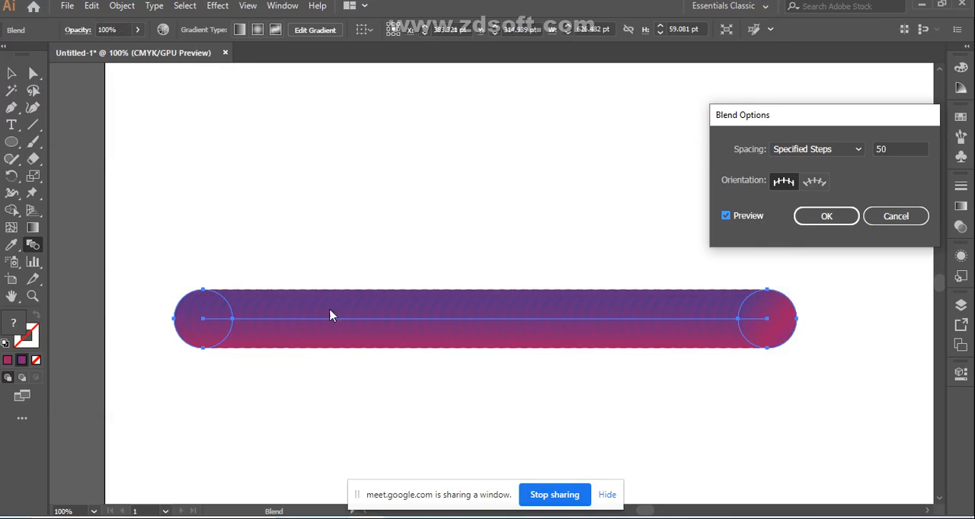
# Step: Change the blend's specified steps to 60 and refresh the preview
pyautogui.click(898, 147)
pyautogui.write('6')
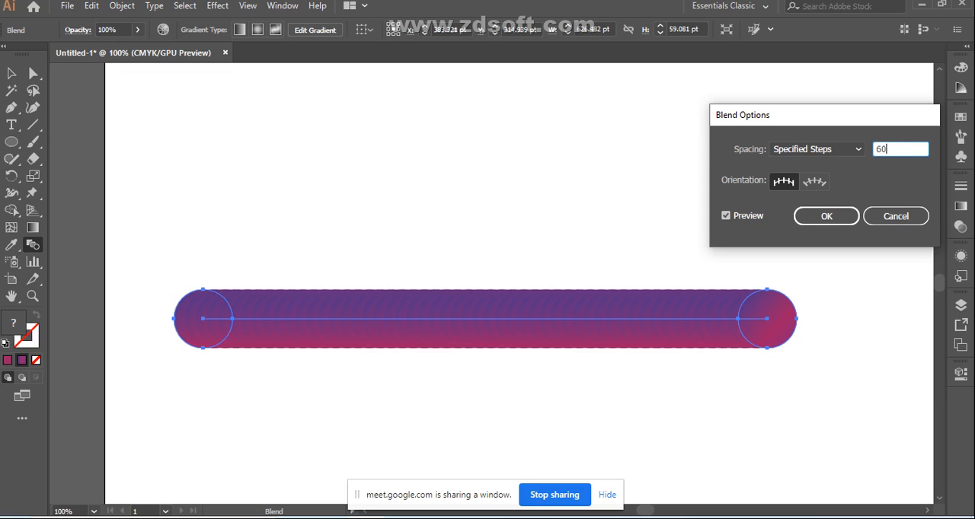
pyautogui.write('0')
pyautogui.click(726, 217)
pyautogui.click(725, 216)
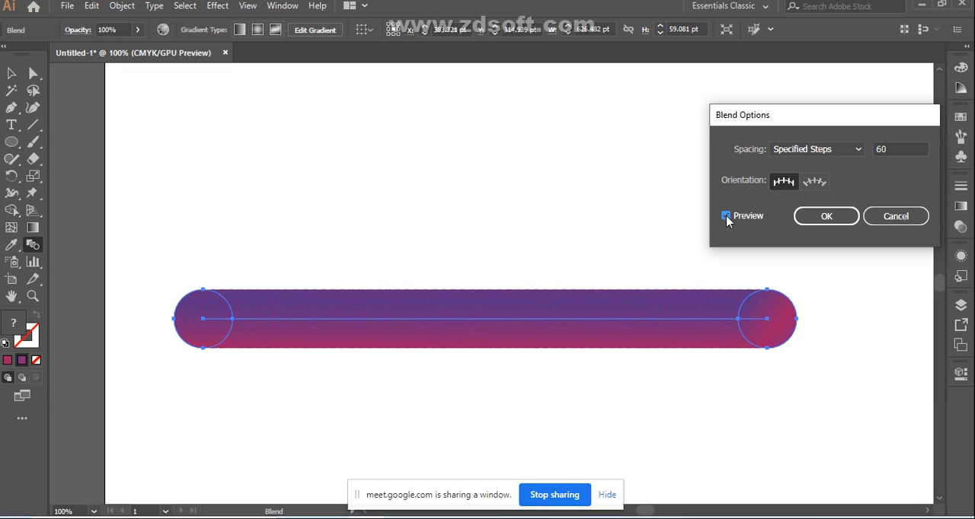
# Step: Set the blend's specified steps to 70, preview the result, and apply the blend options
pyautogui.click(904, 150)
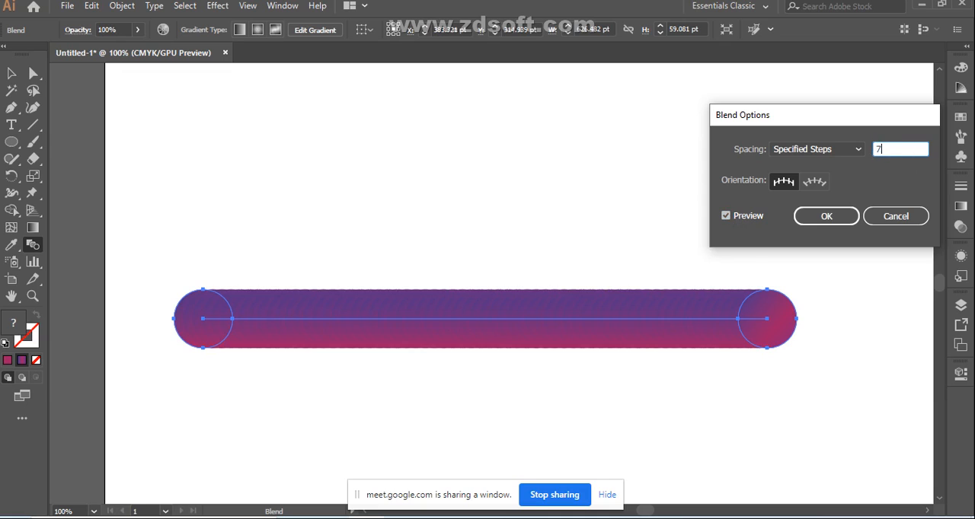
pyautogui.click(726, 216)
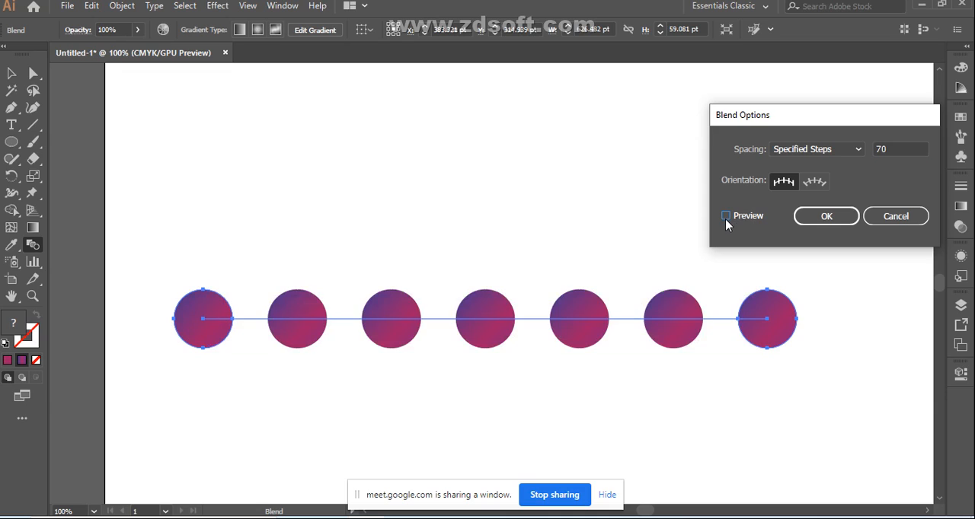
pyautogui.click(726, 216)
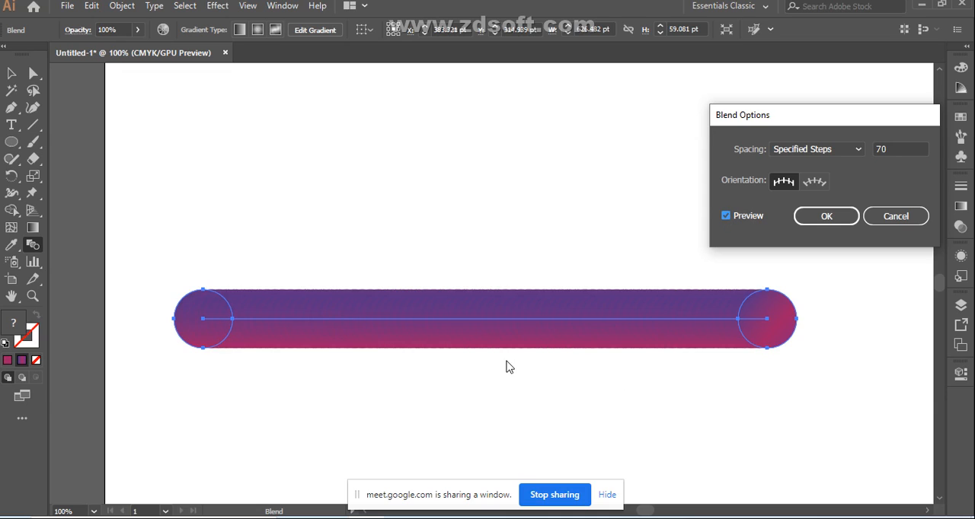
pyautogui.click(830, 221)
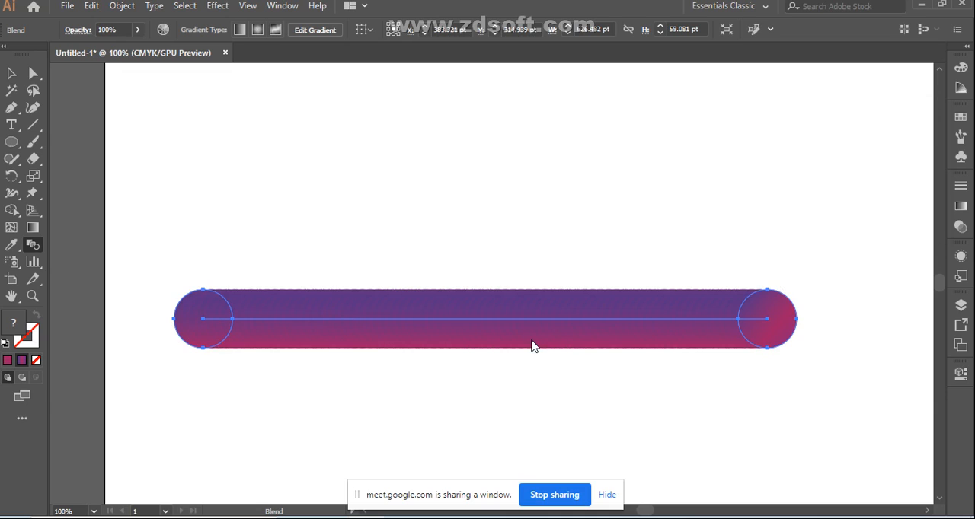
# Step: Move the blended gradient bar down and slightly to the right on the artboard with the Selection tool
pyautogui.click(12, 73)
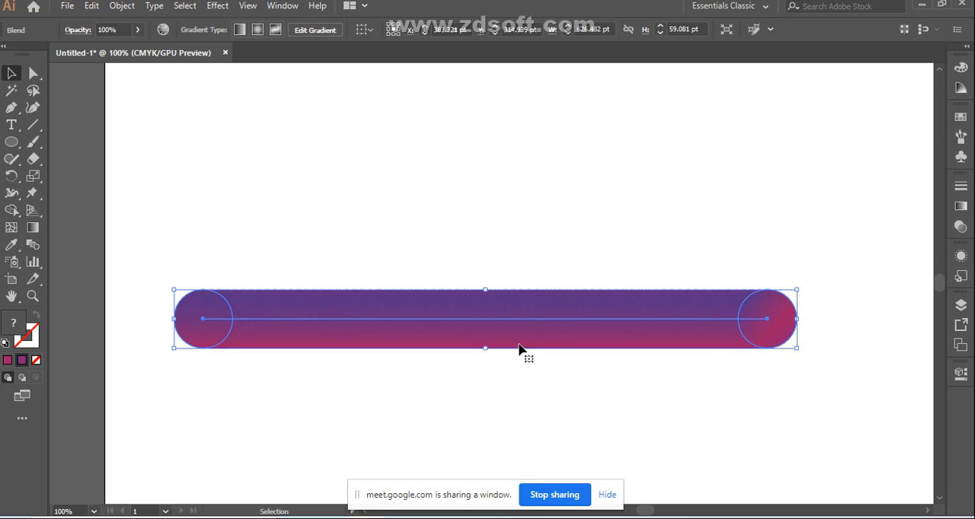
pyautogui.moveTo(524, 341); pyautogui.dragTo(541, 412)
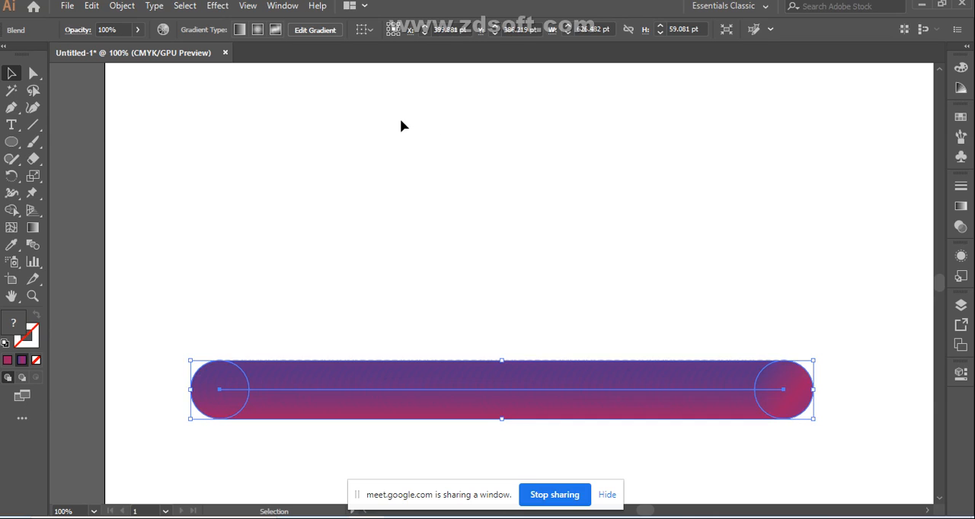
# Step: Place a new line of placeholder point text with the Type tool in the empty area above the gradient bar
pyautogui.scroll(-1, 607, 176)
pyautogui.scroll(1, 604, 178)
pyautogui.scroll(1, 604, 179)
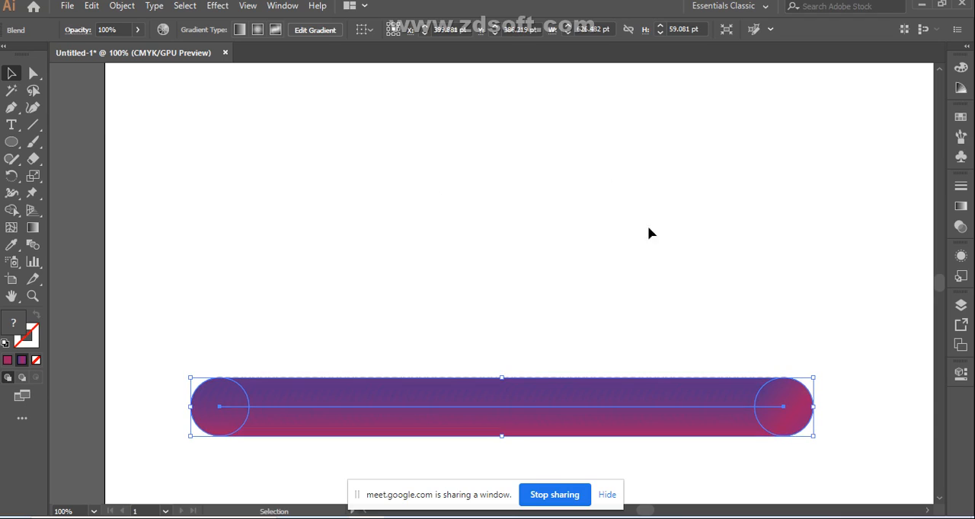
pyautogui.click(14, 127)
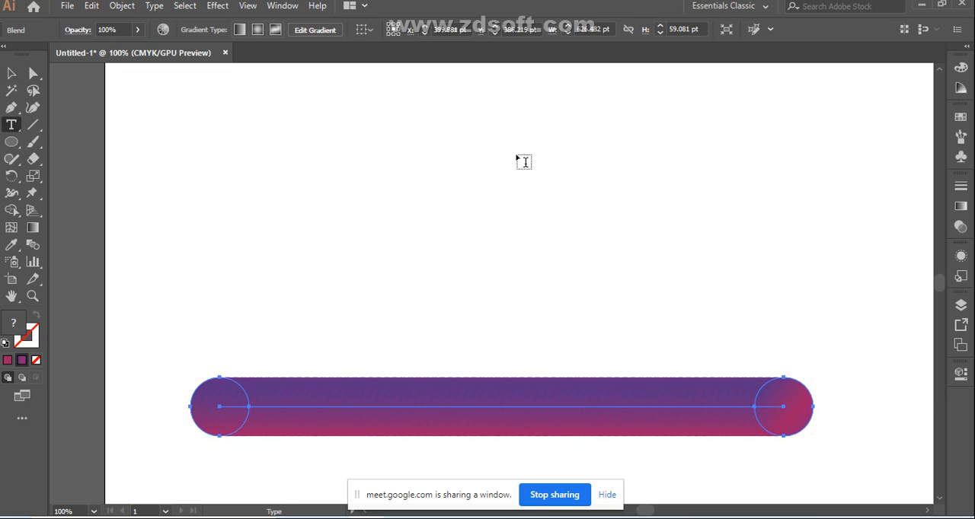
pyautogui.click(345, 189)
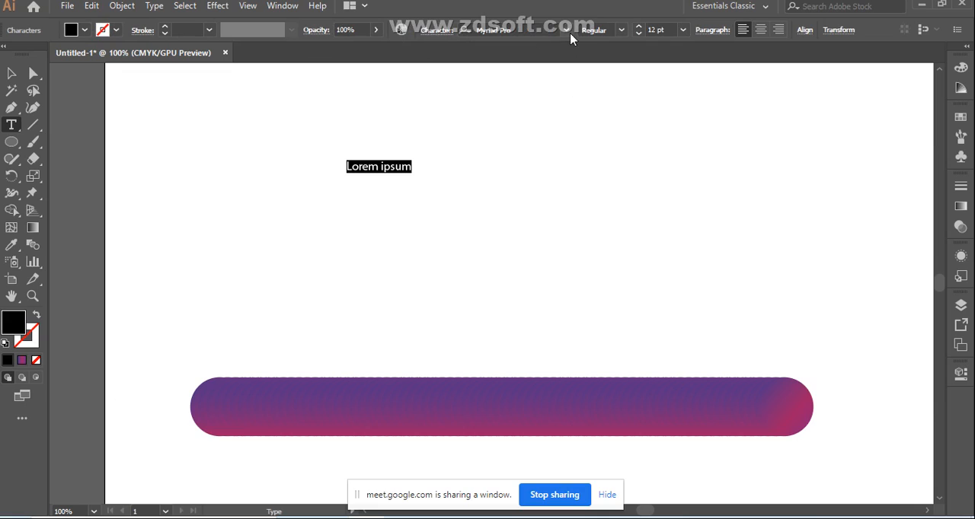
# Step: Browse the installed fonts and preview several of them on the selected placeholder text
pyautogui.click(569, 33)
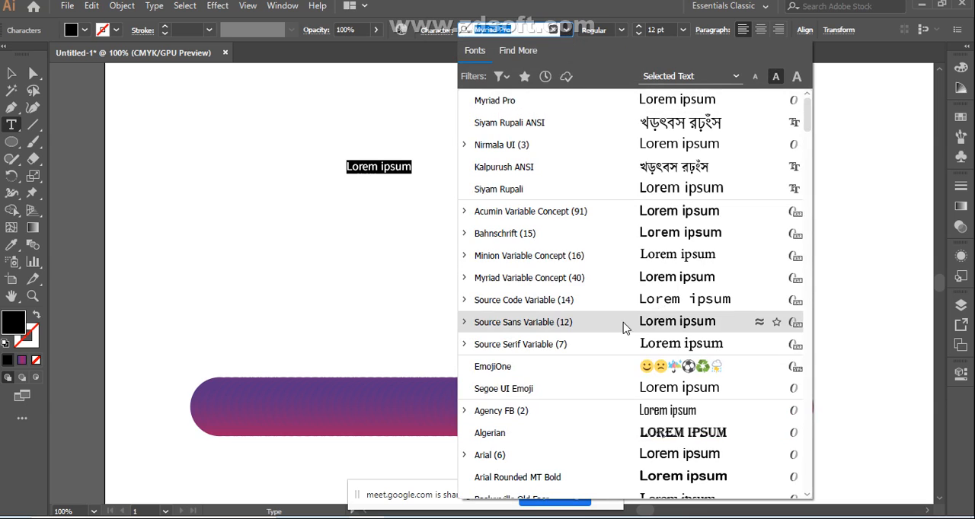
pyautogui.scroll(-2, 631, 328)
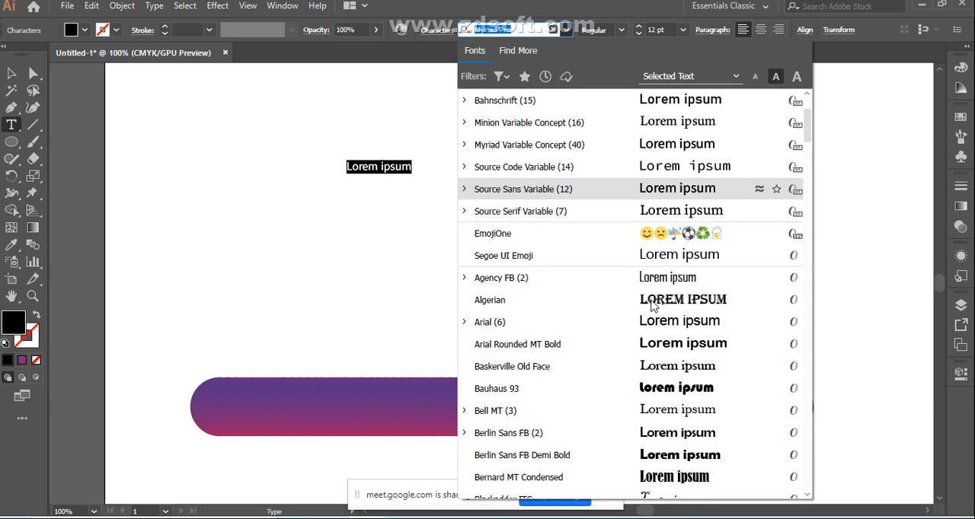
pyautogui.scroll(-2, 651, 343)
pyautogui.scroll(-3, 659, 342)
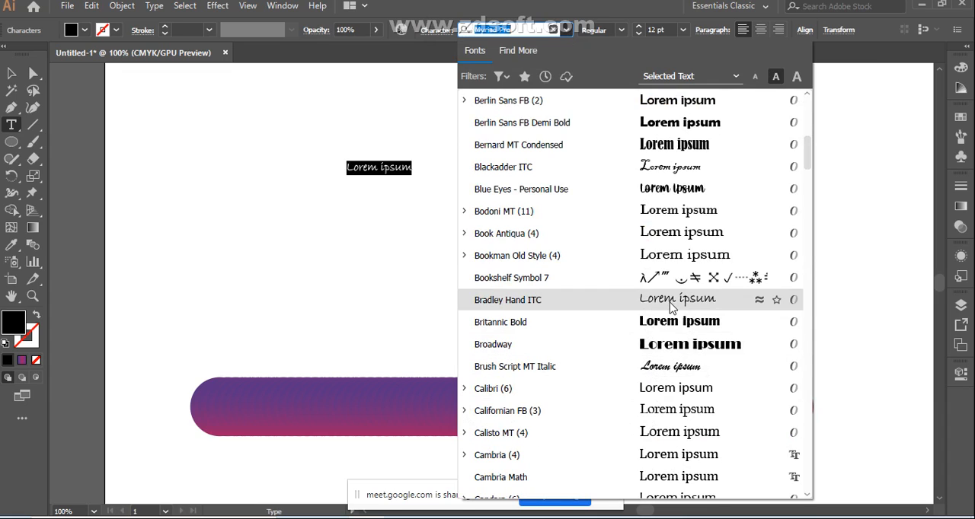
pyautogui.scroll(-1, 664, 369)
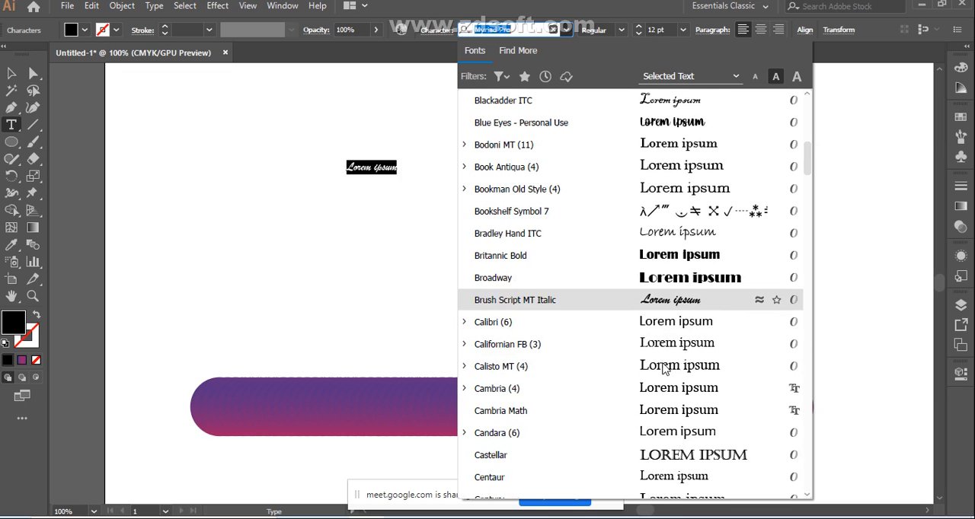
pyautogui.scroll(-1, 664, 369)
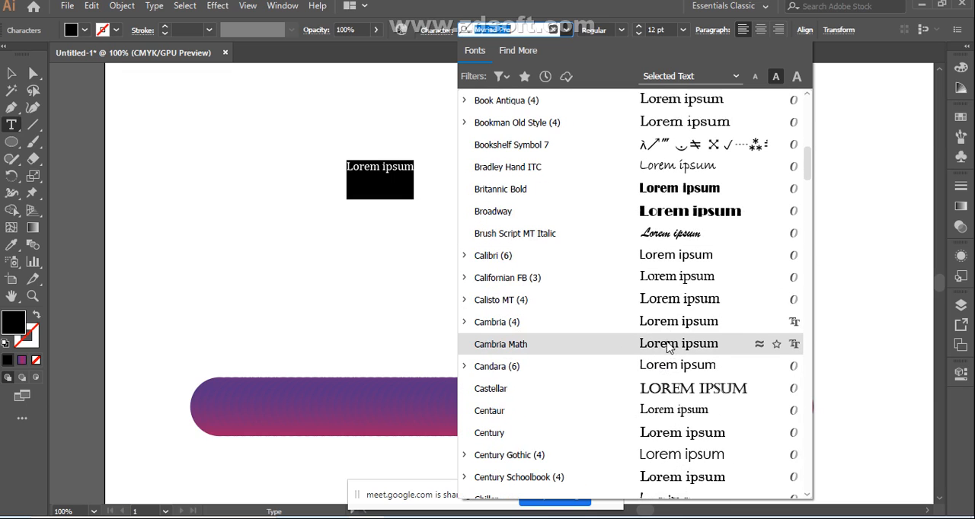
pyautogui.scroll(-2, 729, 230)
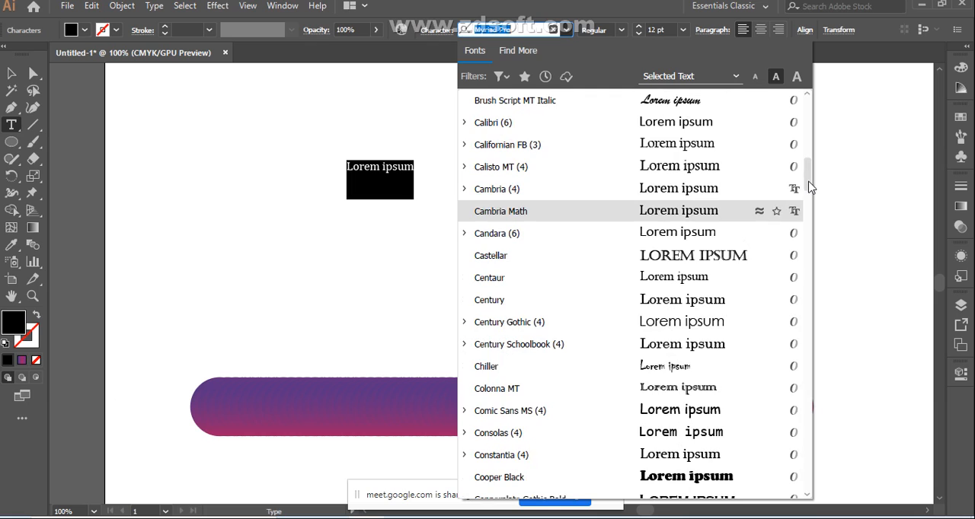
pyautogui.moveTo(809, 187); pyautogui.dragTo(809, 211)
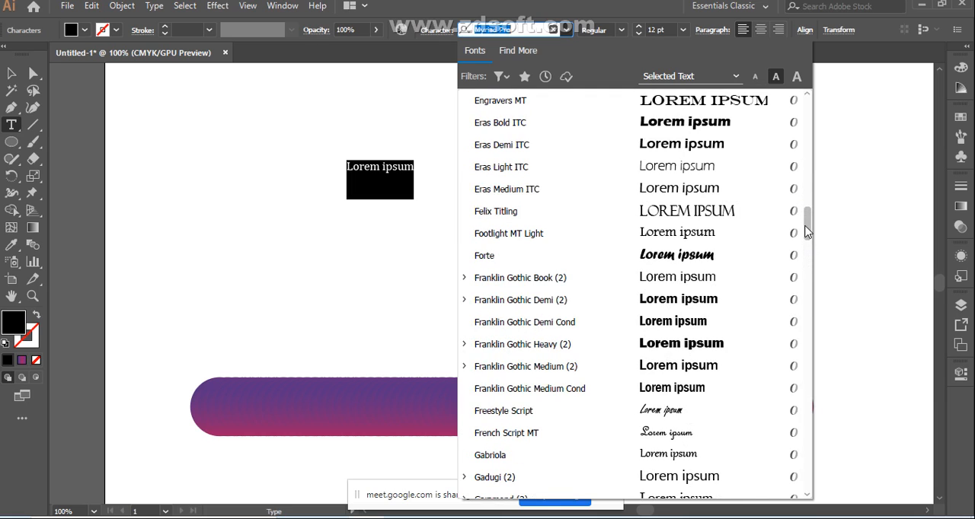
pyautogui.scroll(-2, 806, 259)
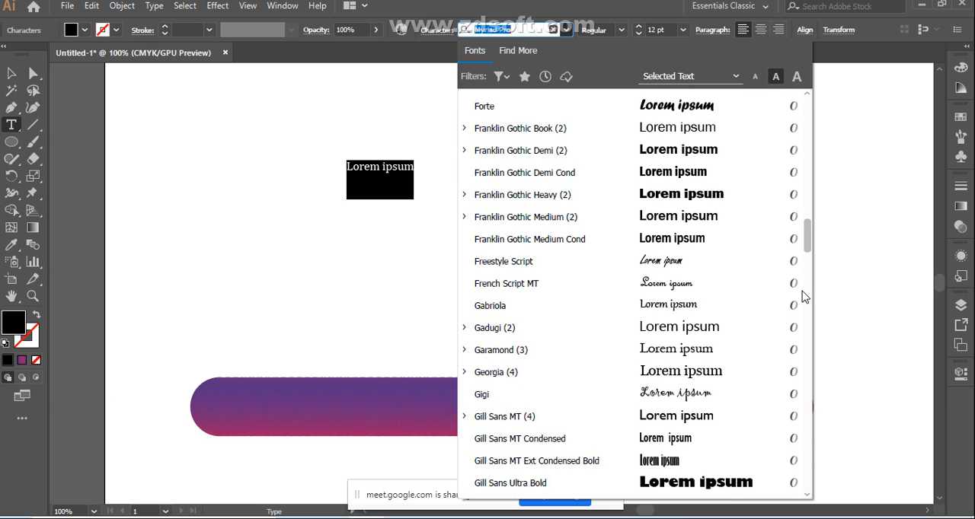
pyautogui.scroll(-6, 797, 297)
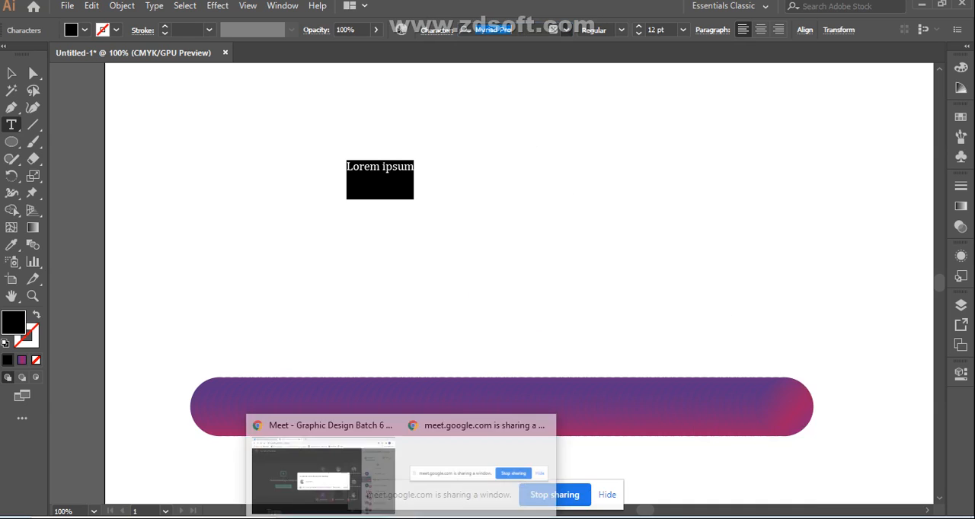
# Step: Switch to the Google Meet call, admit the participant waiting to join, and return to Illustrator
pyautogui.click(359, 463)
pyautogui.click(633, 335)
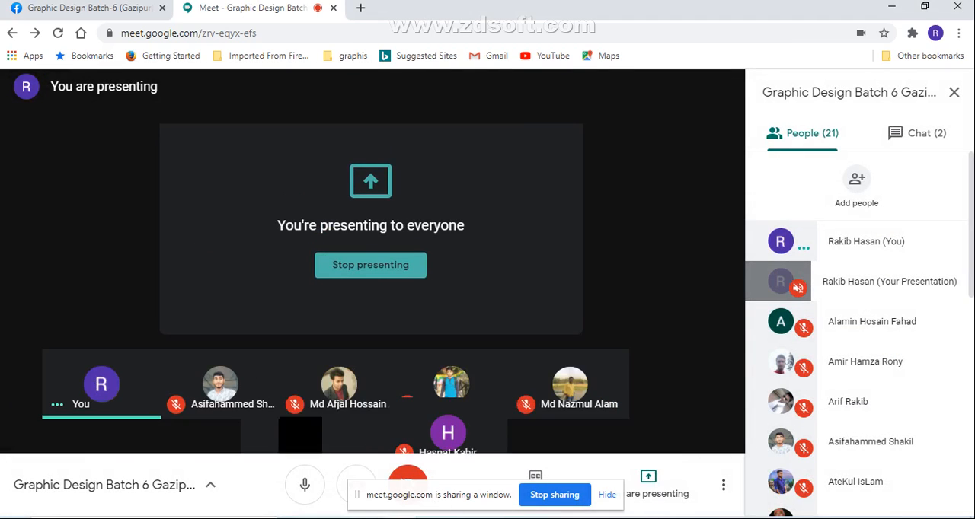
pyautogui.hotkey('alt', 'Tab')
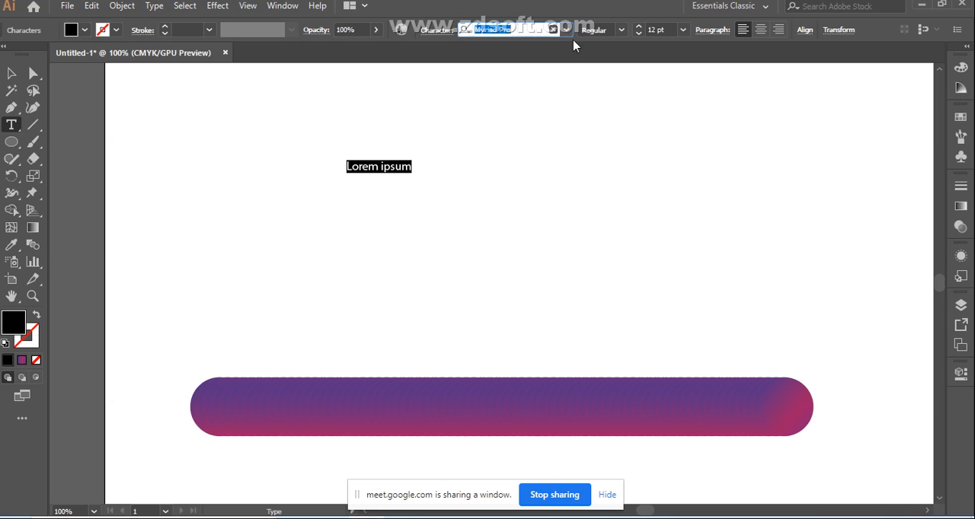
# Step: Set the placeholder text's font to Blue Eyes - Personal Use
pyautogui.click(566, 30)
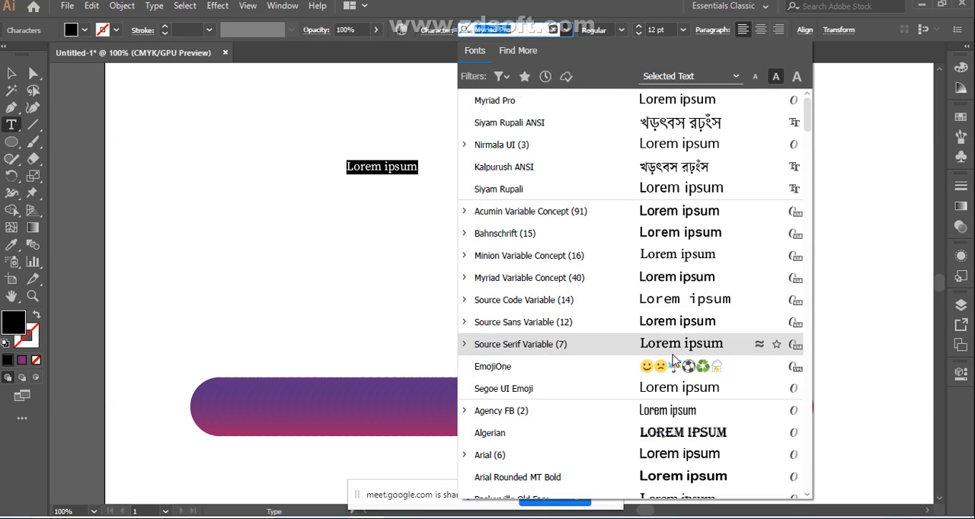
pyautogui.scroll(-5, 672, 350)
pyautogui.scroll(-2, 673, 358)
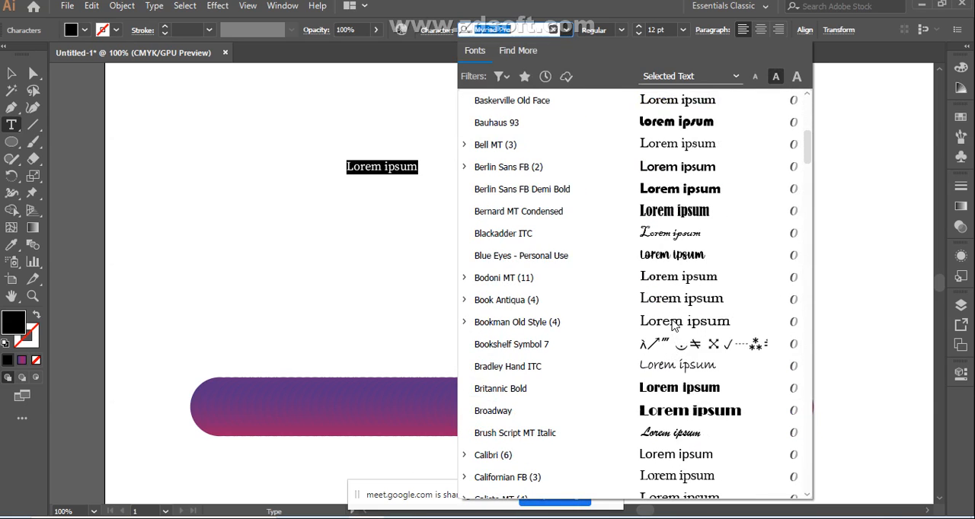
pyautogui.click(673, 263)
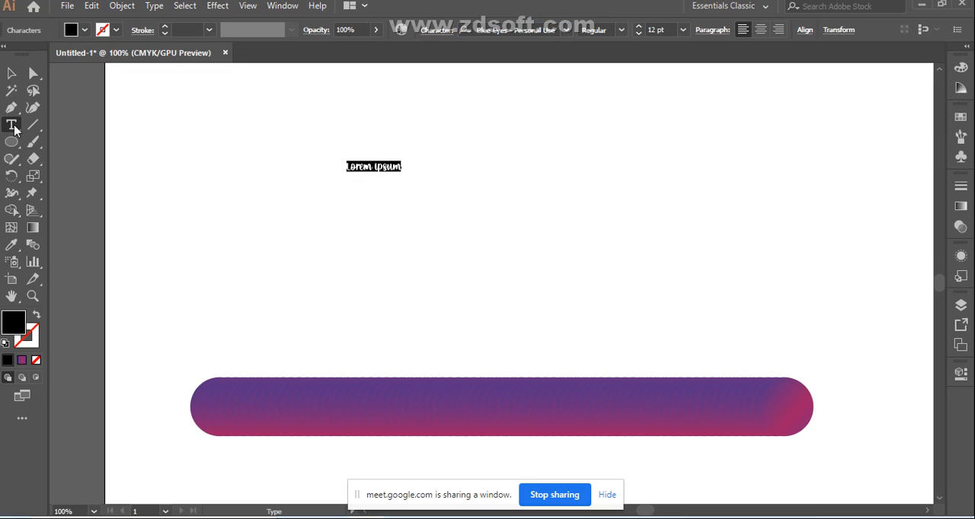
# Step: Scale the placeholder text up from its lower corner to about 65 pt with the Selection tool
pyautogui.click(11, 74)
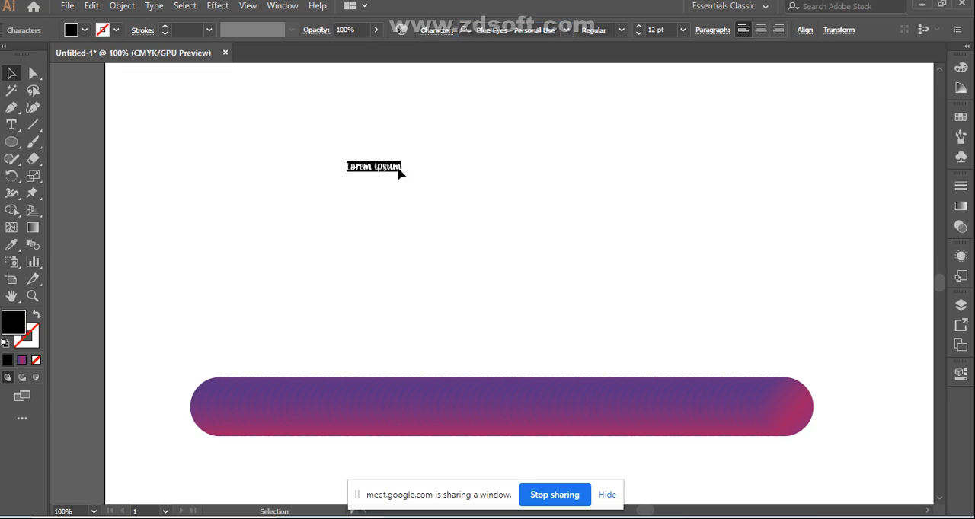
pyautogui.click(399, 173)
pyautogui.moveTo(404, 173); pyautogui.dragTo(646, 292)
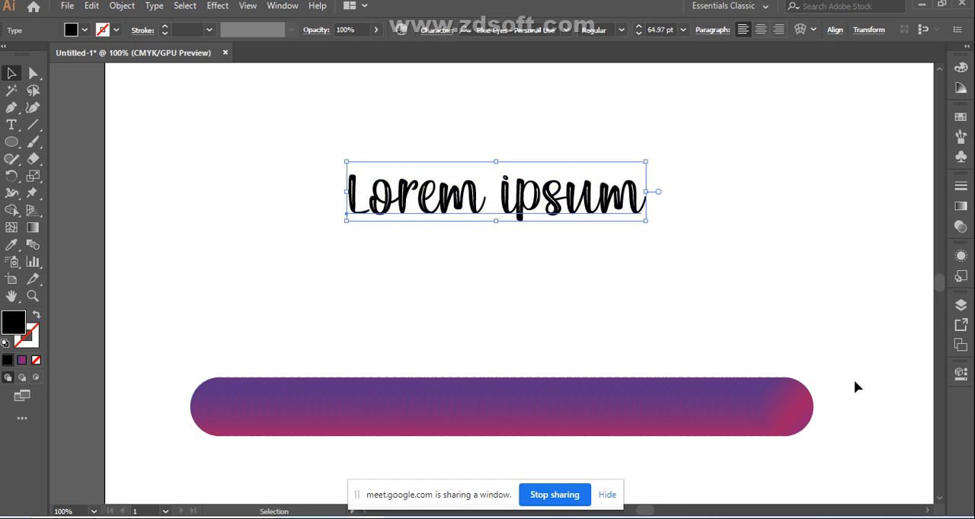
# Step: Swap the text's fill and stroke to leave only a black outline, and move it to the artboard's upper left
pyautogui.click(34, 316)
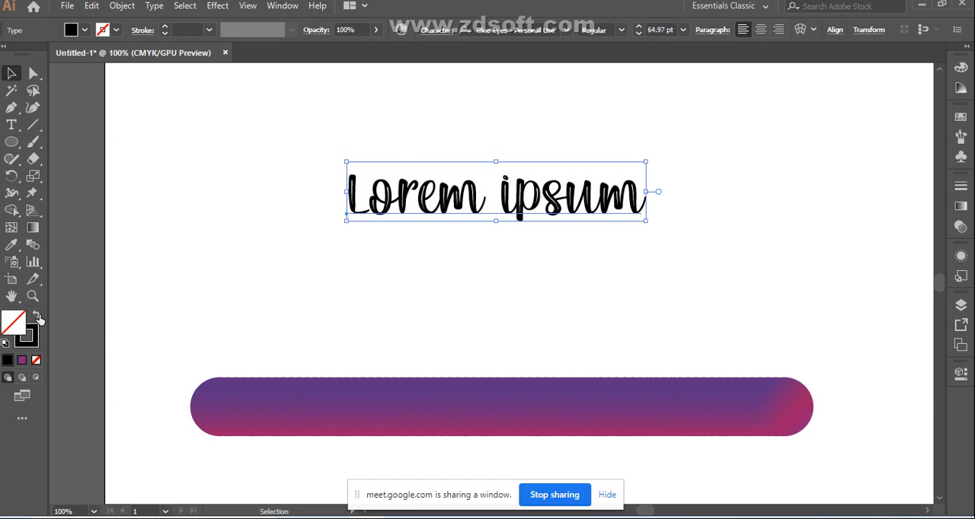
pyautogui.click(636, 265)
pyautogui.moveTo(472, 206); pyautogui.dragTo(249, 154)
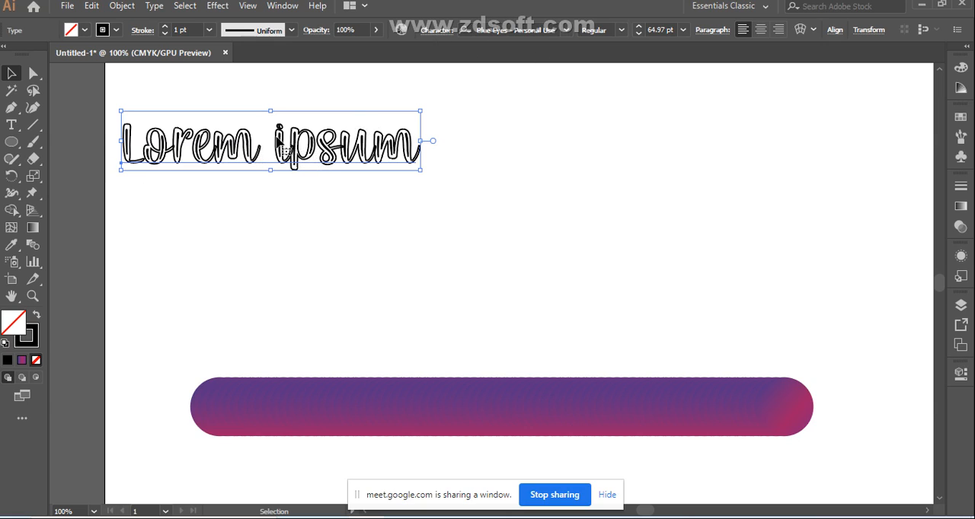
# Step: Change the font of the outlined placeholder text to French Script MT
pyautogui.click(566, 29)
pyautogui.scroll(-10, 719, 370)
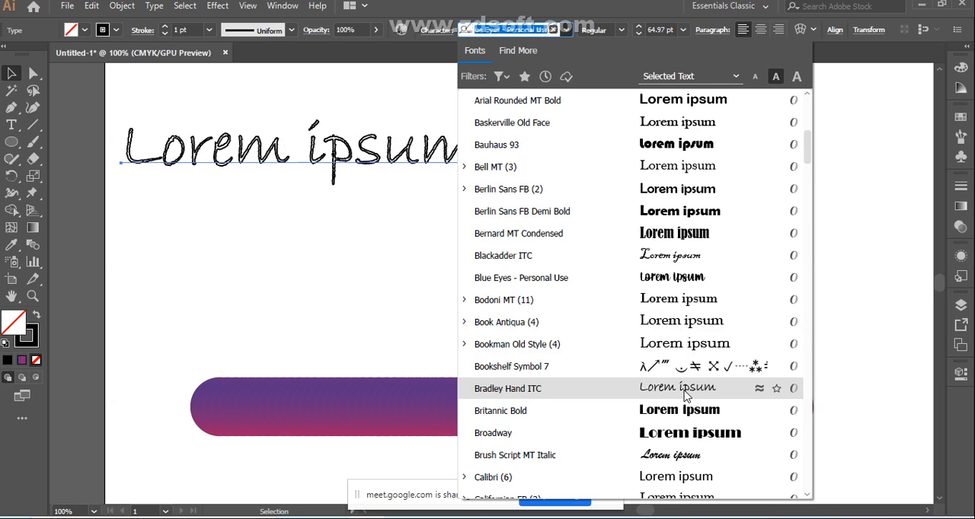
pyautogui.scroll(-2, 684, 395)
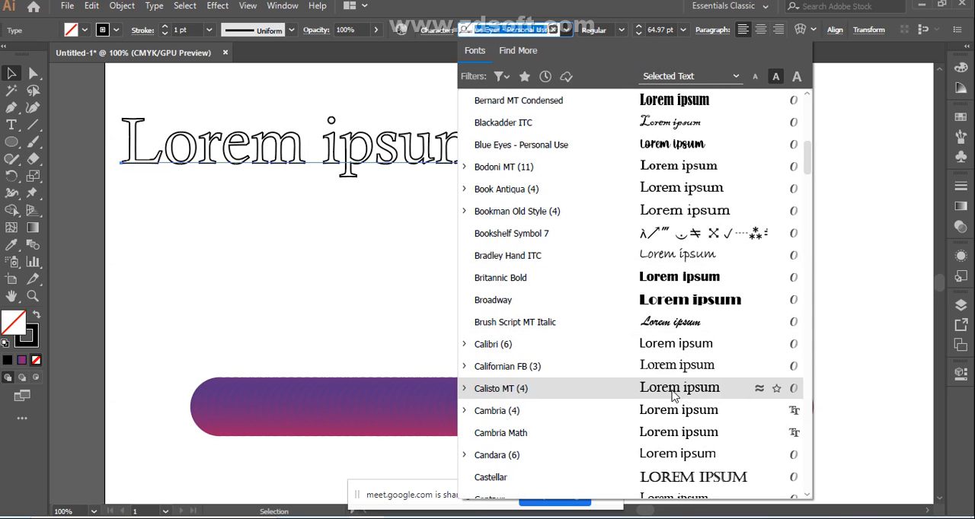
pyautogui.scroll(10, 670, 427)
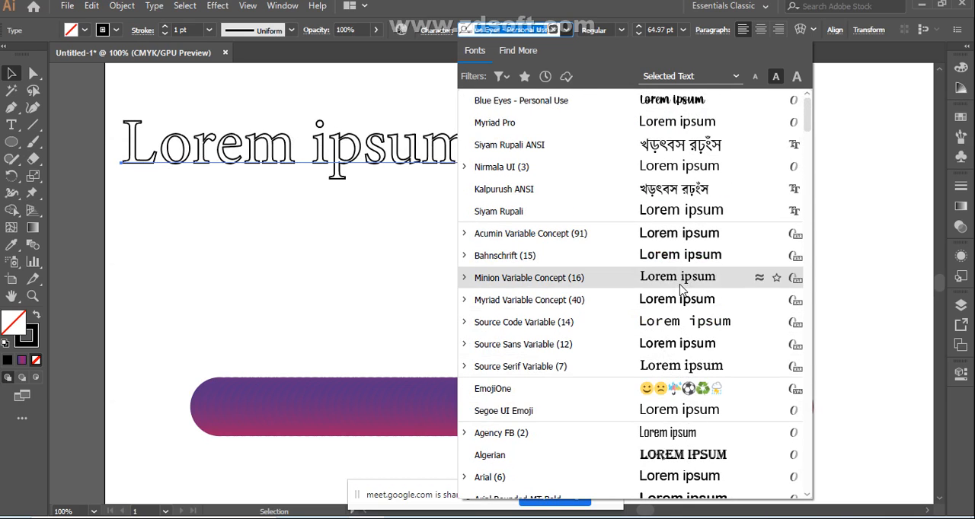
pyautogui.scroll(-6, 670, 301)
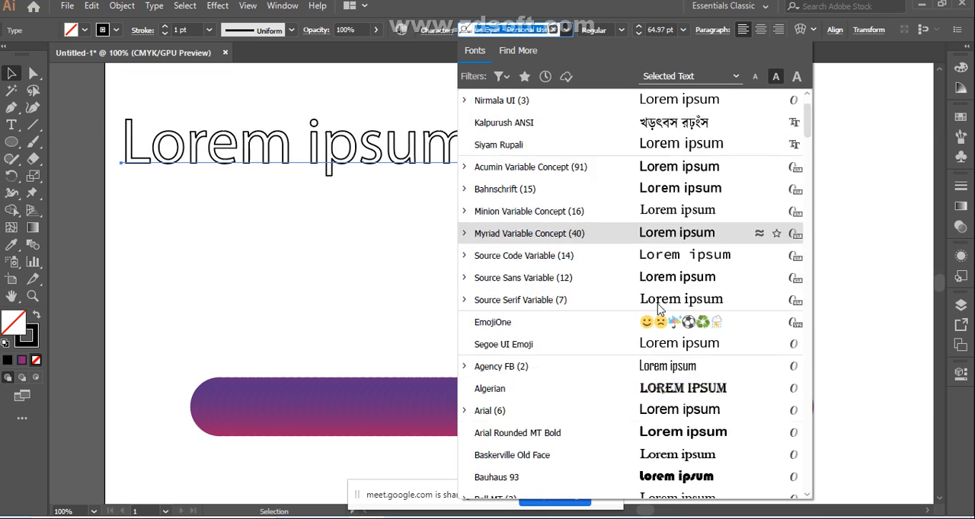
pyautogui.scroll(-4, 660, 309)
pyautogui.scroll(-11, 667, 341)
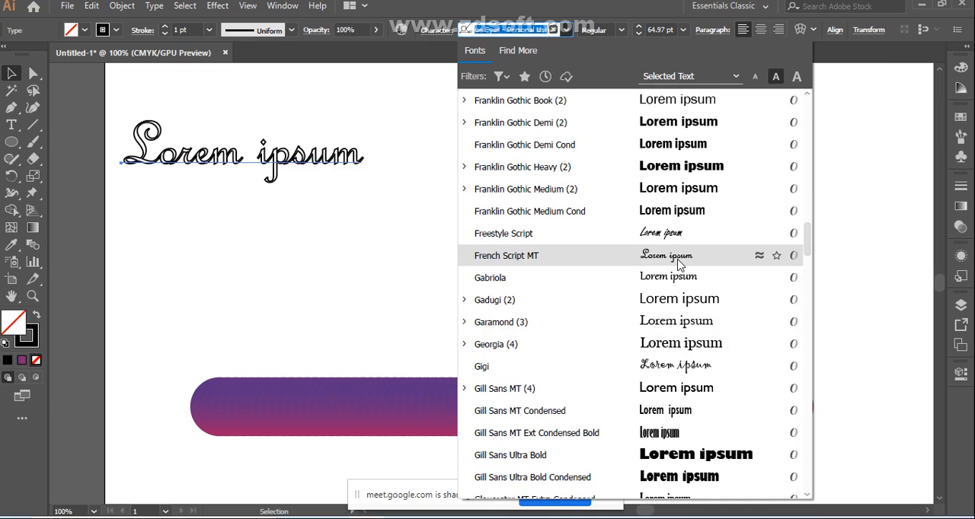
pyautogui.click(677, 260)
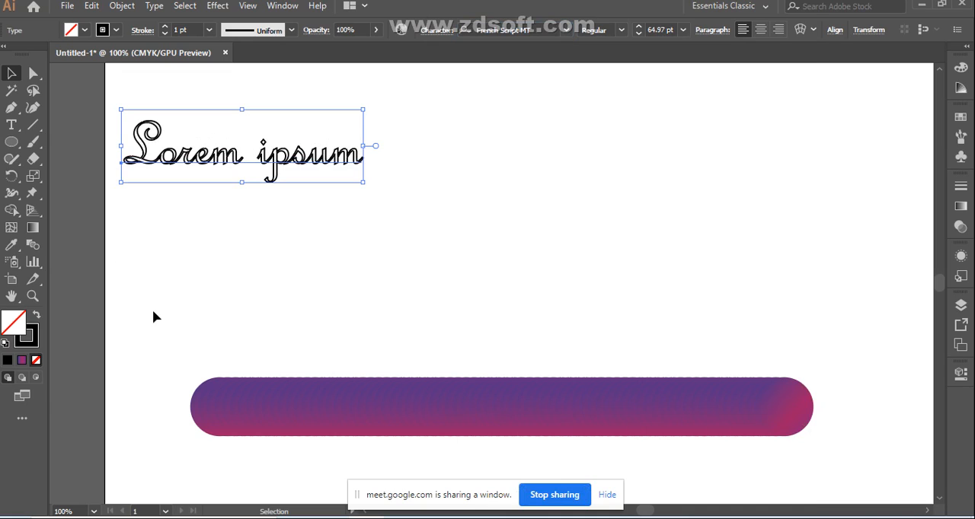
# Step: Swap the text back to a black fill without stroke and move it toward the middle above the gradient bar
pyautogui.click(36, 318)
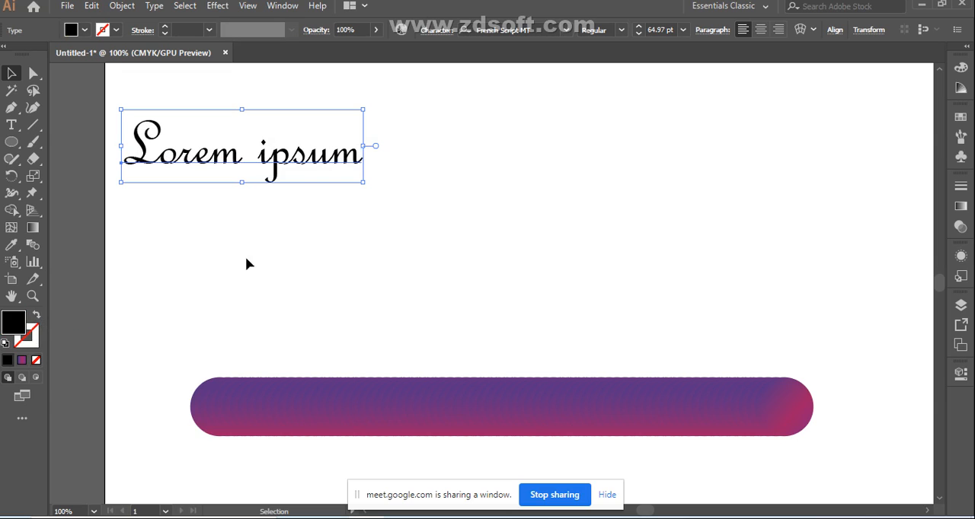
pyautogui.moveTo(276, 177); pyautogui.dragTo(490, 202)
# Step: Scale the French Script MT text up to about 96 pt
pyautogui.click(636, 213)
pyautogui.click(547, 189)
pyautogui.moveTo(576, 207); pyautogui.dragTo(691, 326)
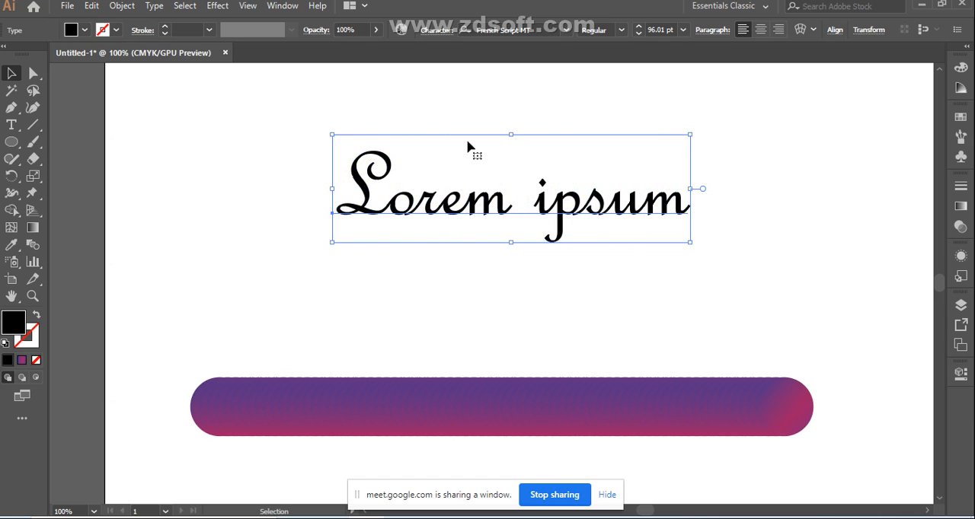
# Step: Delete the word "ipsum" from the text so that it reads "Lorem"
pyautogui.click(15, 131)
pyautogui.click(688, 211)
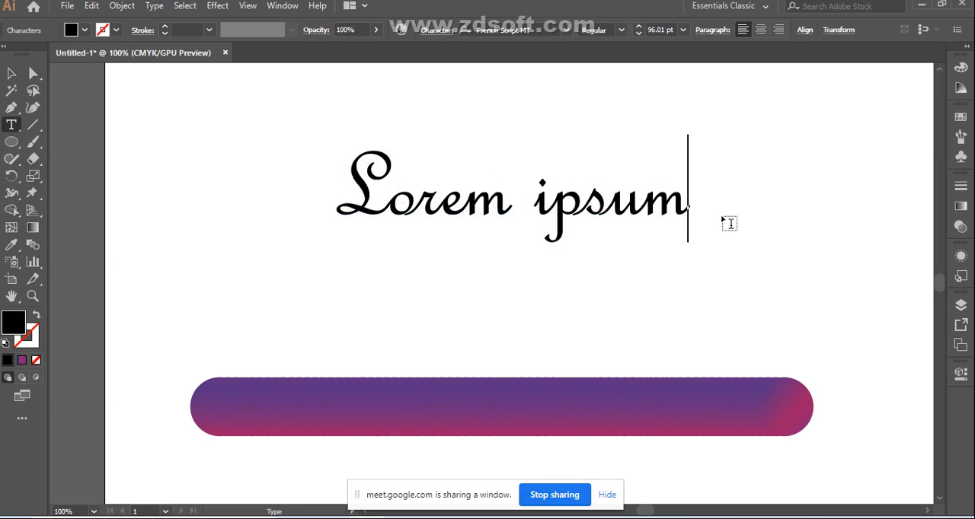
pyautogui.press('BackSpace')
pyautogui.press('BackSpace')
pyautogui.press('BackSpace')
pyautogui.press('BackSpace')
pyautogui.press('BackSpace')
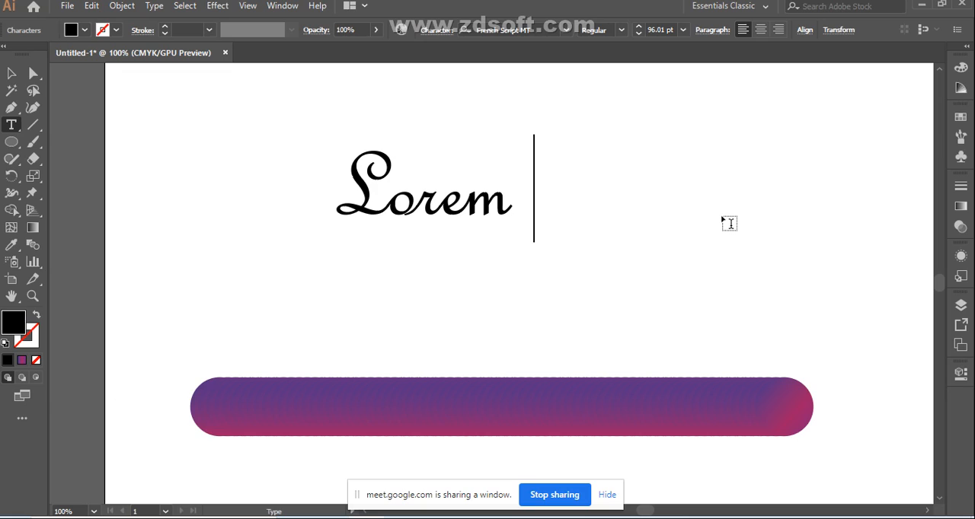
# Step: Enlarge the word "Lorem" to about 163 pt above the gradient bar and leave it selected
pyautogui.click(11, 73)
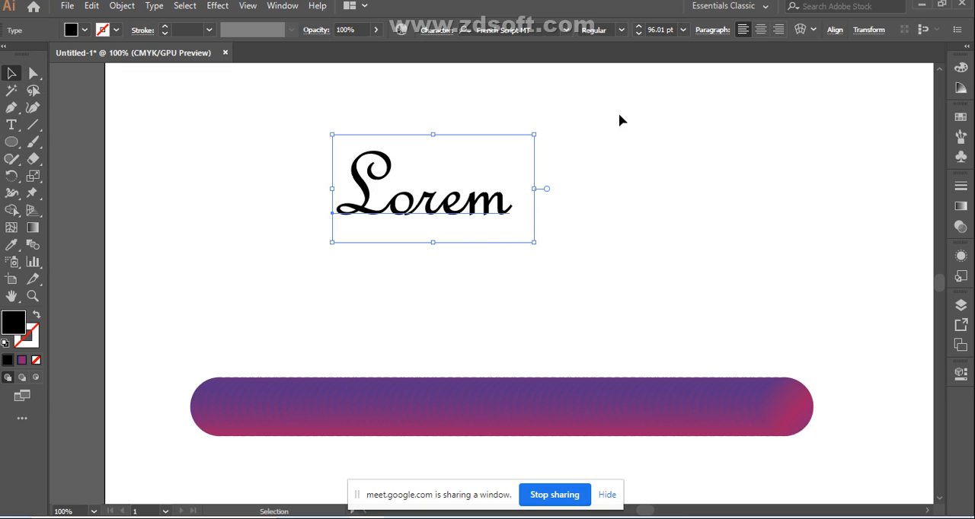
pyautogui.moveTo(534, 242); pyautogui.dragTo(676, 317)
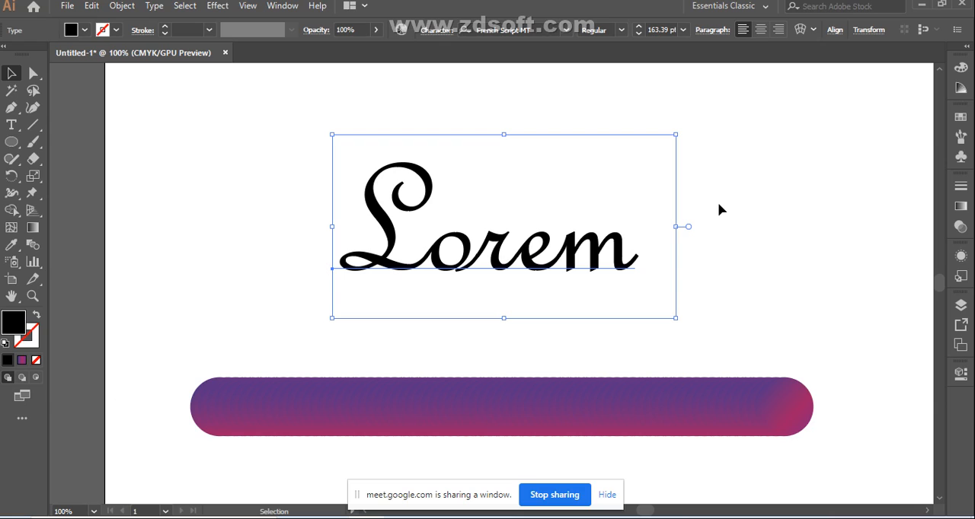
pyautogui.scroll(-2, 748, 239)
pyautogui.click(762, 212)
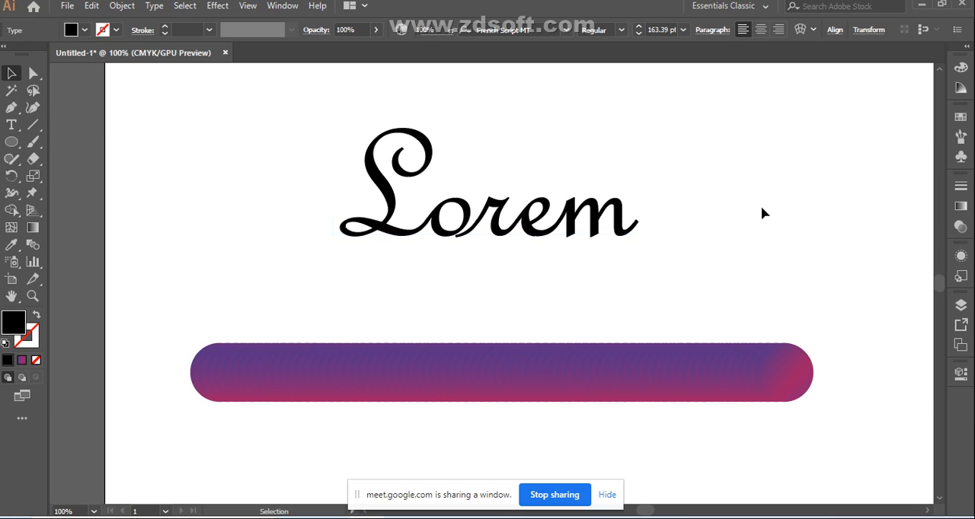
pyautogui.click(464, 230)
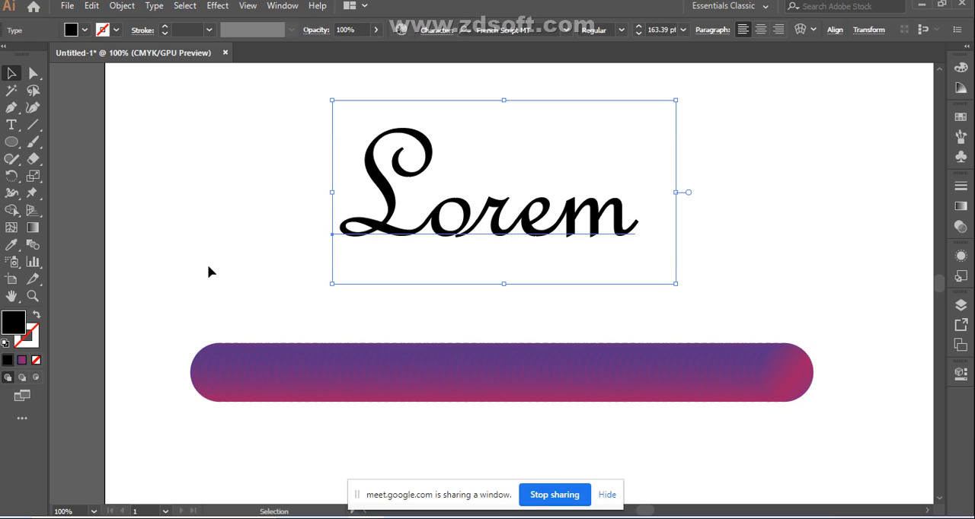
# Step: Remove the fill from the word "Lorem" and deselect it
pyautogui.click(36, 361)
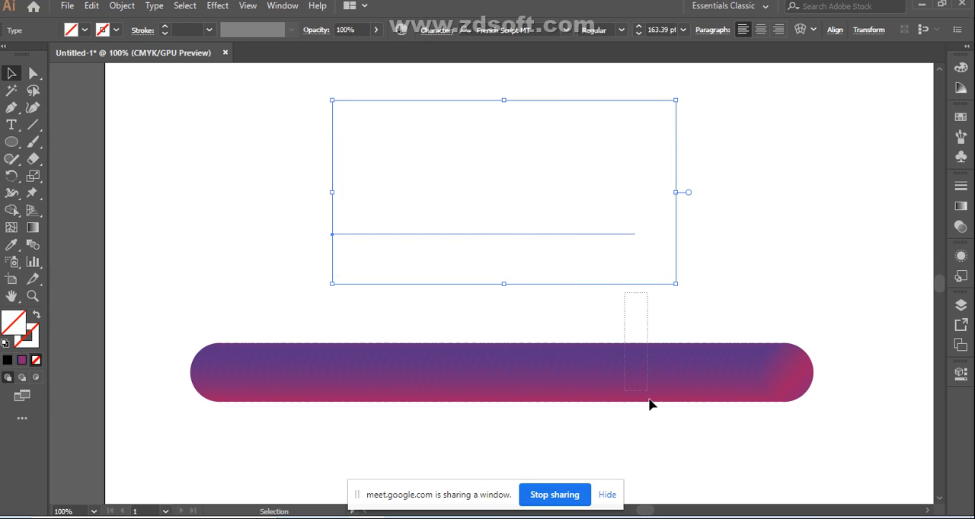
pyautogui.click(670, 383)
pyautogui.click(809, 235)
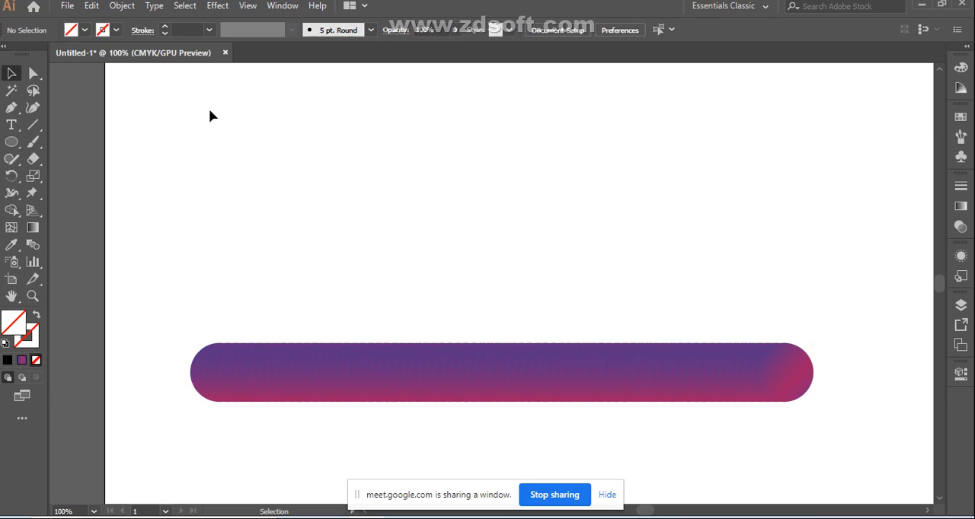
pyautogui.hotkey('ctrl', 'a')
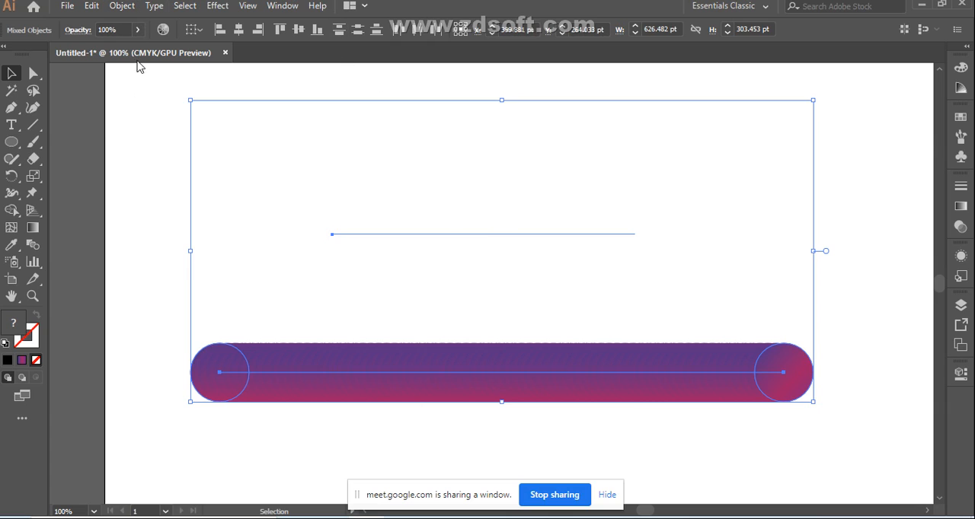
pyautogui.click(38, 248)
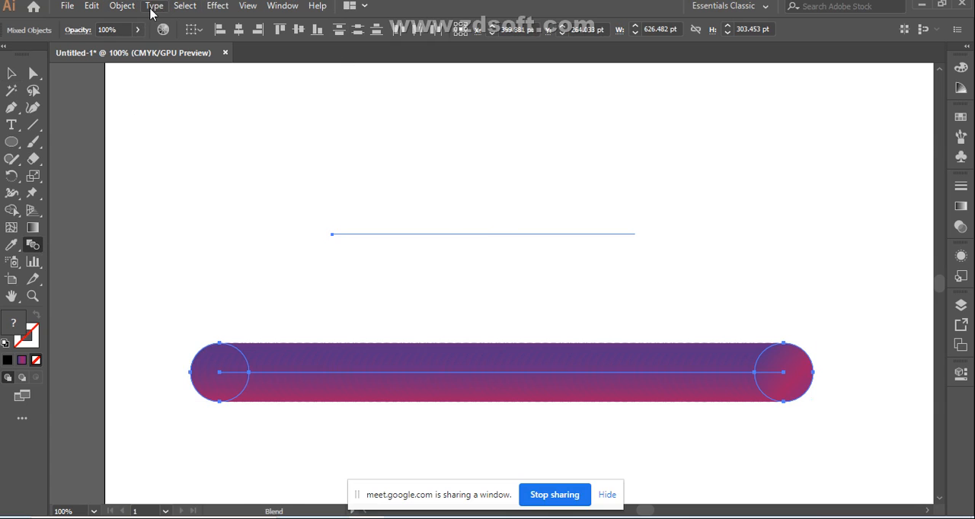
pyautogui.click(122, 6)
pyautogui.moveTo(304, 373)
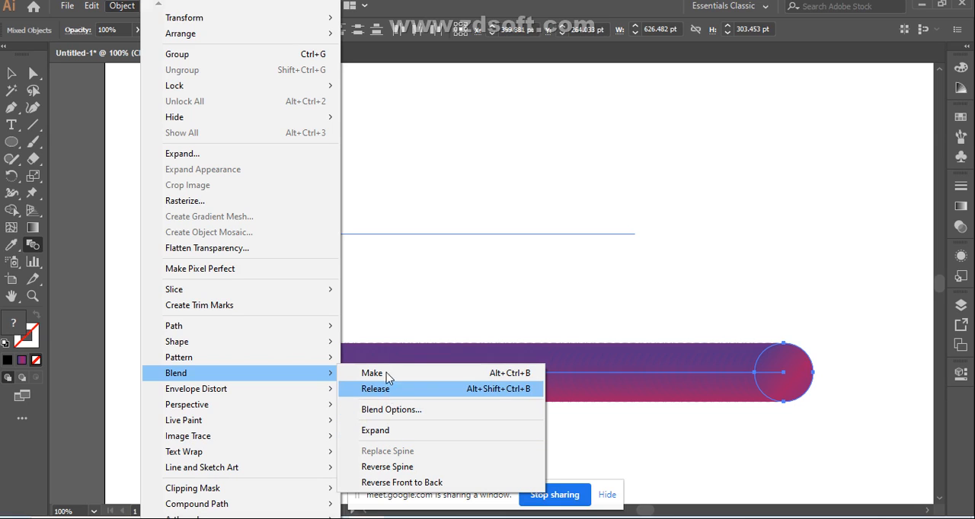
pyautogui.click(399, 303)
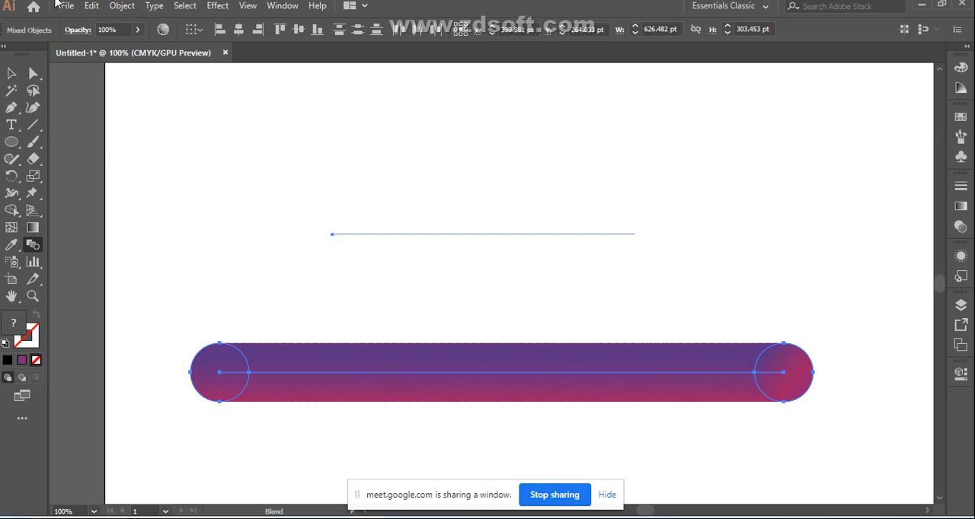
pyautogui.click(12, 74)
pyautogui.click(158, 242)
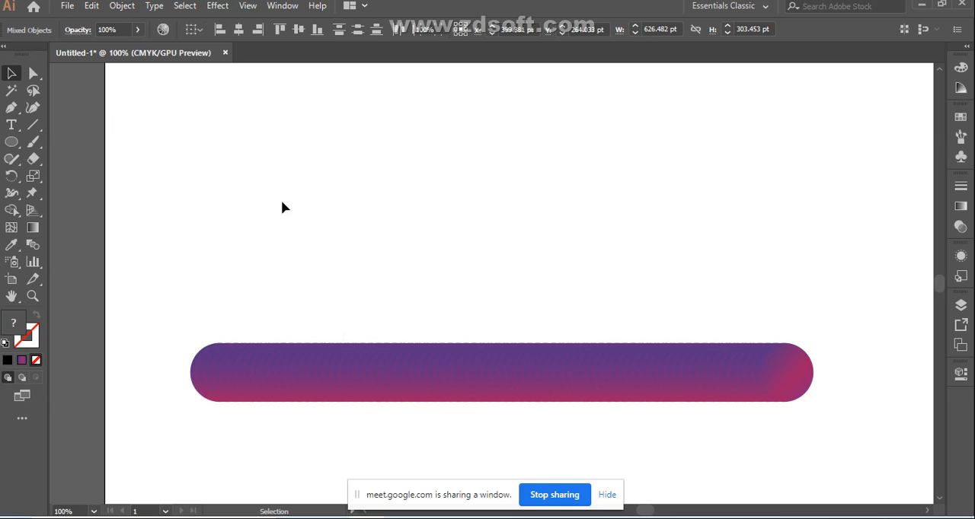
# Step: Give the unfilled "Lorem" text a near-black fill with the colour #010005
pyautogui.moveTo(592, 269); pyautogui.dragTo(593, 272)
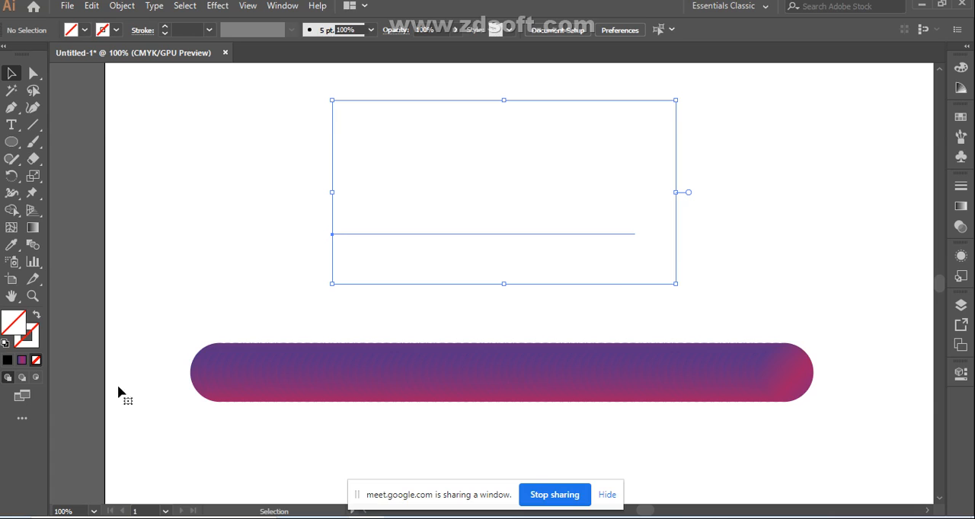
pyautogui.doubleClick(18, 328)
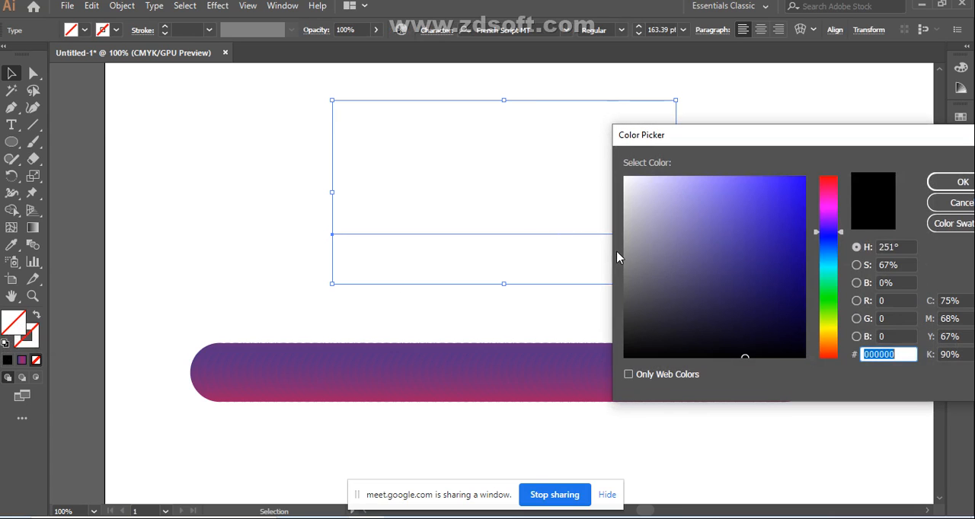
pyautogui.click(793, 352)
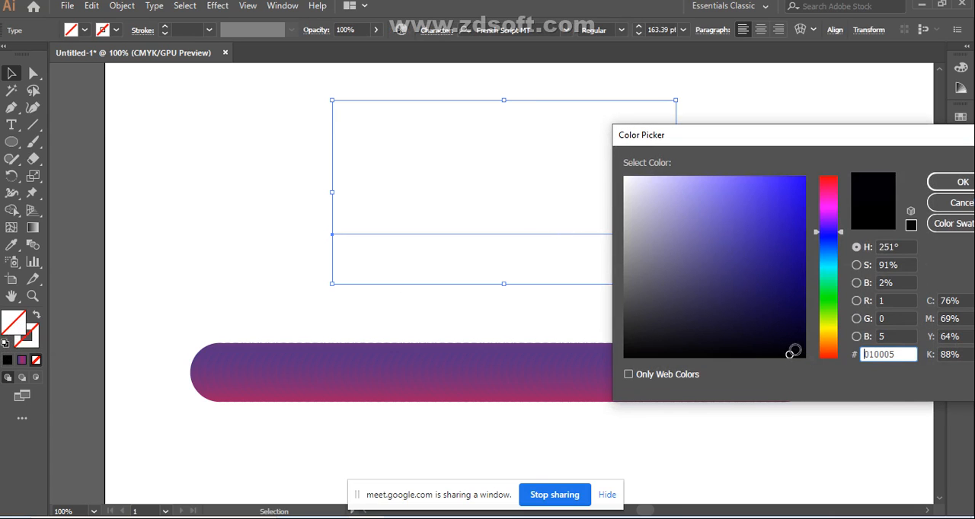
pyautogui.click(963, 182)
pyautogui.click(310, 143)
# Step: Convert the "Lorem" text above the gradient bar to outlines
pyautogui.moveTo(313, 122); pyautogui.dragTo(699, 269)
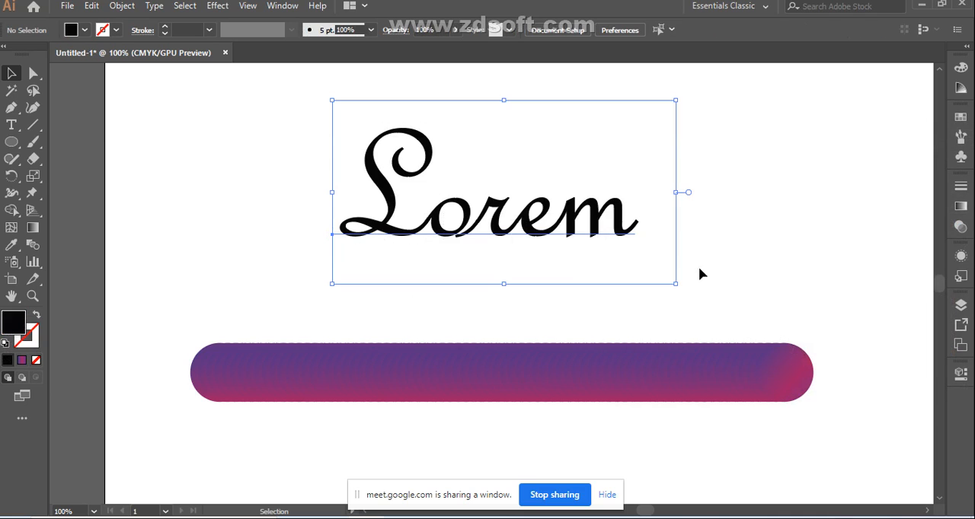
pyautogui.rightClick(455, 208)
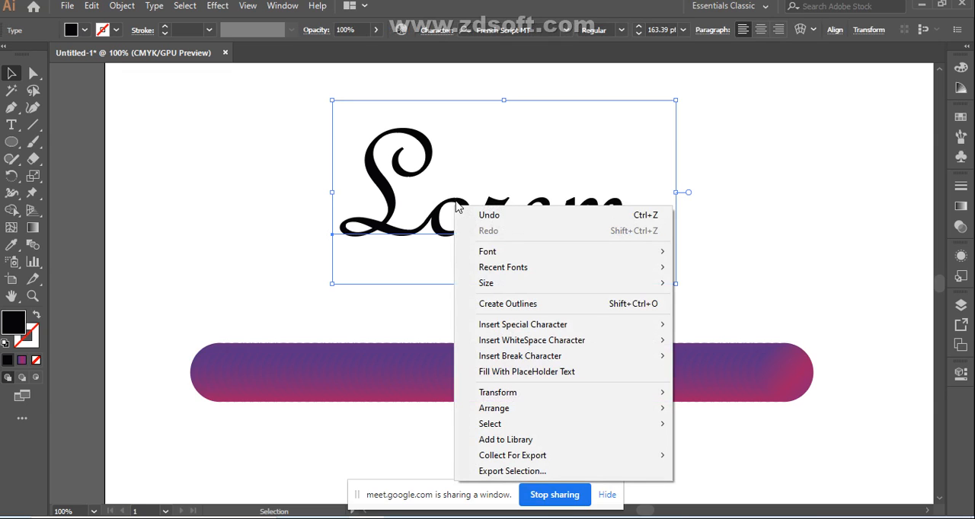
pyautogui.click(514, 304)
pyautogui.click(266, 206)
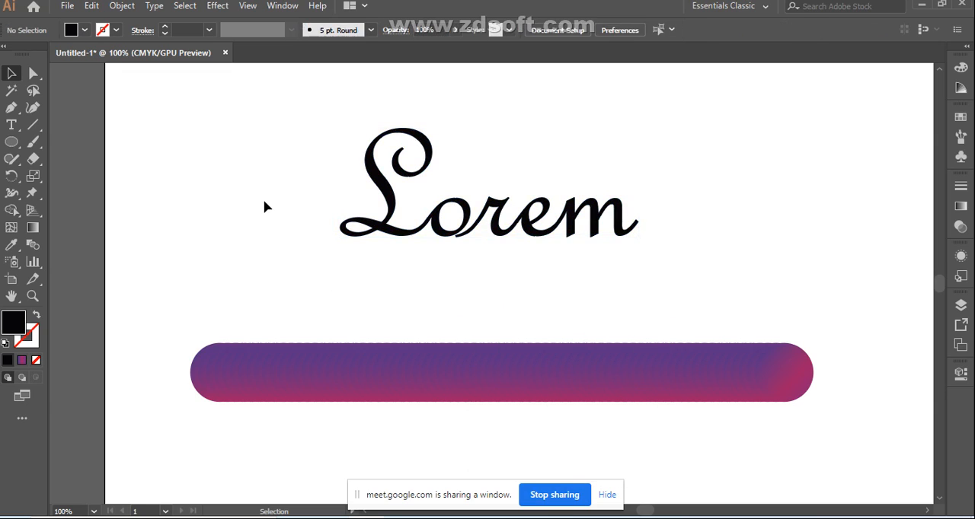
# Step: Ungroup the outlined "Lorem" into separate letters and clear the selection
pyautogui.click(450, 236)
pyautogui.rightClick(437, 218)
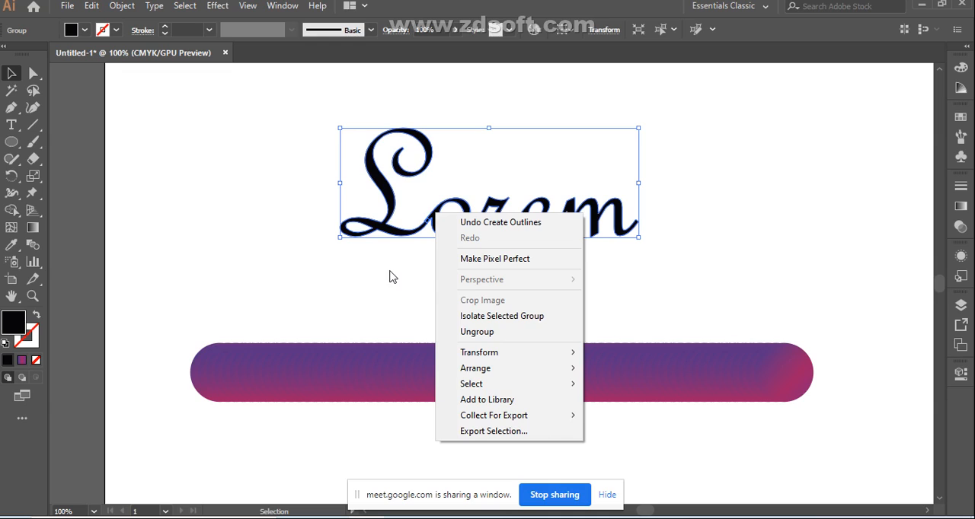
pyautogui.click(484, 333)
pyautogui.click(385, 280)
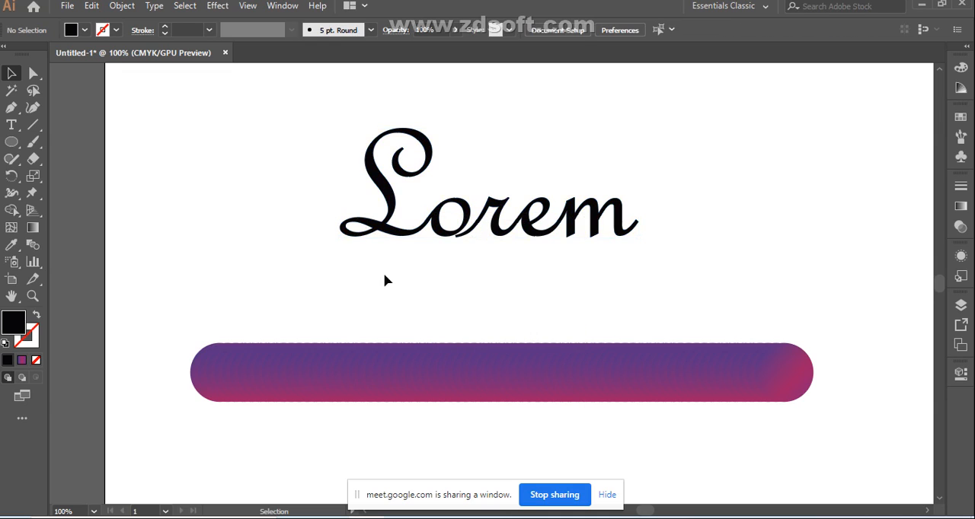
# Step: Check that the letters L, o and r can each be selected separately
pyautogui.click(419, 222)
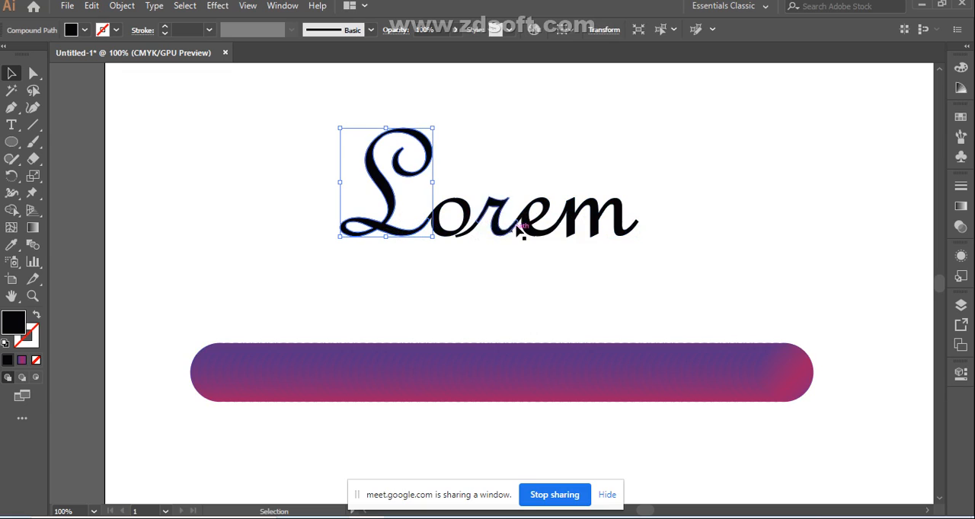
pyautogui.click(462, 254)
pyautogui.click(471, 221)
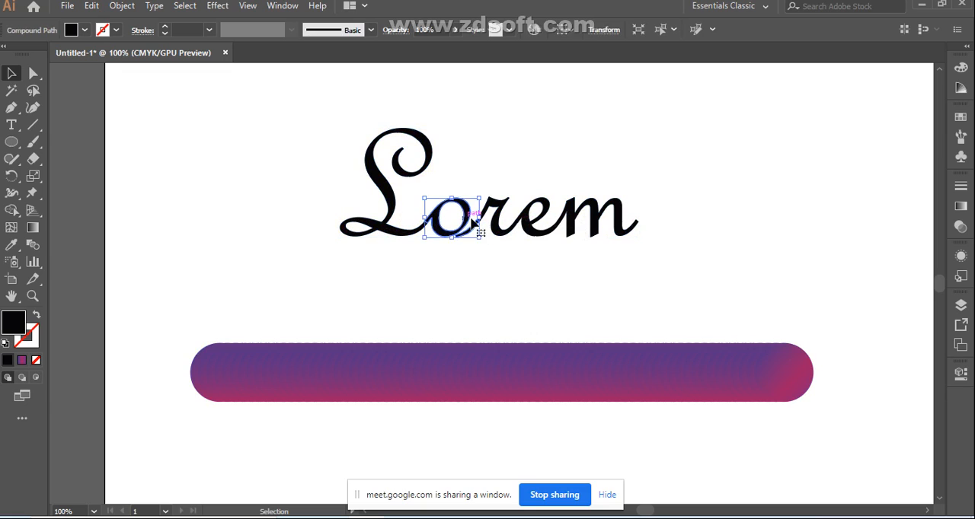
pyautogui.click(501, 211)
pyautogui.click(534, 276)
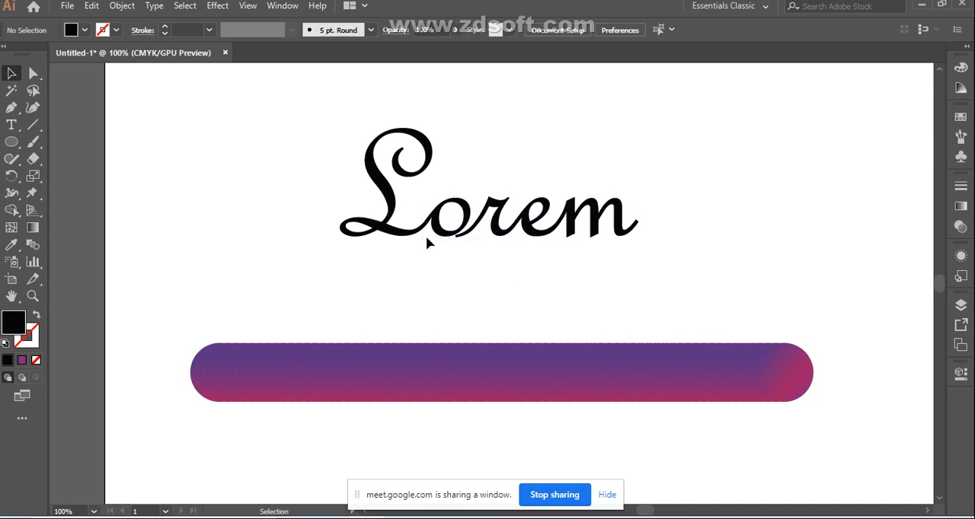
# Step: Remove the fill from the letter L, leaving it without fill or stroke
pyautogui.click(389, 204)
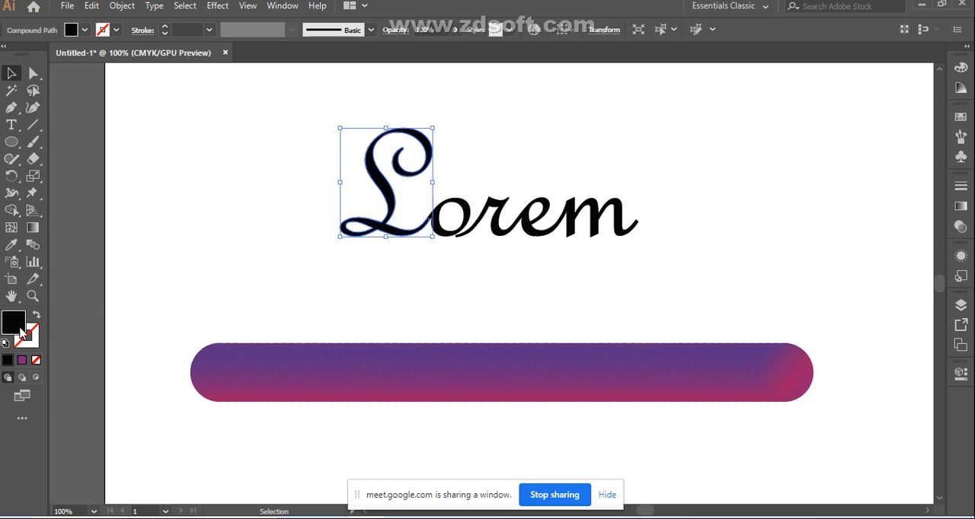
pyautogui.click(35, 360)
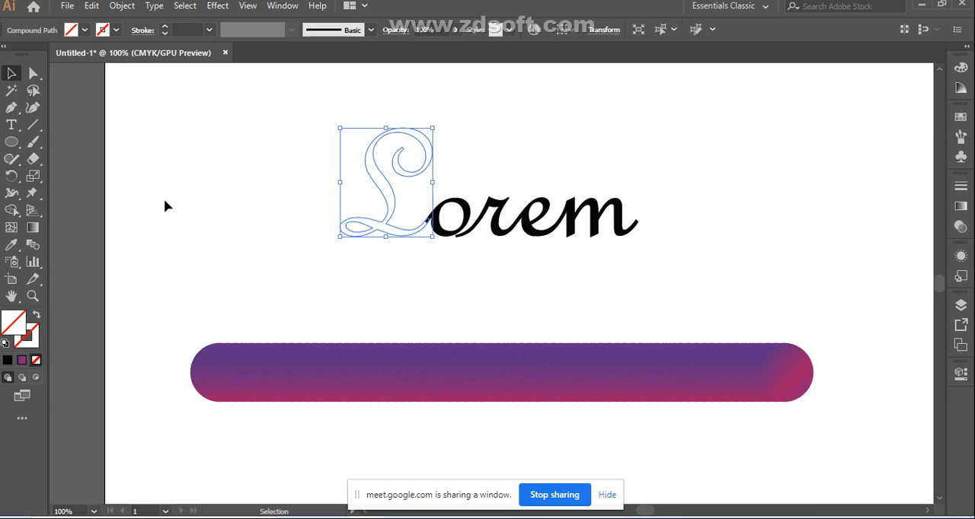
pyautogui.click(216, 257)
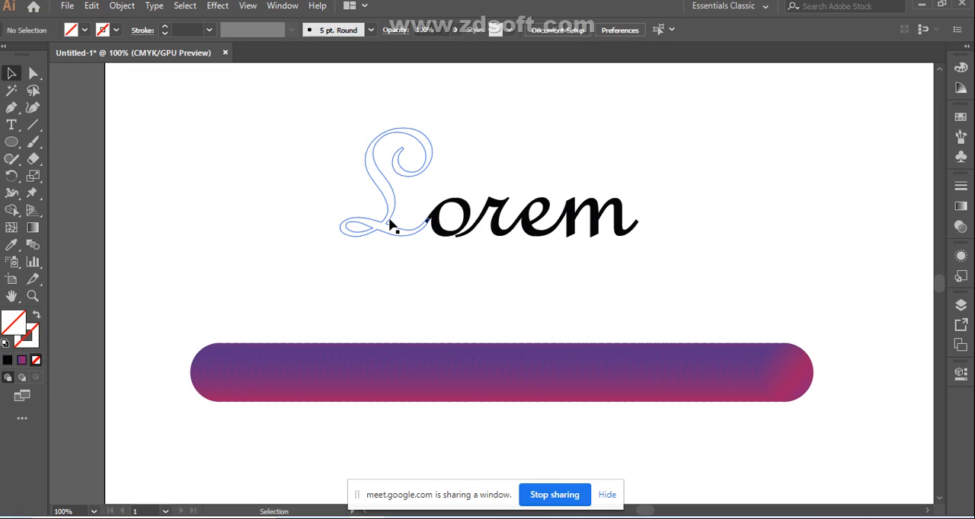
# Step: Try to make a blend between the unfilled letter L and the gradient bar, undo it and clear the selection
pyautogui.click(389, 224)
pyautogui.keyDown('shift'); pyautogui.click(375, 355); pyautogui.keyUp('shift')
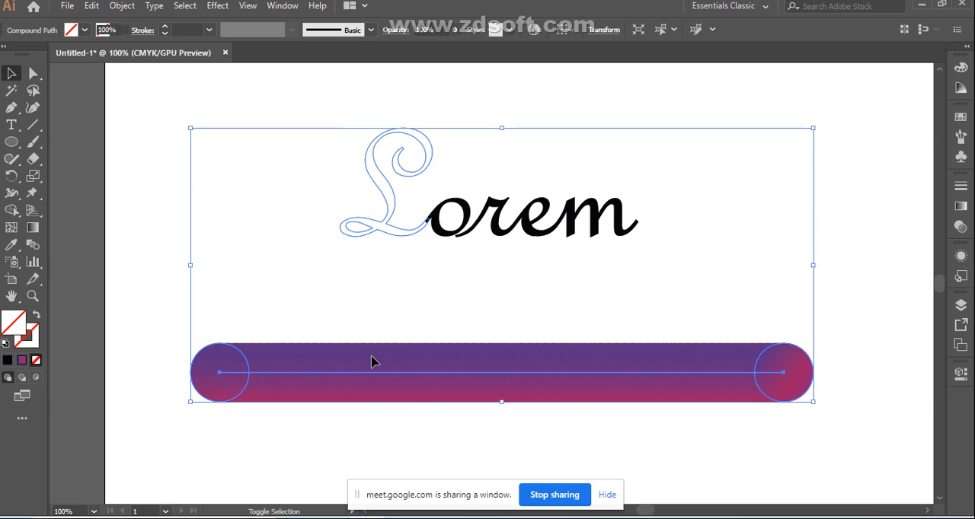
pyautogui.click(33, 245)
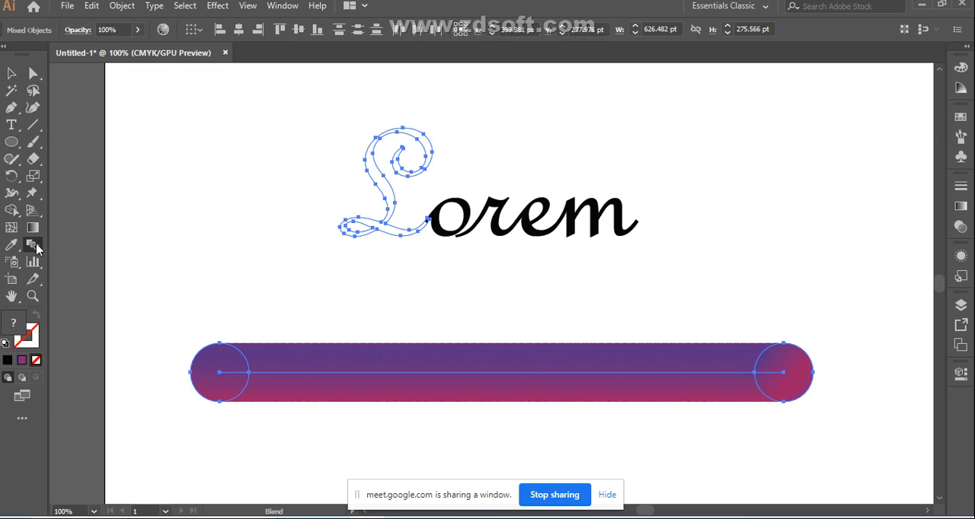
pyautogui.click(122, 10)
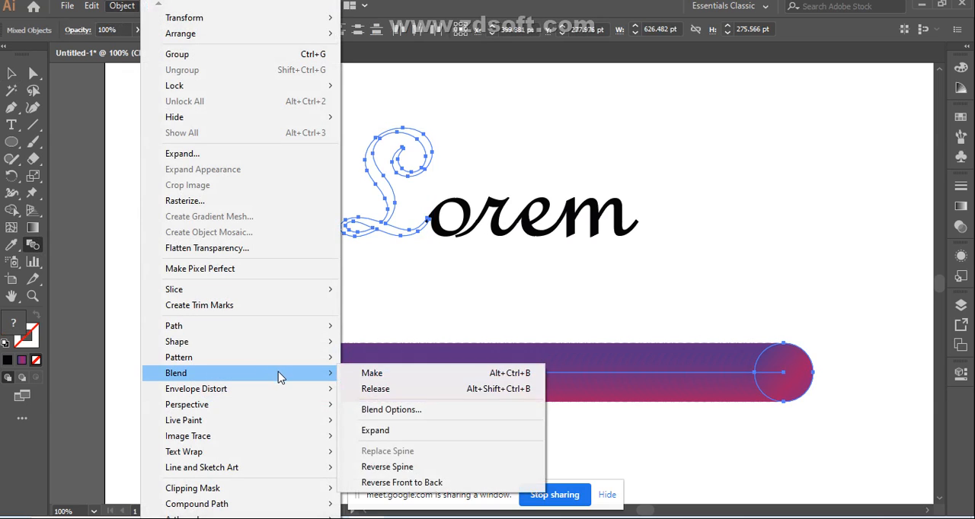
pyautogui.click(362, 375)
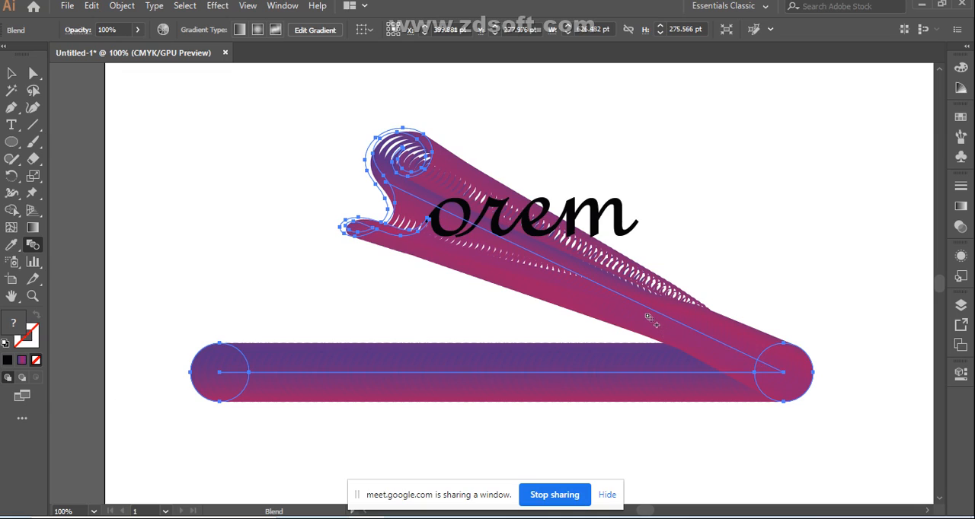
pyautogui.hotkey('ctrl', 'z')
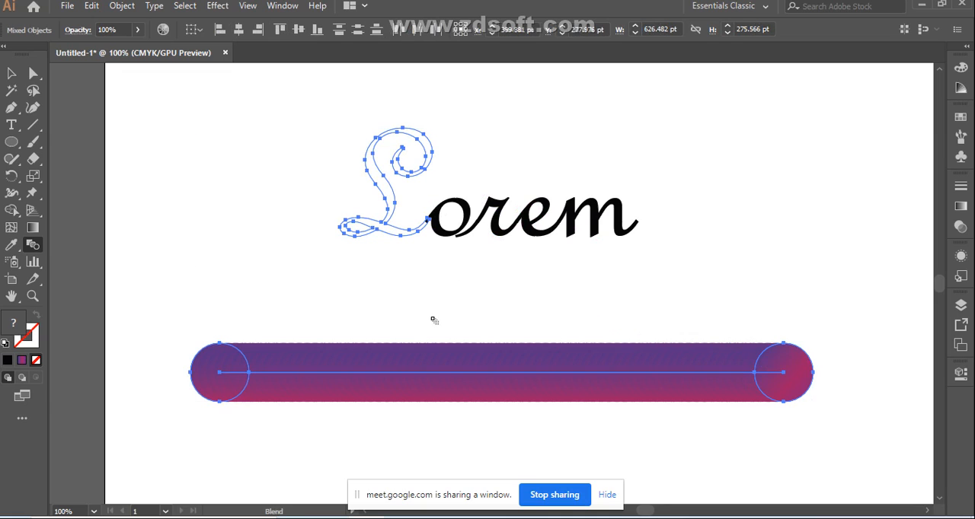
pyautogui.click(12, 73)
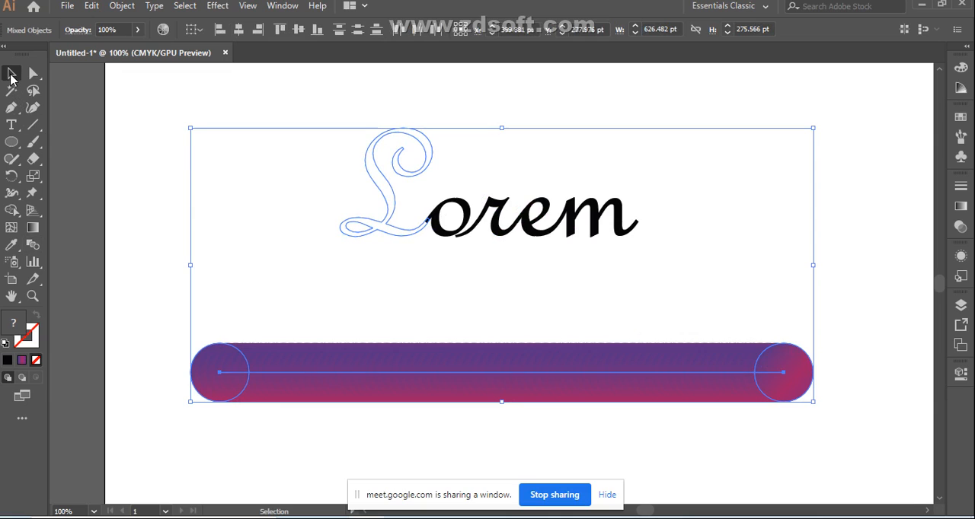
pyautogui.click(160, 259)
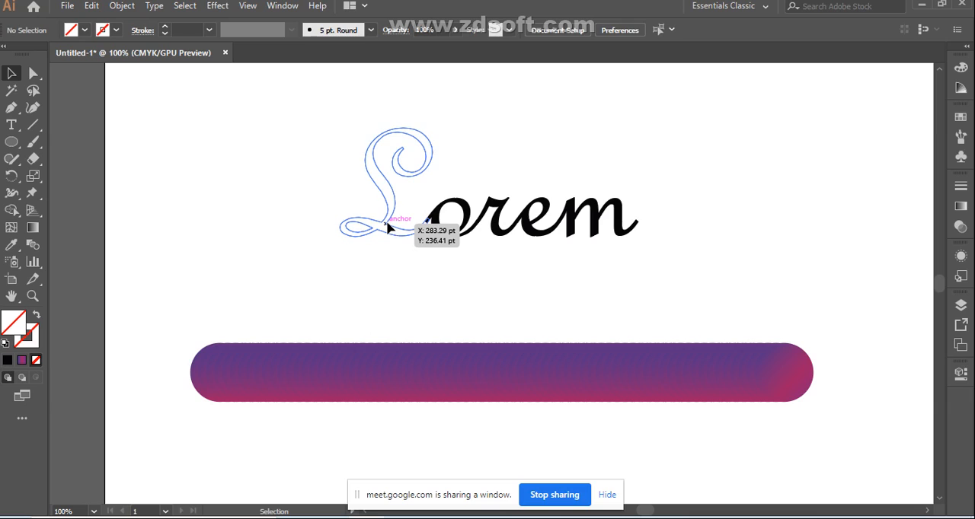
# Step: Try releasing the gradient bar's blend with the letter L also selected, and undo the release
pyautogui.click(389, 226)
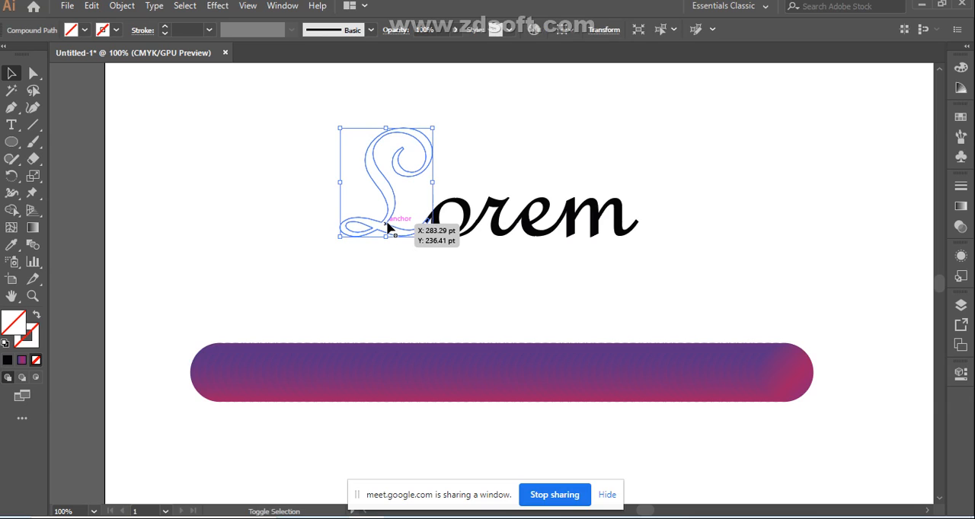
pyautogui.keyDown('shift'); pyautogui.click(386, 374); pyautogui.keyUp('shift')
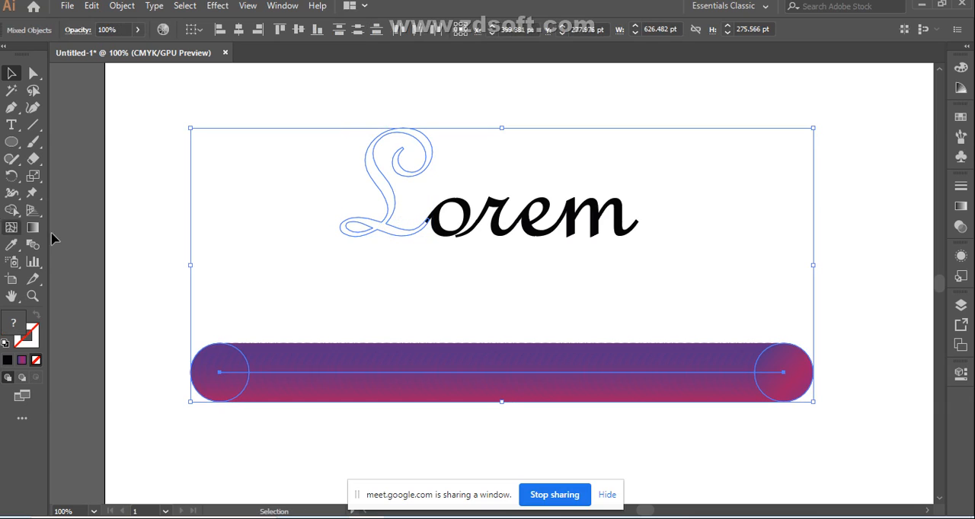
pyautogui.click(122, 5)
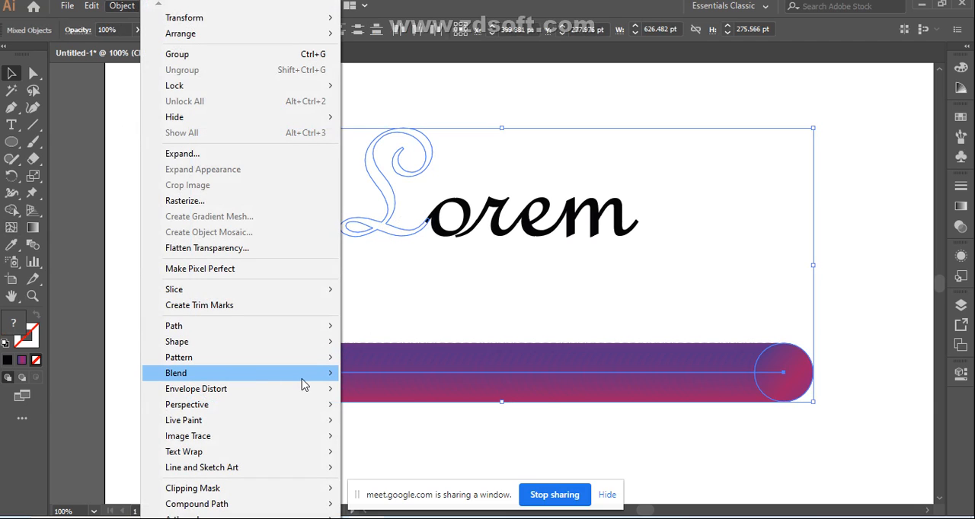
pyautogui.moveTo(303, 385)
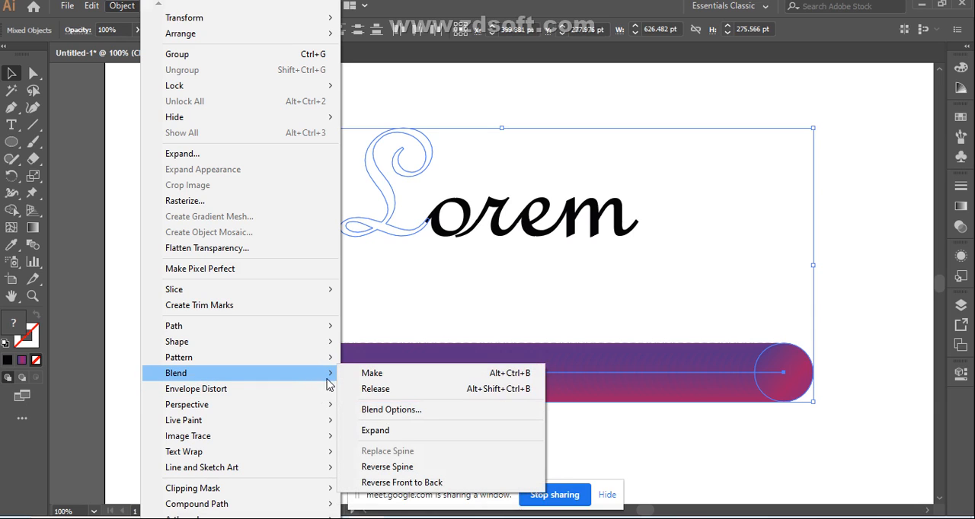
pyautogui.click(365, 388)
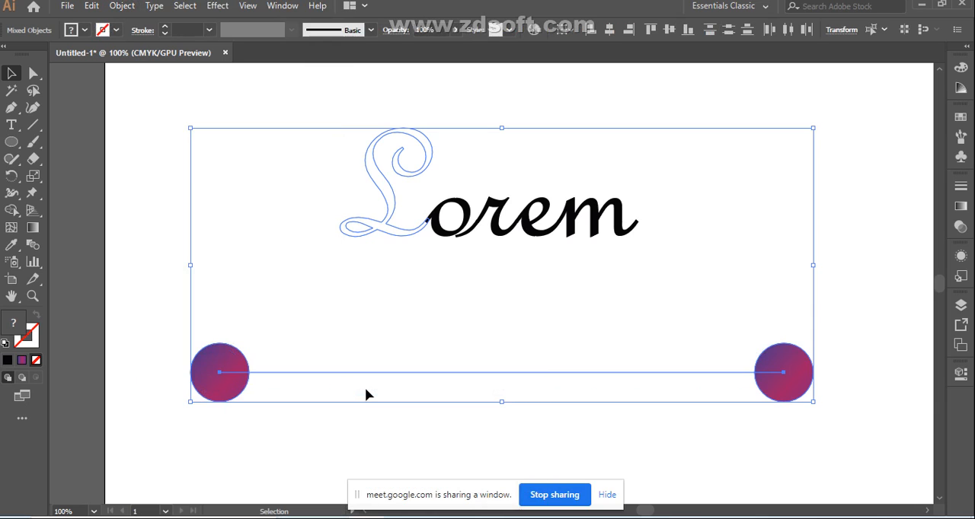
pyautogui.hotkey('ctrl', 'z')
pyautogui.hotkey('ctrl', 'z')
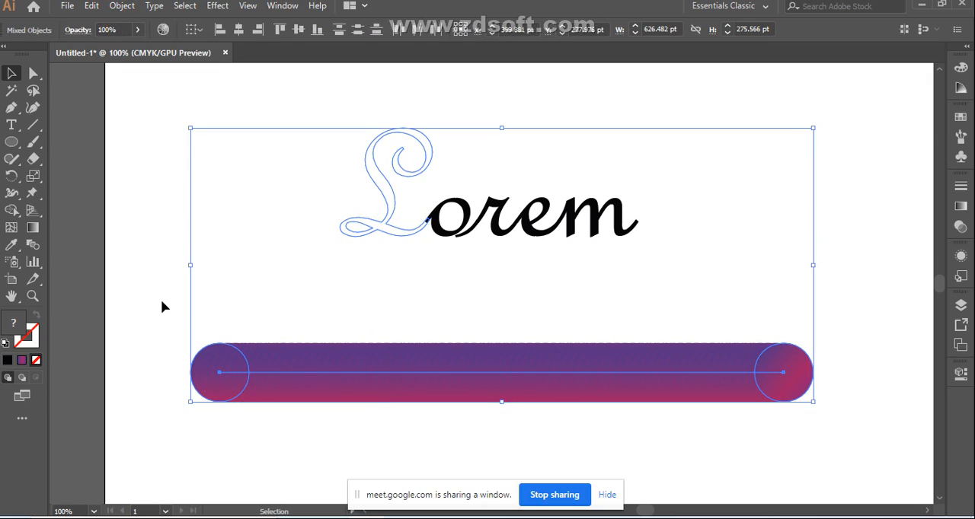
# Step: Apply the gradient bar's gradient to the letter L with the Eyedropper and clear the selection
pyautogui.click(162, 305)
pyautogui.click(392, 221)
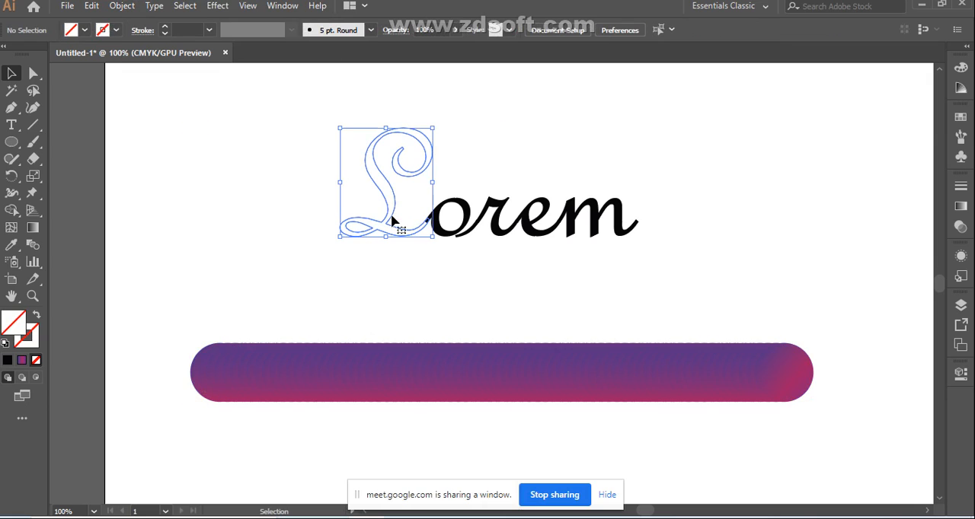
pyautogui.click(12, 246)
pyautogui.click(246, 370)
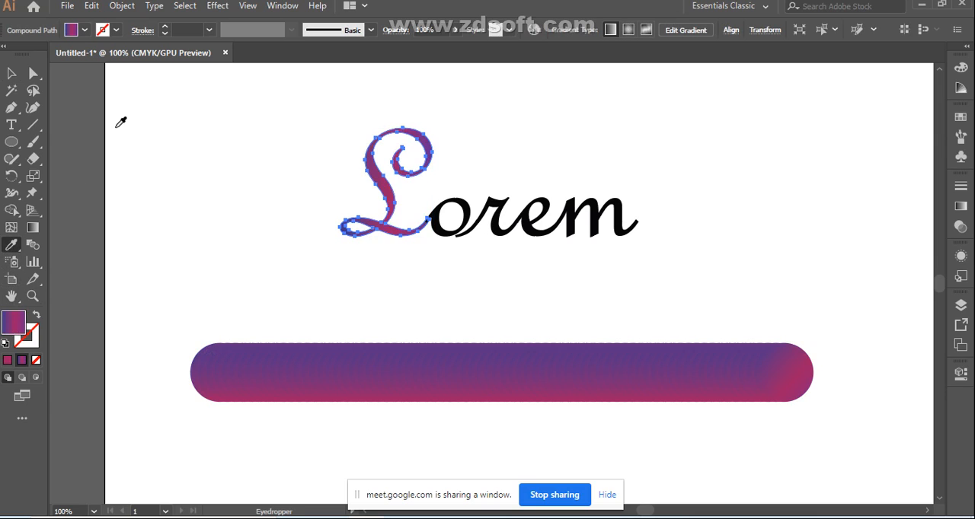
pyautogui.click(11, 73)
pyautogui.click(237, 228)
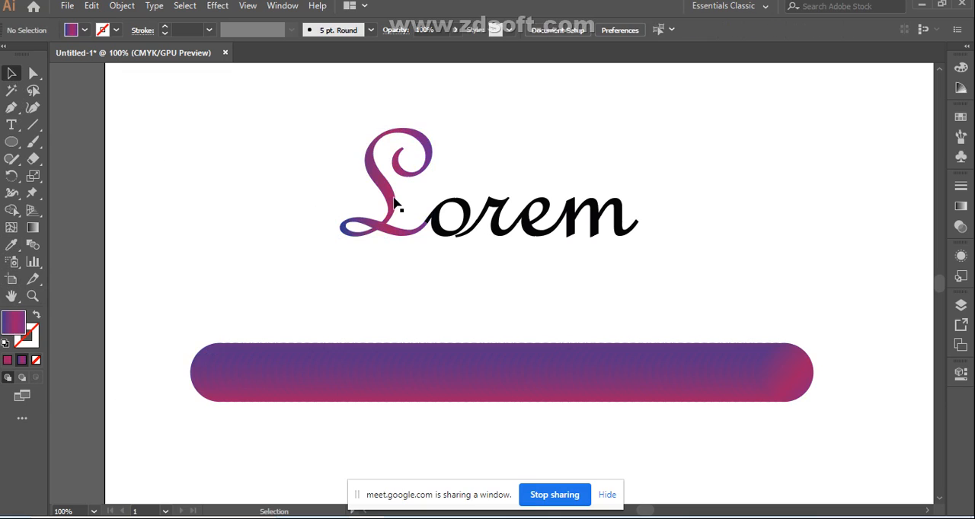
# Step: Select the gradient-filled L together with the gradient bar and confirm the blend options with Specified Steps at 70
pyautogui.click(372, 372)
pyautogui.keyDown('shift'); pyautogui.click(390, 232); pyautogui.keyUp('shift')
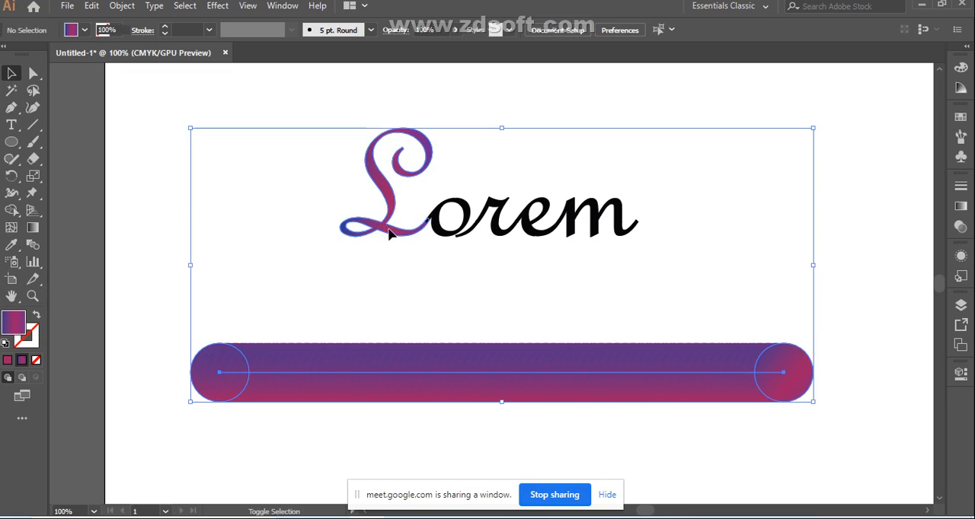
pyautogui.keyDown('shift'); pyautogui.click(390, 218); pyautogui.keyUp('shift')
pyautogui.click(327, 227)
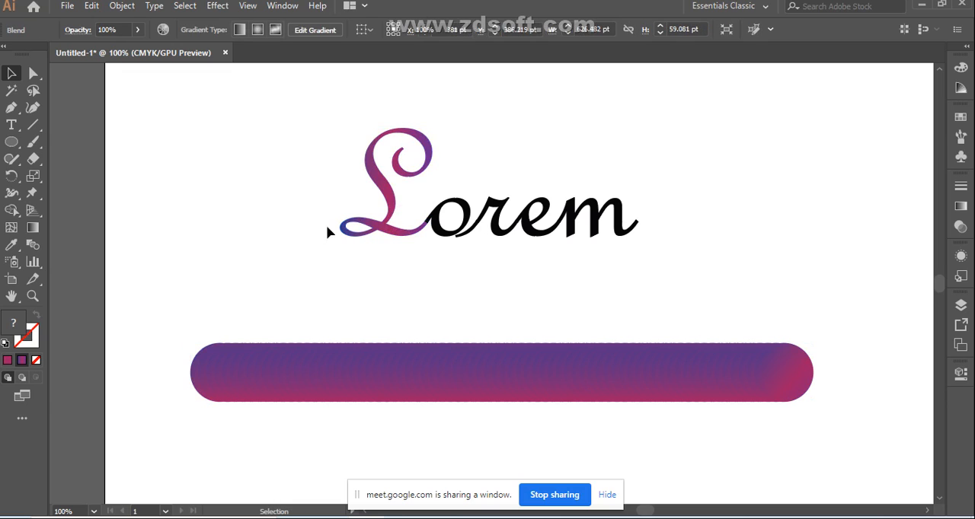
pyautogui.click(384, 207)
pyautogui.keyDown('shift'); pyautogui.click(372, 390); pyautogui.keyUp('shift')
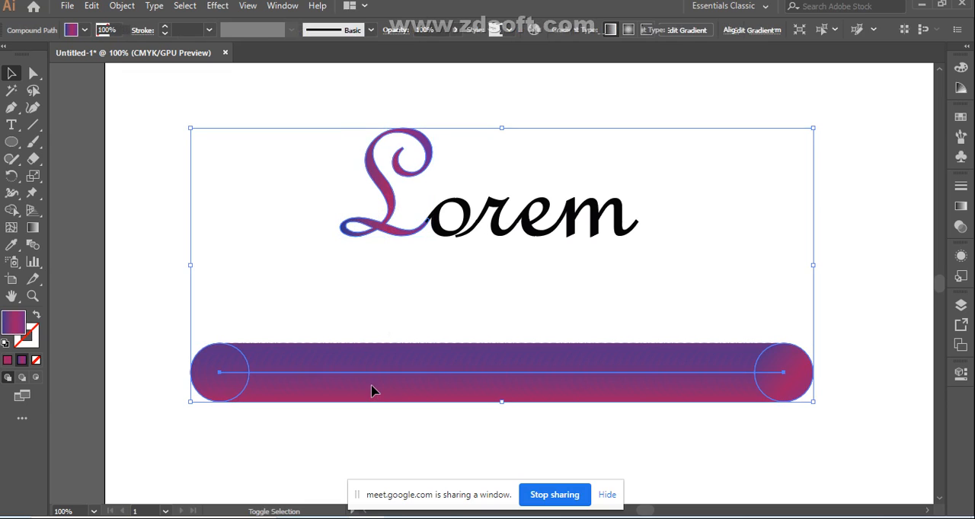
pyautogui.doubleClick(35, 246)
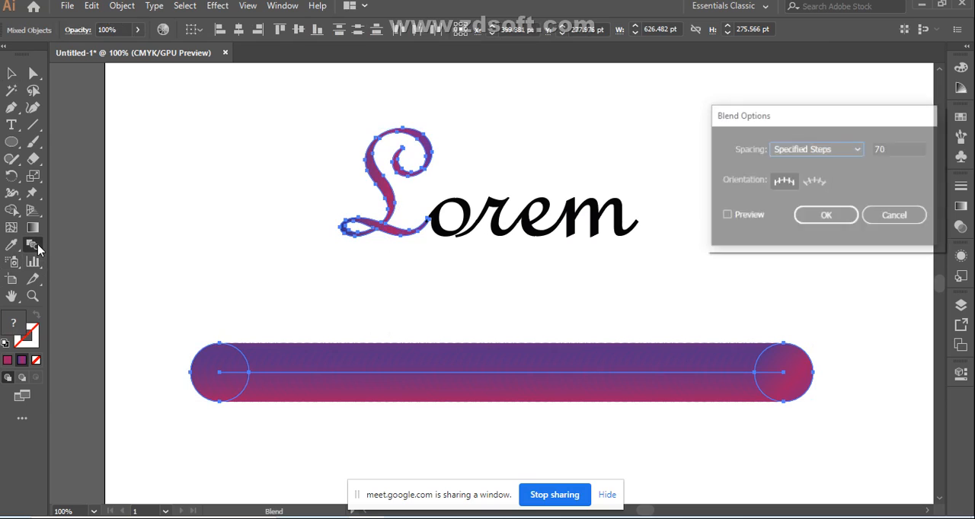
pyautogui.click(827, 217)
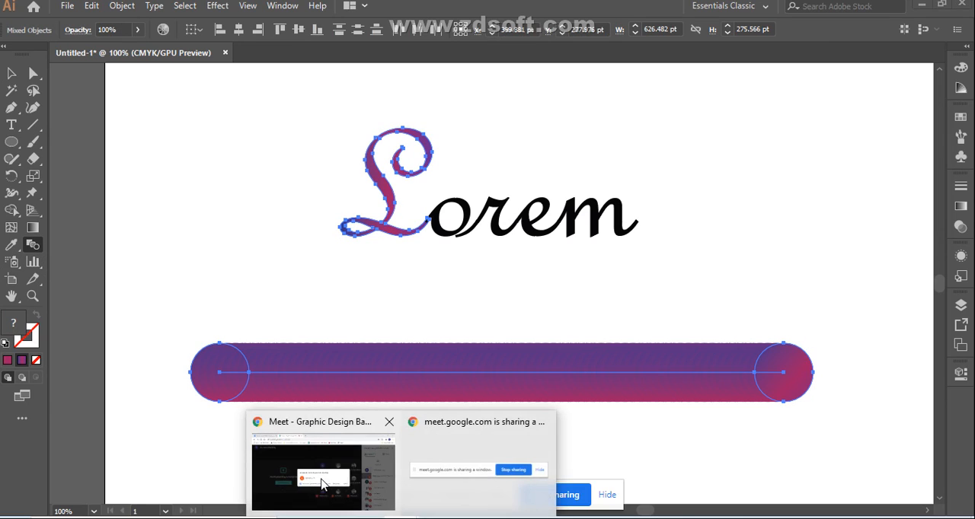
# Step: Switch to the Google Meet call, answer the pending dialog there, and return to Illustrator
pyautogui.click(326, 485)
pyautogui.click(636, 333)
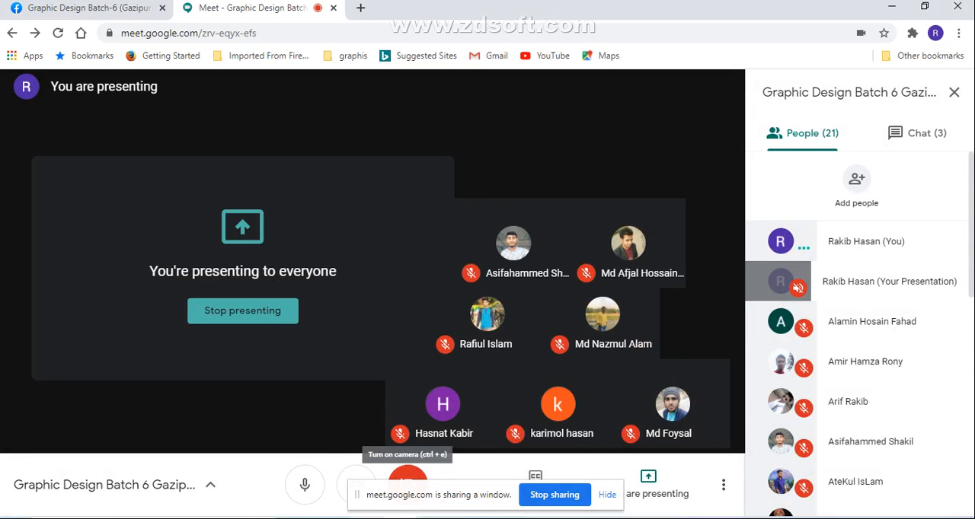
pyautogui.moveTo(401, 518)
pyautogui.moveTo(358, 518)
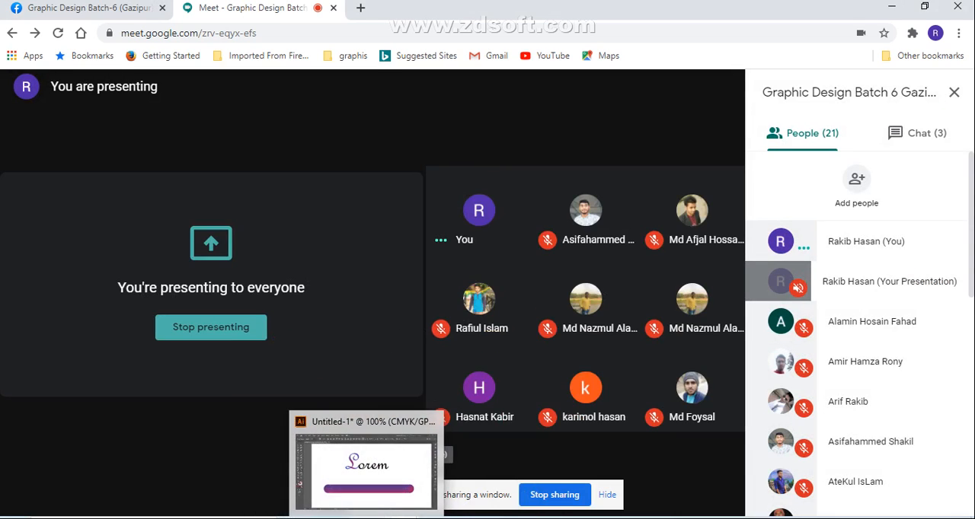
pyautogui.click(358, 415)
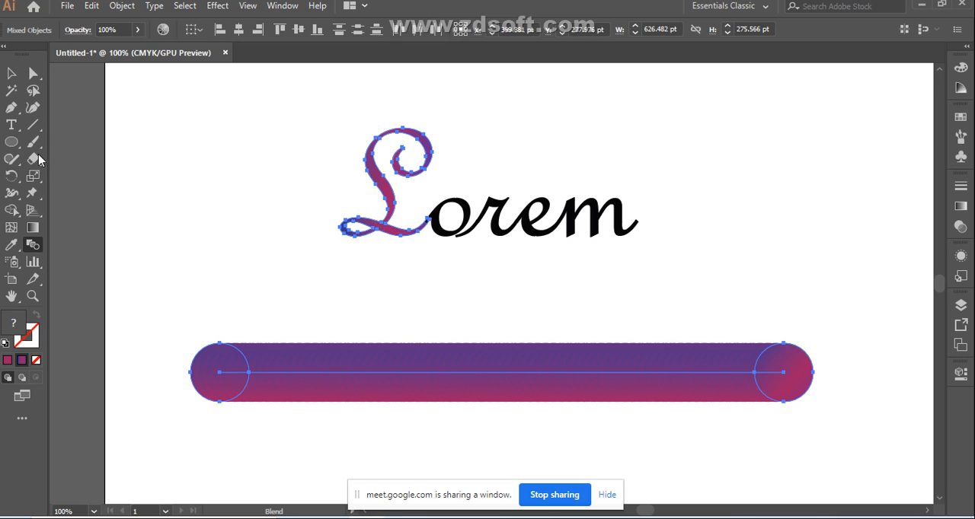
# Step: Try to make a blend between the gradient-filled L and the gradient bar, undo it and clear the selection
pyautogui.click(12, 74)
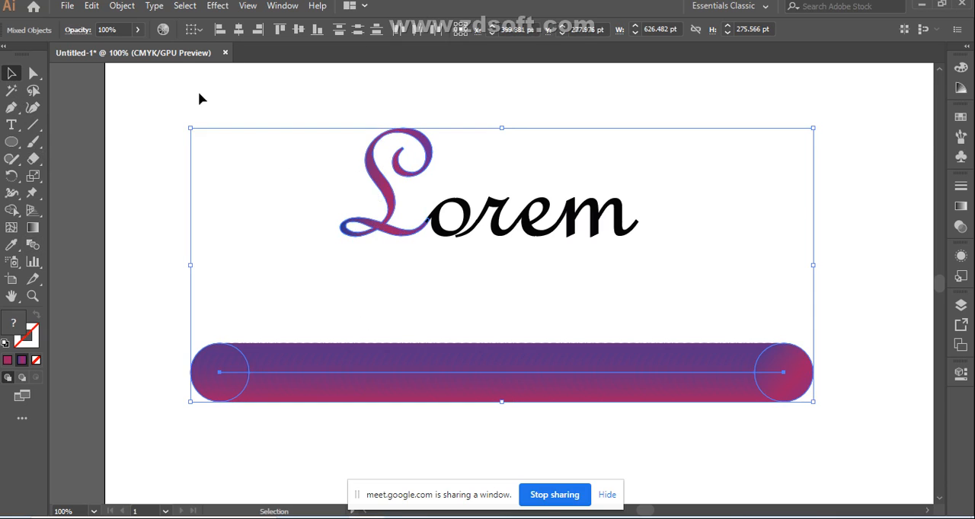
pyautogui.click(123, 7)
pyautogui.moveTo(270, 378)
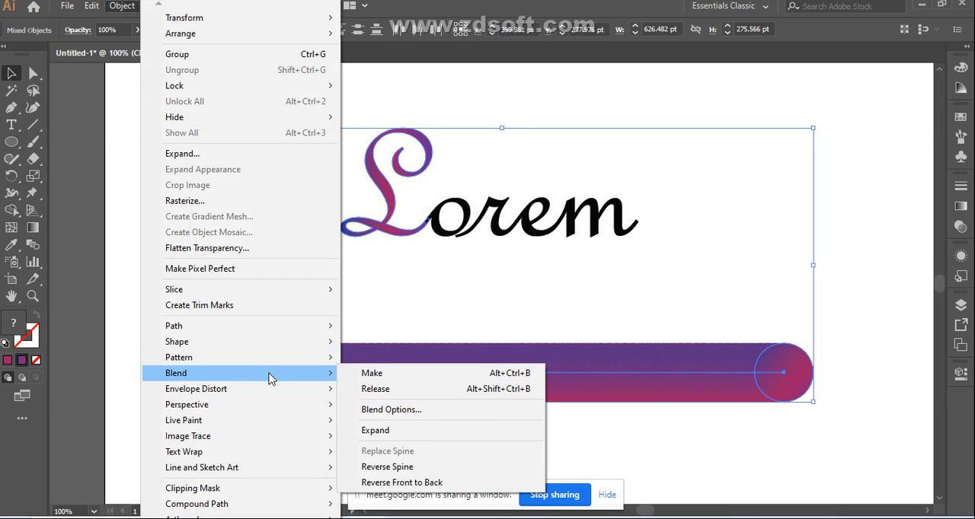
pyautogui.click(364, 375)
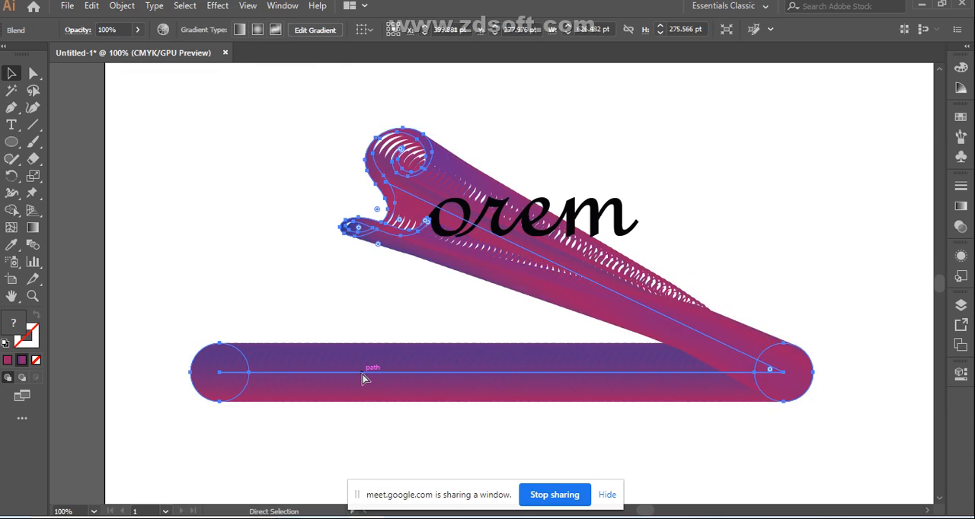
pyautogui.hotkey('ctrl', 'z')
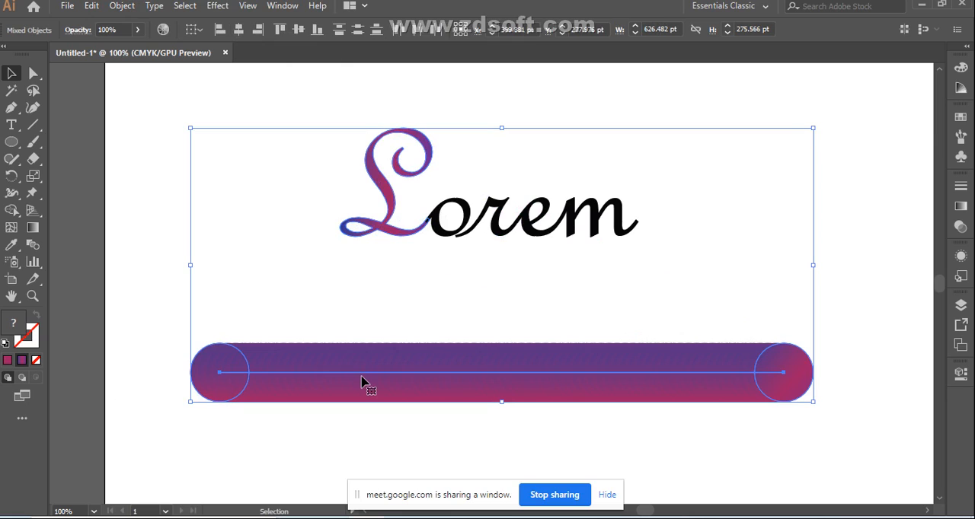
pyautogui.click(288, 286)
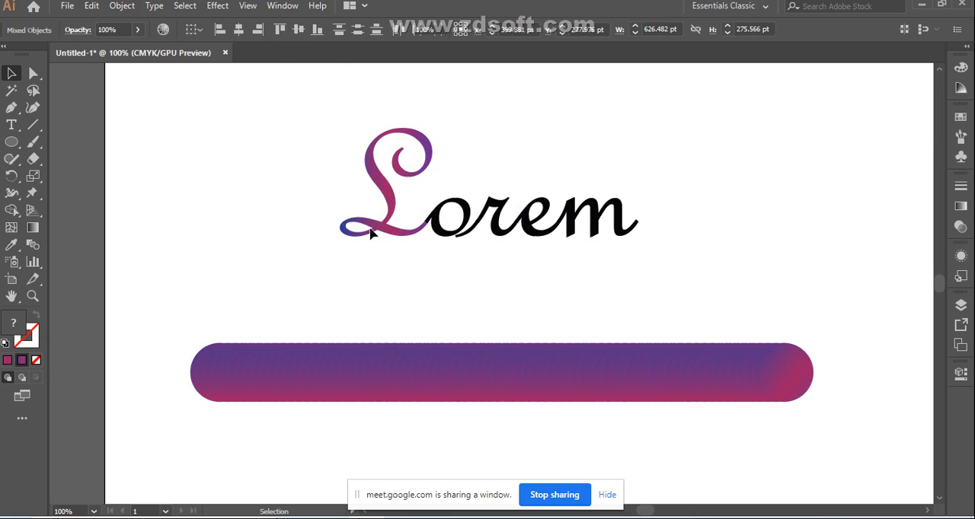
# Step: Confirm 70 specified steps in the blend options for the L and the gradient bar, and reverse the spine of the bar's blend
pyautogui.click(384, 224)
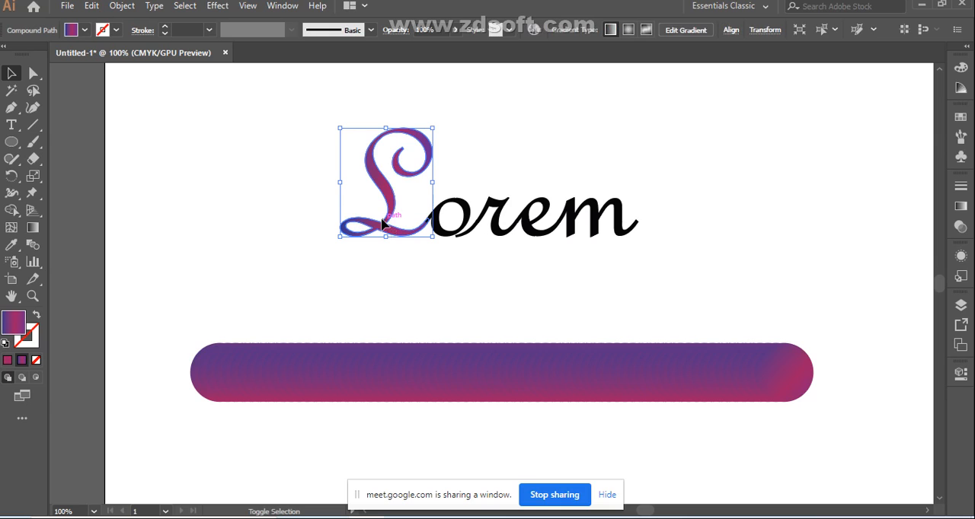
pyautogui.keyDown('shift'); pyautogui.click(376, 376); pyautogui.keyUp('shift')
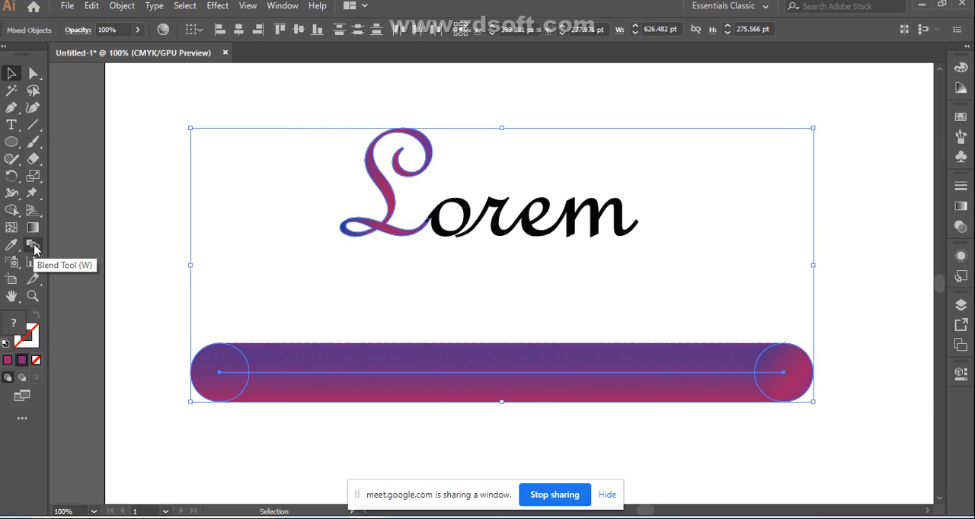
pyautogui.doubleClick(33, 246)
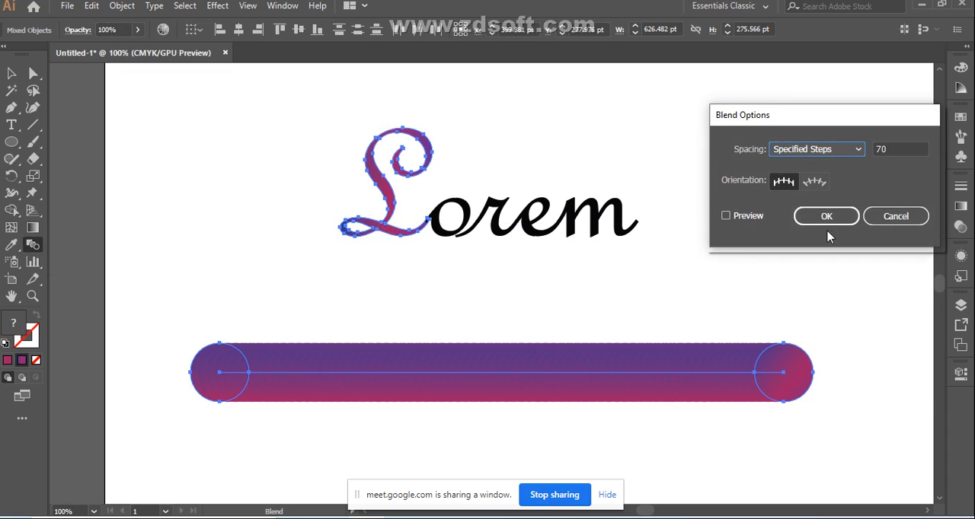
pyautogui.click(830, 218)
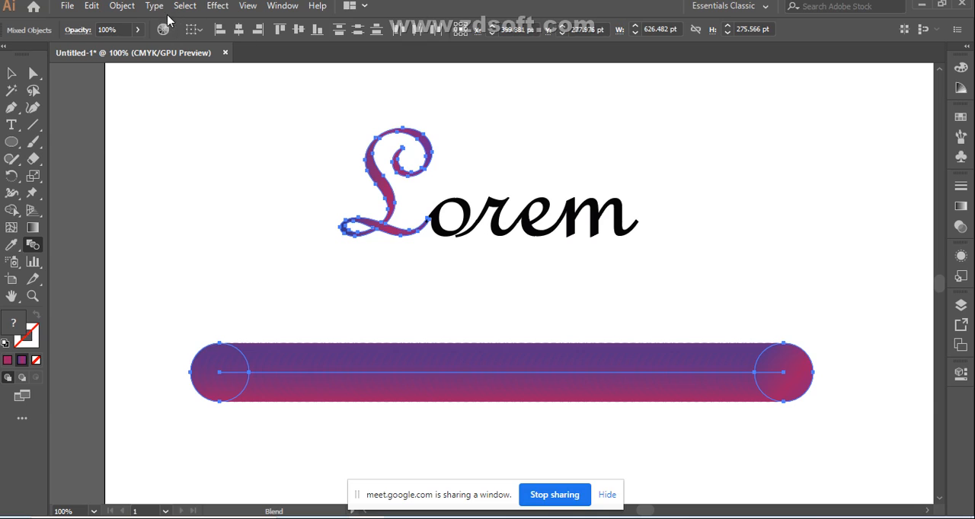
pyautogui.click(123, 7)
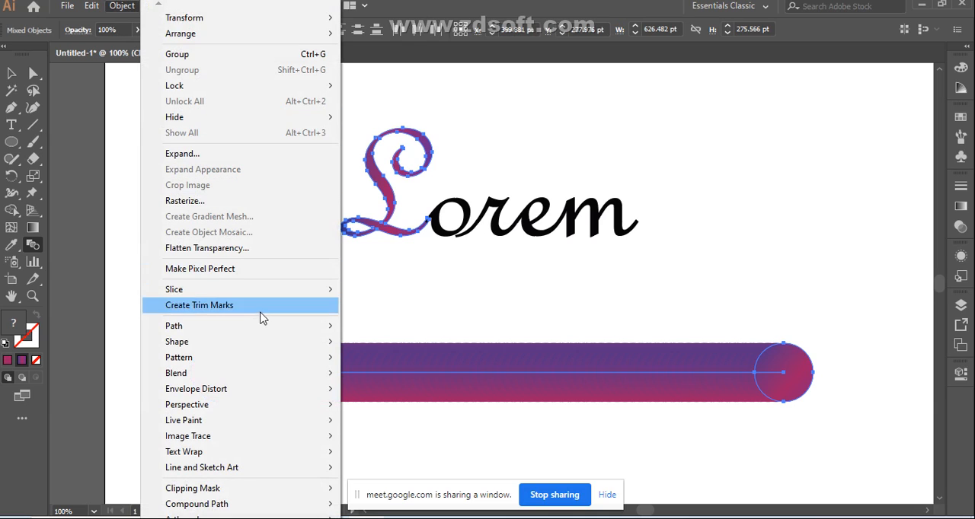
pyautogui.moveTo(278, 363)
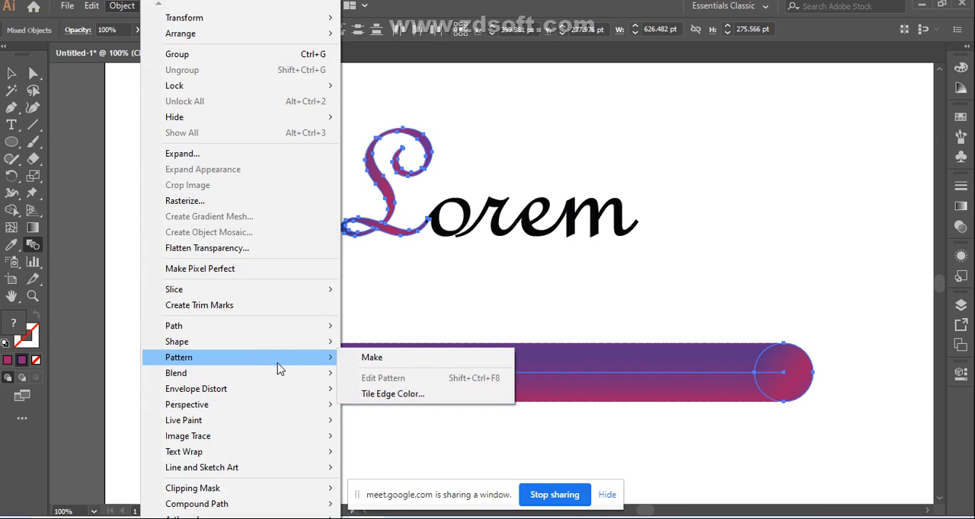
pyautogui.moveTo(279, 380)
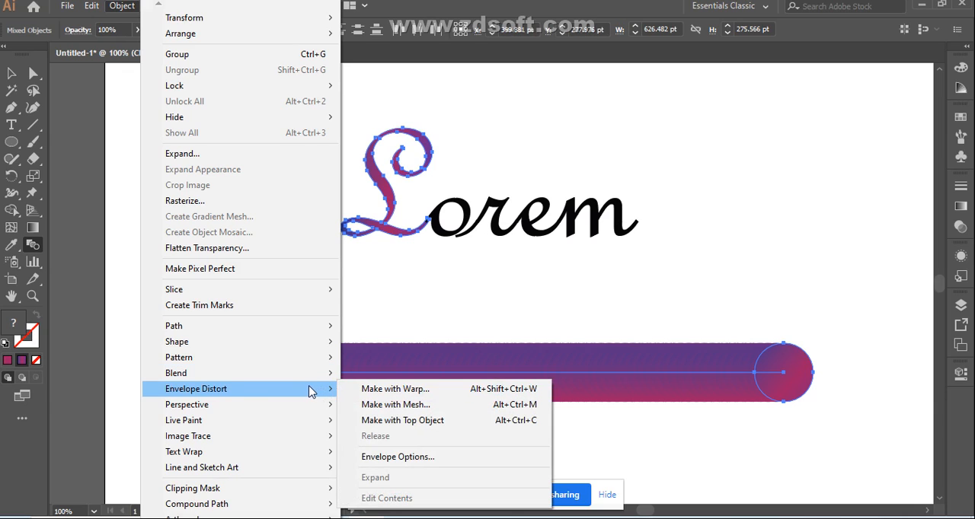
pyautogui.click(386, 468)
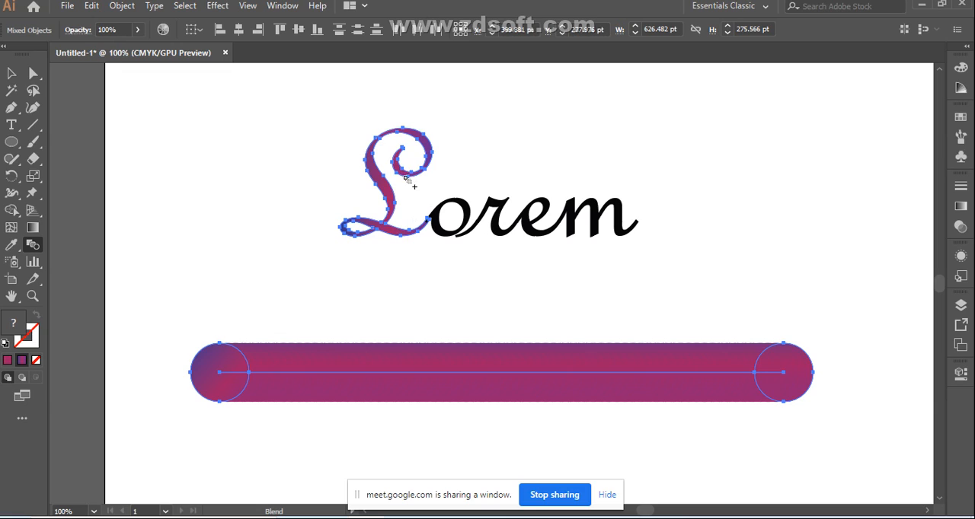
# Step: Try to join the letter L to the reversed gradient bar with the Blend tool, undo it and clear the selection
pyautogui.click(385, 224)
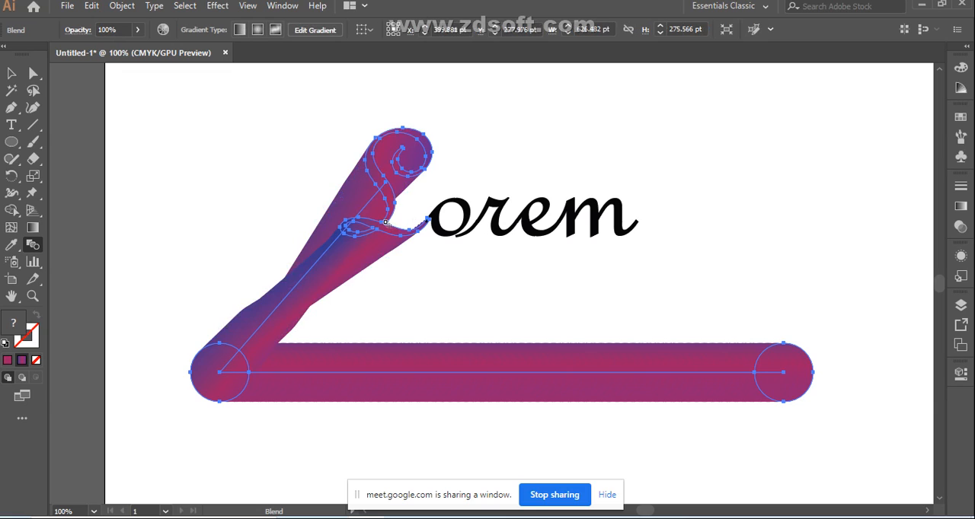
pyautogui.hotkey('ctrl', 'z')
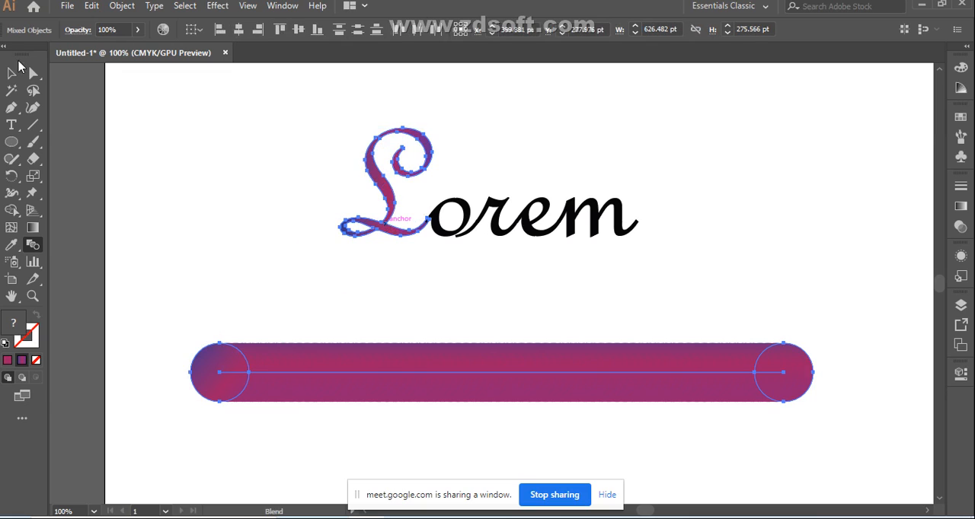
pyautogui.click(12, 72)
pyautogui.click(153, 344)
# Step: Move the letters orem away from the L and move the L down just above the gradient bar
pyautogui.moveTo(448, 185); pyautogui.dragTo(601, 259)
pyautogui.moveTo(531, 236); pyautogui.dragTo(725, 219)
pyautogui.click(391, 221)
pyautogui.moveTo(391, 220); pyautogui.dragTo(437, 305)
# Step: Check that the L and the gradient bar can be selected together, and move the L back up away from the bar
pyautogui.click(213, 227)
pyautogui.moveTo(235, 249); pyautogui.dragTo(486, 434)
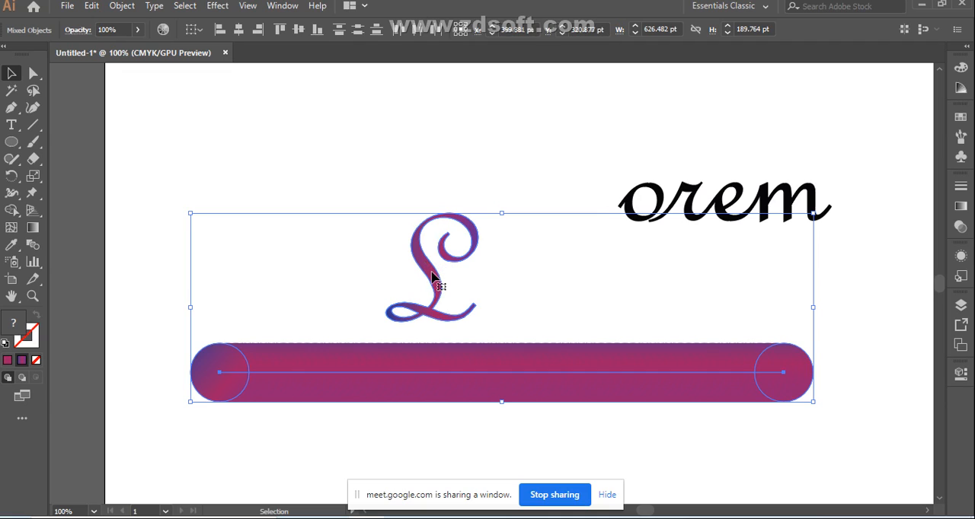
pyautogui.click(327, 174)
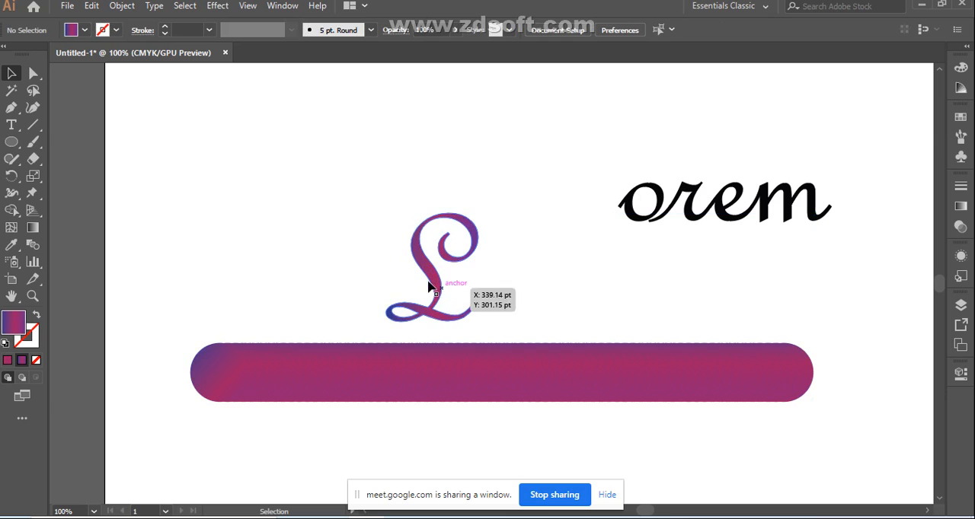
pyautogui.moveTo(435, 281); pyautogui.dragTo(384, 197)
pyautogui.click(523, 170)
# Step: Swap the fill and stroke of the letter L to give it a gradient outline without a fill
pyautogui.click(339, 223)
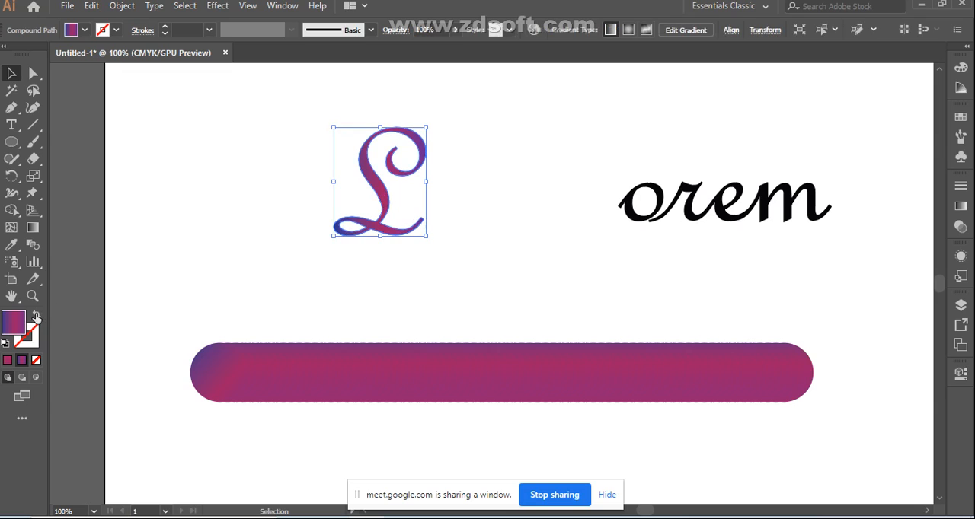
pyautogui.click(37, 316)
pyautogui.click(179, 196)
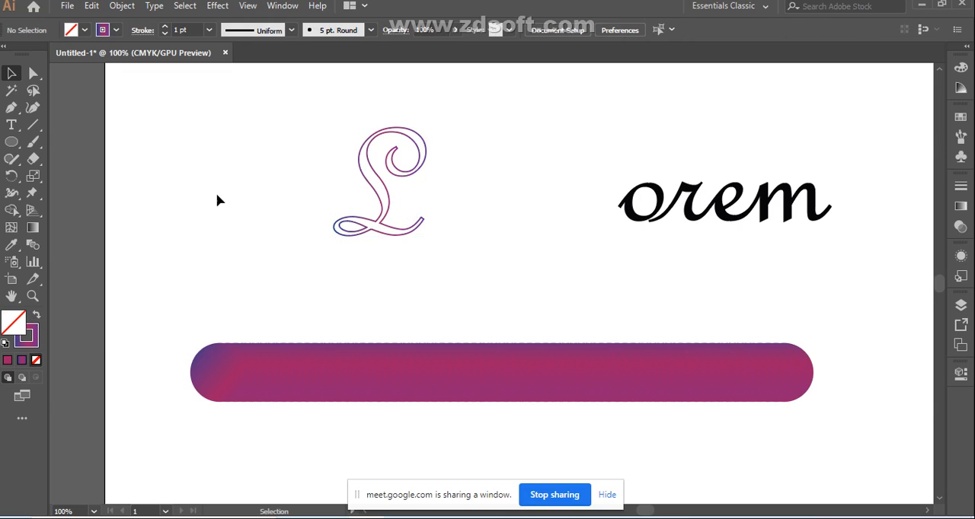
# Step: Select the outlined L together with the gradient bar and check the blend options without changing them
pyautogui.moveTo(215, 370); pyautogui.dragTo(460, 423)
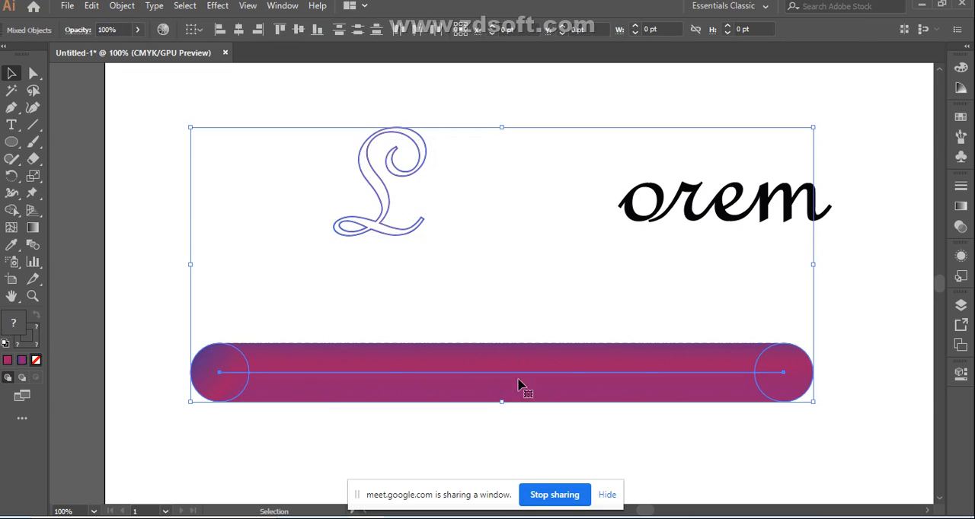
pyautogui.doubleClick(32, 245)
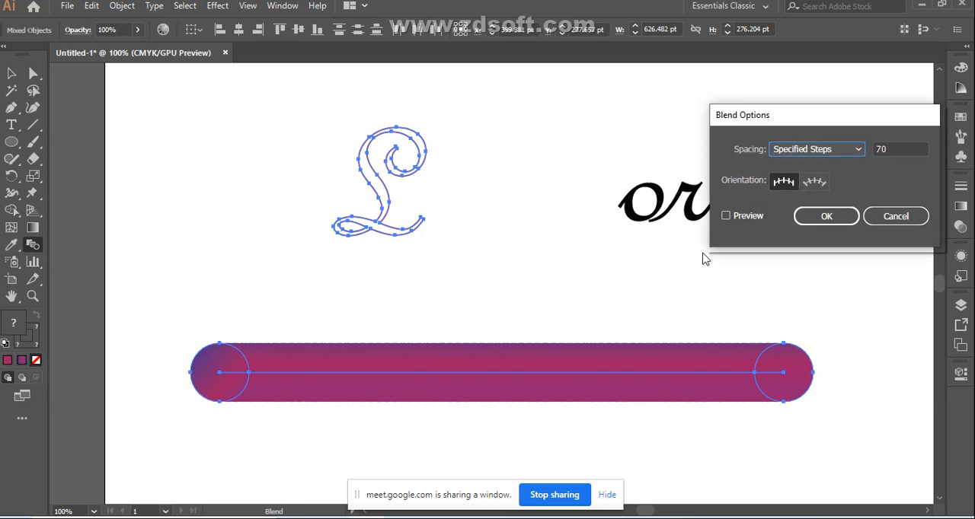
pyautogui.click(903, 222)
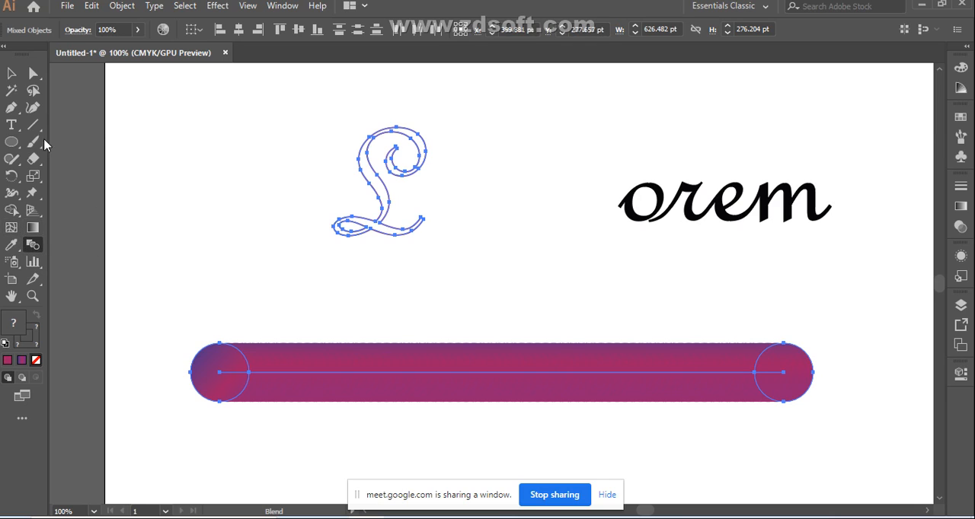
# Step: Try reversing the spine of the gradient bar's blend and blending the bar into the outlined L, and undo both changes
pyautogui.click(12, 74)
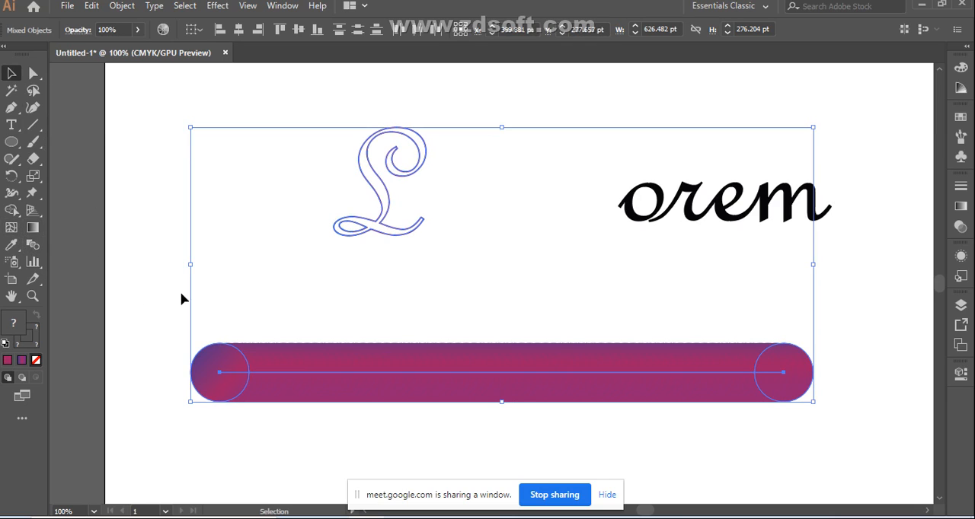
pyautogui.click(33, 245)
pyautogui.click(122, 6)
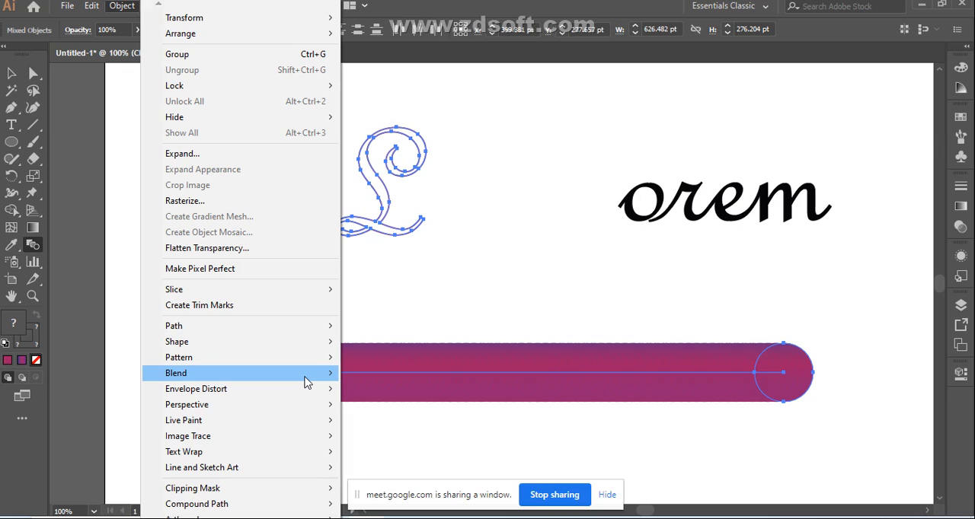
pyautogui.moveTo(305, 377)
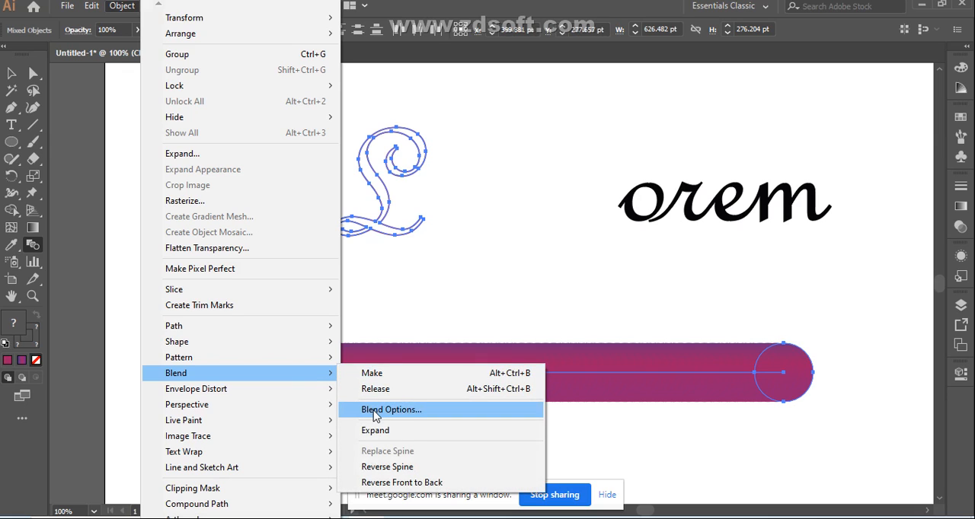
pyautogui.click(388, 467)
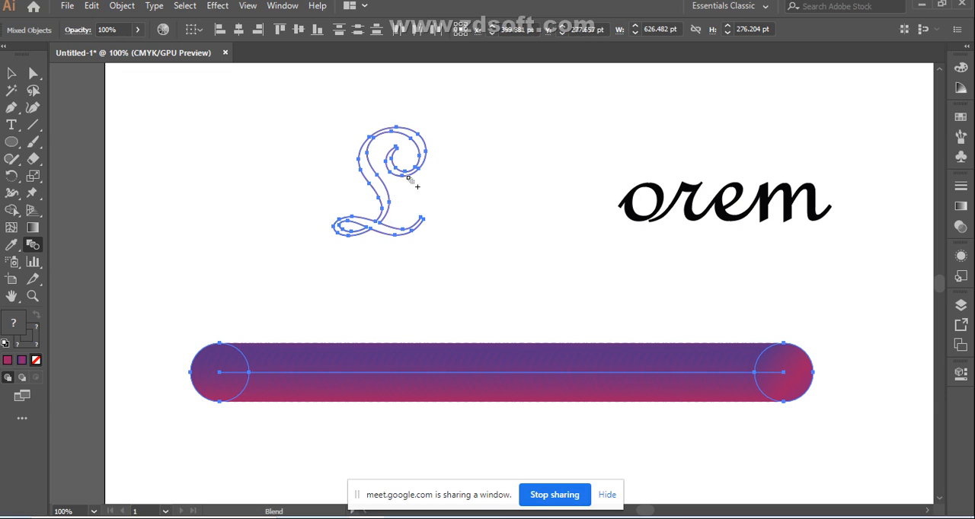
pyautogui.click(401, 178)
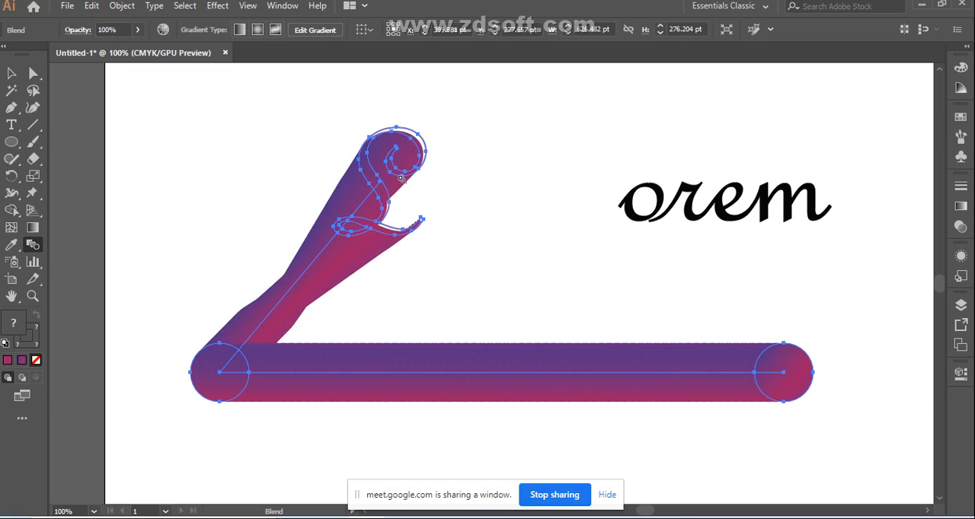
pyautogui.hotkey('ctrl', 'z')
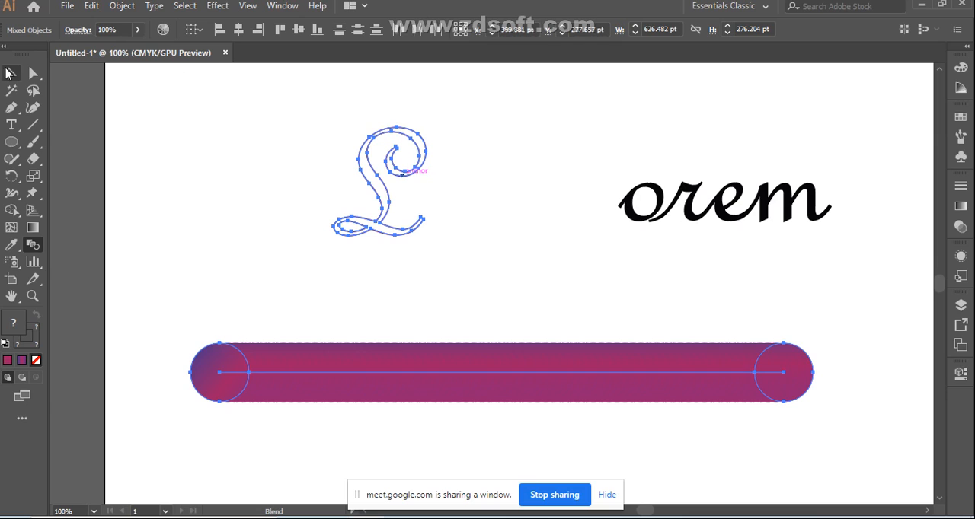
# Step: Clear the combined selection, check the outlined L, and select only the gradient bar
pyautogui.click(12, 73)
pyautogui.click(517, 280)
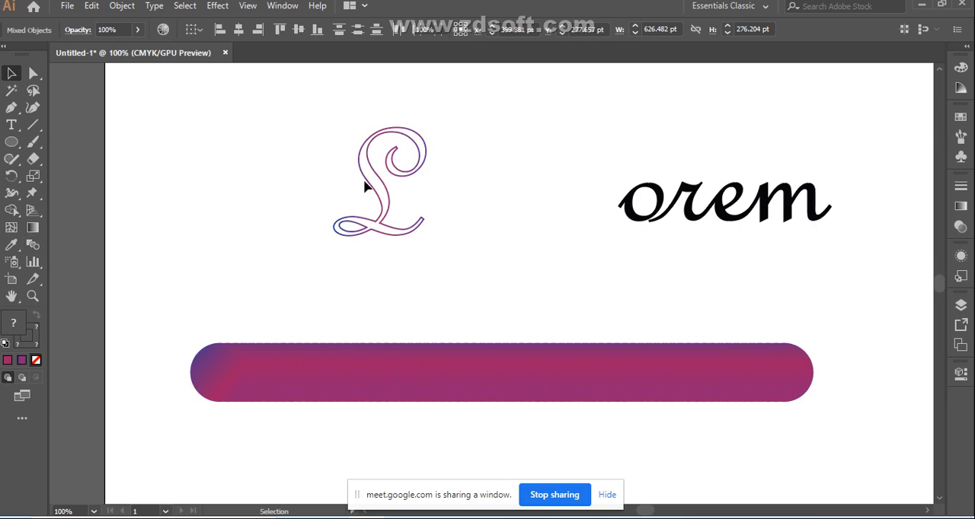
pyautogui.click(380, 225)
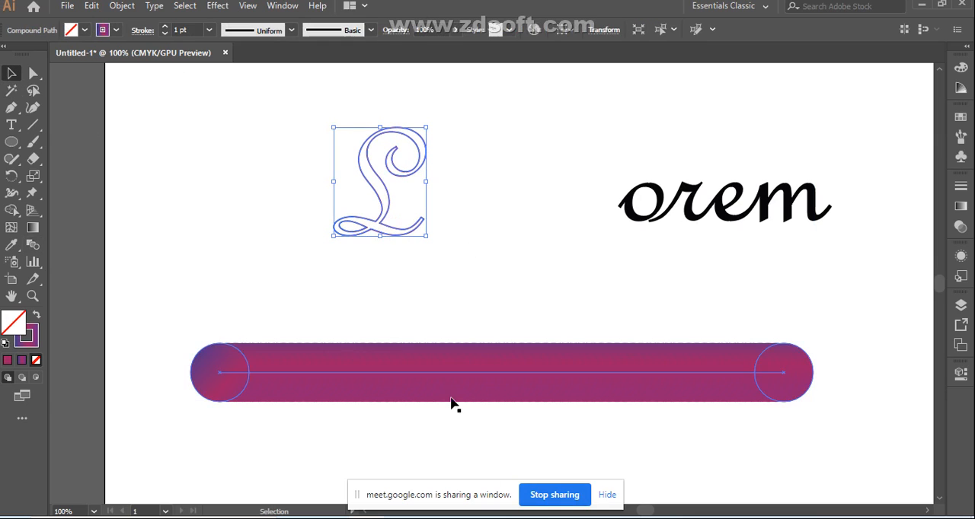
pyautogui.click(444, 390)
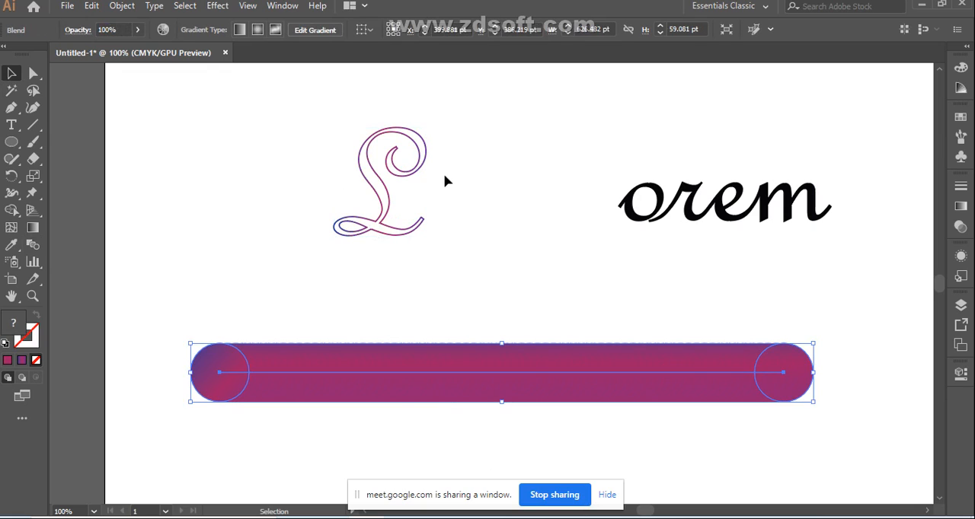
pyautogui.press('ctrl')
# Step: Stop sharing the window, switch to the Google Meet call in Chrome, and turn off the microphone
pyautogui.click(556, 497)
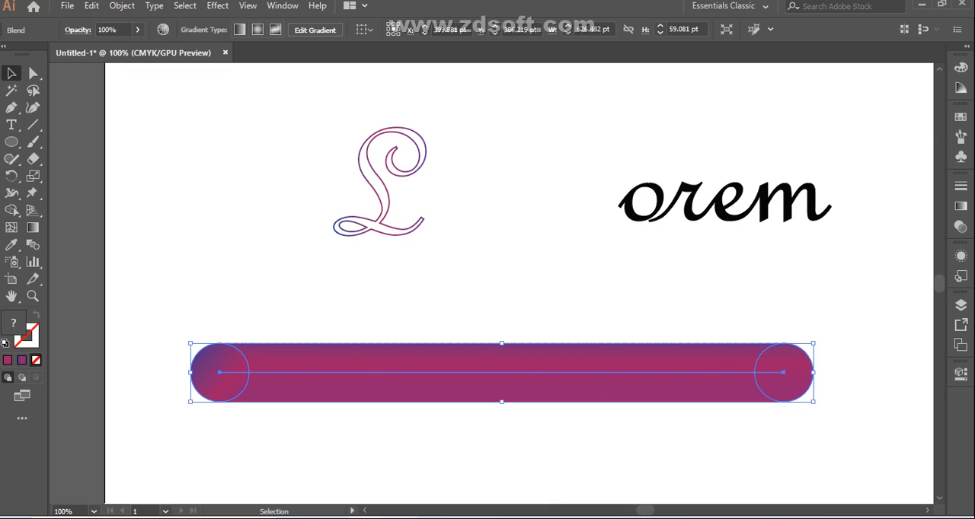
pyautogui.hotkey('alt', 'Tab')
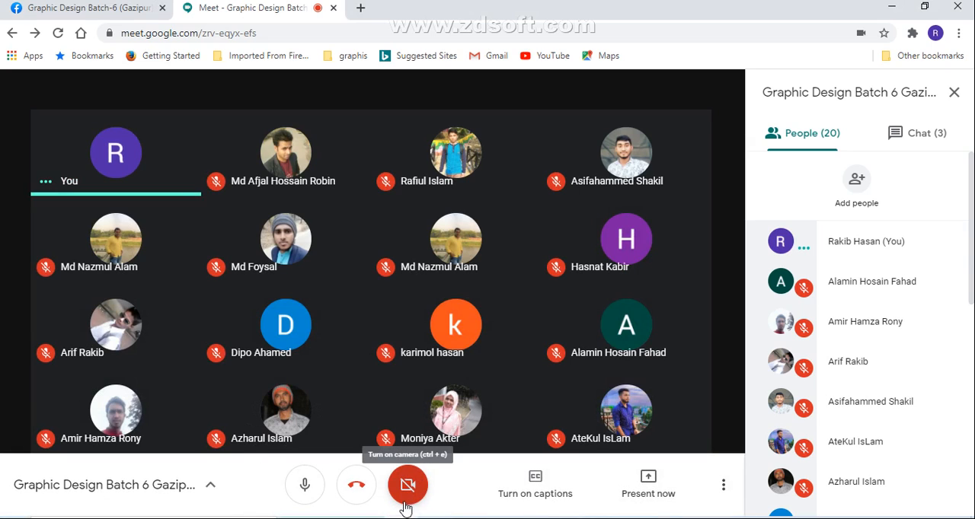
pyautogui.click(306, 491)
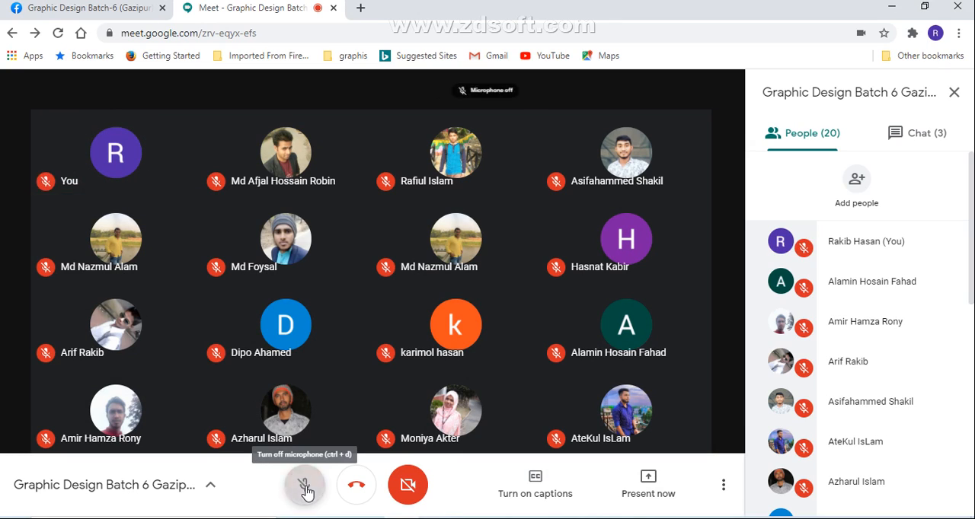
# Step: Open YouTube in a new browser tab, closing the browser history page opened along the way
pyautogui.click(362, 9)
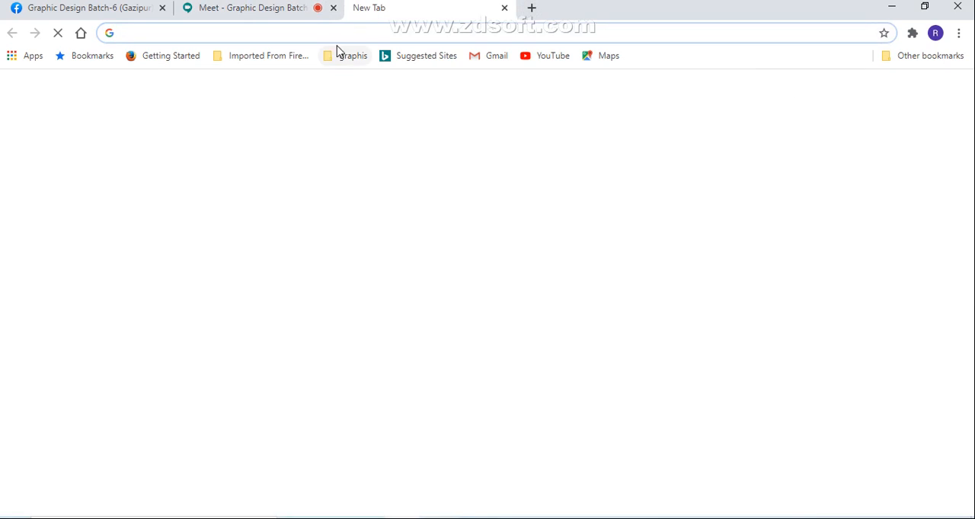
pyautogui.click(339, 35)
pyautogui.write('youtube.com')
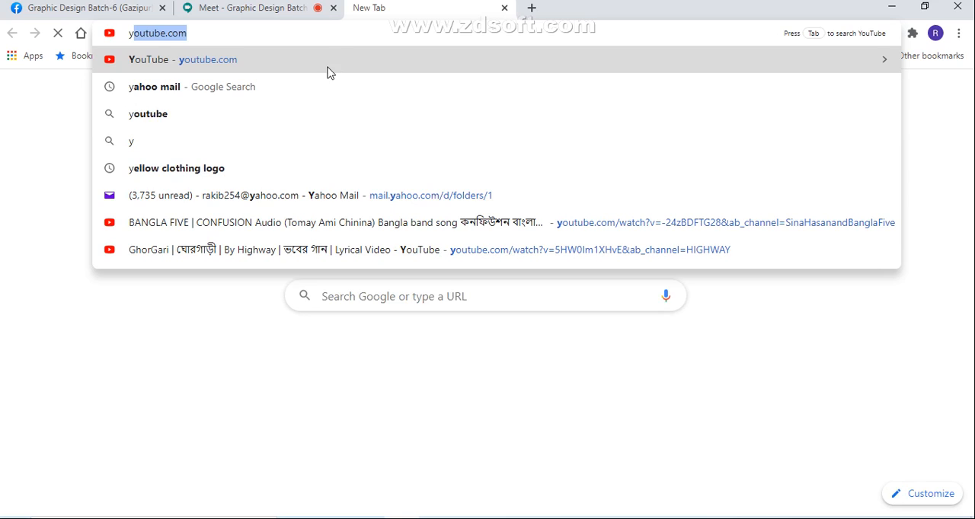
pyautogui.press('Return')
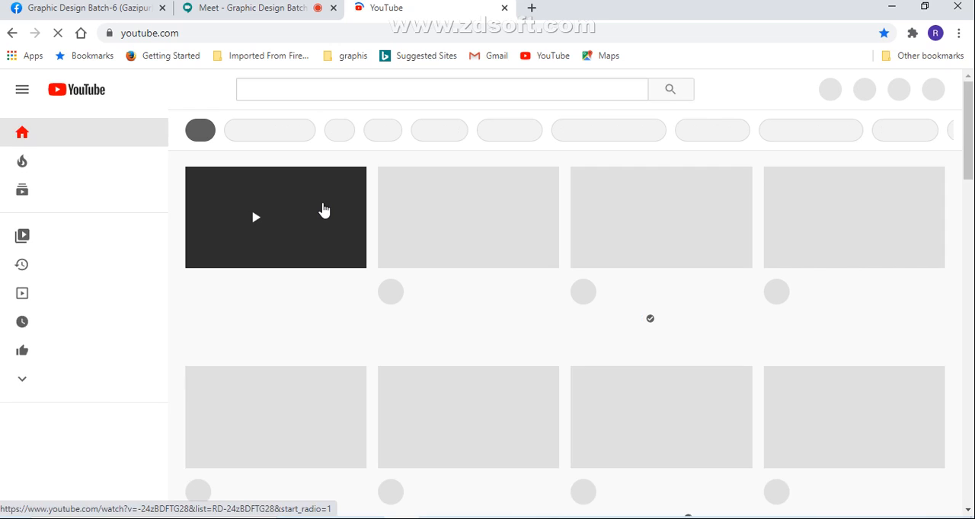
pyautogui.hotkey('ctrl', 'h')
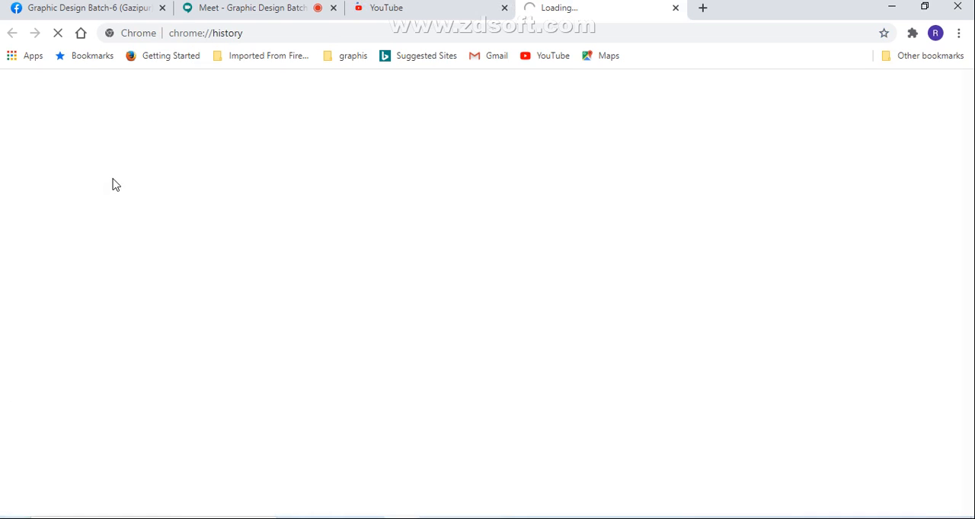
pyautogui.click(676, 9)
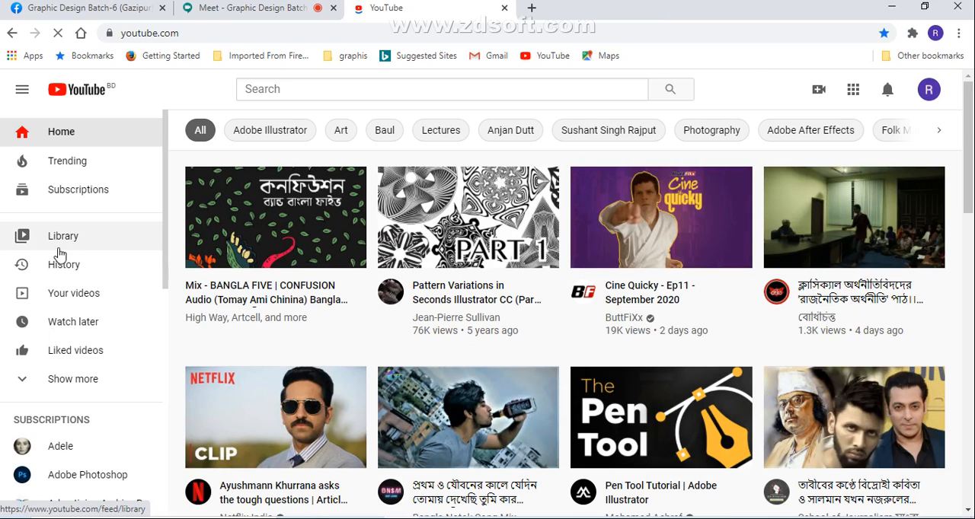
# Step: Find the video "How to use the BLEND TOOL - Adobe Illustrator Tutorial" in the YouTube watch history and open it
pyautogui.click(64, 267)
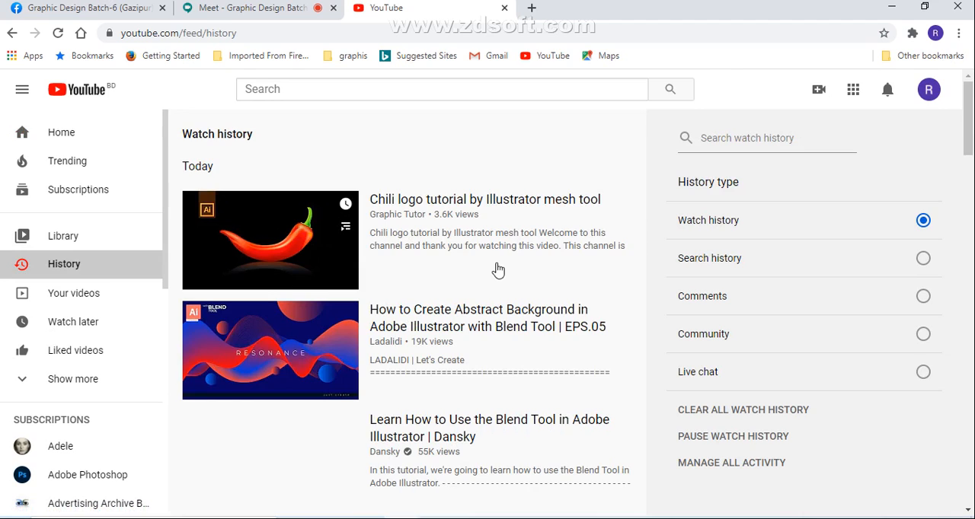
pyautogui.scroll(-2, 497, 267)
pyautogui.scroll(-1, 465, 278)
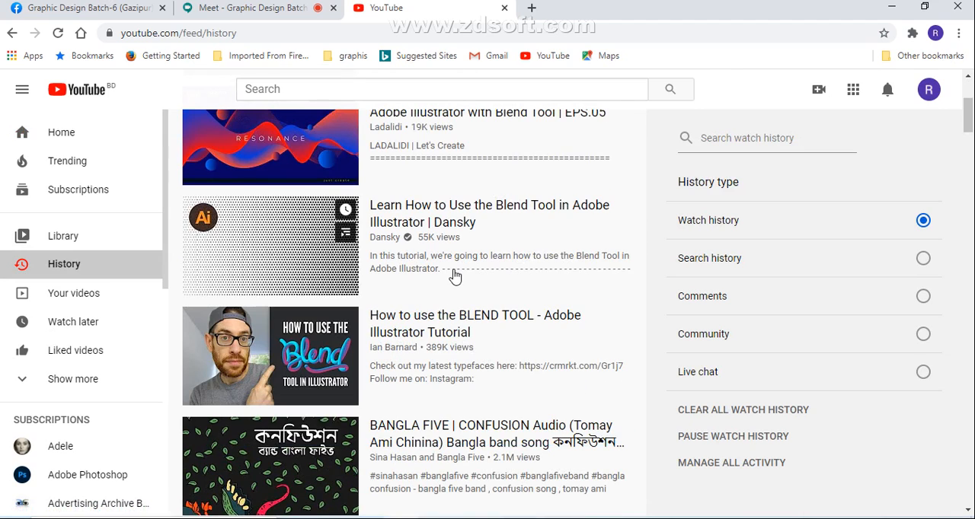
pyautogui.scroll(-1, 446, 266)
pyautogui.click(438, 257)
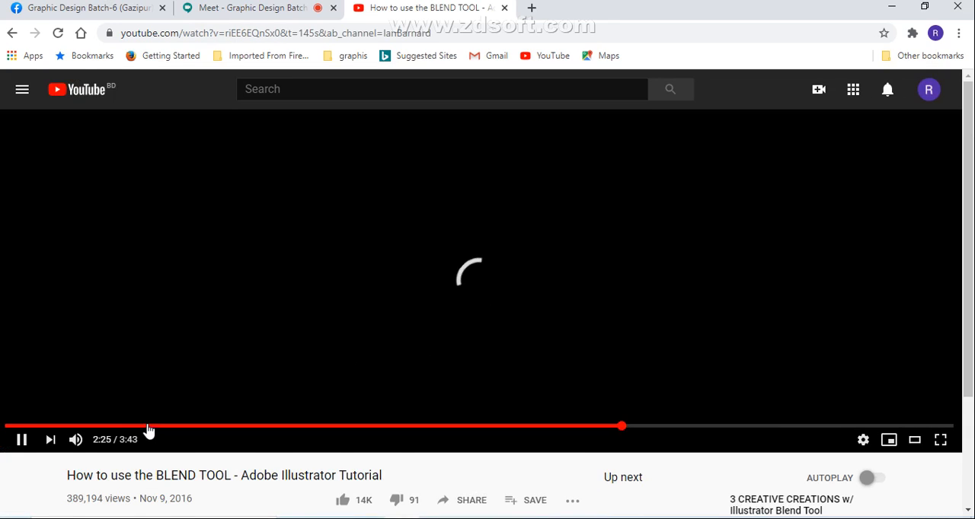
# Step: Rewind the tutorial video to about 0:11 and play it muted with subtitles on, glancing at the Meet call meanwhile
pyautogui.click(130, 427)
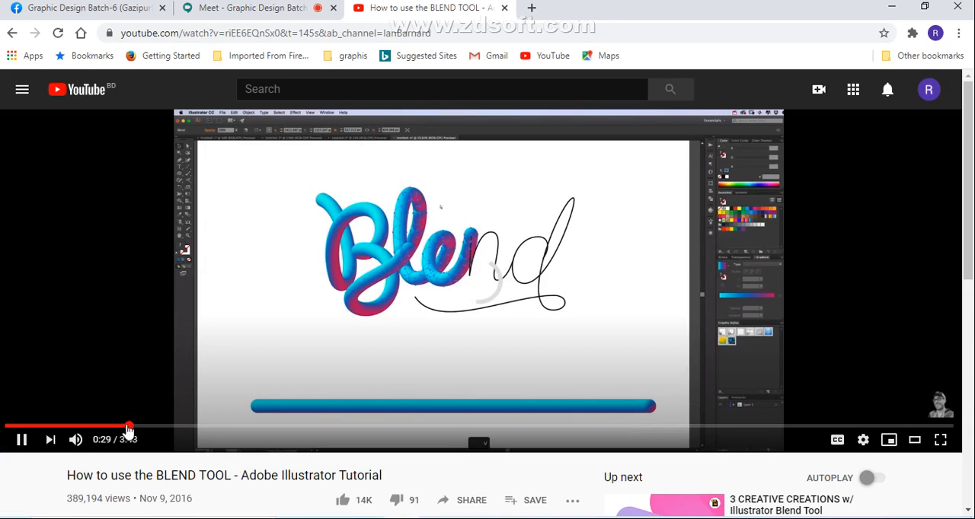
pyautogui.click(52, 428)
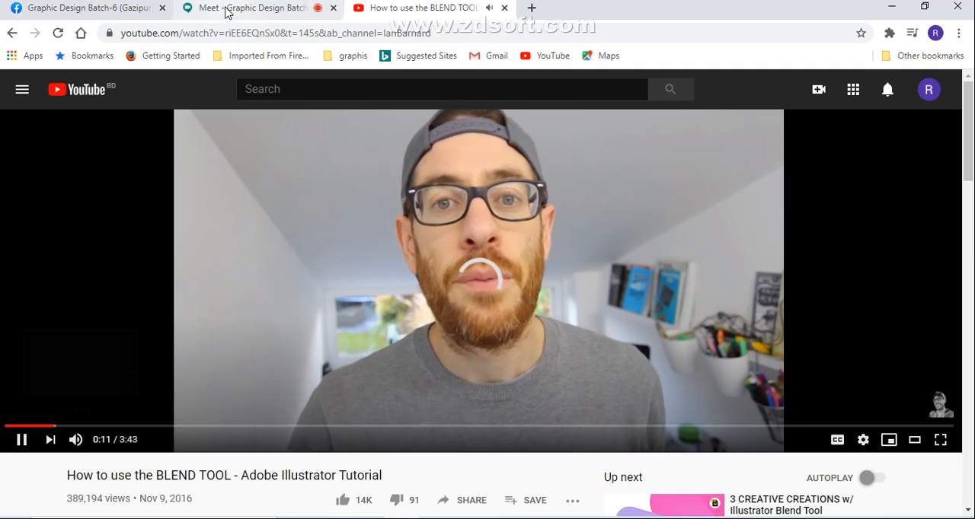
pyautogui.click(226, 10)
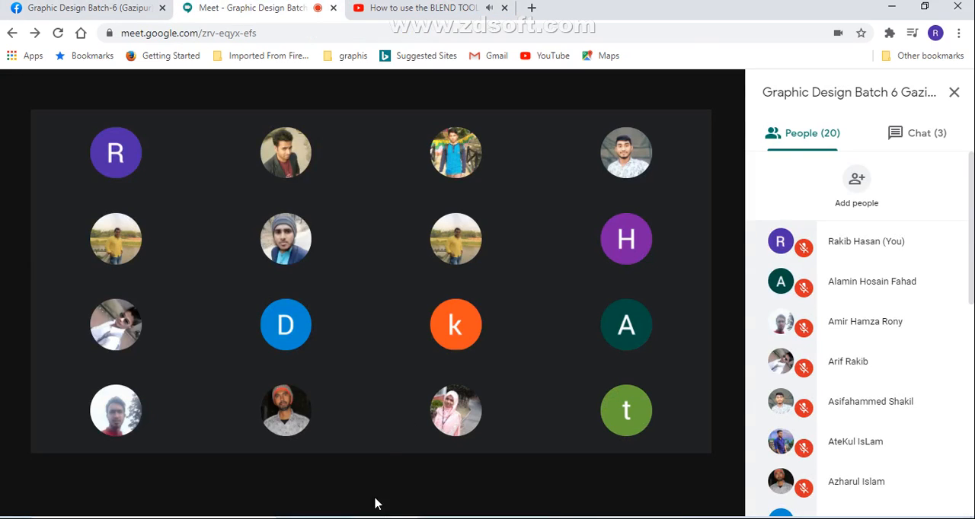
pyautogui.click(423, 7)
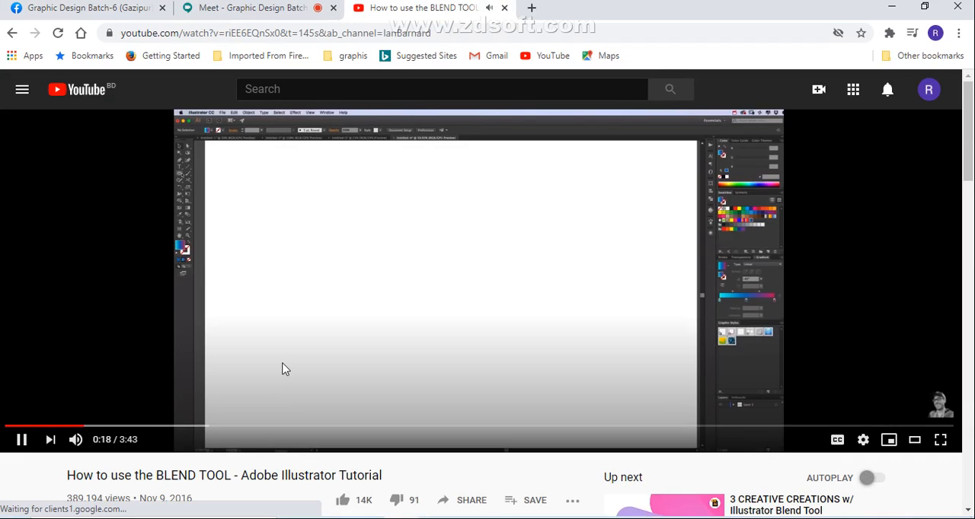
pyautogui.click(76, 440)
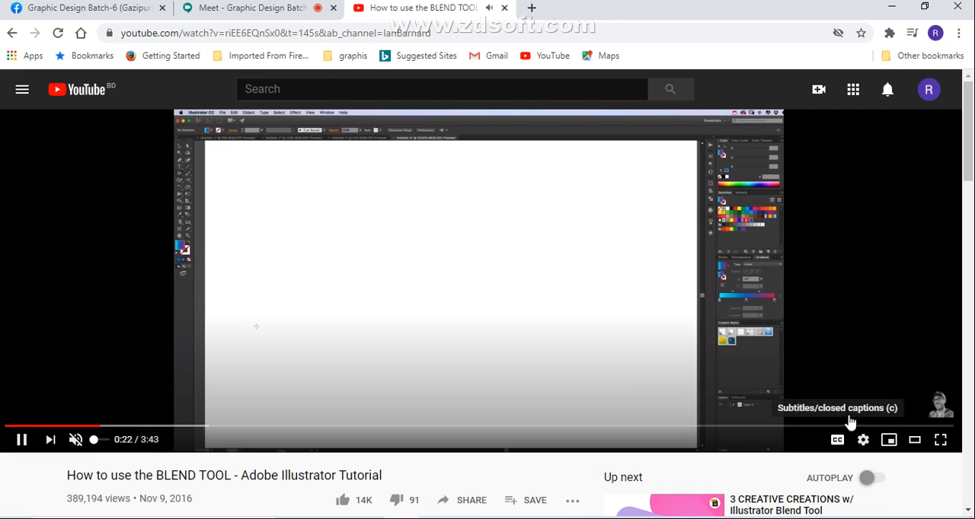
pyautogui.click(837, 440)
# Step: Skip forward and back through the tutorial to review how the gradient bar is made and applied to the lettering path, and close it
pyautogui.press('Right')
pyautogui.press('Right')
pyautogui.press('Right')
pyautogui.press('Right')
pyautogui.press('Right')
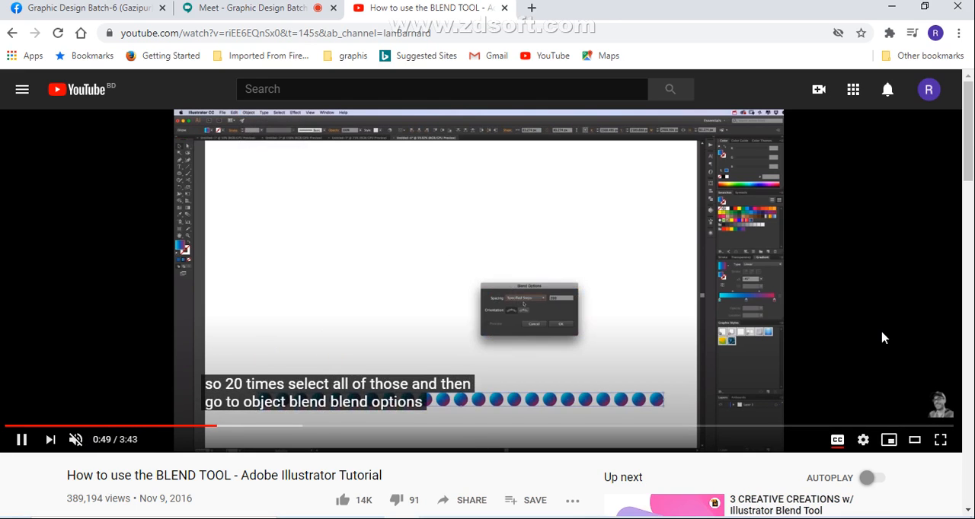
pyautogui.press('Right')
pyautogui.press('Right')
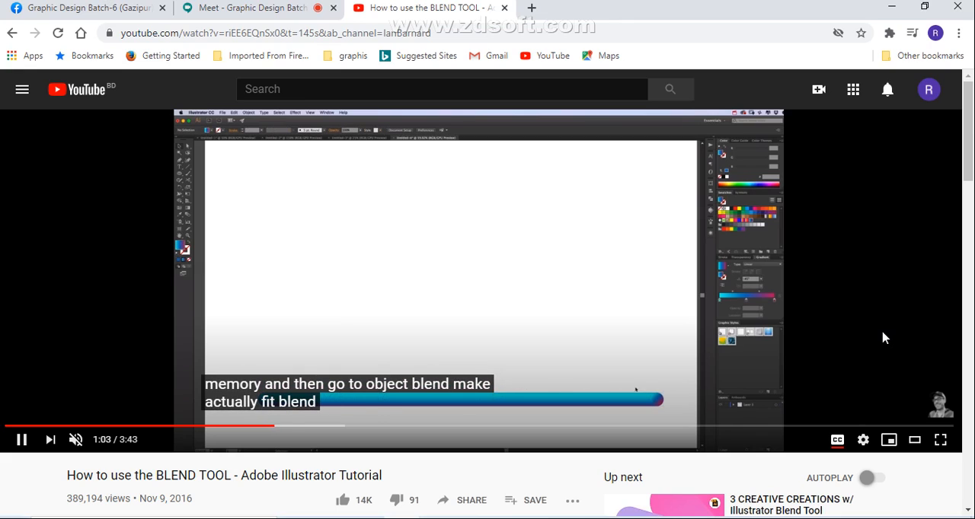
pyautogui.press('Right')
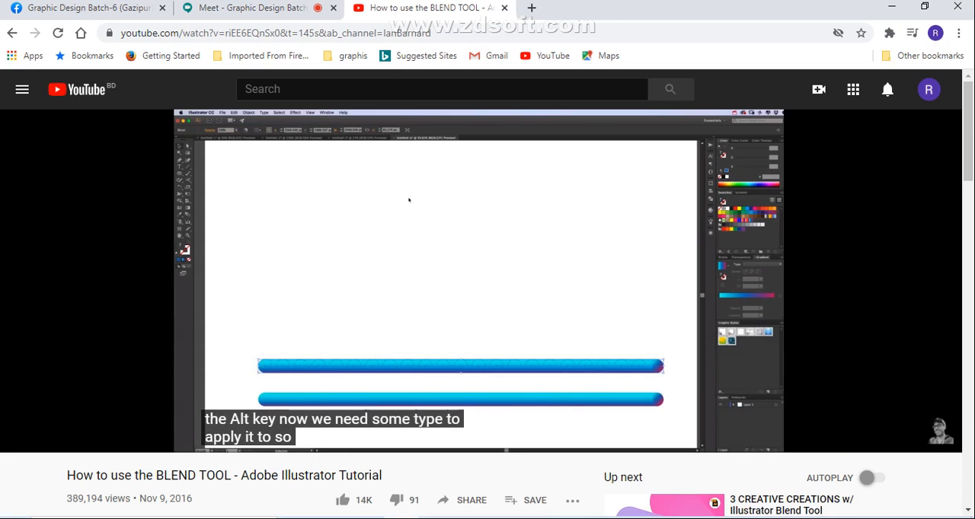
pyautogui.press('Left')
pyautogui.press('Left')
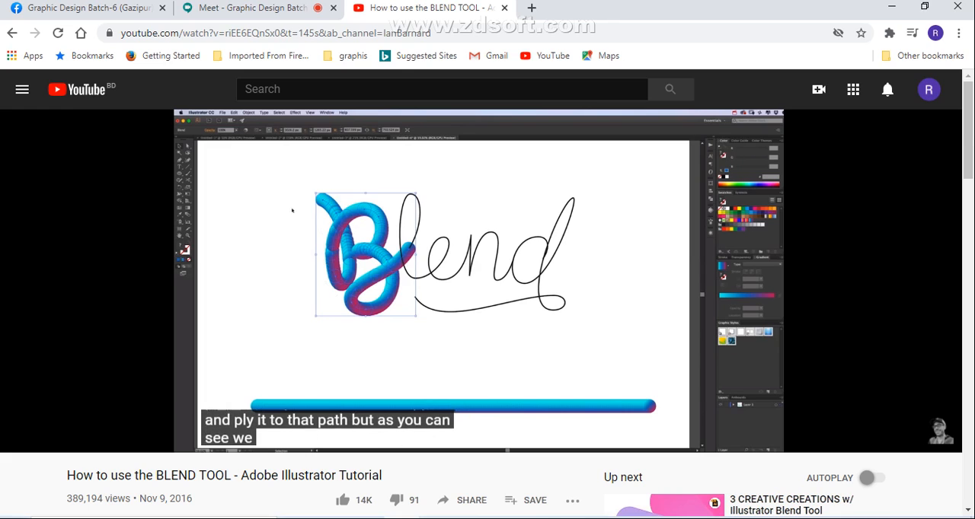
pyautogui.press('Left')
pyautogui.press('Left')
pyautogui.press('Left')
pyautogui.press('Left')
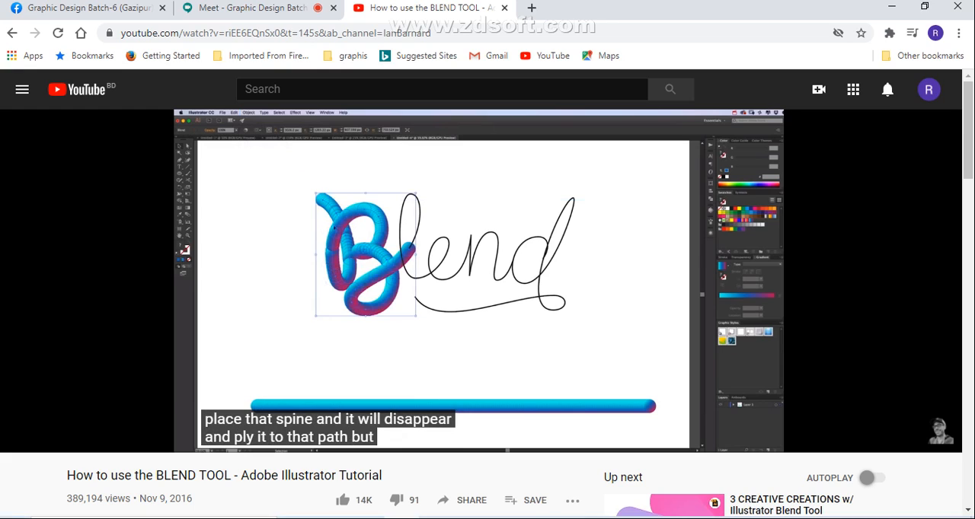
pyautogui.click(505, 7)
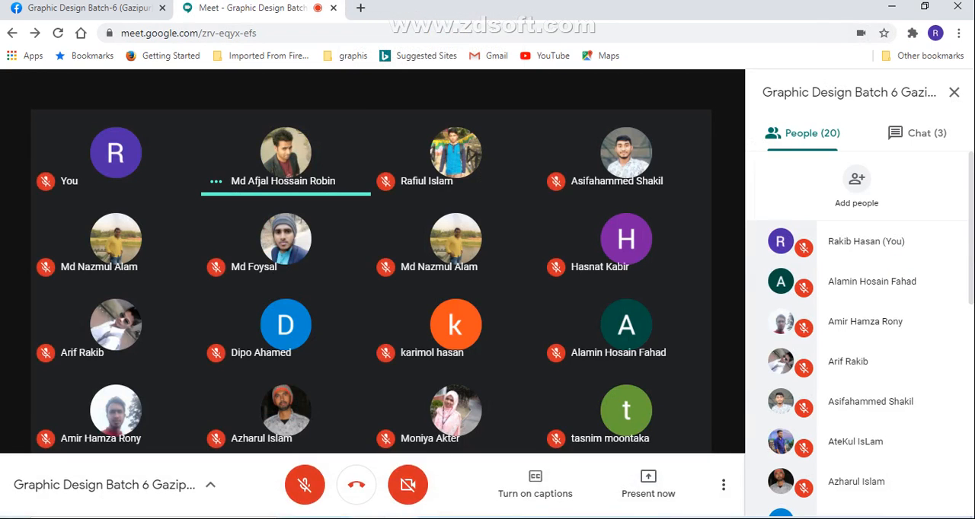
# Step: Turn the Meet microphone back on and share the Untitled-1 Illustrator window with the call
pyautogui.click(307, 496)
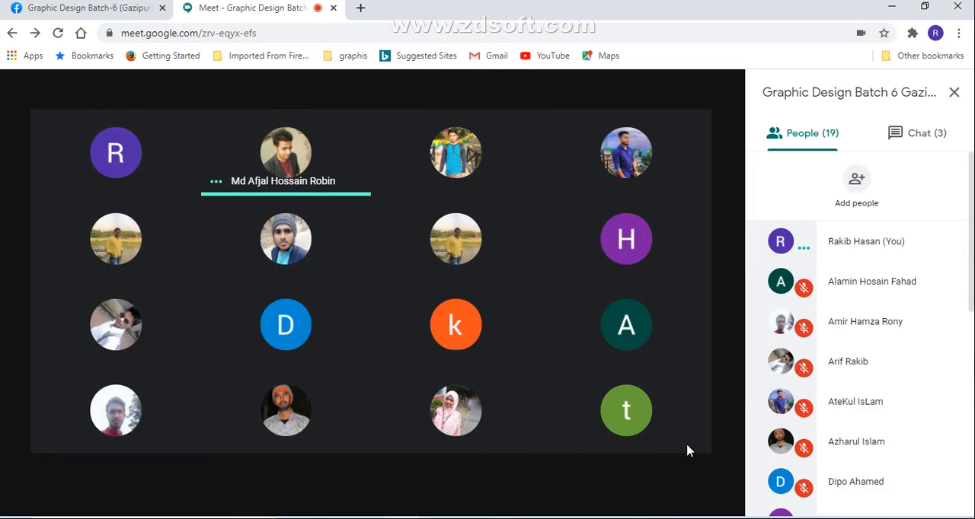
pyautogui.click(647, 482)
pyautogui.click(614, 389)
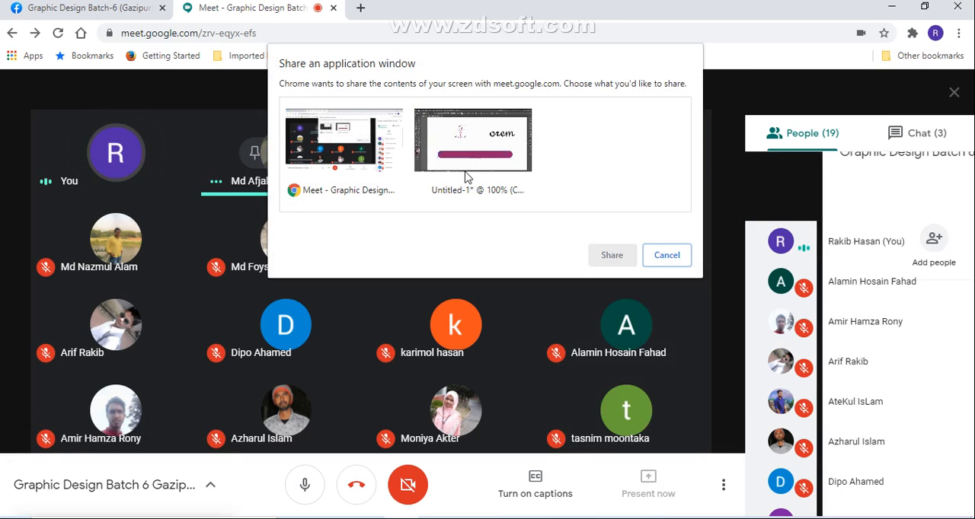
pyautogui.click(467, 177)
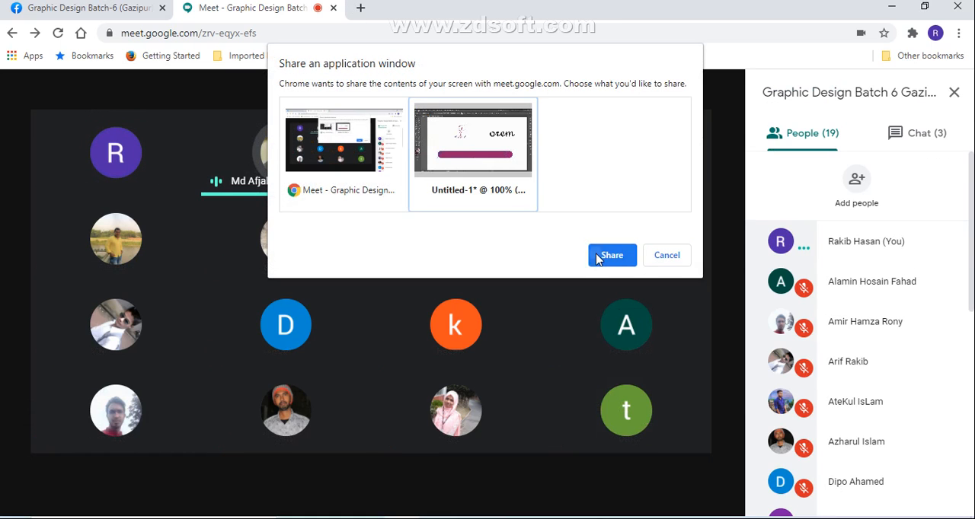
pyautogui.click(612, 255)
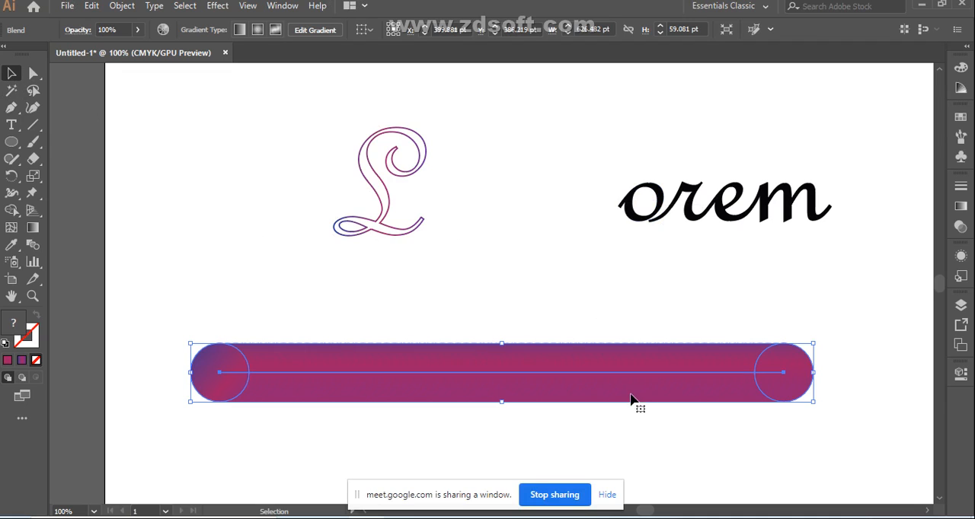
# Step: Delete the gradient-stroked L outline and the black "orem" lettering above the gradient bar
pyautogui.moveTo(308, 122); pyautogui.dragTo(602, 271)
pyautogui.rightClick(375, 157)
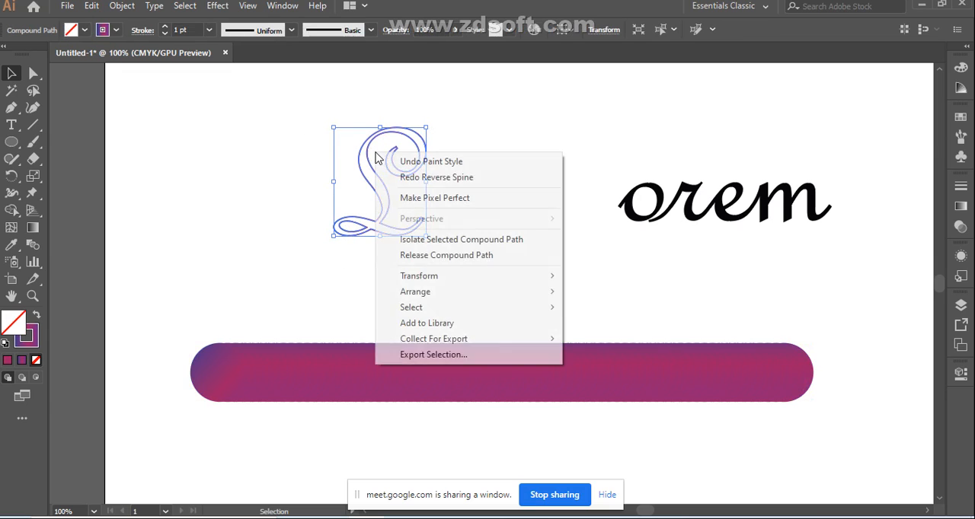
pyautogui.click(278, 193)
pyautogui.moveTo(315, 122); pyautogui.dragTo(599, 263)
pyautogui.moveTo(280, 144); pyautogui.dragTo(920, 318)
pyautogui.press('Delete')
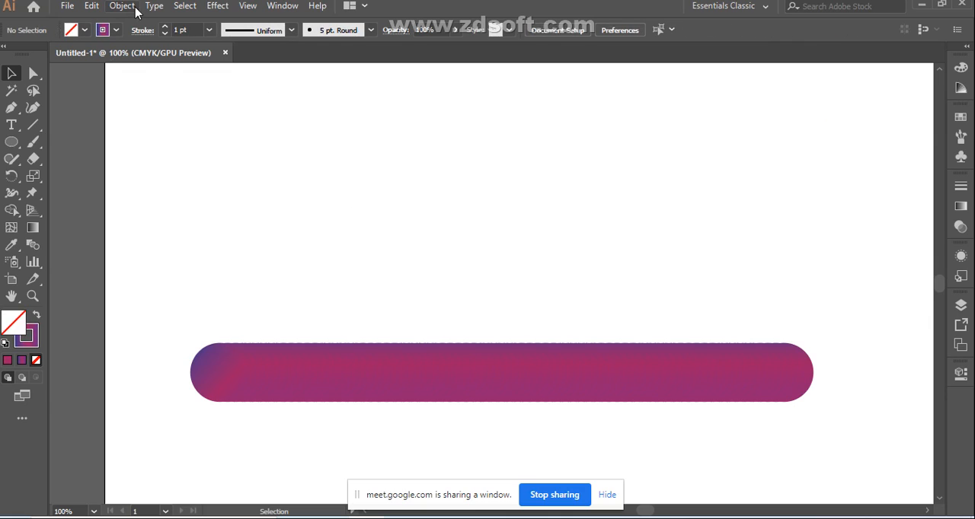
# Step: Add a new "Lorem ipsum" text in French Script MT at 66.06 pt and position it above the gradient bar
pyautogui.click(11, 125)
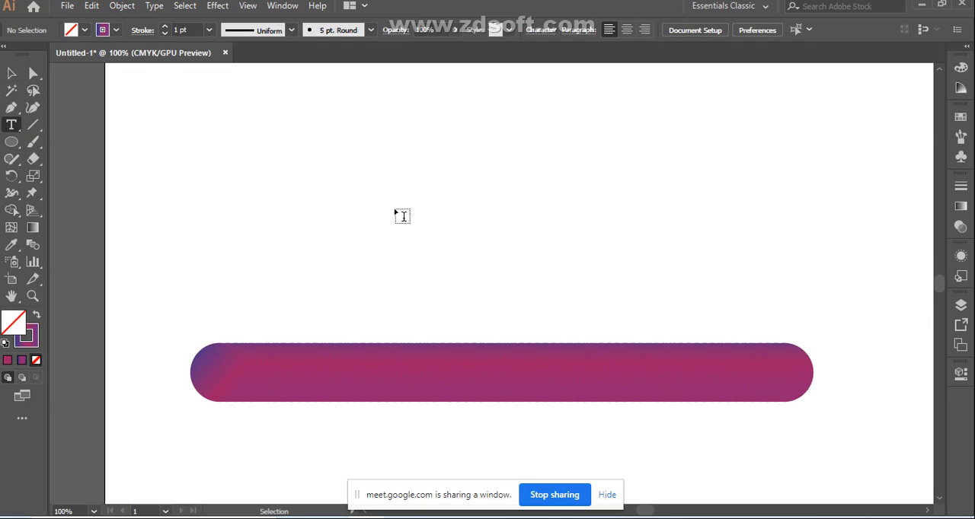
pyautogui.click(389, 201)
pyautogui.click(13, 73)
pyautogui.moveTo(431, 204); pyautogui.dragTo(655, 332)
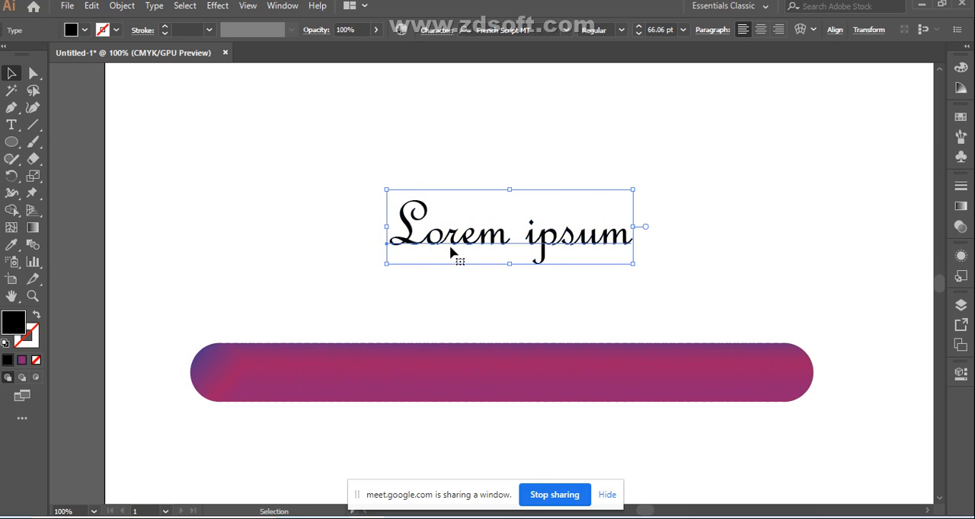
pyautogui.moveTo(450, 252); pyautogui.dragTo(396, 206)
# Step: Convert the "Lorem ipsum" text to outlines and ungroup it into separate letters
pyautogui.rightClick(406, 192)
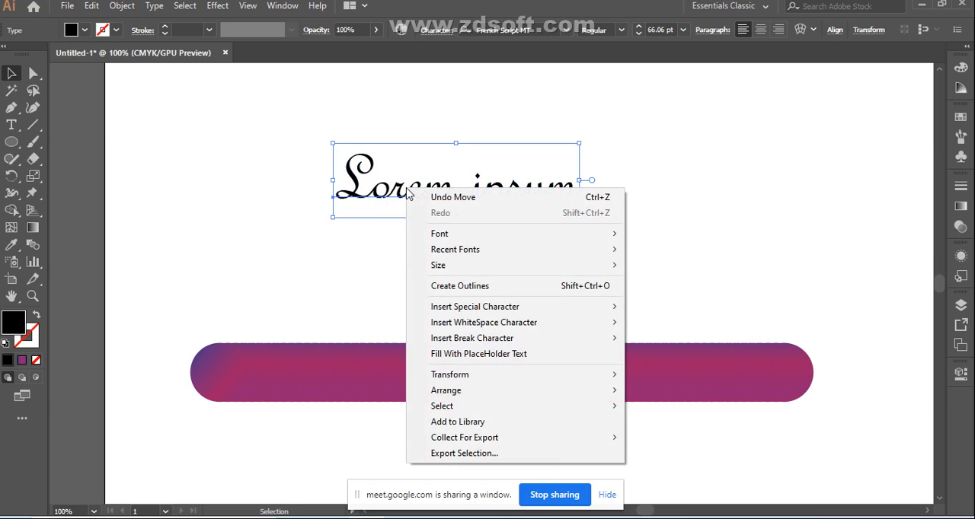
pyautogui.click(469, 286)
pyautogui.click(676, 184)
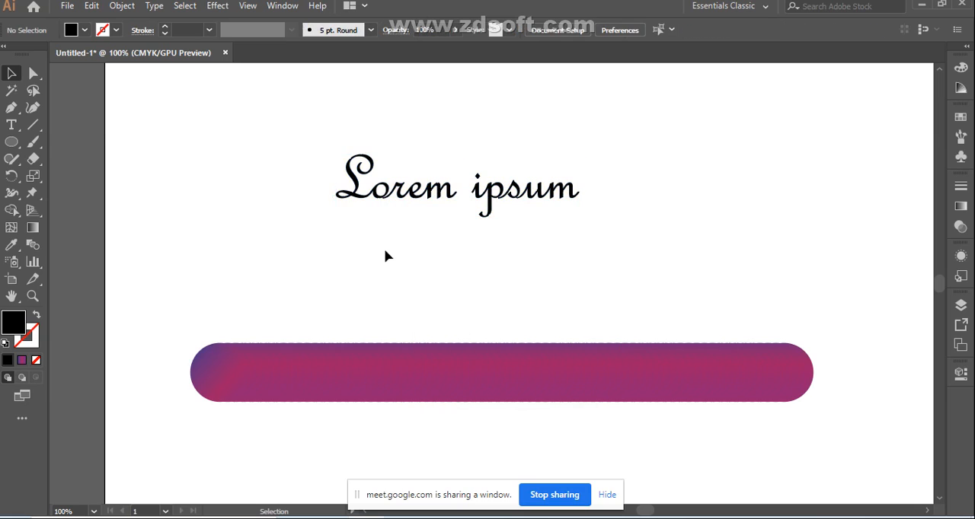
pyautogui.click(352, 199)
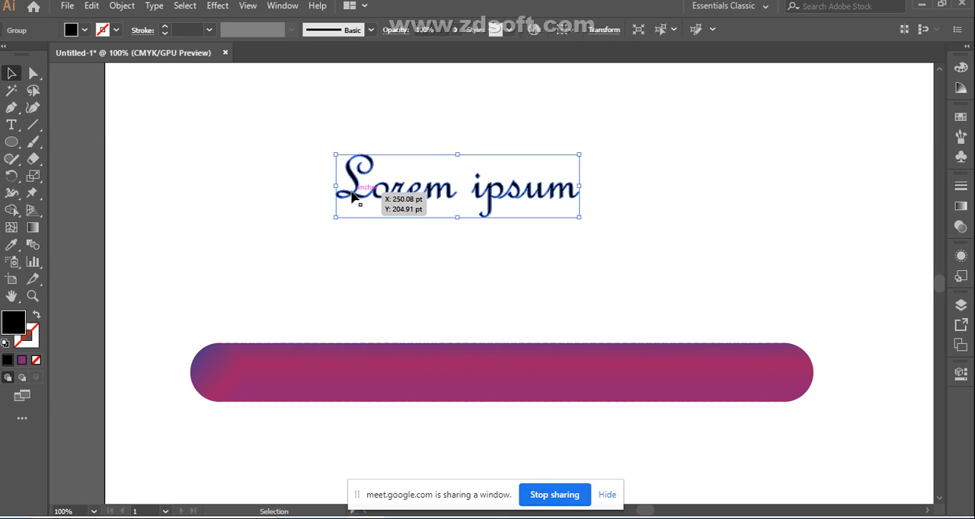
pyautogui.rightClick(351, 195)
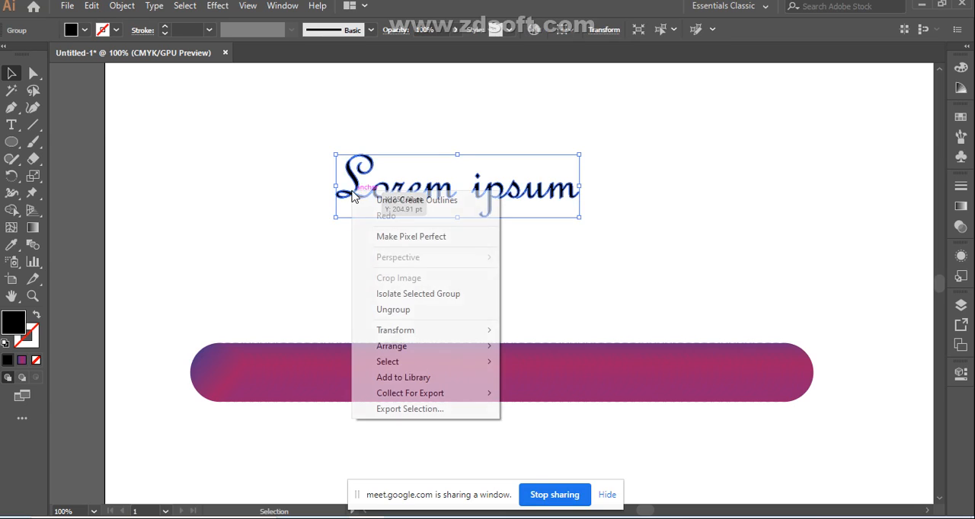
pyautogui.click(387, 311)
pyautogui.click(409, 282)
# Step: Swap the L's fill and stroke to leave a black 1 pt outline, and move it below the word
pyautogui.click(356, 194)
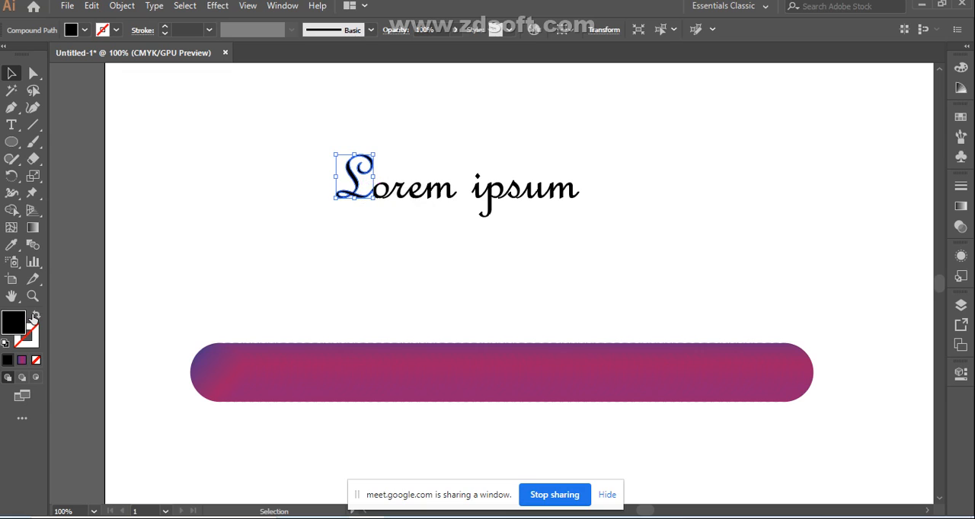
pyautogui.click(35, 318)
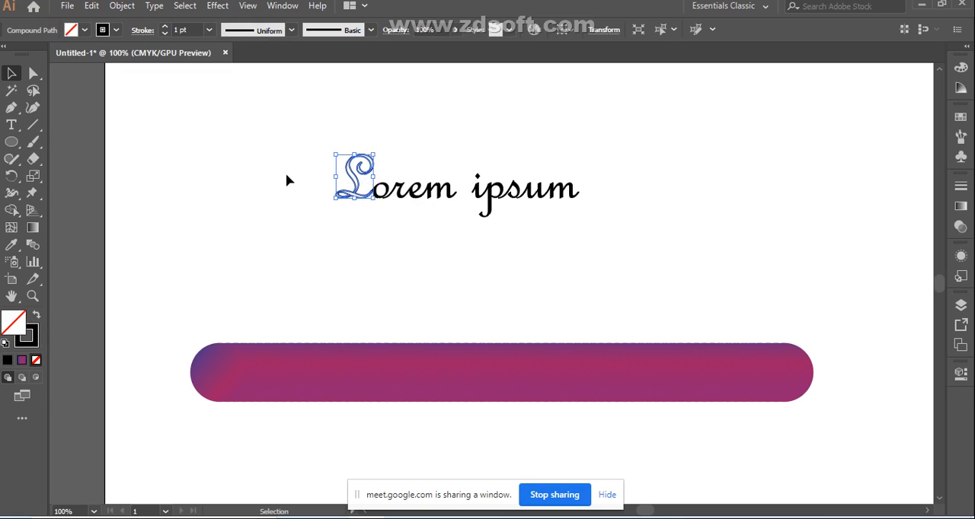
pyautogui.moveTo(351, 198); pyautogui.dragTo(342, 260)
pyautogui.click(272, 267)
# Step: Try to replace the gradient blend's spine with the outlined L, and undo the letter's move and colour swap
pyautogui.moveTo(237, 198); pyautogui.dragTo(344, 376)
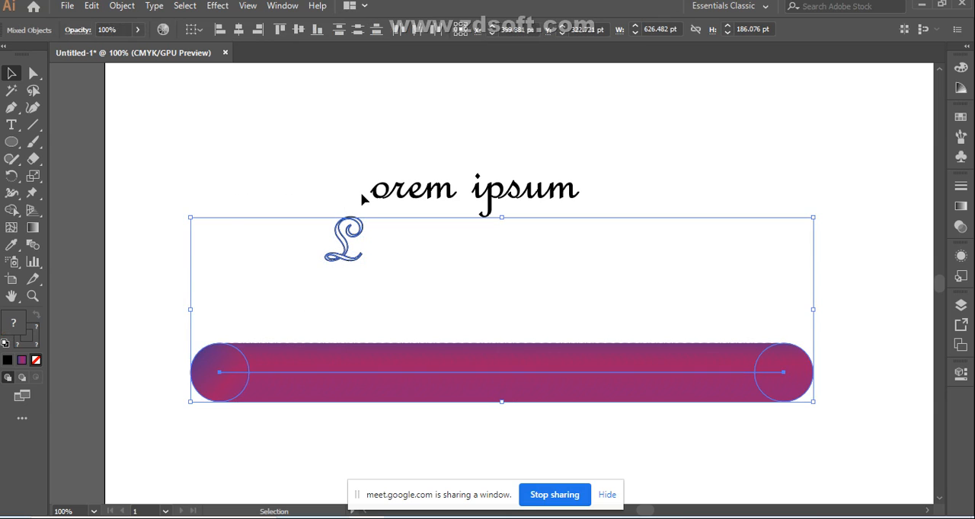
pyautogui.click(33, 245)
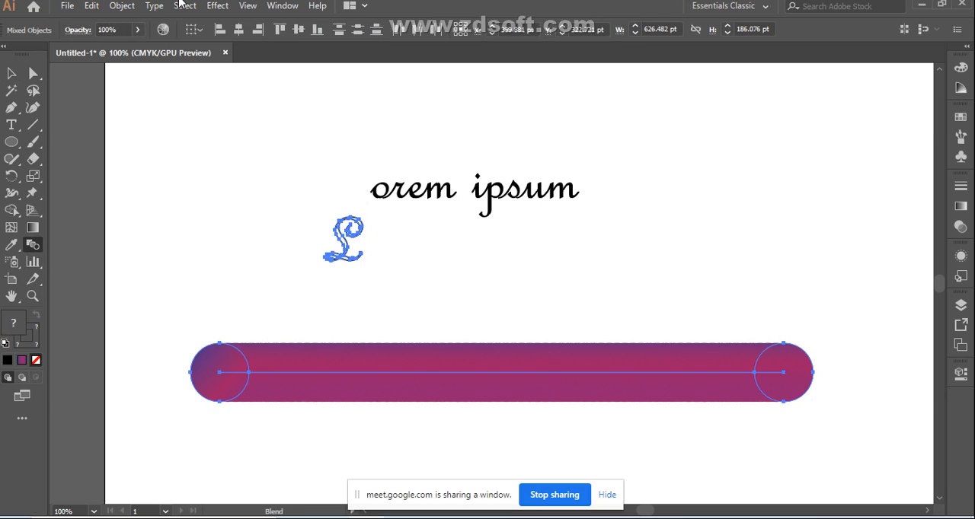
pyautogui.click(130, 8)
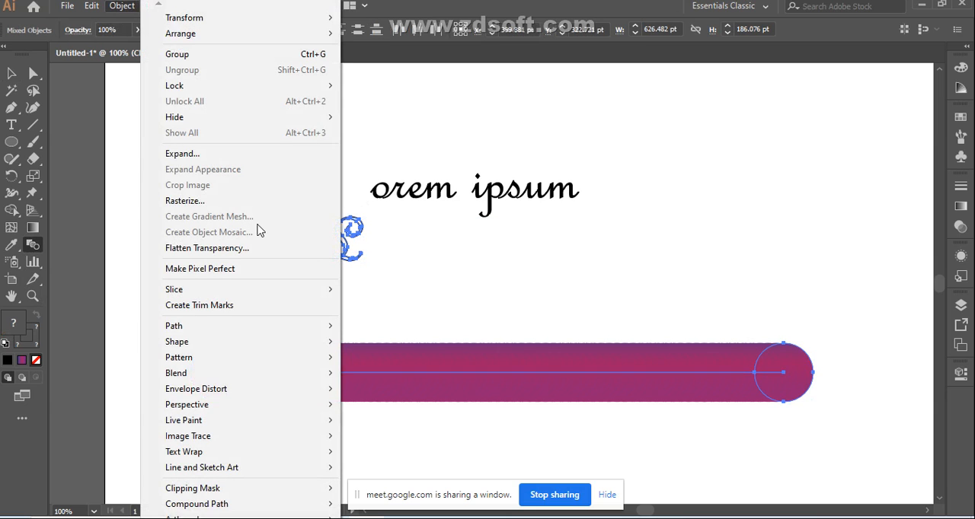
pyautogui.moveTo(329, 380)
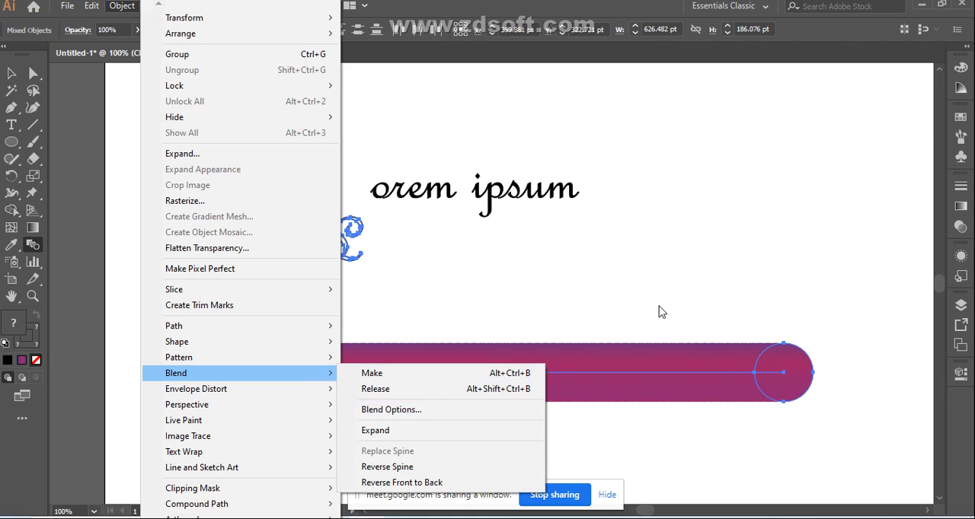
pyautogui.click(619, 287)
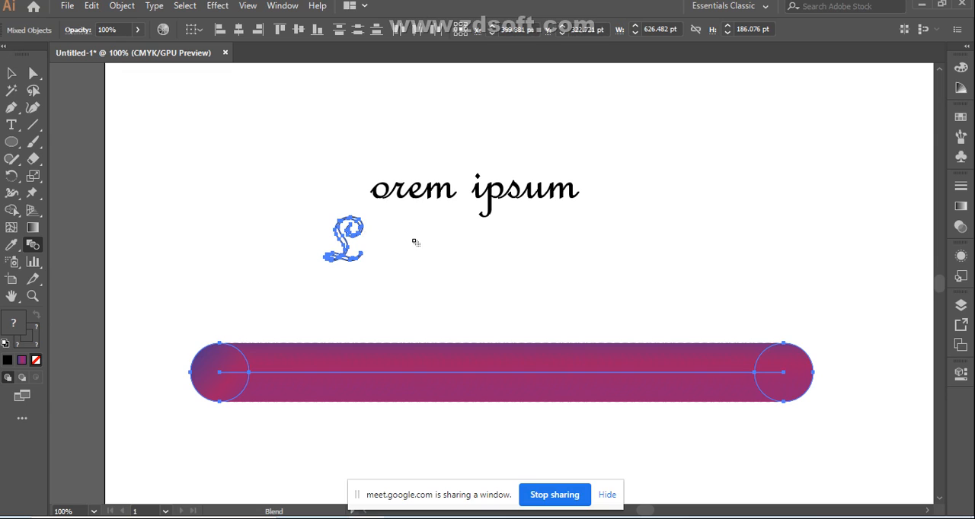
pyautogui.hotkey('ctrl', 'z')
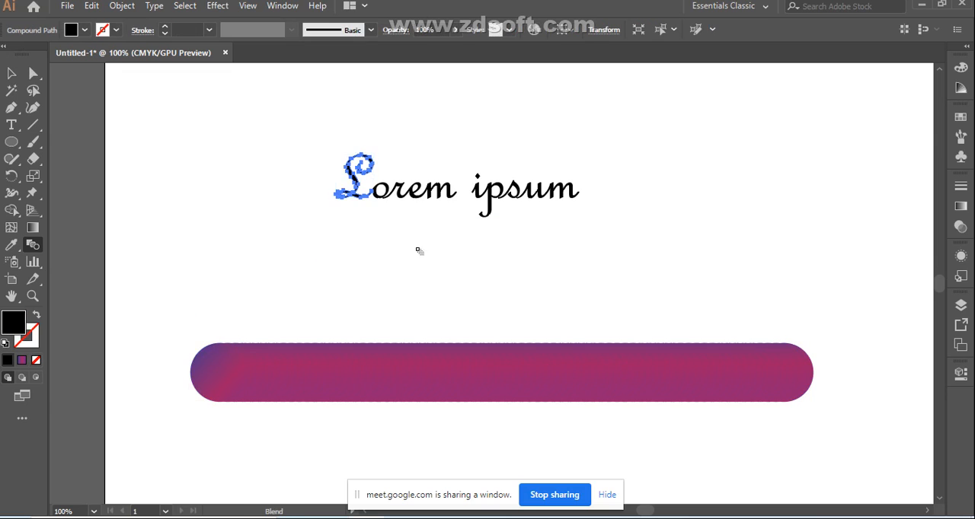
# Step: Enlarge the whole "Lorem ipsum" lettering to nearly double its size and centre it roughly above the gradient bar
pyautogui.click(10, 74)
pyautogui.moveTo(294, 110); pyautogui.dragTo(698, 282)
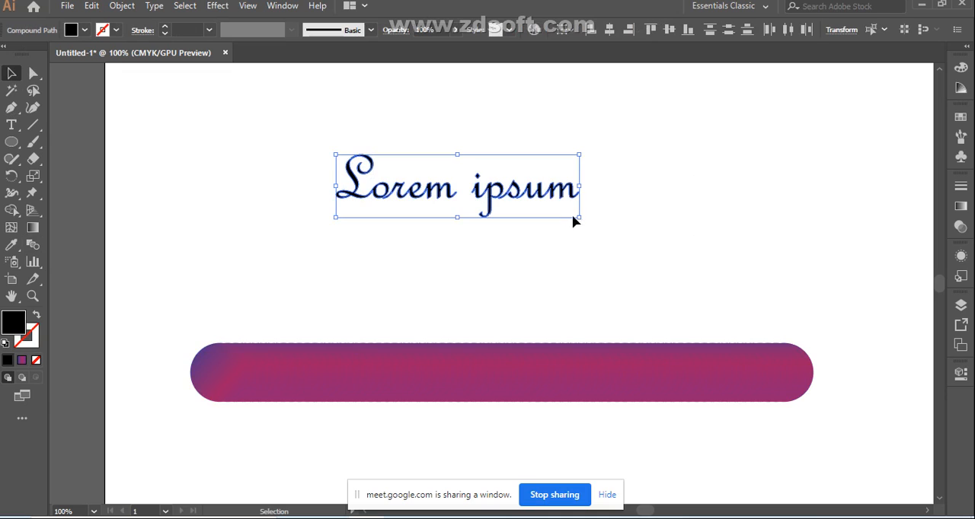
pyautogui.moveTo(580, 214); pyautogui.dragTo(788, 366)
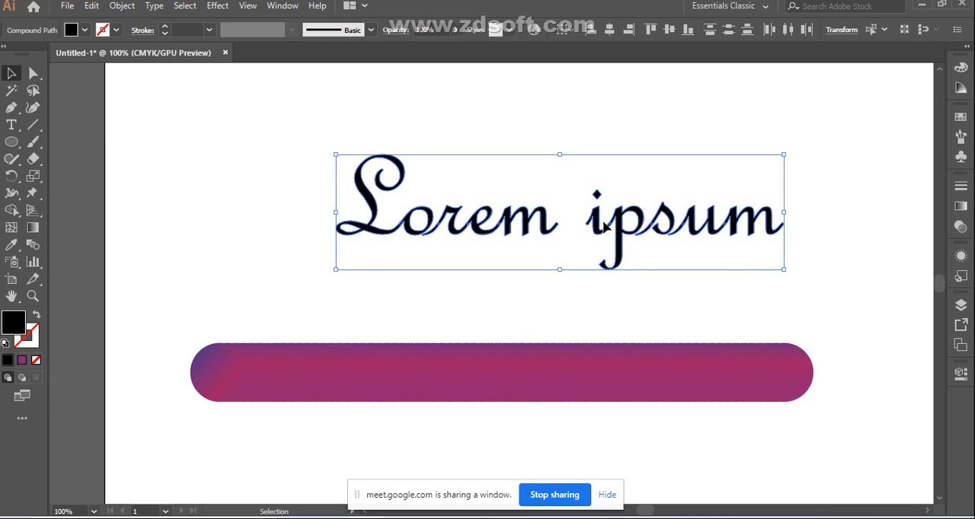
pyautogui.moveTo(579, 235); pyautogui.dragTo(505, 212)
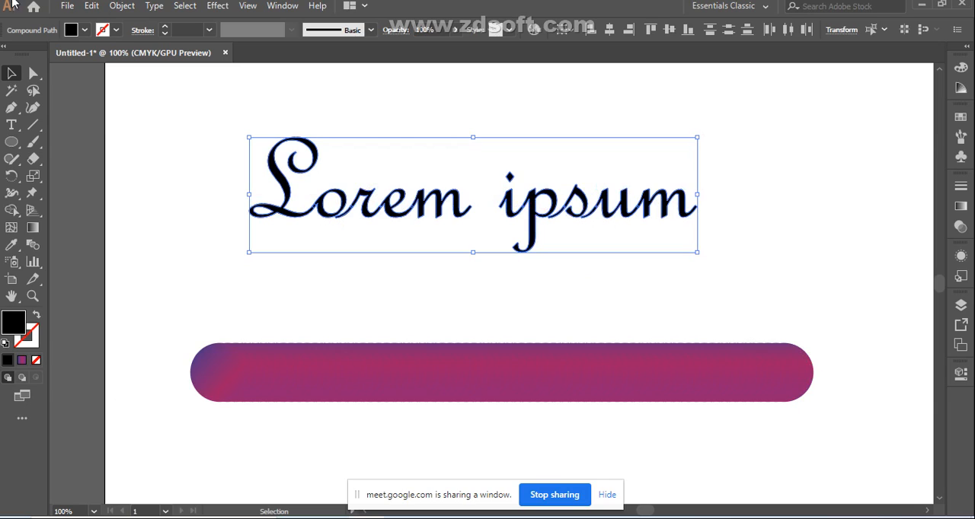
# Step: Try to expand the enlarged "Lorem ipsum" lettering
pyautogui.click(124, 6)
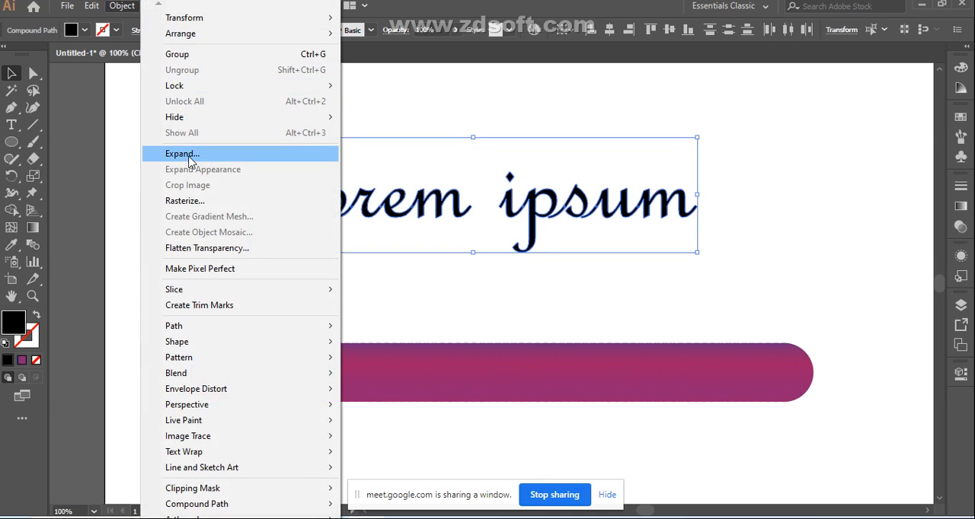
pyautogui.click(189, 158)
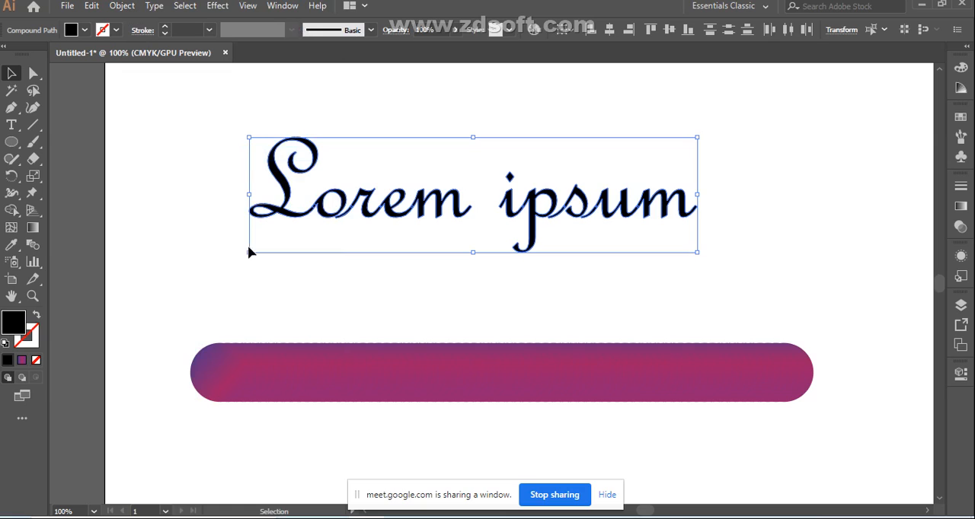
pyautogui.click(356, 299)
pyautogui.click(268, 204)
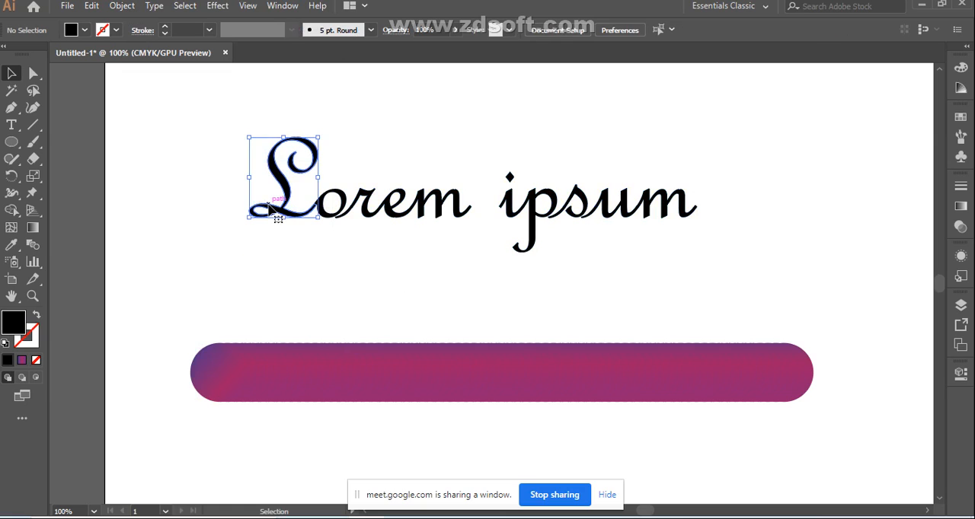
pyautogui.click(312, 265)
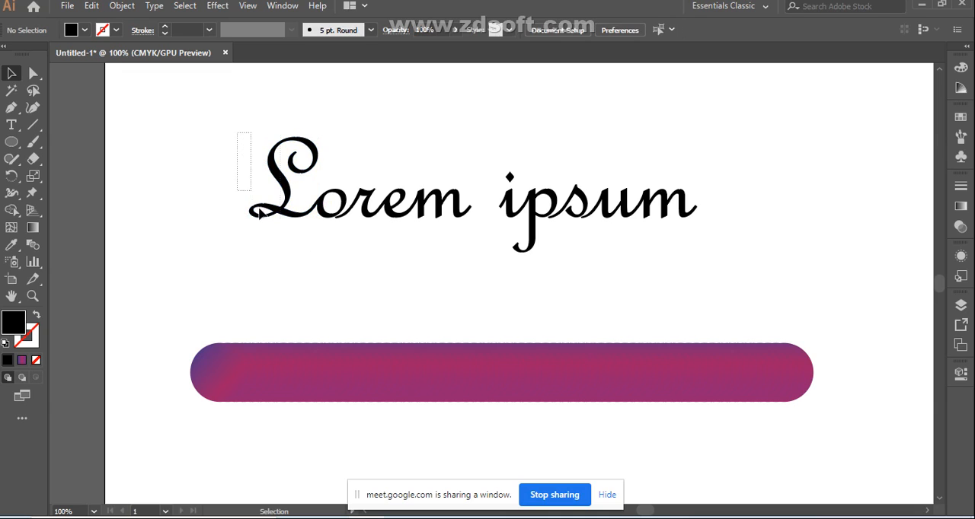
pyautogui.moveTo(260, 214); pyautogui.dragTo(673, 307)
pyautogui.rightClick(460, 188)
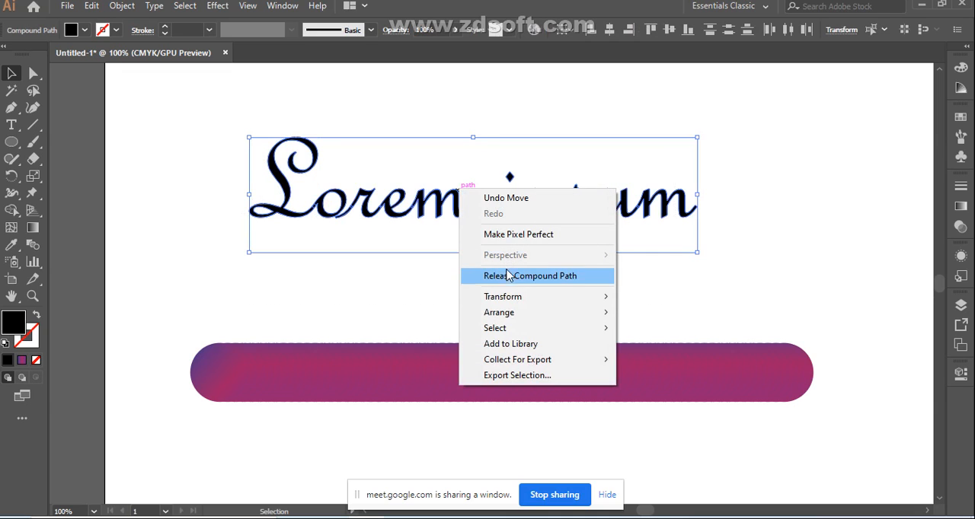
pyautogui.click(694, 306)
pyautogui.click(694, 307)
pyautogui.click(290, 199)
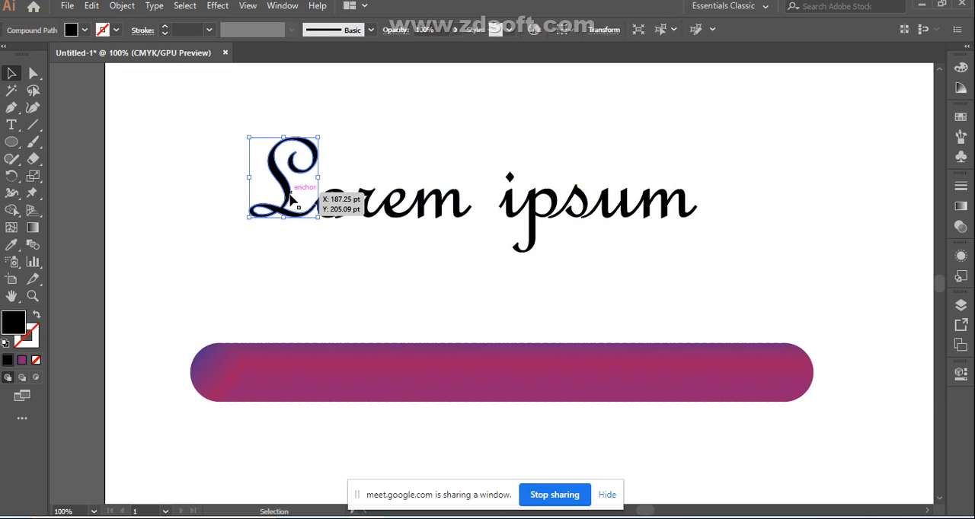
pyautogui.click(269, 297)
# Step: Select the L together with the gradient bar and confirm the blend options with 70 specified steps
pyautogui.click(285, 365)
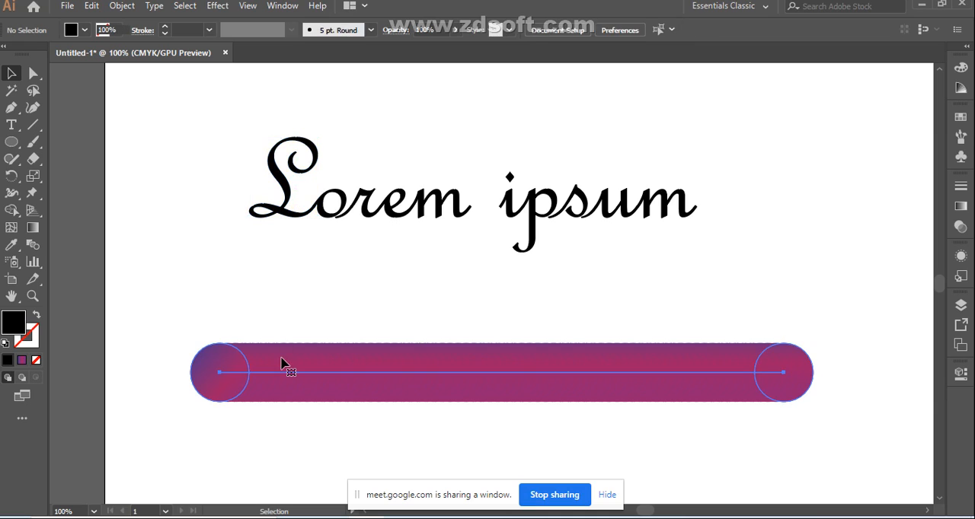
pyautogui.click(285, 200)
pyautogui.keyDown('shift'); pyautogui.click(298, 369); pyautogui.keyUp('shift')
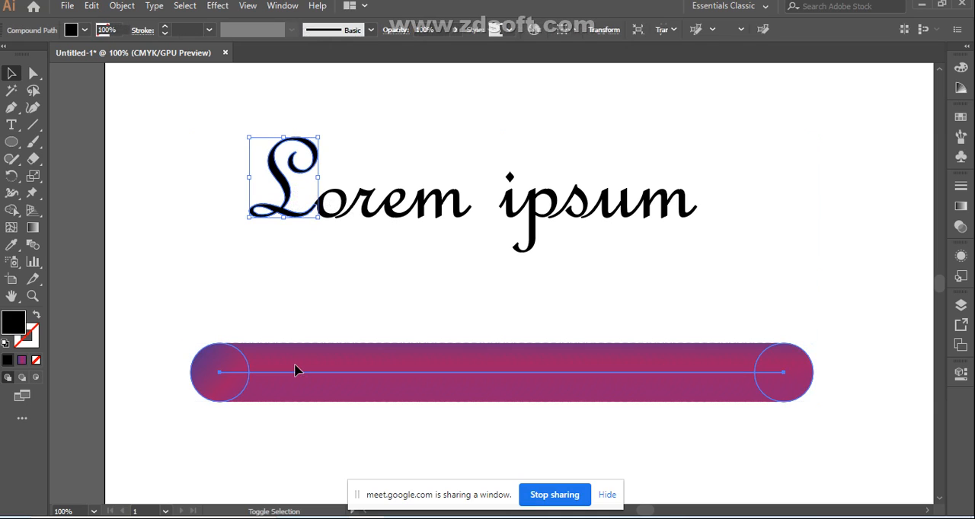
pyautogui.doubleClick(33, 245)
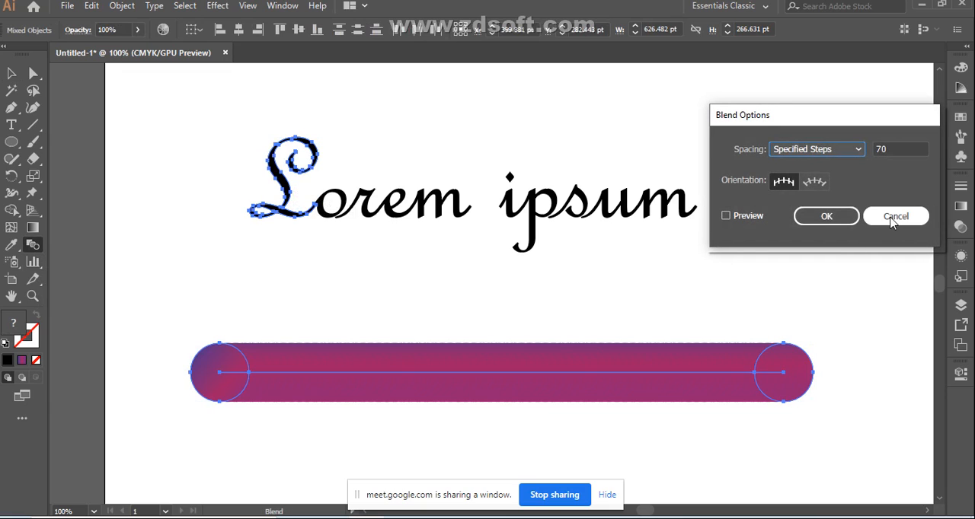
pyautogui.click(827, 216)
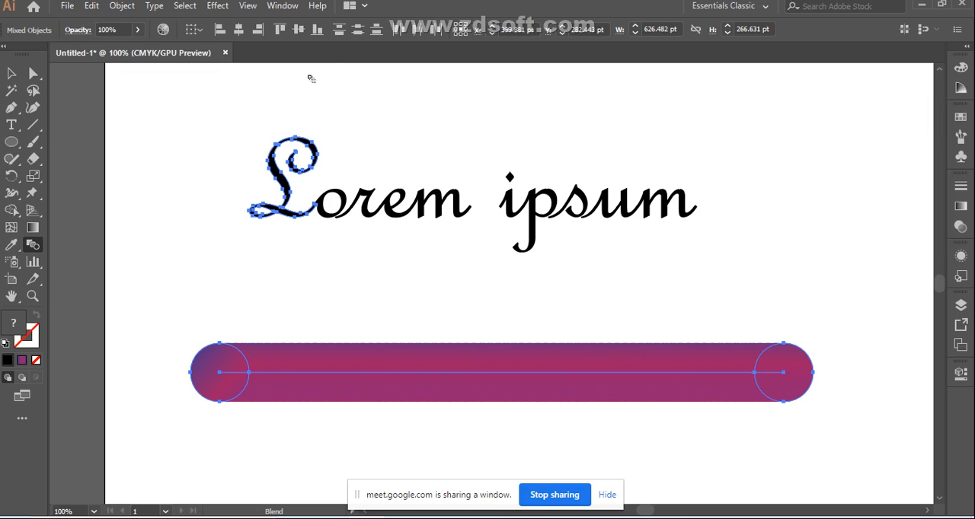
pyautogui.click(123, 6)
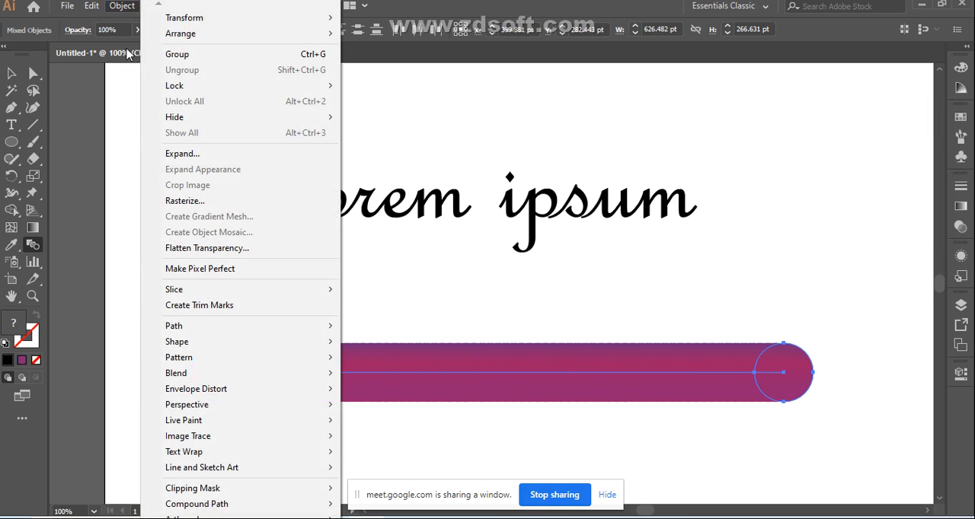
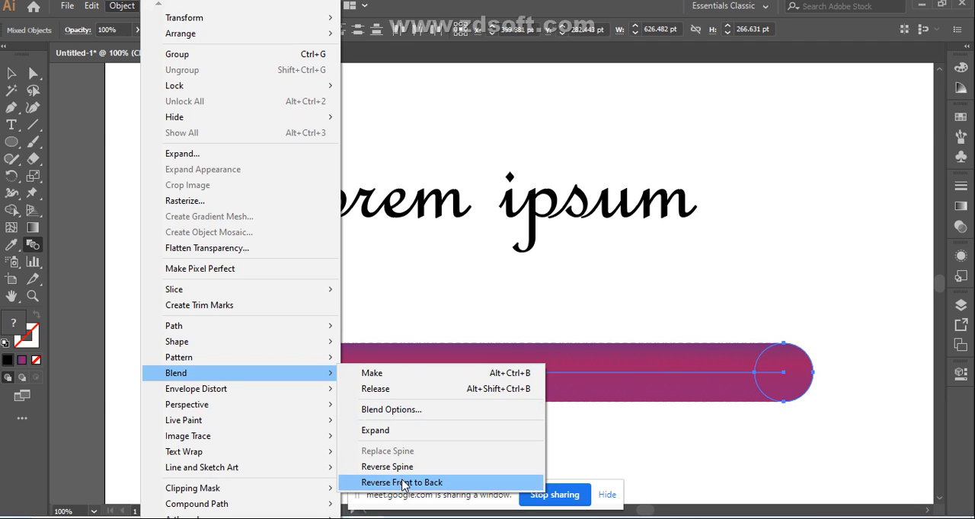
# Step: Reverse the front-to-back order of the gradient bar's blend and clear the selection
pyautogui.click(402, 483)
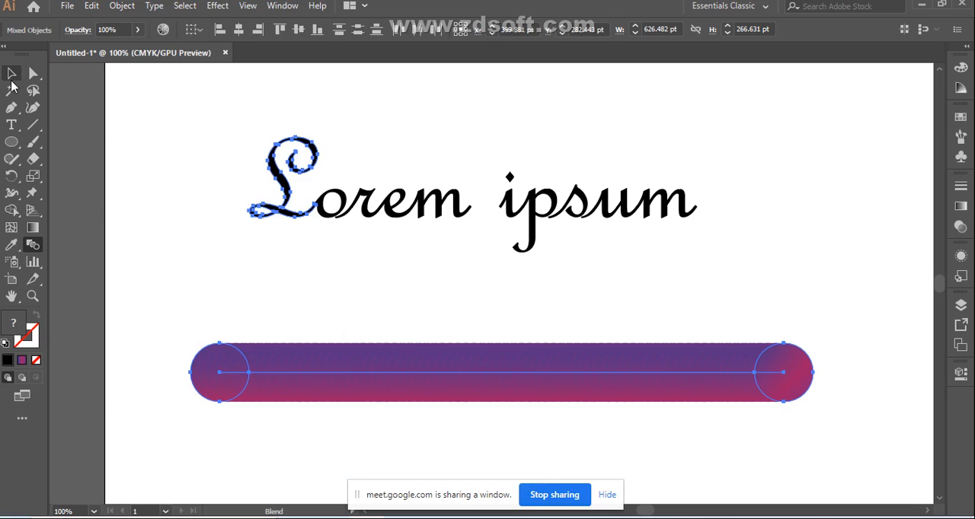
pyautogui.click(11, 76)
pyautogui.click(173, 236)
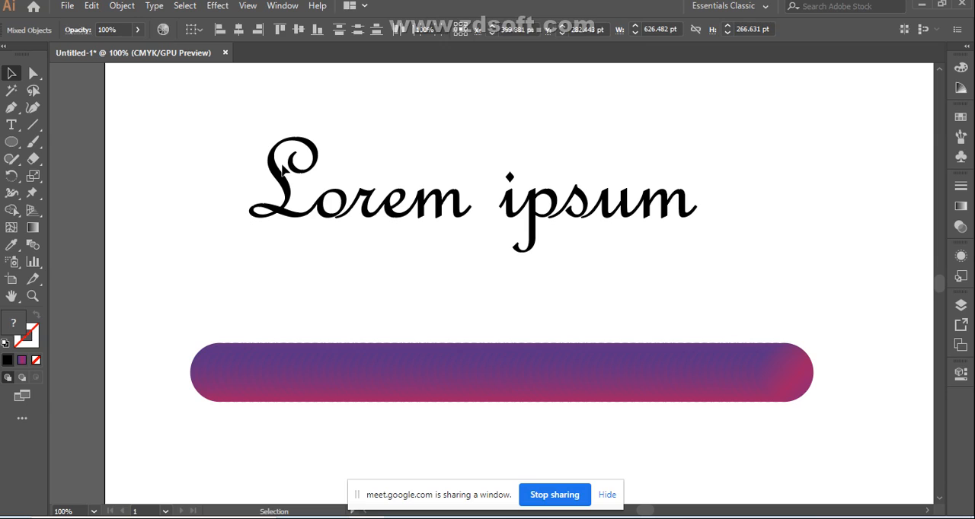
# Step: Replace the outlined lettering with new "Lorem ipsum" text, enlarged to 103.5 pt and placed above the gradient bar
pyautogui.moveTo(244, 131); pyautogui.dragTo(690, 272)
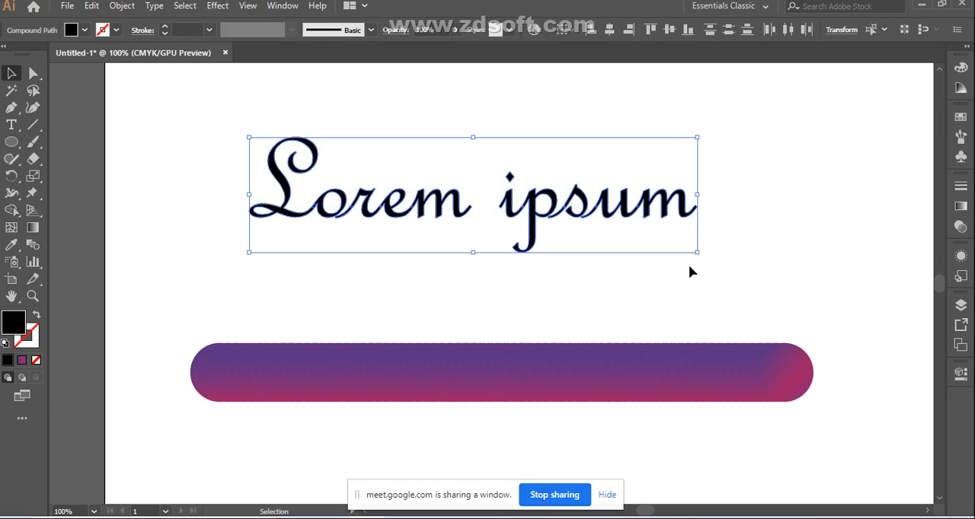
pyautogui.press('Delete')
pyautogui.press('t')
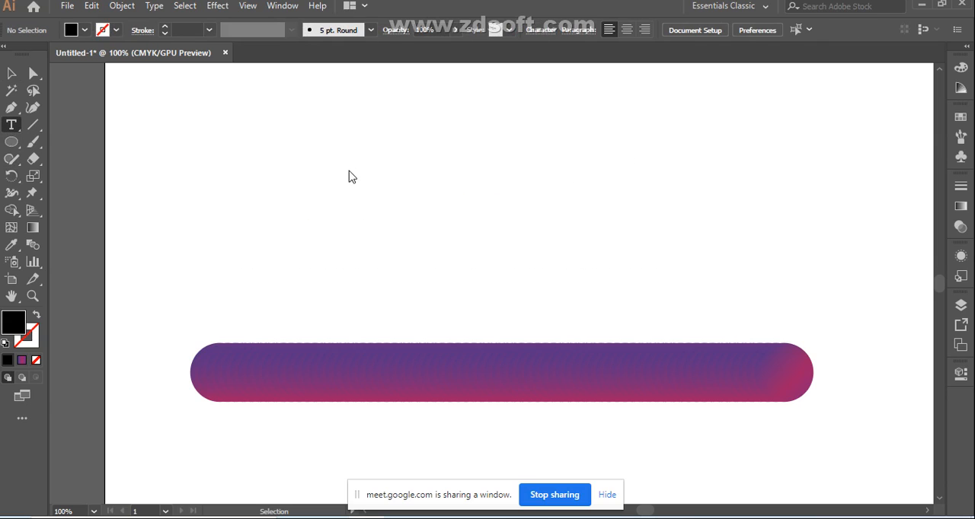
pyautogui.click(386, 197)
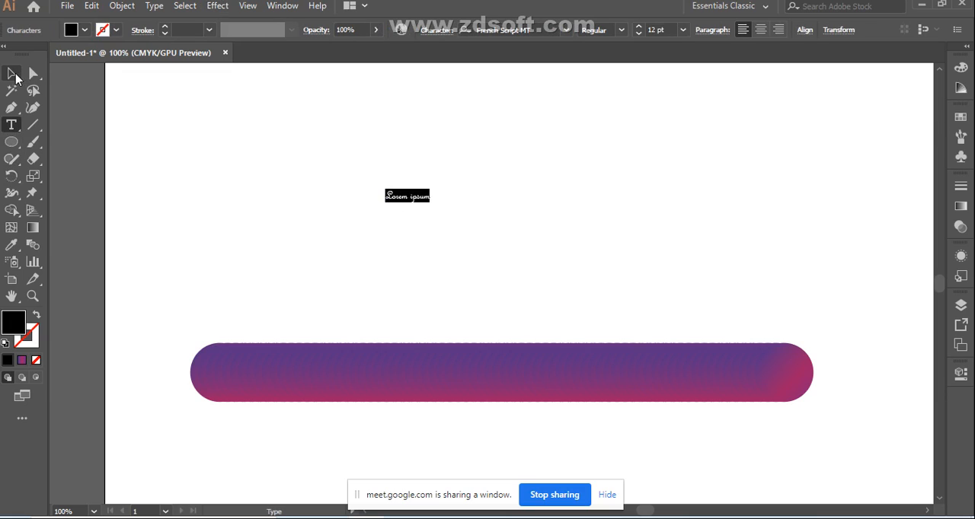
pyautogui.press('Escape')
pyautogui.moveTo(430, 202); pyautogui.dragTo(771, 307)
pyautogui.moveTo(580, 266); pyautogui.dragTo(471, 214)
pyautogui.click(722, 233)
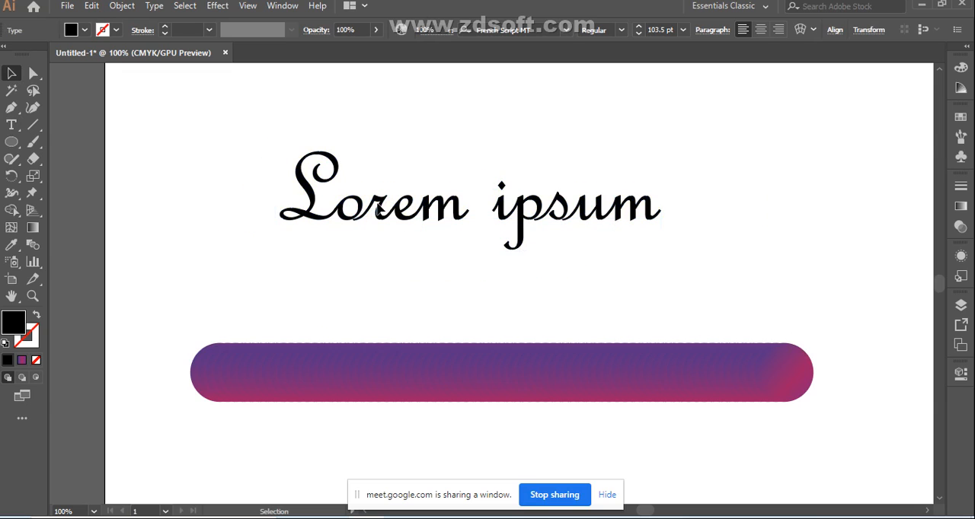
pyautogui.moveTo(279, 149); pyautogui.dragTo(288, 168)
# Step: Check which blend commands are available for the live "Lorem ipsum" text together with the gradient bar
pyautogui.moveTo(208, 181); pyautogui.dragTo(423, 415)
pyautogui.click(123, 6)
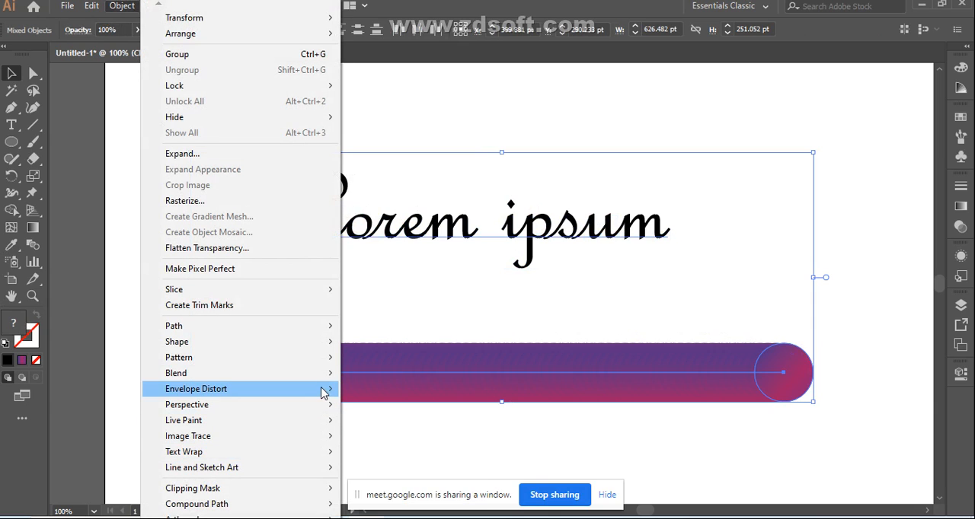
pyautogui.moveTo(325, 375)
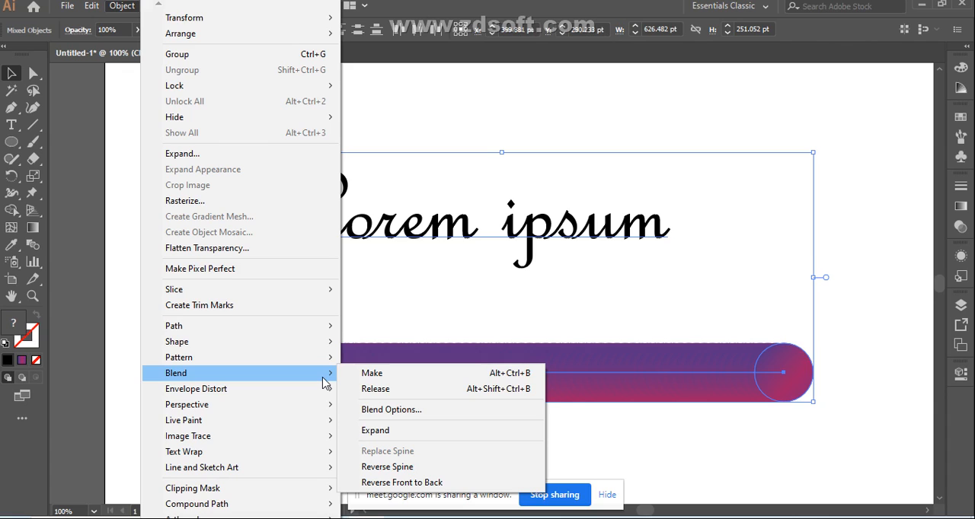
pyautogui.click(860, 256)
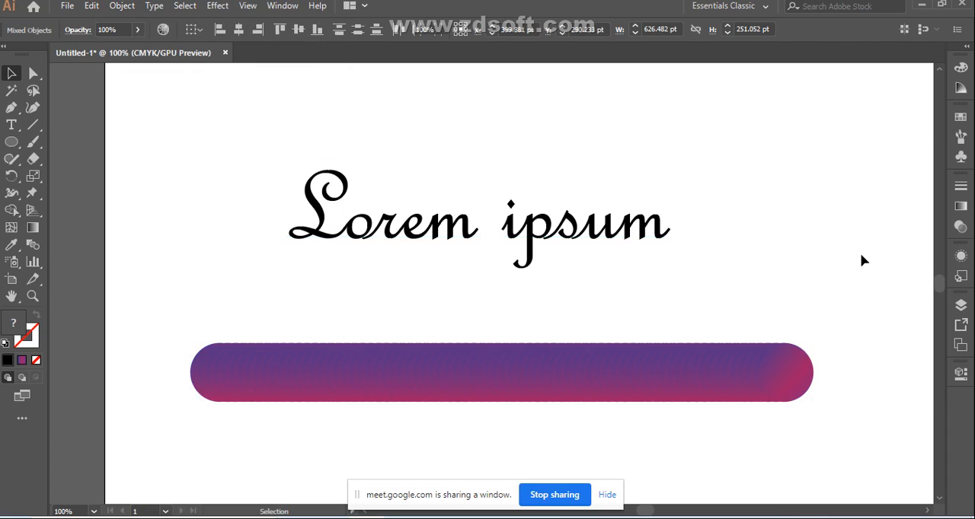
pyautogui.click(860, 255)
# Step: Convert the "Lorem ipsum" text to outlines and ungroup its letters
pyautogui.moveTo(274, 148); pyautogui.dragTo(675, 300)
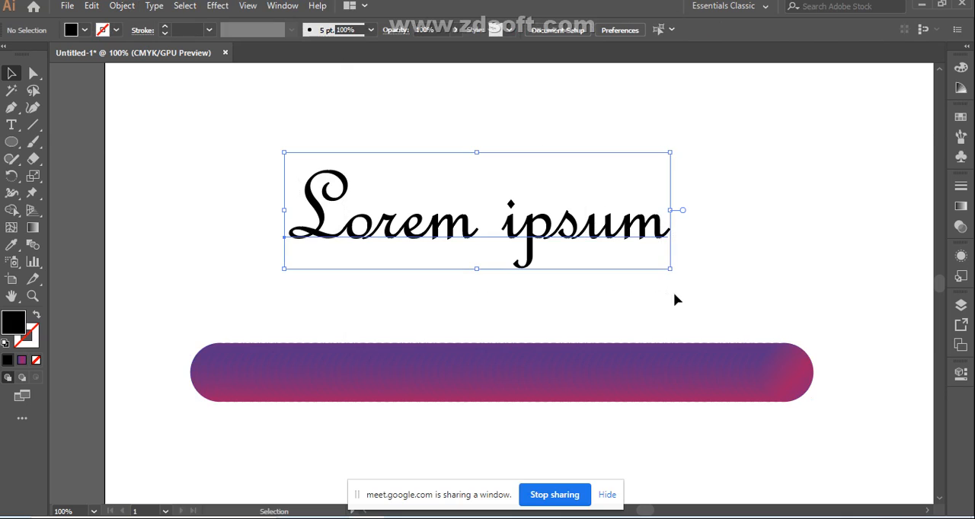
pyautogui.rightClick(444, 235)
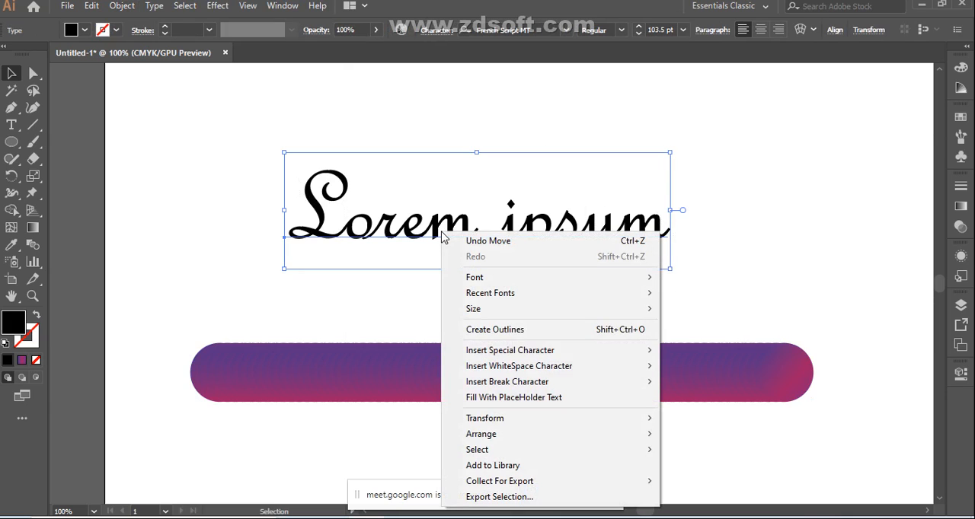
pyautogui.click(492, 329)
pyautogui.rightClick(381, 234)
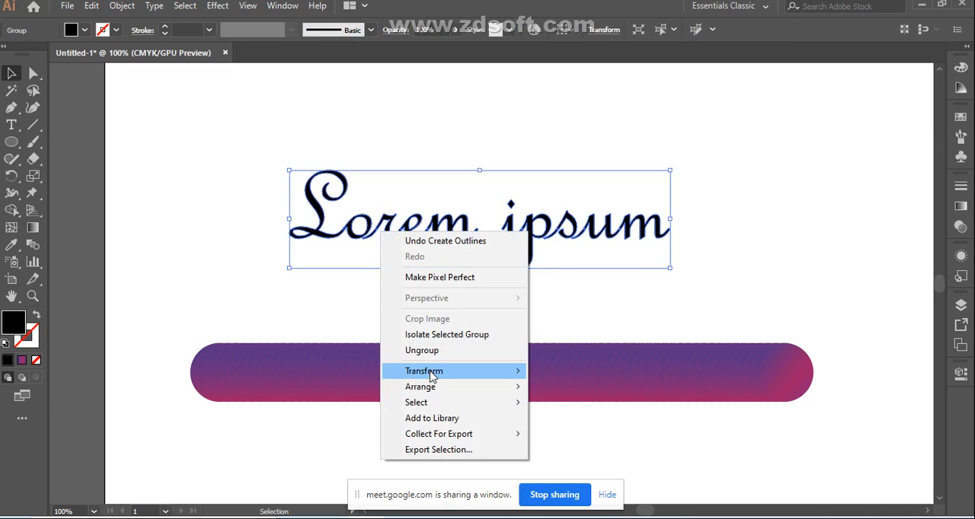
pyautogui.click(430, 350)
pyautogui.click(432, 305)
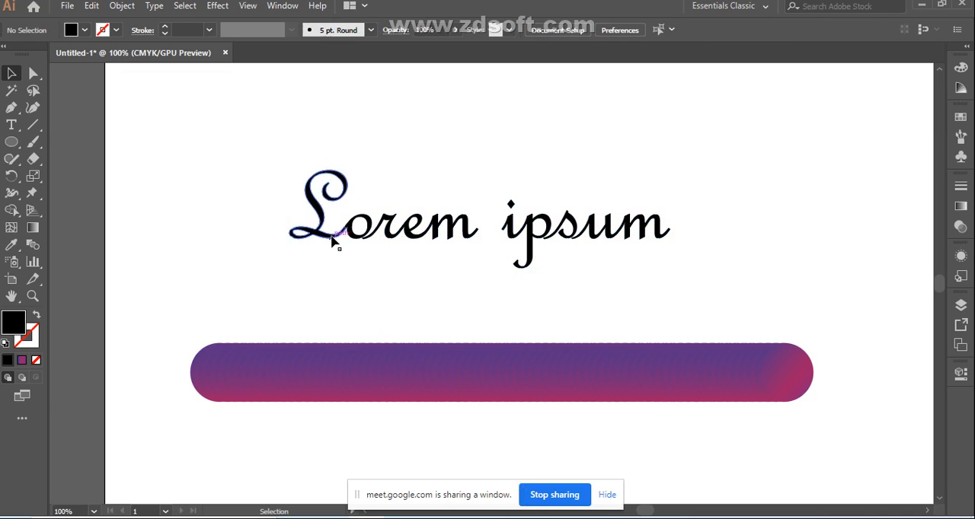
# Step: Nudge the outlined L slightly away from the o and undo the surplus adjustments
pyautogui.click(332, 242)
pyautogui.moveTo(332, 241); pyautogui.dragTo(331, 241)
pyautogui.press('Right')
pyautogui.press('Right')
pyautogui.press('Right')
pyautogui.press('Right')
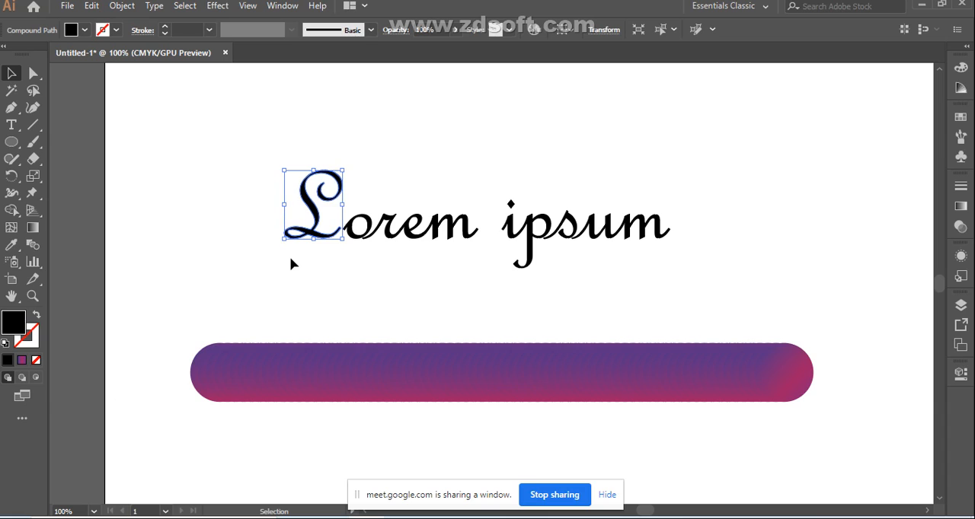
pyautogui.press('ctrl')
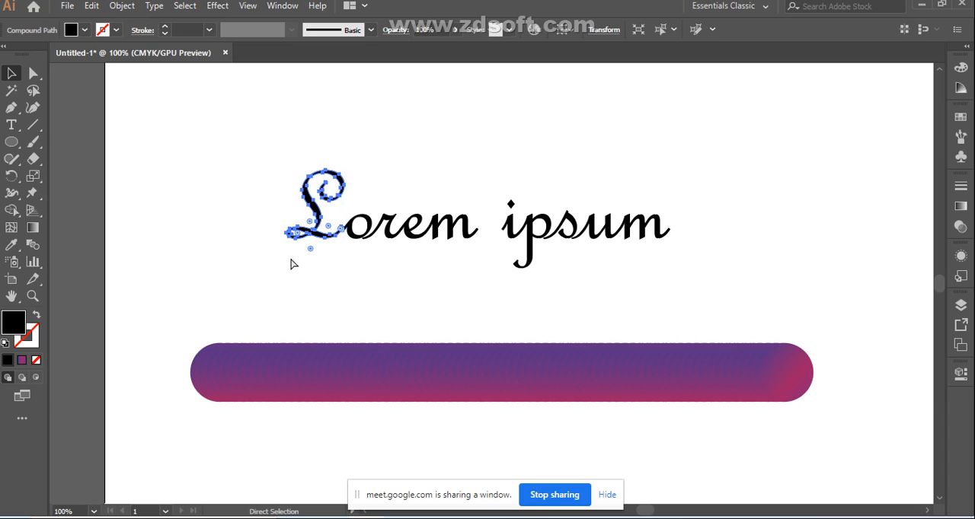
pyautogui.press('ctrl')
pyautogui.hotkey('ctrl', 'z')
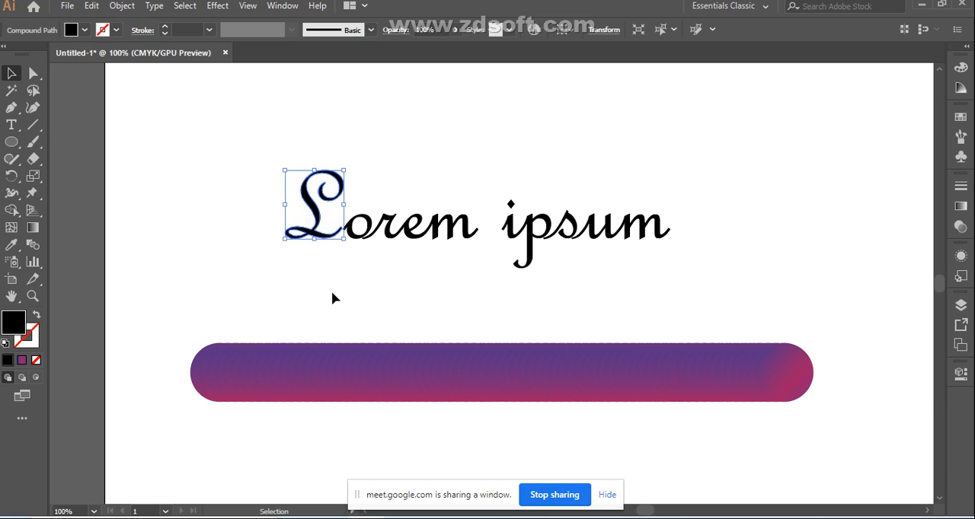
pyautogui.hotkey('ctrl', 'z')
pyautogui.hotkey('ctrl', 'z')
pyautogui.click(288, 301)
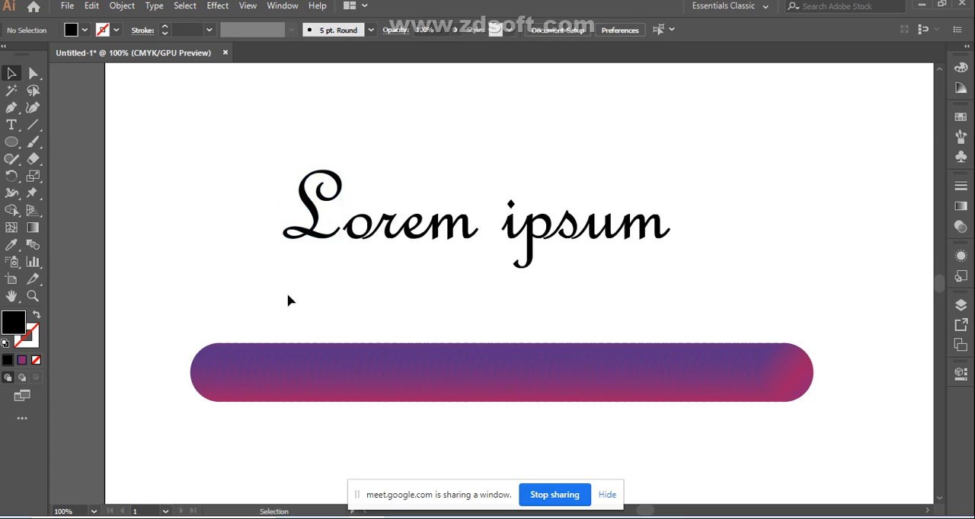
# Step: Check the blend commands available for the outlined letters "Lor" selected together with the gradient bar
pyautogui.moveTo(282, 148); pyautogui.dragTo(657, 322)
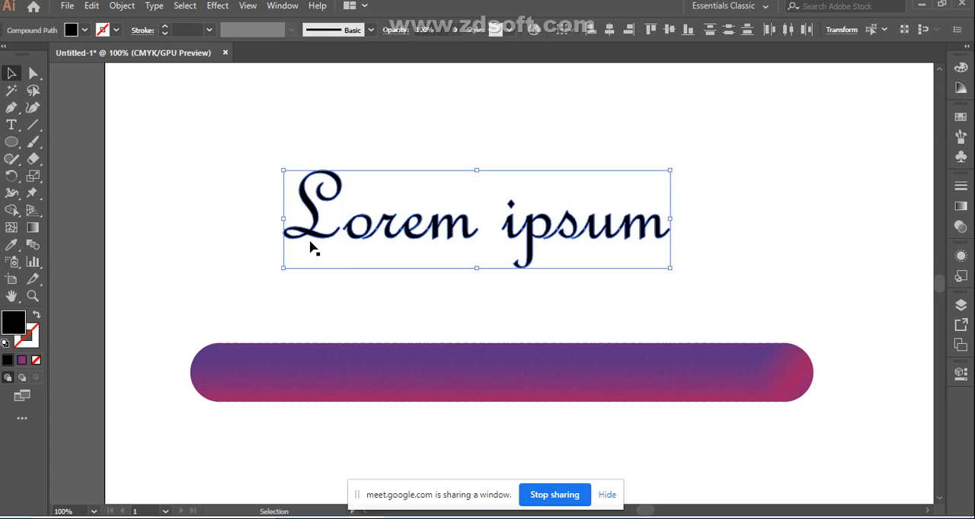
pyautogui.moveTo(196, 186); pyautogui.dragTo(523, 440)
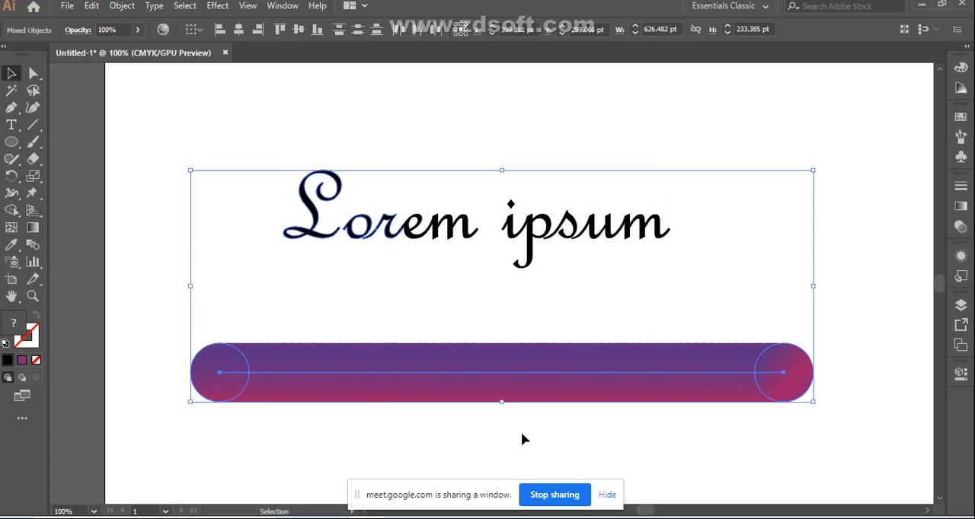
pyautogui.click(131, 11)
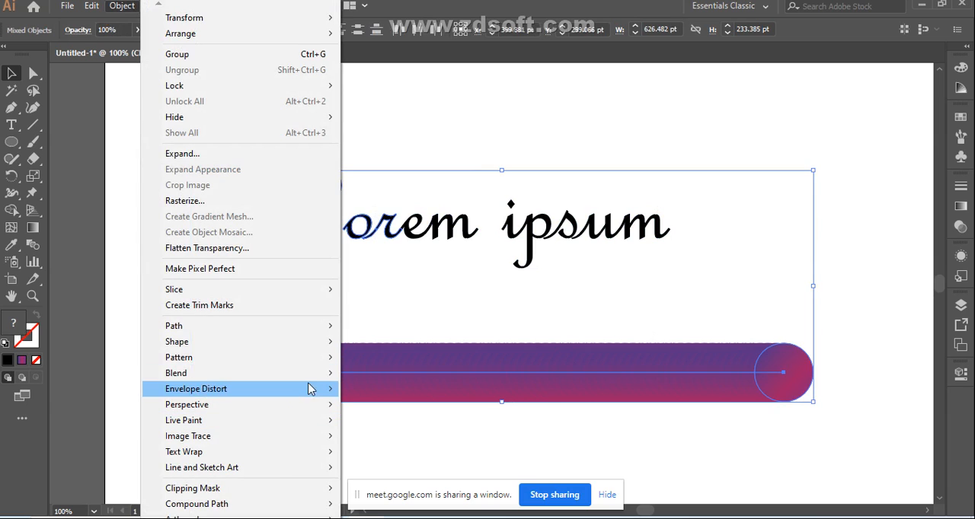
pyautogui.moveTo(308, 375)
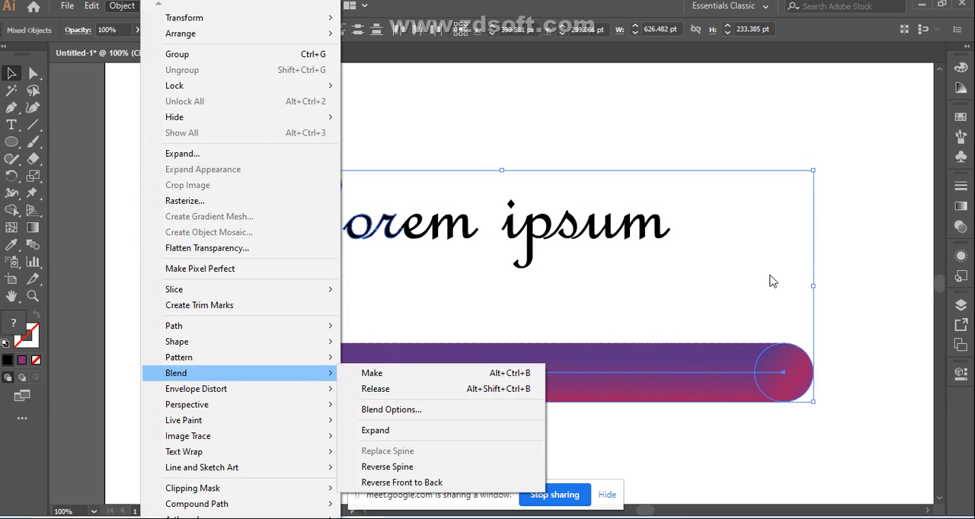
pyautogui.click(771, 281)
# Step: Delete the whole "Lorem ipsum" lettering above the gradient bar
pyautogui.moveTo(279, 159); pyautogui.dragTo(652, 293)
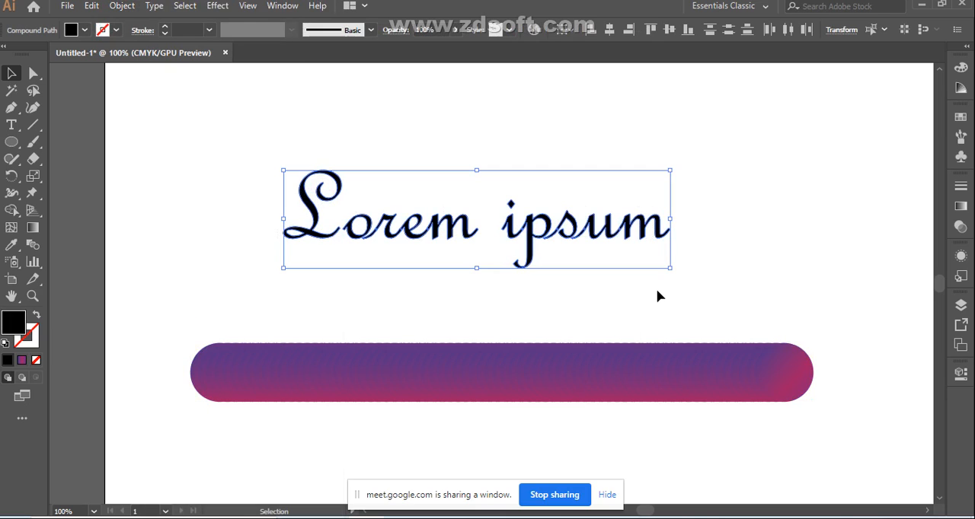
pyautogui.press('Delete')
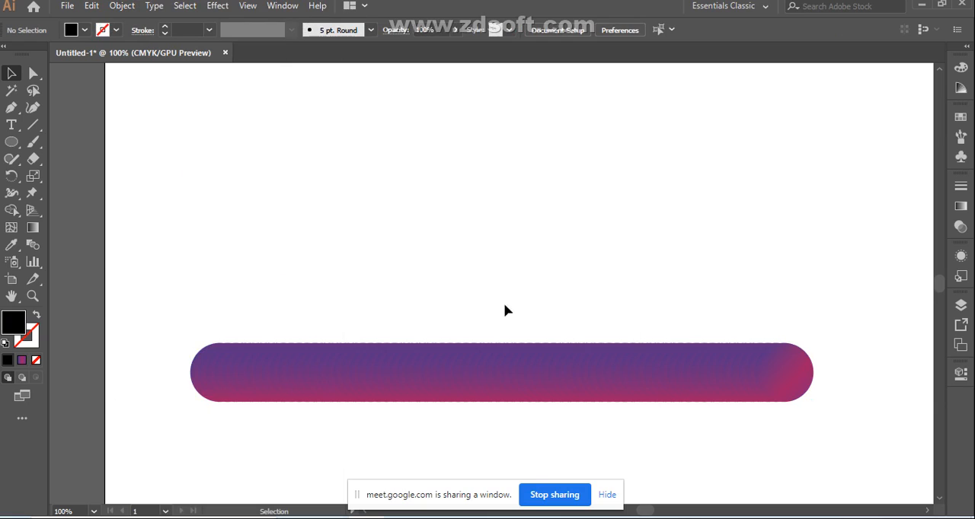
pyautogui.click(11, 124)
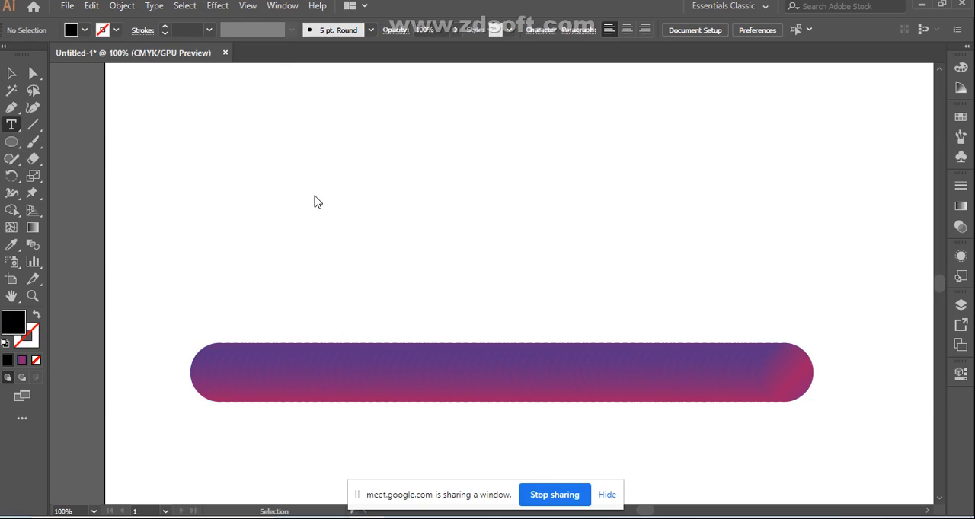
pyautogui.click(383, 201)
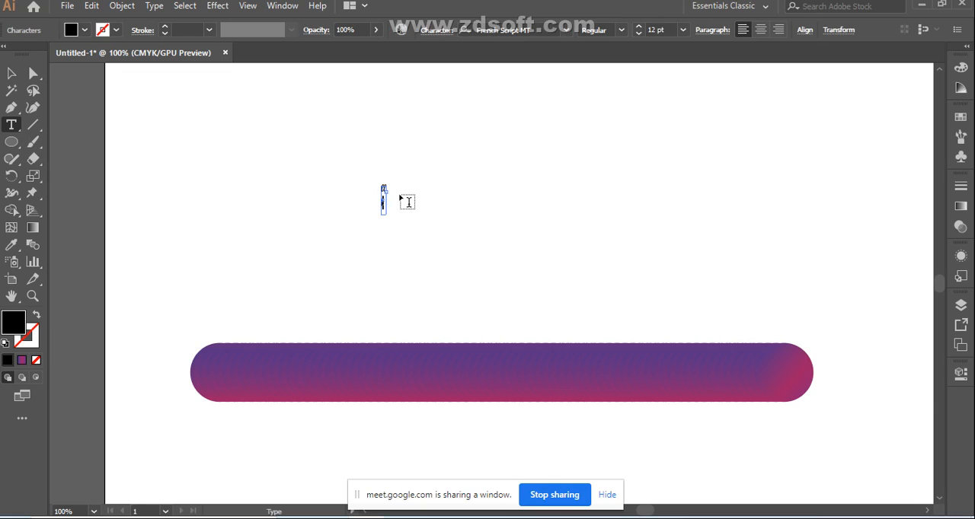
pyautogui.click(11, 73)
pyautogui.click(481, 179)
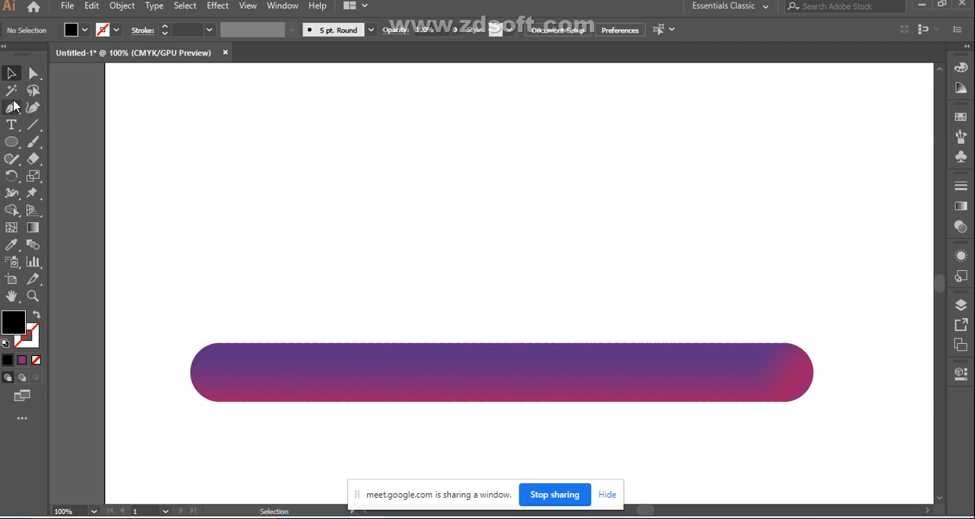
# Step: Add the text "bad" in French Script MT, enlarge it to 127.3 pt and centre it roughly above the gradient bar
pyautogui.click(11, 128)
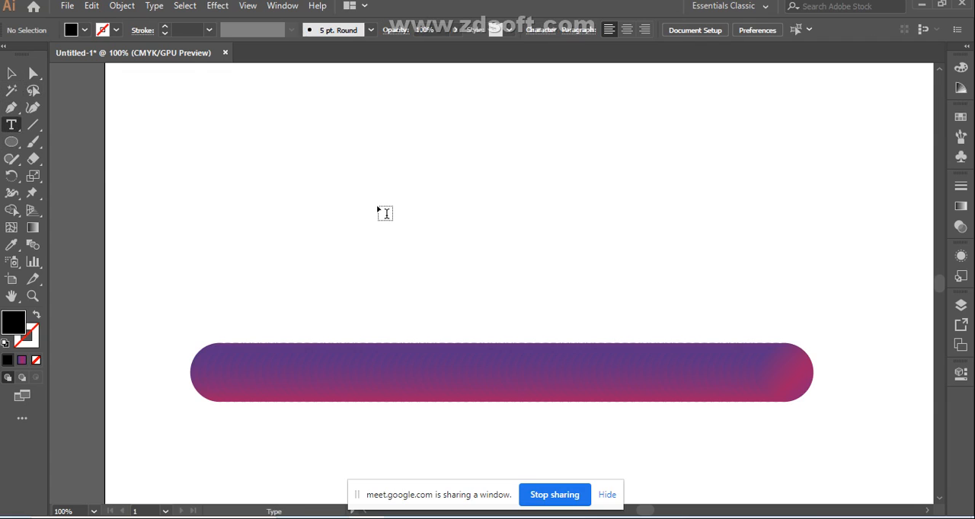
pyautogui.click(380, 207)
pyautogui.press('BackSpace')
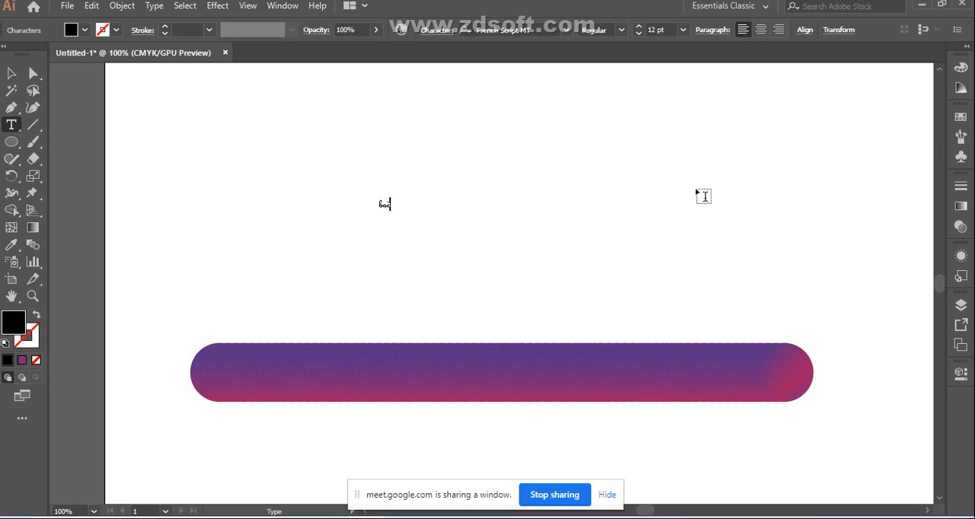
pyautogui.click(11, 73)
pyautogui.moveTo(391, 211); pyautogui.dragTo(556, 293)
pyautogui.moveTo(433, 267); pyautogui.dragTo(467, 233)
pyautogui.moveTo(504, 268); pyautogui.dragTo(565, 307)
pyautogui.click(657, 231)
# Step: Expand the "bad" text into shapes with Object and Fill enabled
pyautogui.click(489, 263)
pyautogui.rightClick(489, 253)
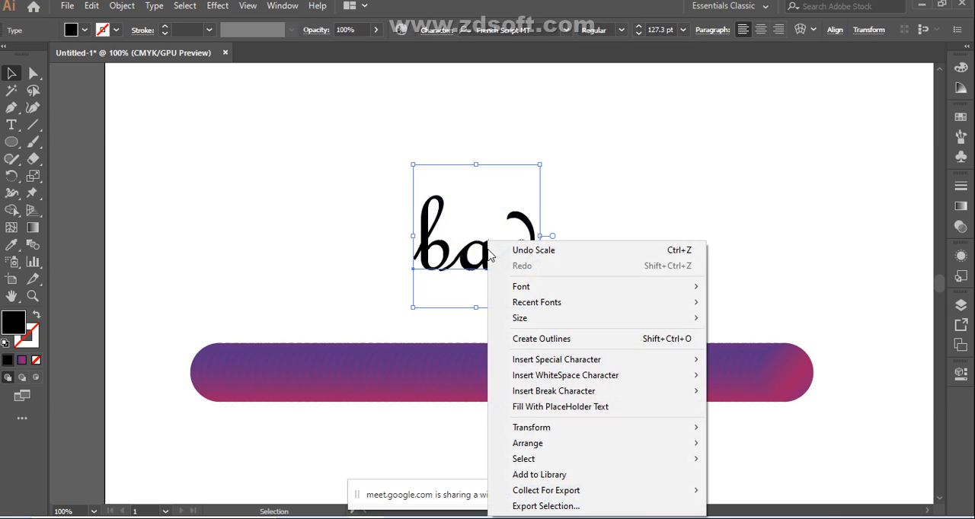
pyautogui.click(118, 7)
pyautogui.click(118, 7)
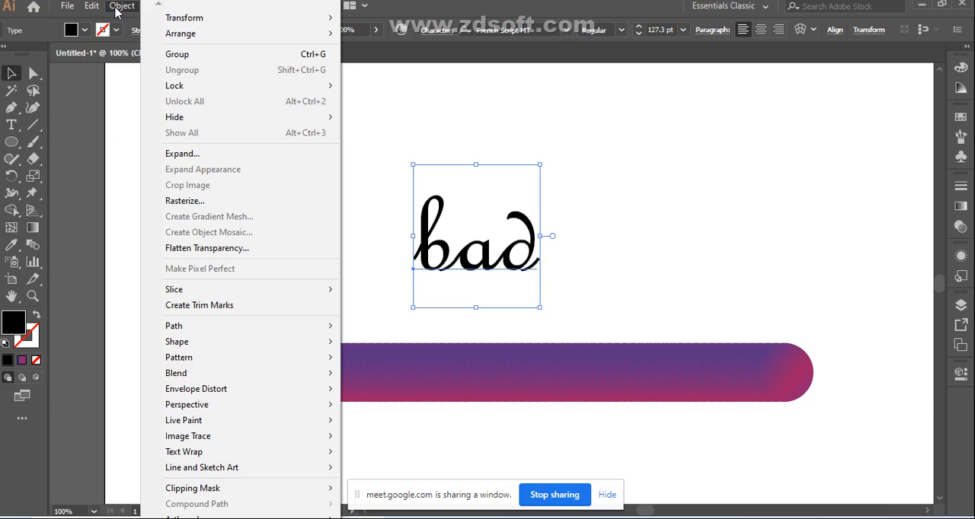
pyautogui.click(191, 156)
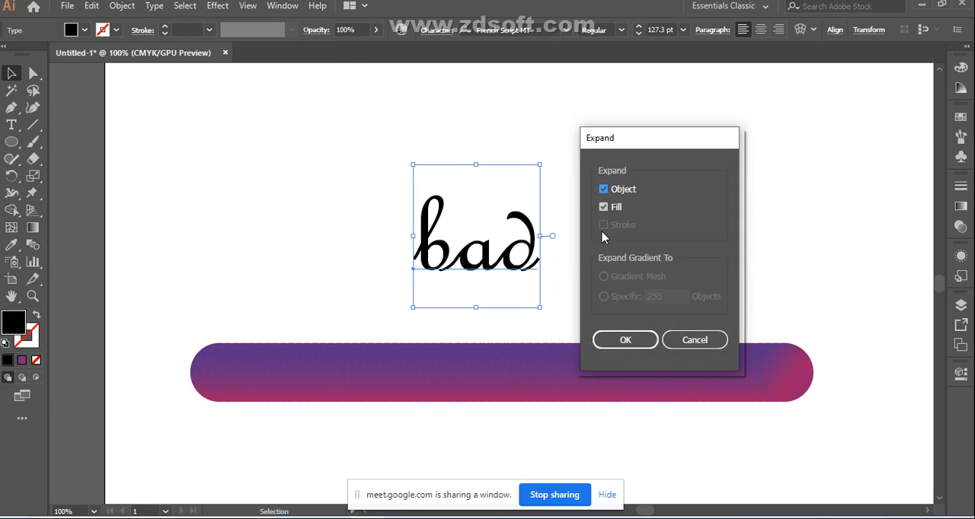
pyautogui.click(637, 345)
pyautogui.click(680, 206)
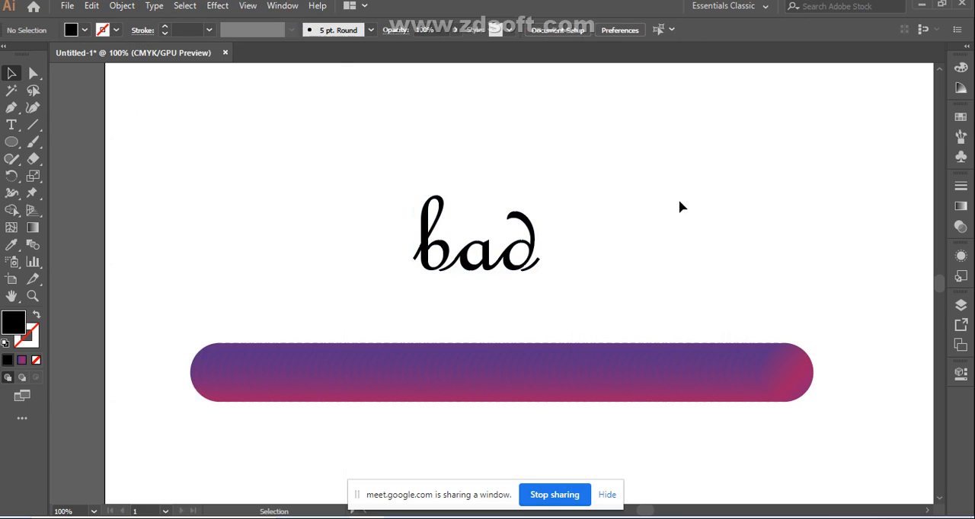
# Step: Swap fill and stroke on the expanded "bad" lettering, giving it no fill and a 1 pt black stroke
pyautogui.click(36, 315)
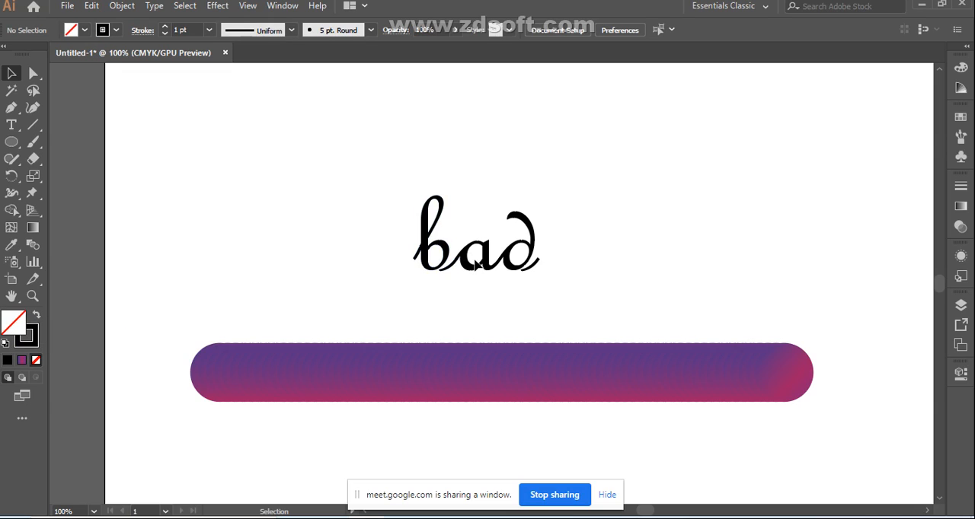
pyautogui.click(438, 242)
pyautogui.click(399, 200)
pyautogui.click(488, 260)
pyautogui.click(37, 321)
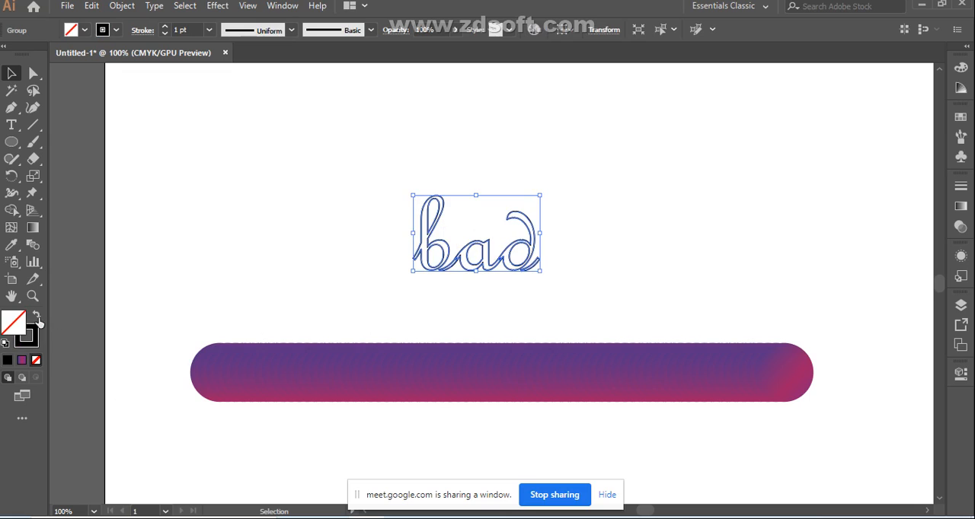
pyautogui.click(253, 224)
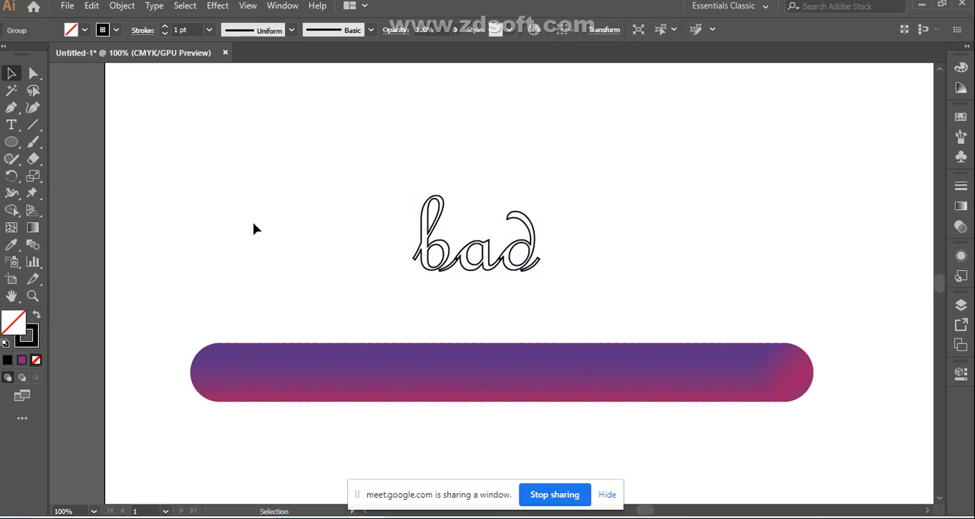
# Step: Ungroup the outlined "bad" lettering into separate letters
pyautogui.click(428, 241)
pyautogui.rightClick(475, 283)
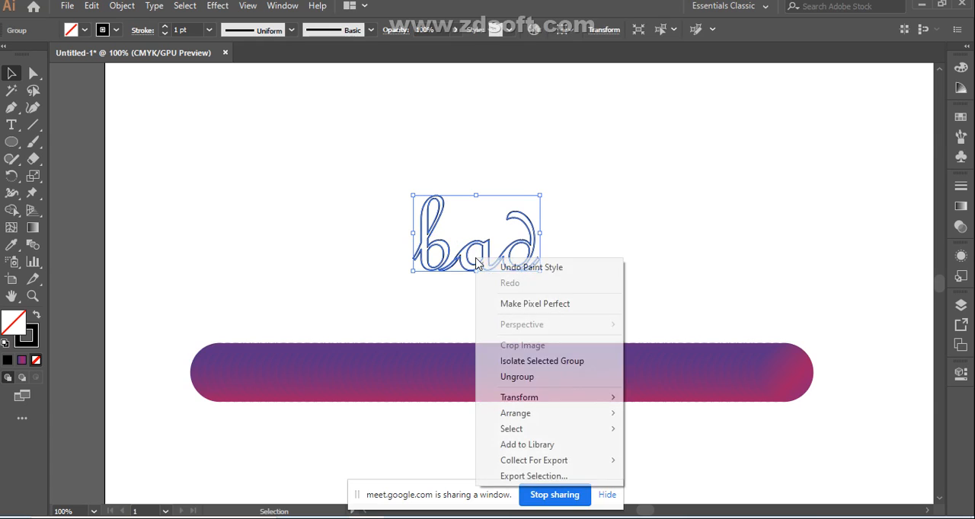
pyautogui.click(508, 377)
pyautogui.click(625, 216)
# Step: Select the outlined "b" together with the gradient bar and reverse the blend's spine
pyautogui.click(436, 249)
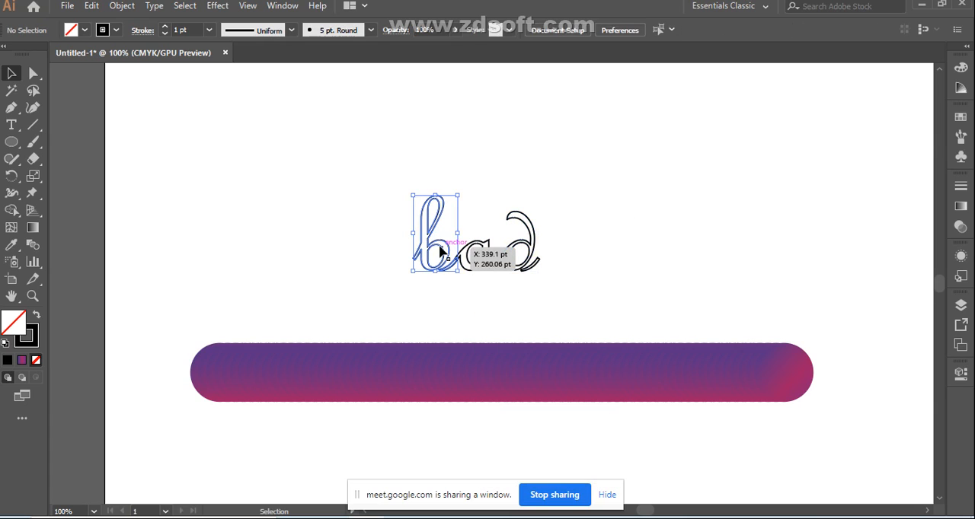
pyautogui.keyDown('shift'); pyautogui.click(396, 368); pyautogui.keyUp('shift')
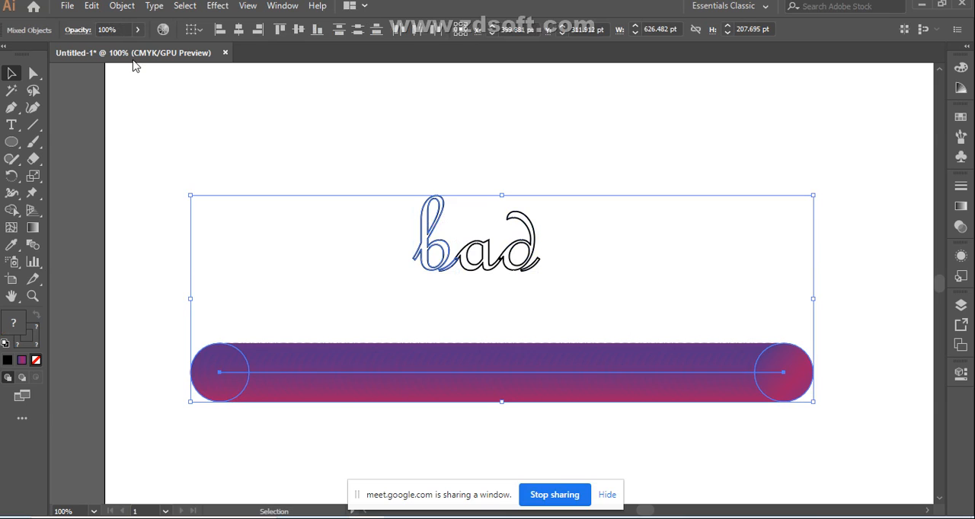
pyautogui.click(124, 7)
pyautogui.moveTo(310, 375)
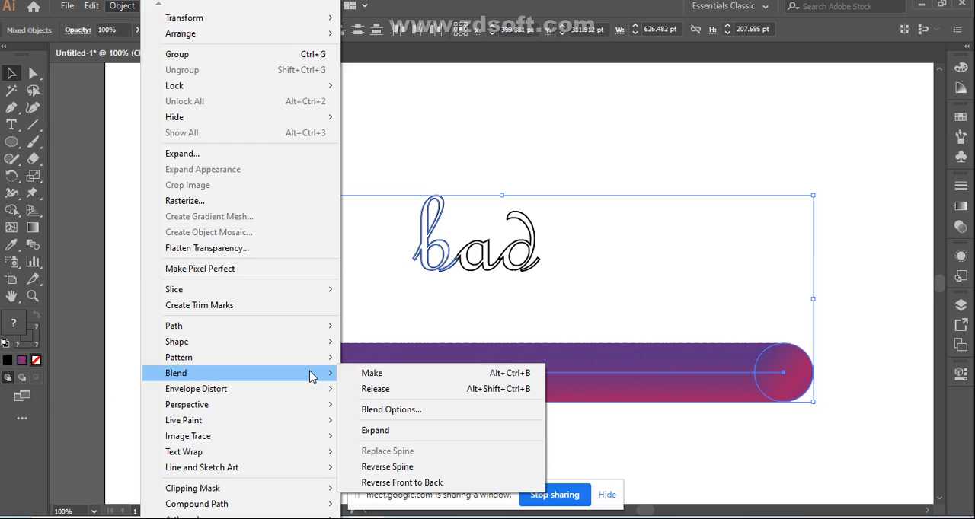
pyautogui.click(380, 467)
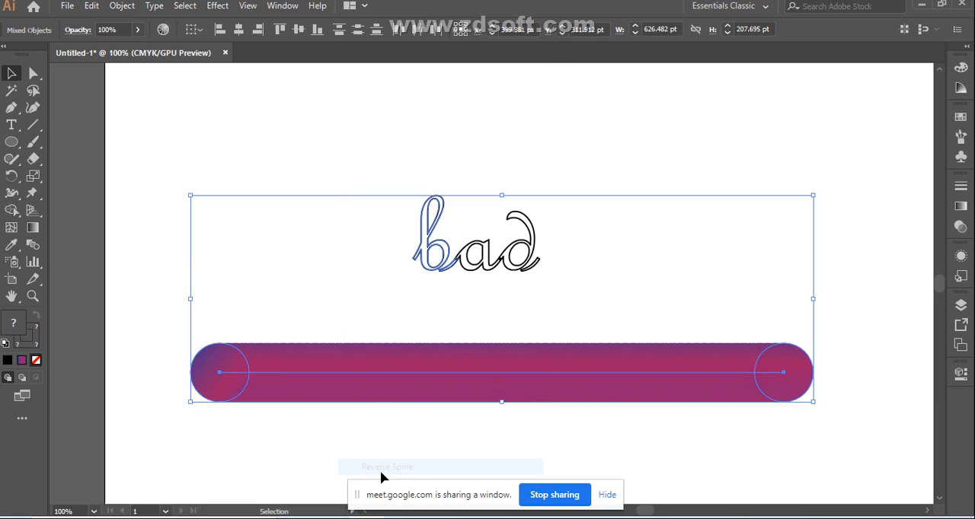
# Step: Undo the spine reversal, the ungrouping and the fill and stroke swap on the "bad" lettering
pyautogui.hotkey('ctrl', 'z')
pyautogui.hotkey('ctrl', 'z')
pyautogui.hotkey('ctrl', 'z')
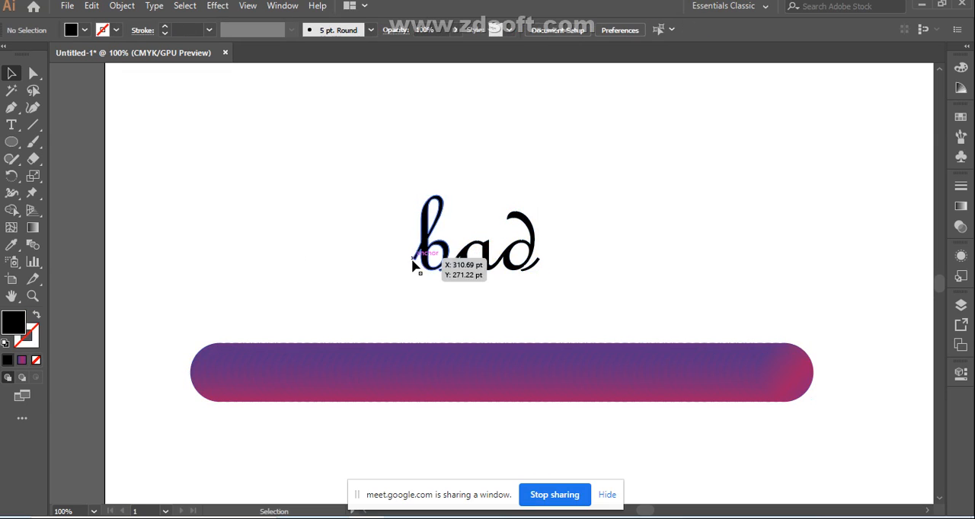
pyautogui.keyDown('shift'); pyautogui.click(395, 372); pyautogui.keyUp('shift')
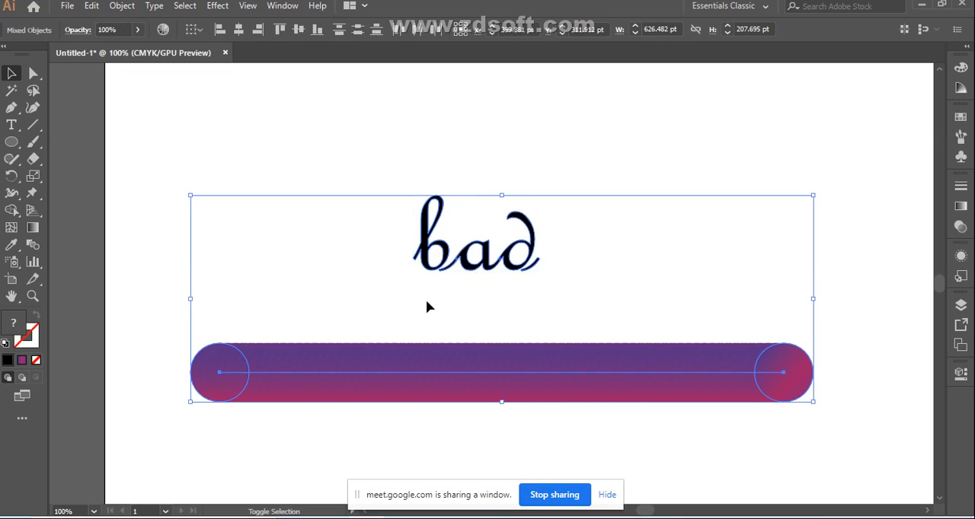
pyautogui.click(129, 241)
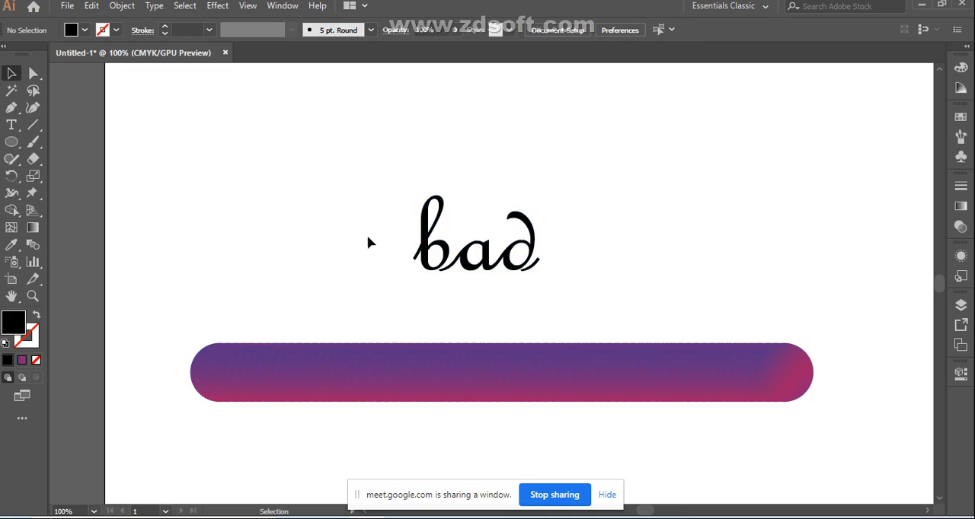
# Step: Ungroup the black-filled "bad" lettering into separate letters
pyautogui.click(37, 315)
pyautogui.click(435, 213)
pyautogui.rightClick(467, 258)
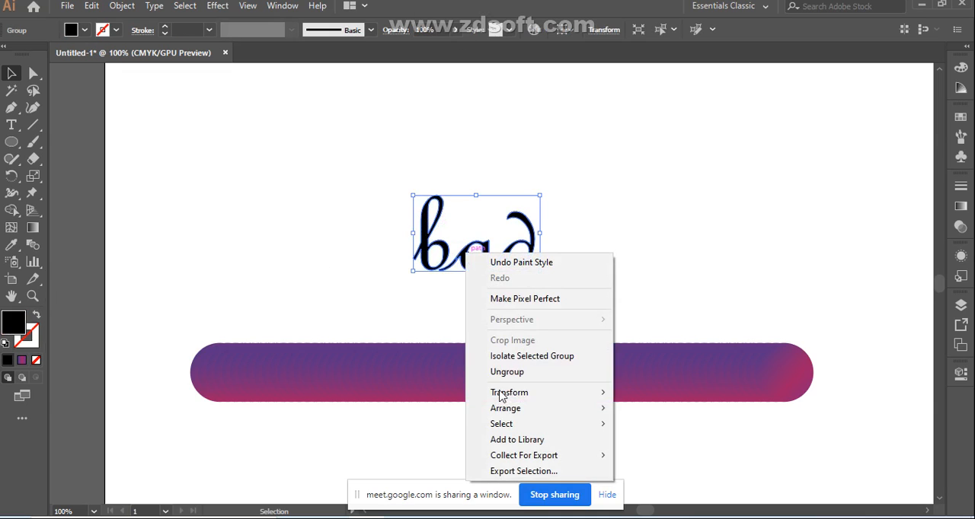
pyautogui.click(507, 373)
pyautogui.click(604, 249)
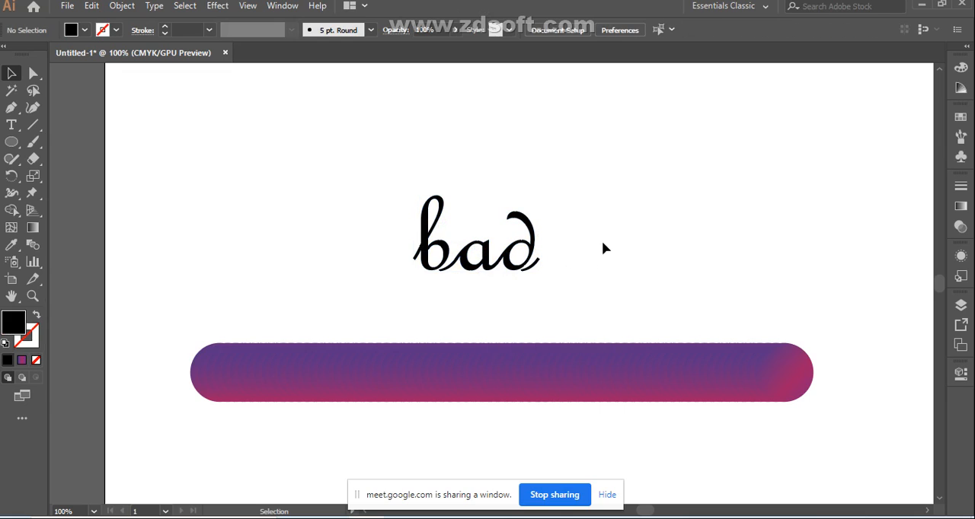
# Step: Swap fill and stroke on the letter "b" only, giving it no fill and a 1 pt black stroke
pyautogui.click(448, 245)
pyautogui.click(35, 317)
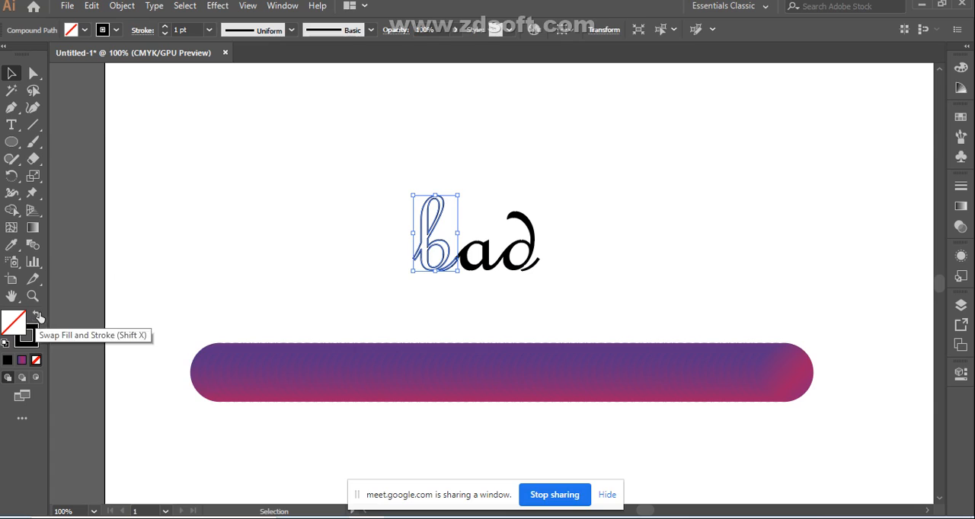
pyautogui.click(179, 221)
pyautogui.click(432, 239)
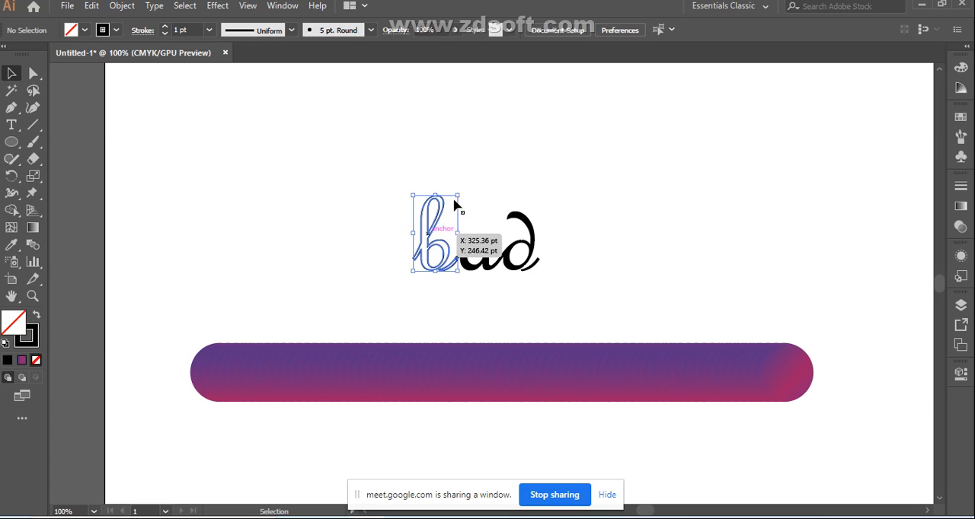
# Step: Enlarge the outlined "b" to nearly three times its size and move it clear of the "ad" letters, to their left
pyautogui.moveTo(458, 195); pyautogui.dragTo(615, 79)
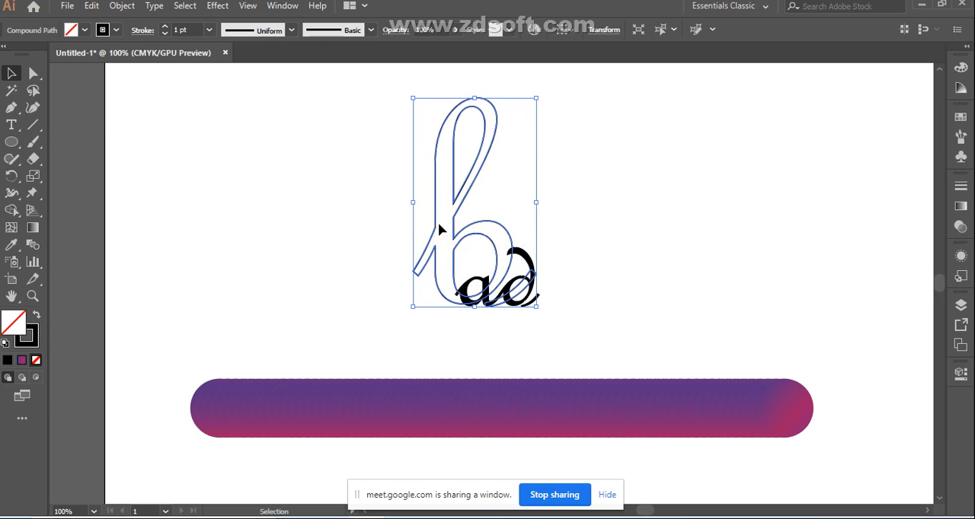
pyautogui.moveTo(441, 216); pyautogui.dragTo(317, 238)
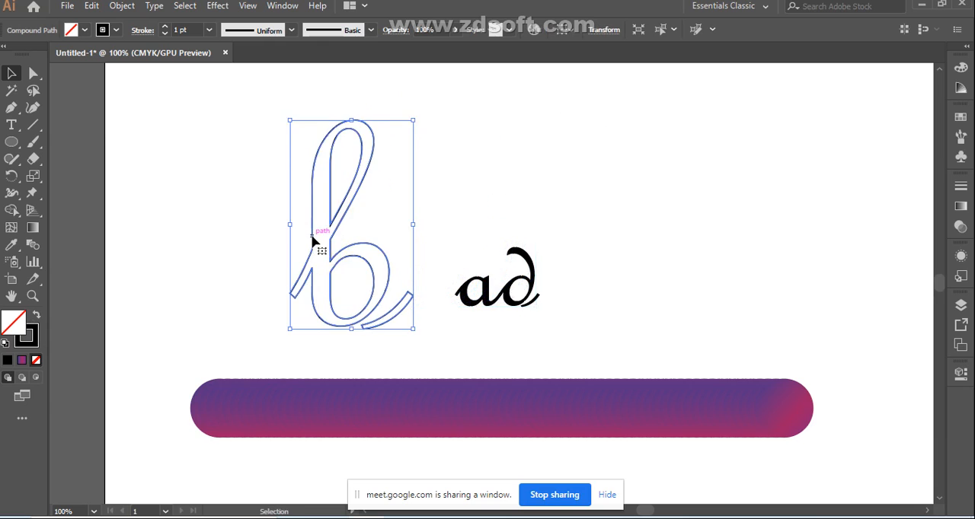
pyautogui.click(598, 326)
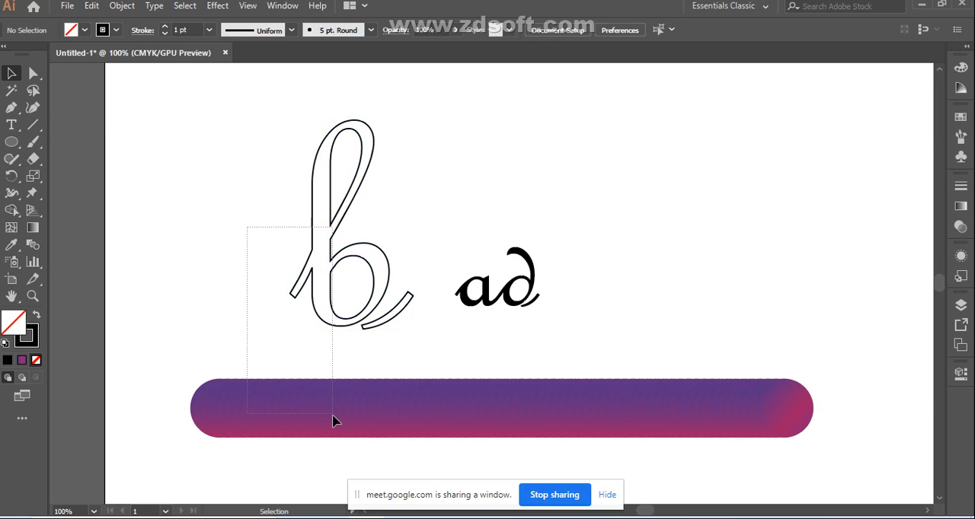
# Step: Select the outlined "b" and the gradient bar, and check which Blend commands are available for them
pyautogui.moveTo(333, 420); pyautogui.dragTo(335, 423)
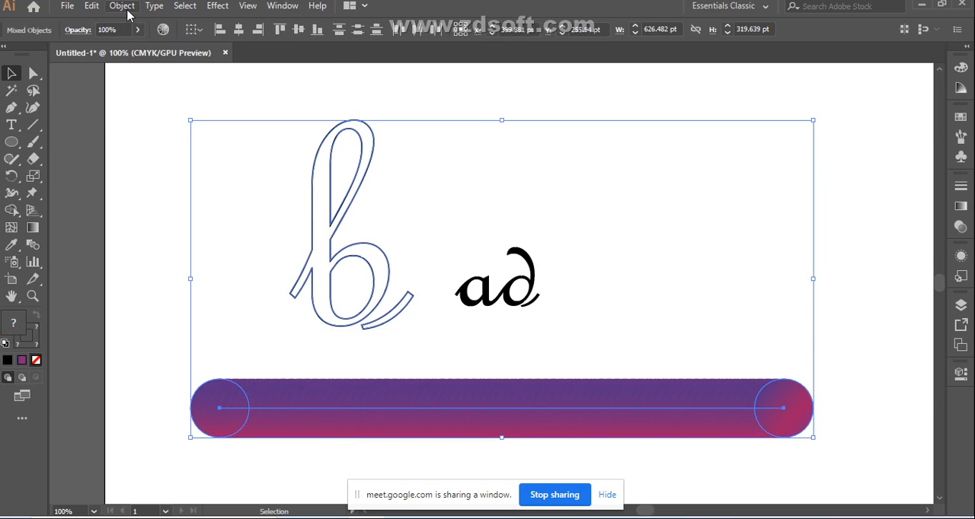
pyautogui.click(121, 6)
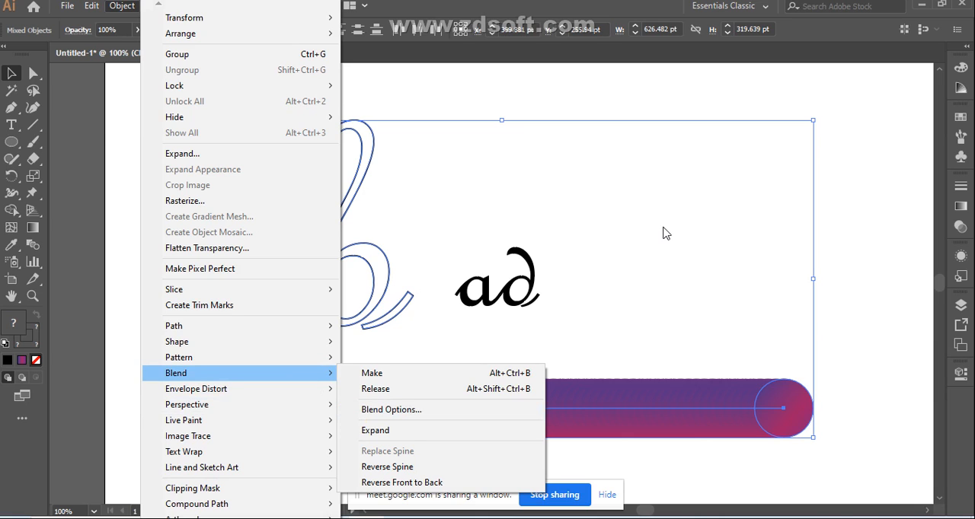
pyautogui.click(427, 373)
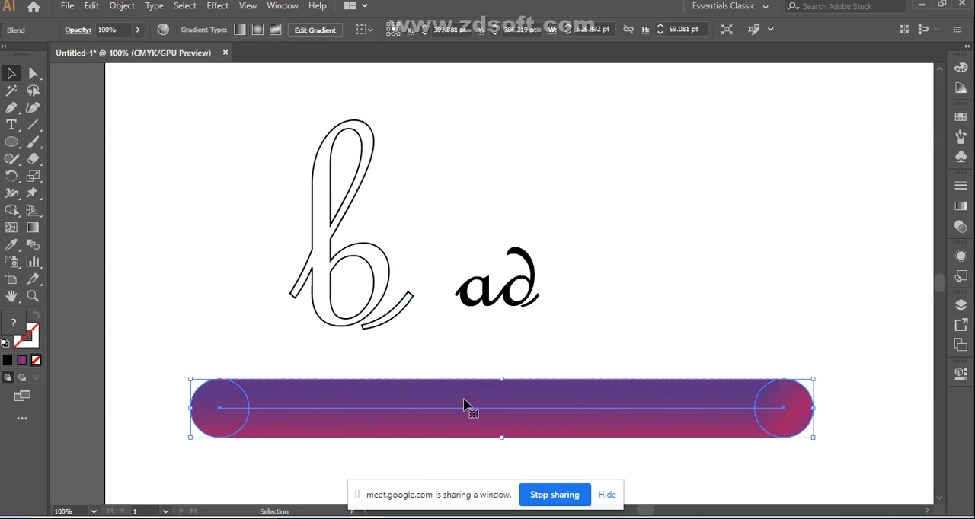
# Step: Delete the gradient bar, and undo all changes back to before the "bad" text was added
pyautogui.press('Delete')
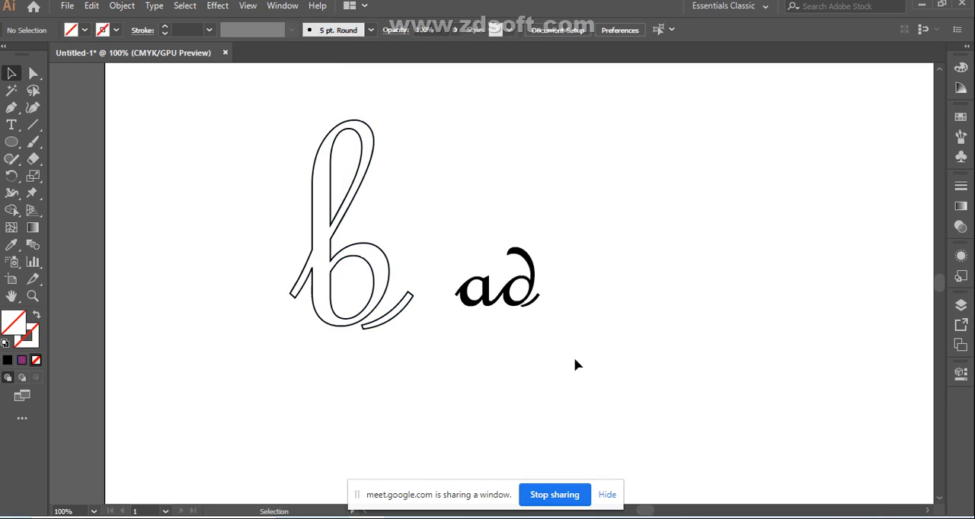
pyautogui.hotkey('ctrl', 'z')
pyautogui.hotkey('ctrl', 'z')
pyautogui.hotkey('ctrl', 'z')
pyautogui.hotkey('ctrl', 'z')
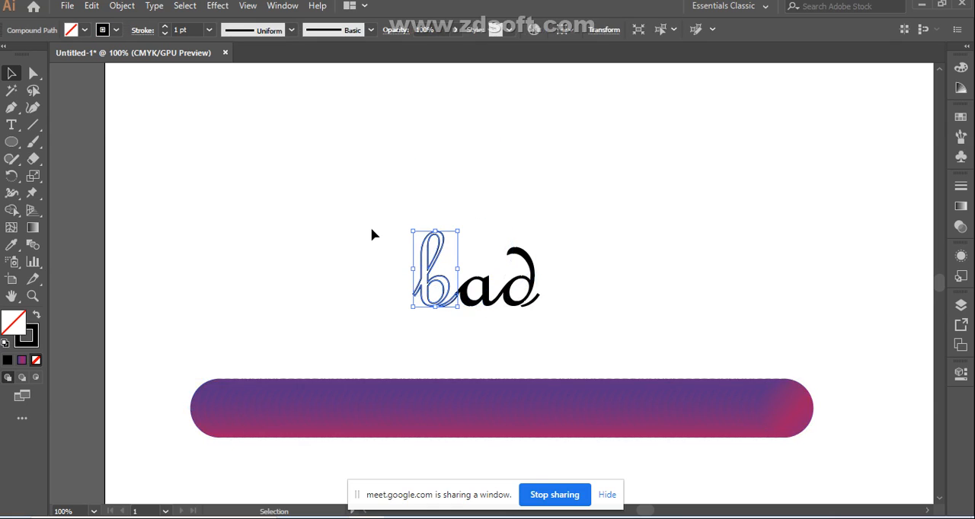
pyautogui.hotkey('ctrl', 'z')
pyautogui.hotkey('ctrl', 'z')
pyautogui.hotkey('ctrl', 'z')
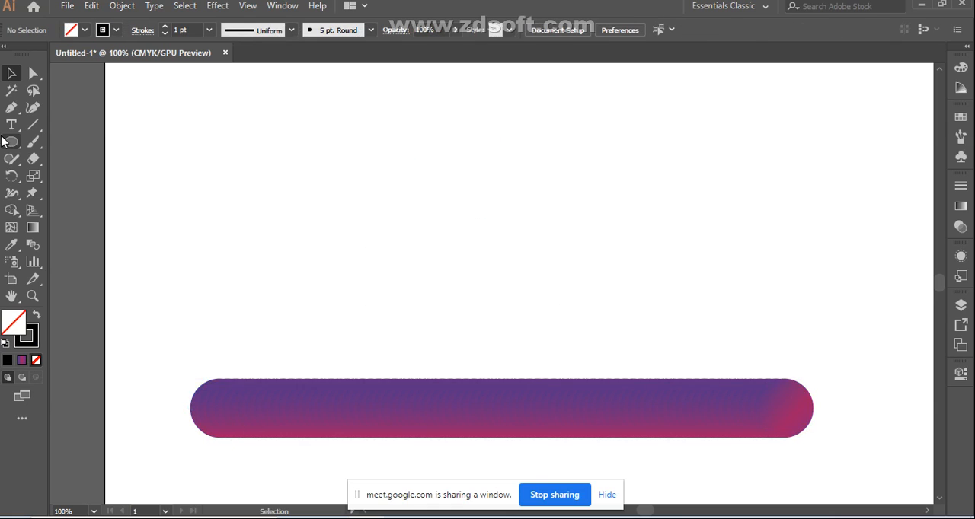
# Step: Draw an open inverted-V path of two straight segments with the Pen tool above the gradient bar
pyautogui.click(11, 108)
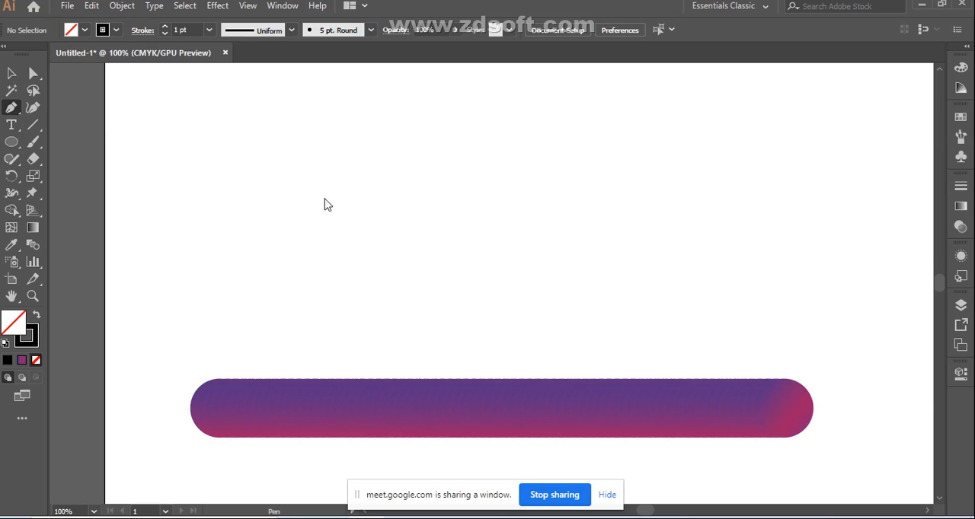
pyautogui.click(349, 263)
pyautogui.click(408, 135)
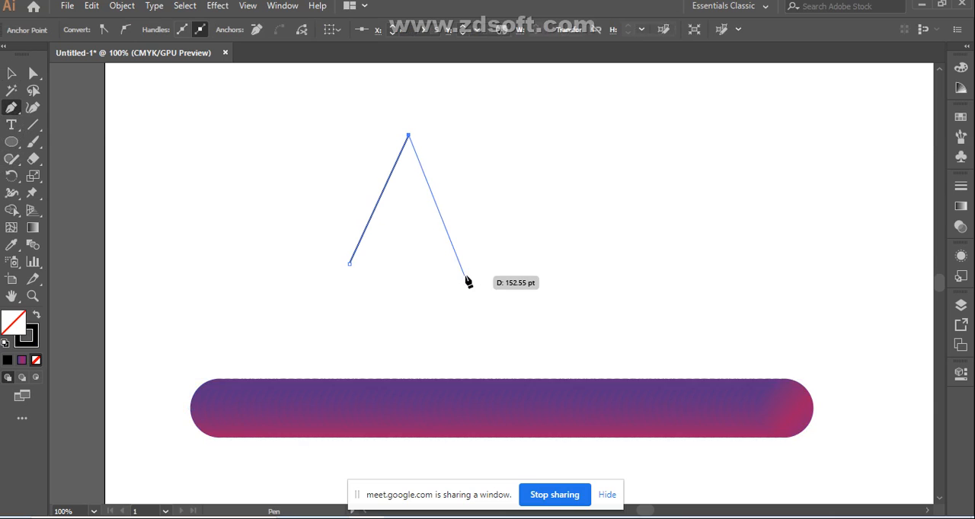
pyautogui.click(467, 256)
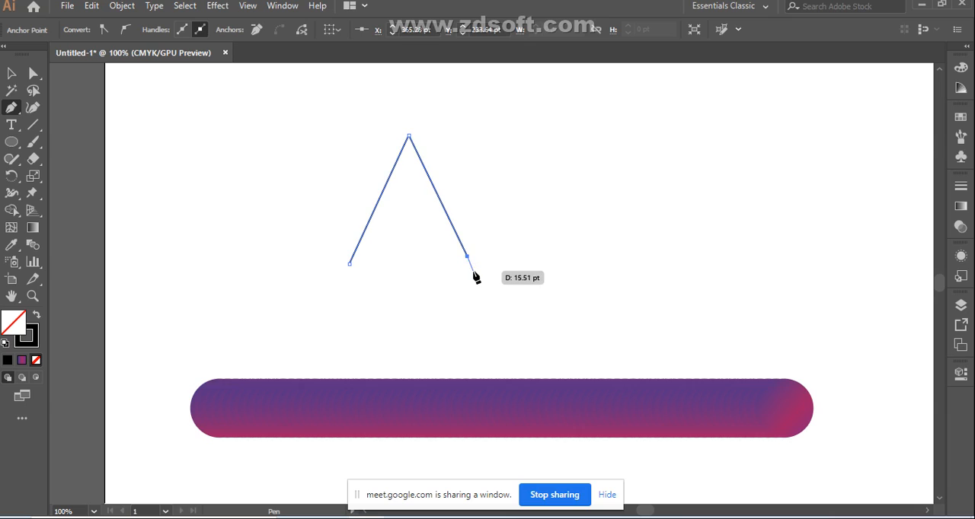
pyautogui.click(13, 75)
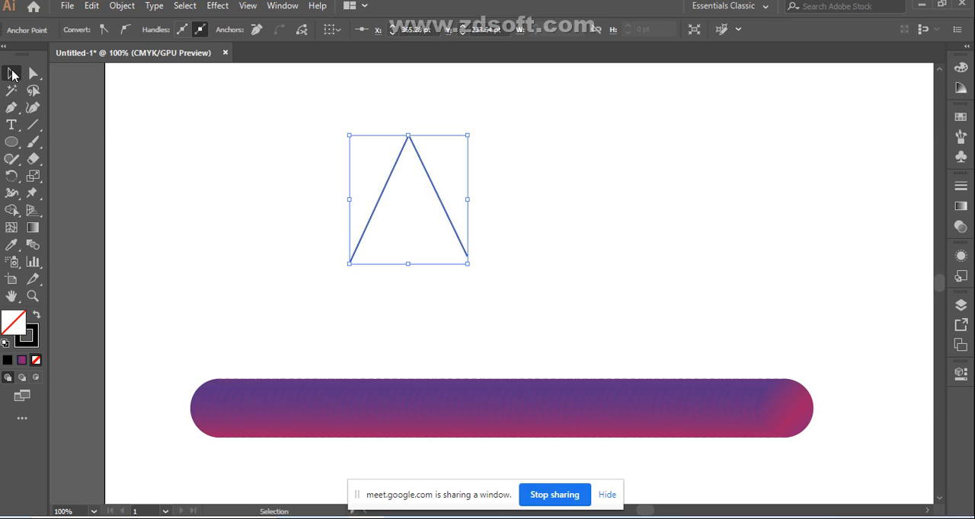
# Step: Replace the spine of the gradient-circle blend with the inverted-V path
pyautogui.click(224, 217)
pyautogui.moveTo(216, 176); pyautogui.dragTo(503, 509)
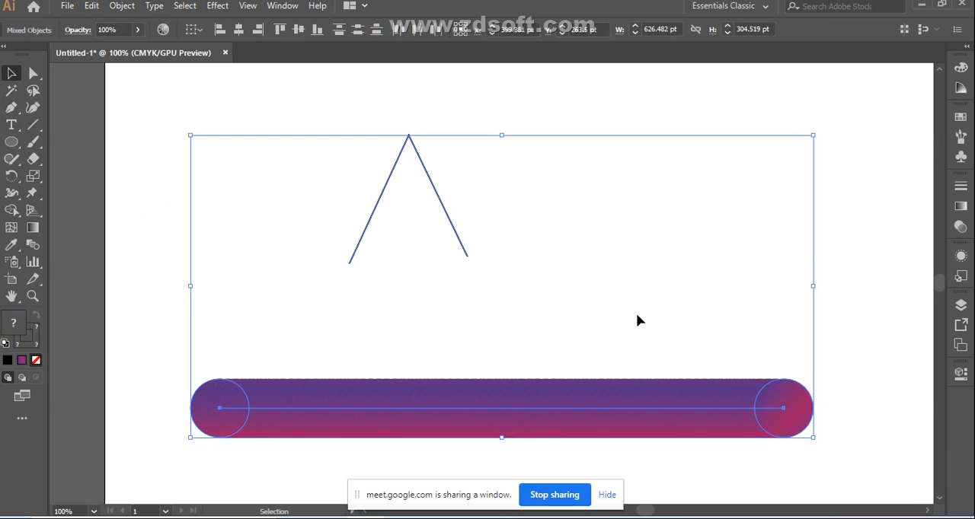
pyautogui.click(121, 6)
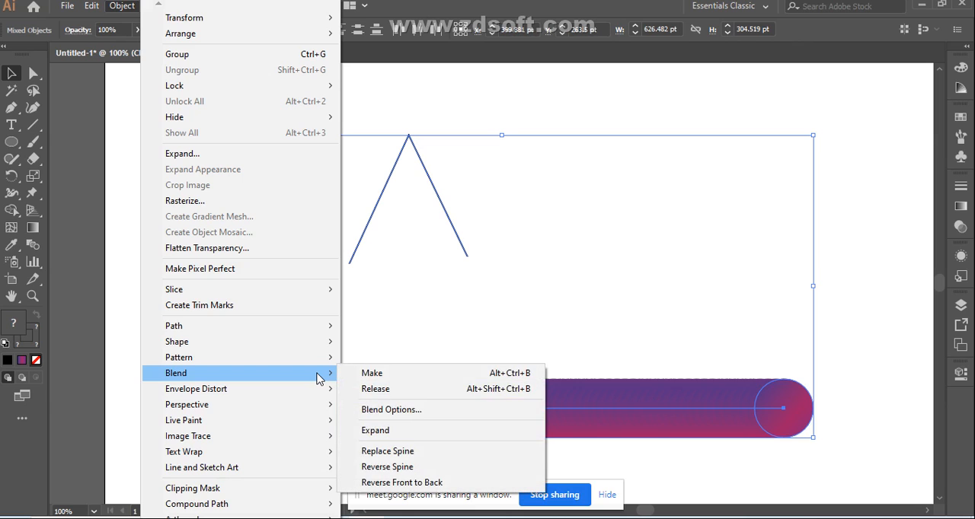
pyautogui.click(391, 458)
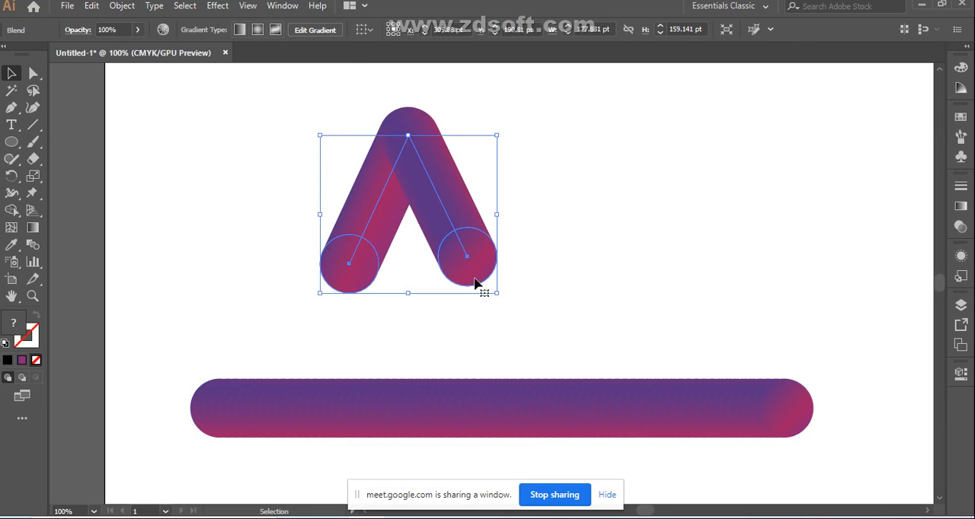
# Step: Nudge the inverted-V blend and the gradient bar slightly to the left
pyautogui.click(575, 247)
pyautogui.click(447, 226)
pyautogui.press('Left')
pyautogui.press('Left')
pyautogui.press('Left')
pyautogui.press('Left')
pyautogui.press('Left')
pyautogui.press('Left')
pyautogui.press('Left')
pyautogui.press('Left')
pyautogui.press('Left')
pyautogui.press('Left')
pyautogui.press('Left')
pyautogui.press('Left')
pyautogui.press('Left')
pyautogui.press('Left')
pyautogui.press('Left')
pyautogui.click(611, 246)
pyautogui.click(435, 253)
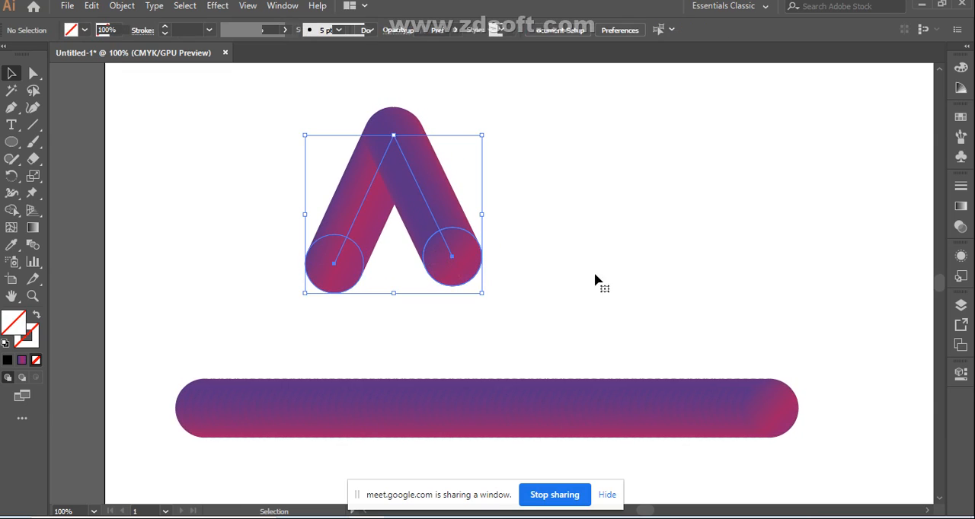
pyautogui.click(17, 148)
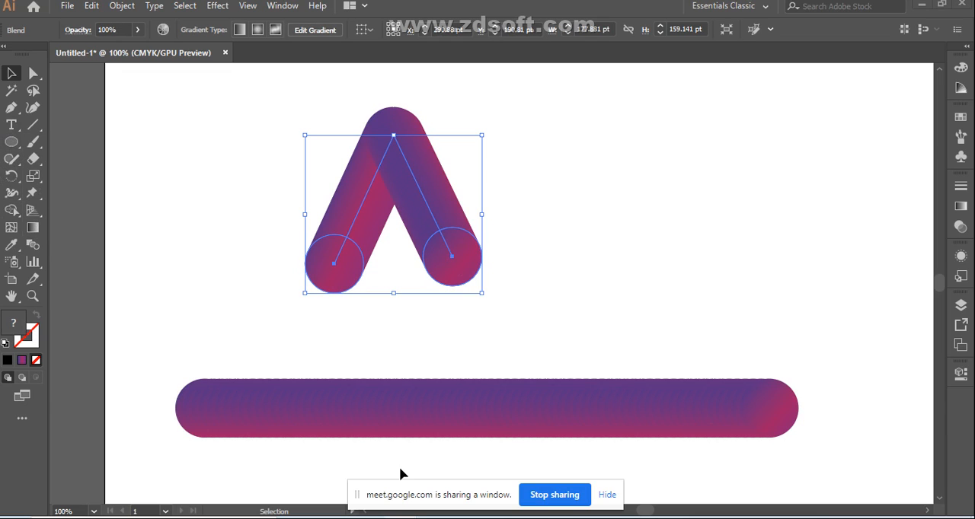
# Step: Switch to the Google Meet window, admit the waiting participant, and return to Illustrator
pyautogui.moveTo(394, 437)
pyautogui.click(355, 483)
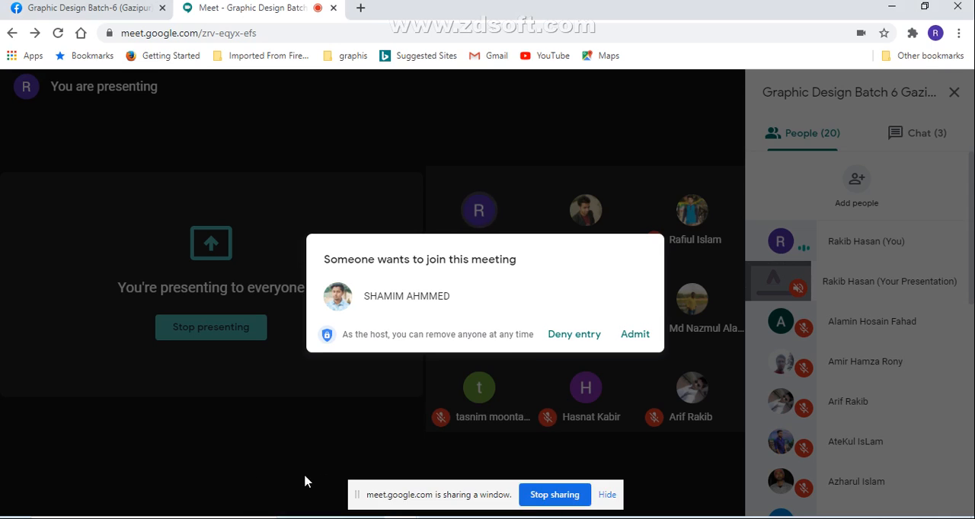
pyautogui.click(635, 335)
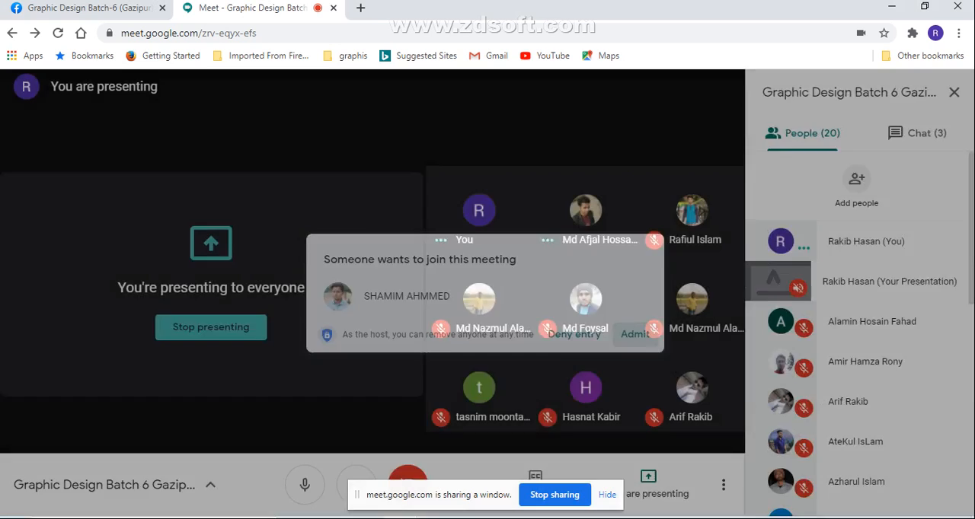
pyautogui.click(263, 518)
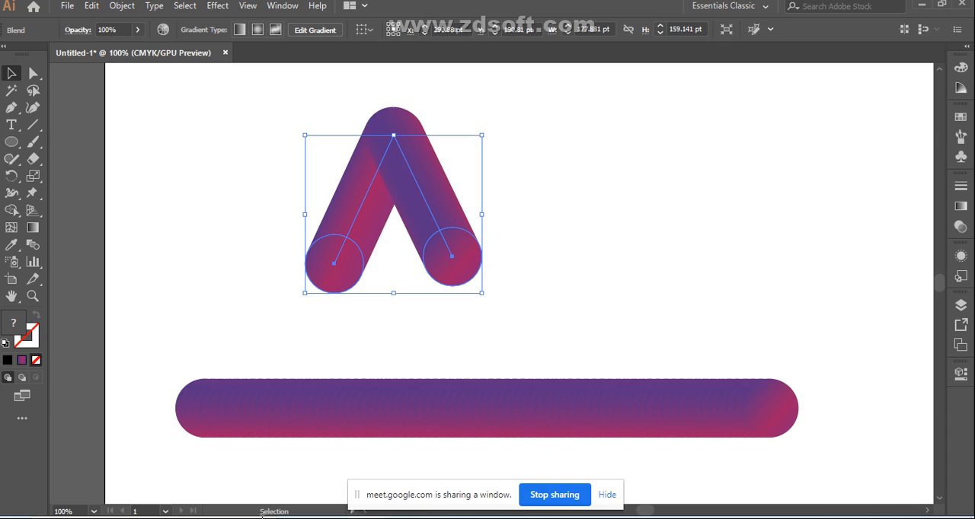
# Step: Draw the upright and upper arm of a block-letter E outline with the Pen tool beside the inverted-V blend
pyautogui.click(12, 108)
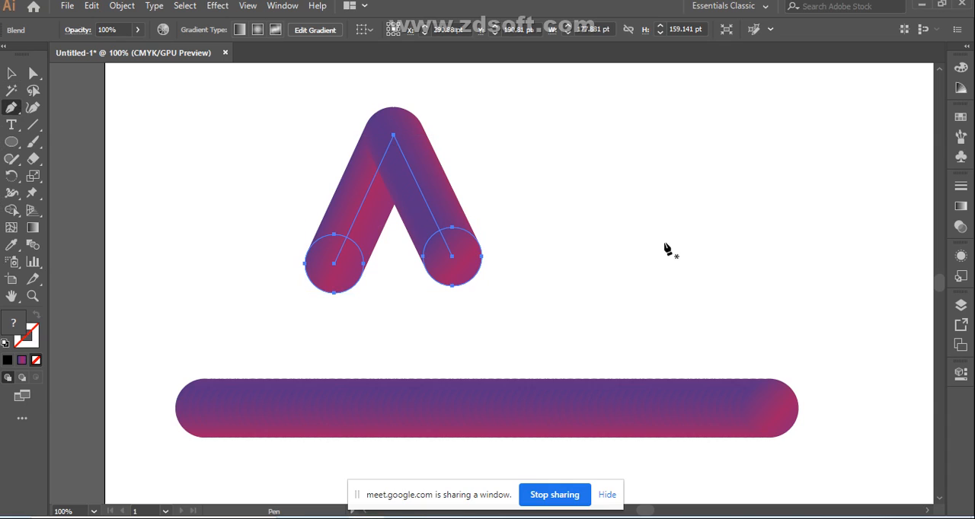
pyautogui.click(529, 268)
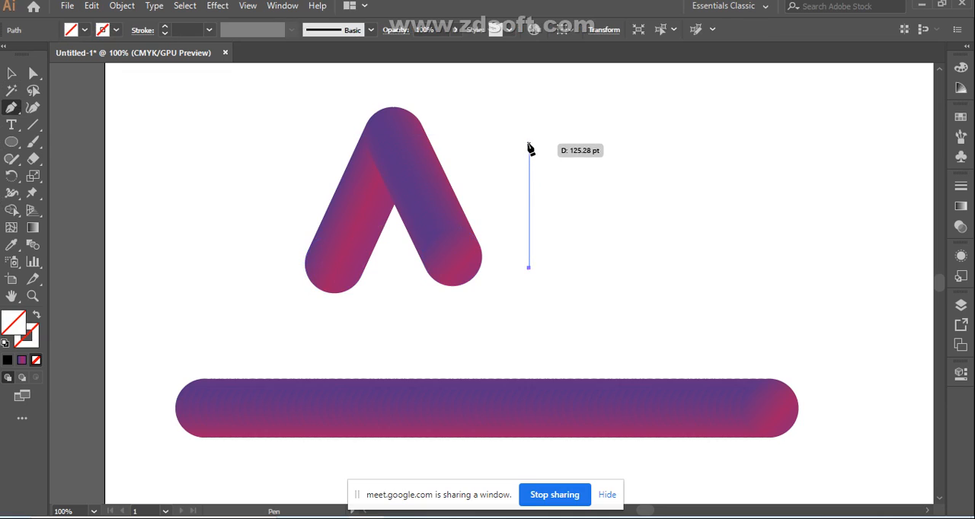
pyautogui.keyDown('shift'); pyautogui.click(528, 140); pyautogui.keyUp('shift')
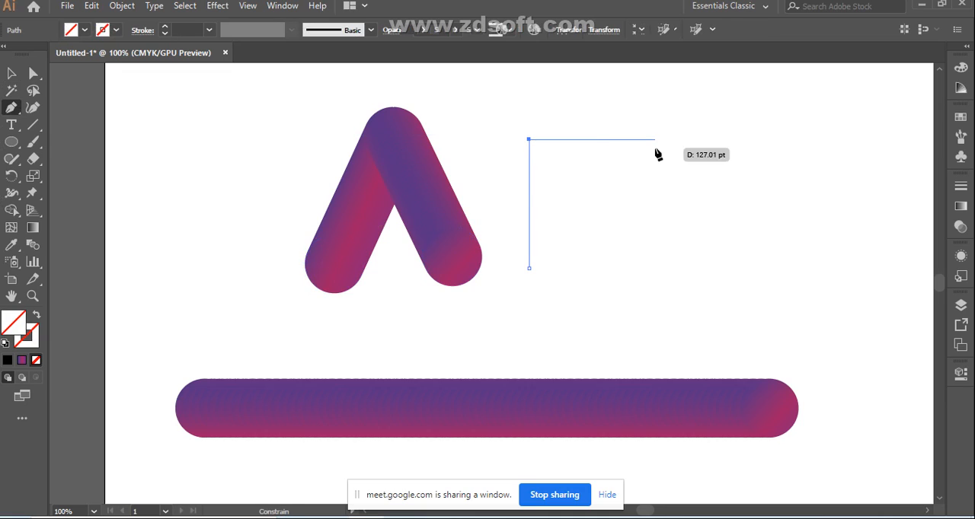
pyautogui.click(612, 140)
pyautogui.click(612, 184)
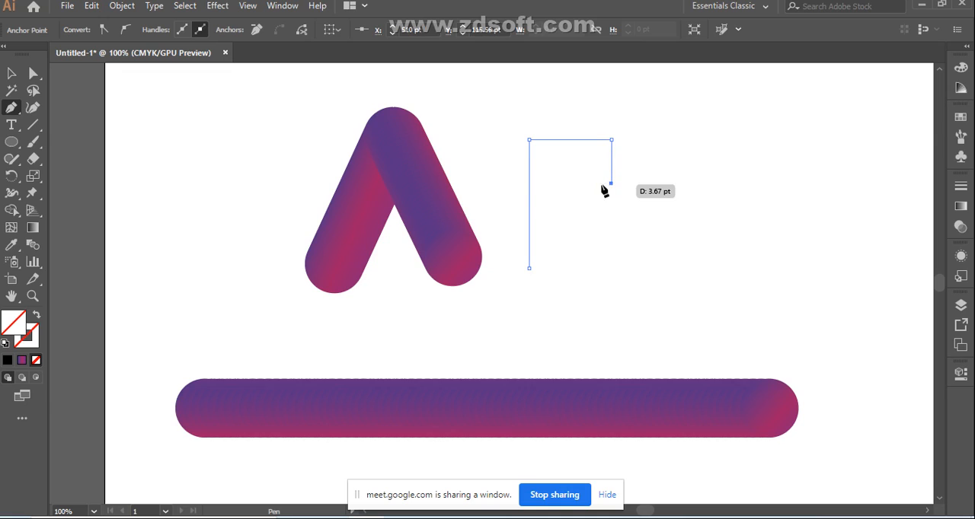
pyautogui.click(530, 179)
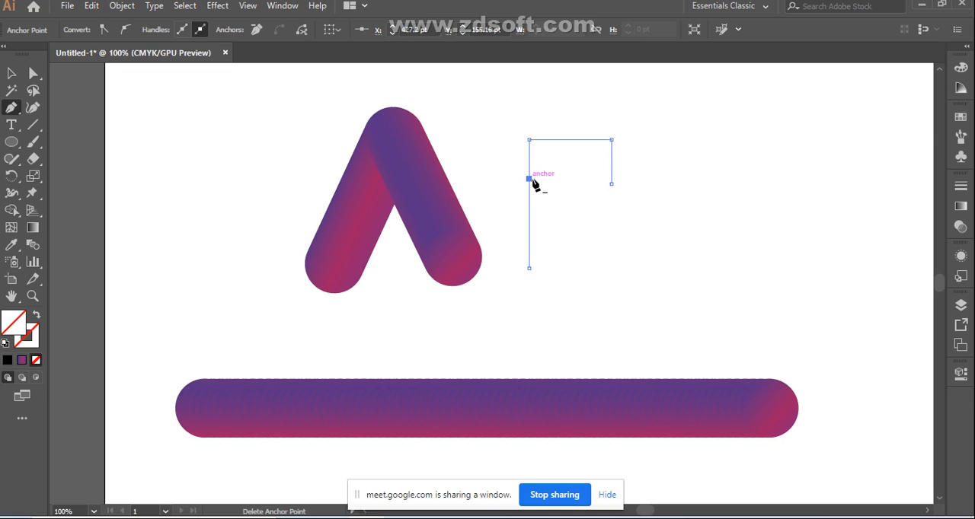
pyautogui.click(529, 180)
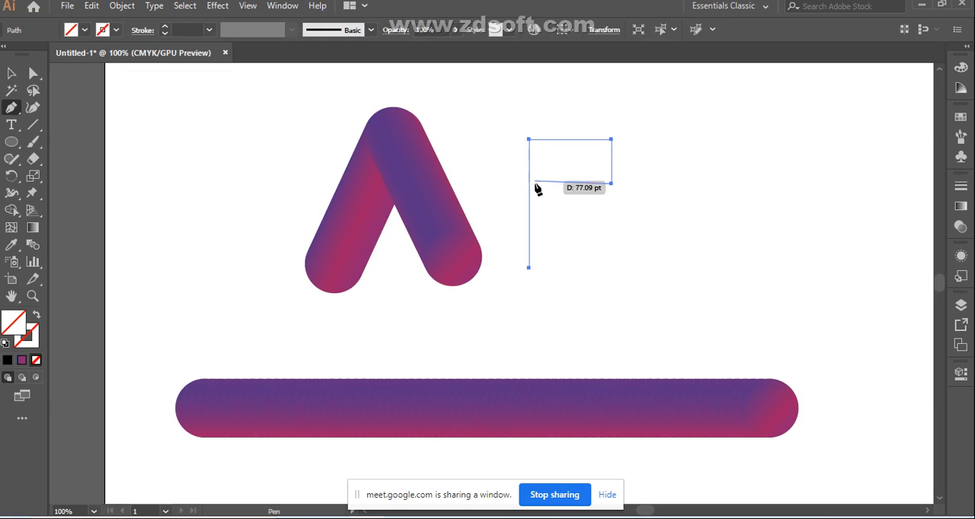
pyautogui.click(535, 179)
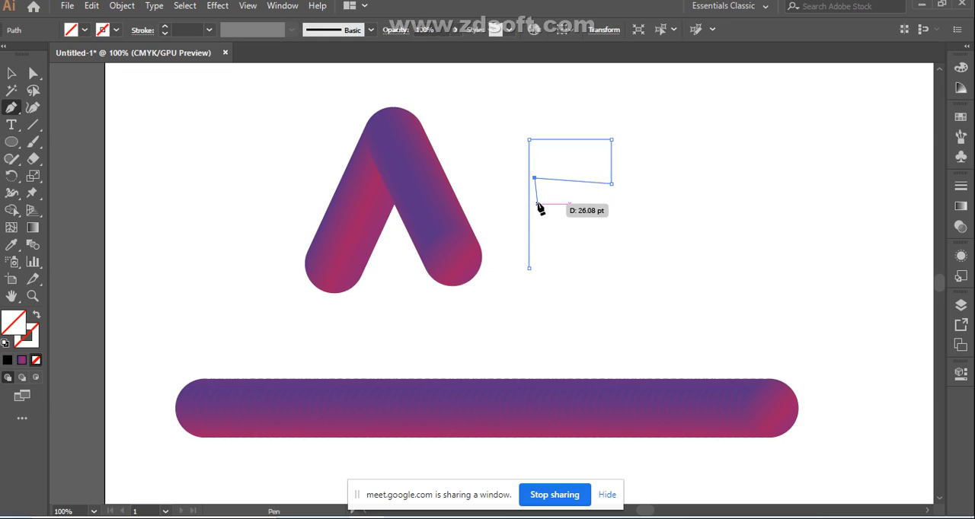
# Step: Add the middle and lower arms of the block-letter E and close the path at its starting point
pyautogui.click(538, 215)
pyautogui.click(598, 209)
pyautogui.click(599, 235)
pyautogui.click(545, 235)
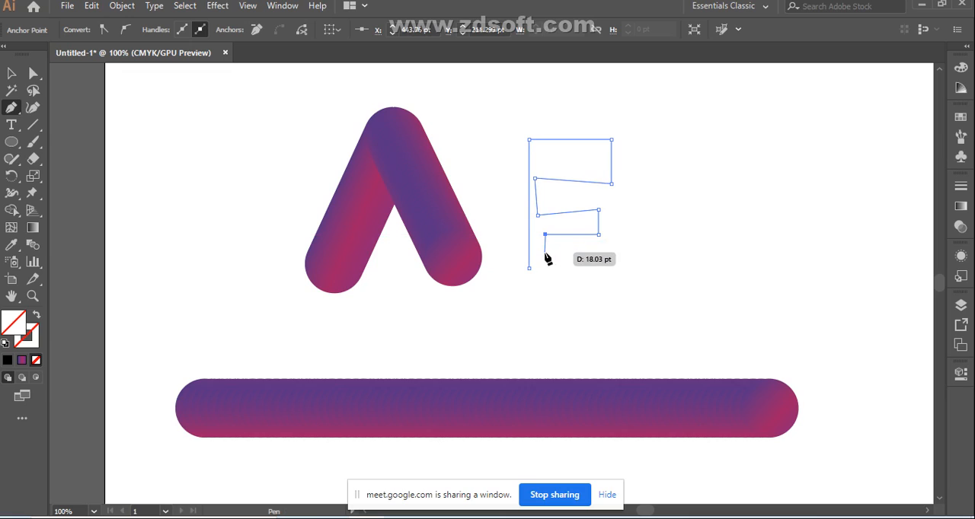
pyautogui.click(546, 253)
pyautogui.click(601, 258)
pyautogui.click(604, 293)
pyautogui.click(528, 293)
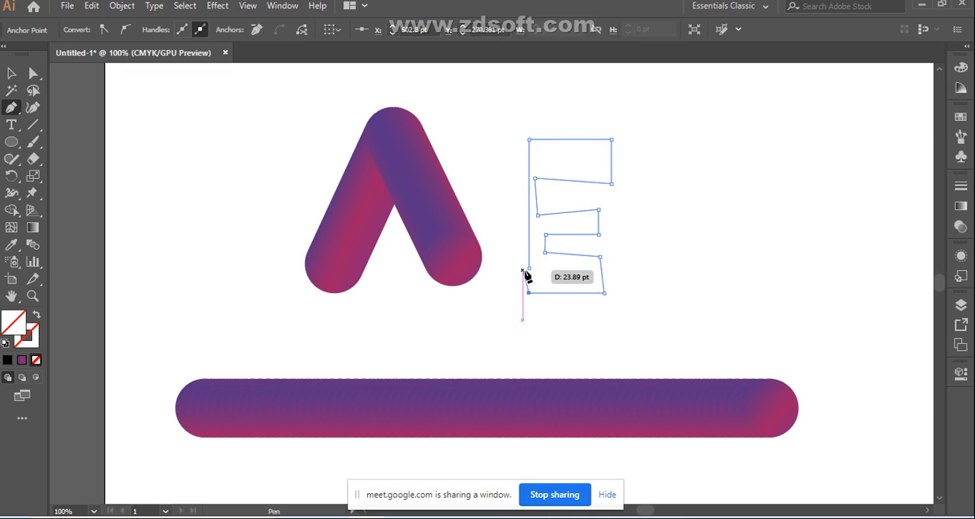
pyautogui.click(529, 269)
pyautogui.click(11, 73)
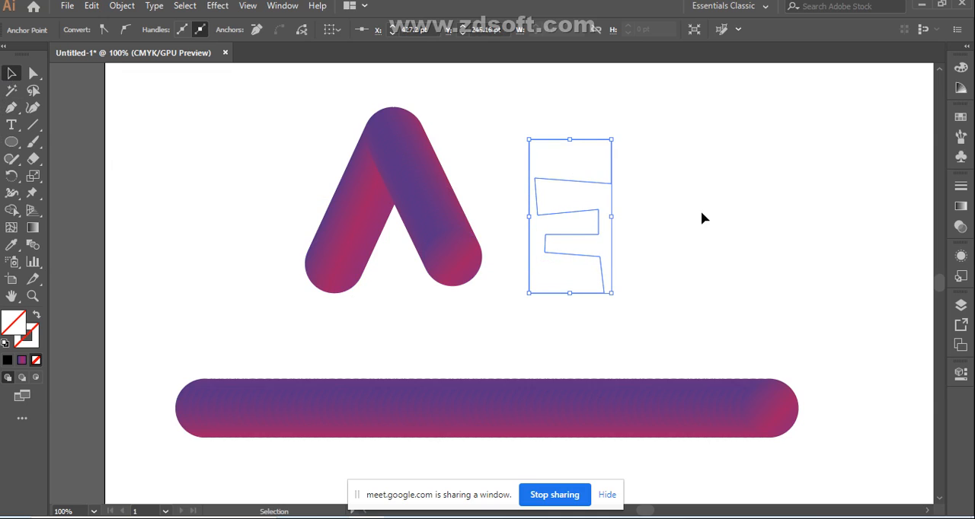
pyautogui.click(717, 191)
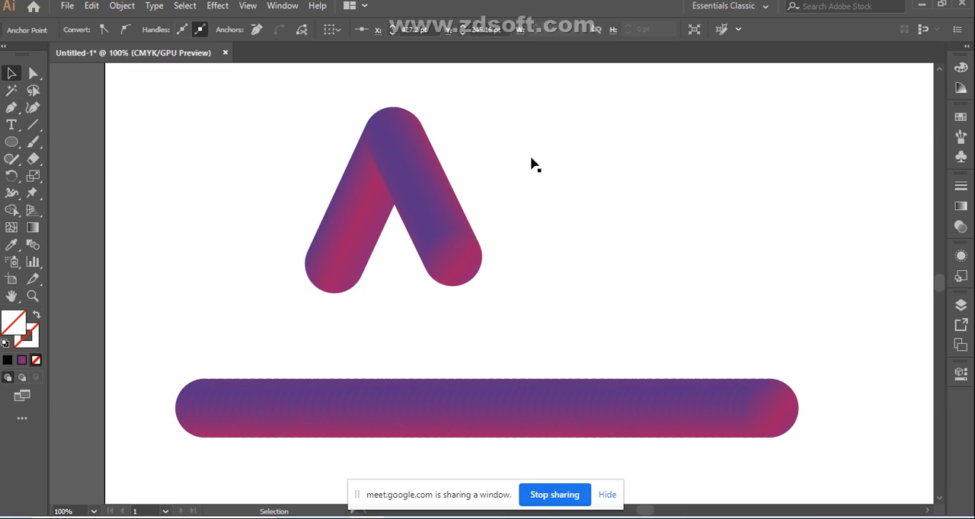
pyautogui.moveTo(740, 414); pyautogui.dragTo(743, 422)
pyautogui.hotkey('ctrl', 'a')
pyautogui.click(682, 143)
pyautogui.moveTo(697, 126); pyautogui.dragTo(538, 446)
pyautogui.hotkey('ctrl', 'h')
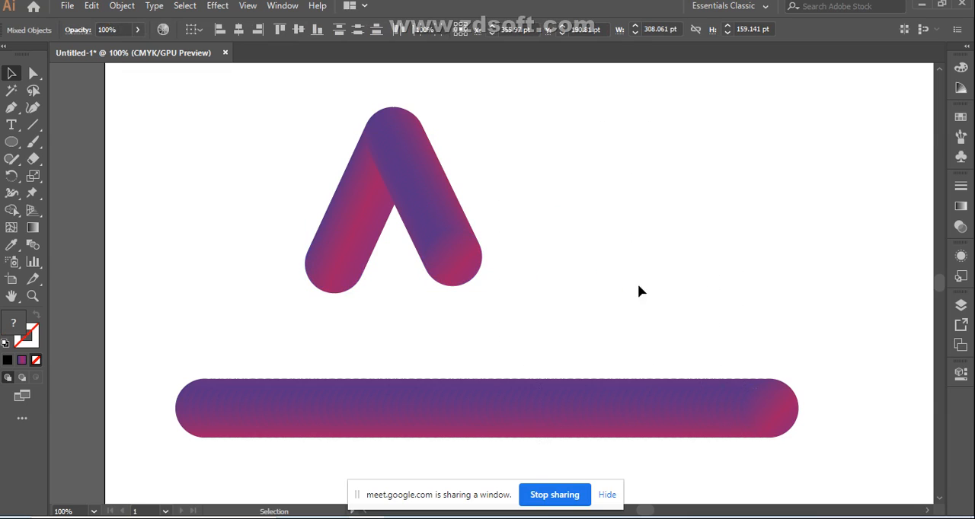
pyautogui.click(447, 250)
pyautogui.click(595, 234)
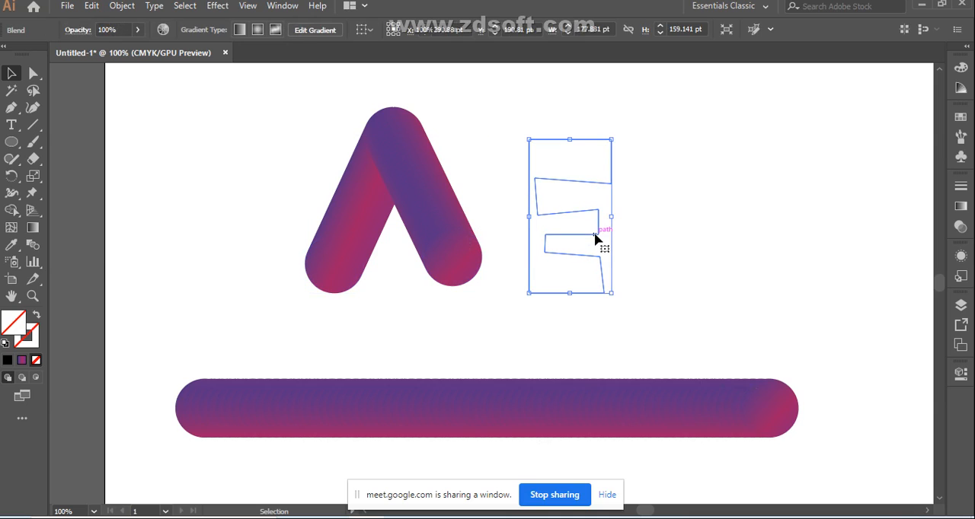
pyautogui.hotkey('ctrl', 'a')
pyautogui.click(683, 298)
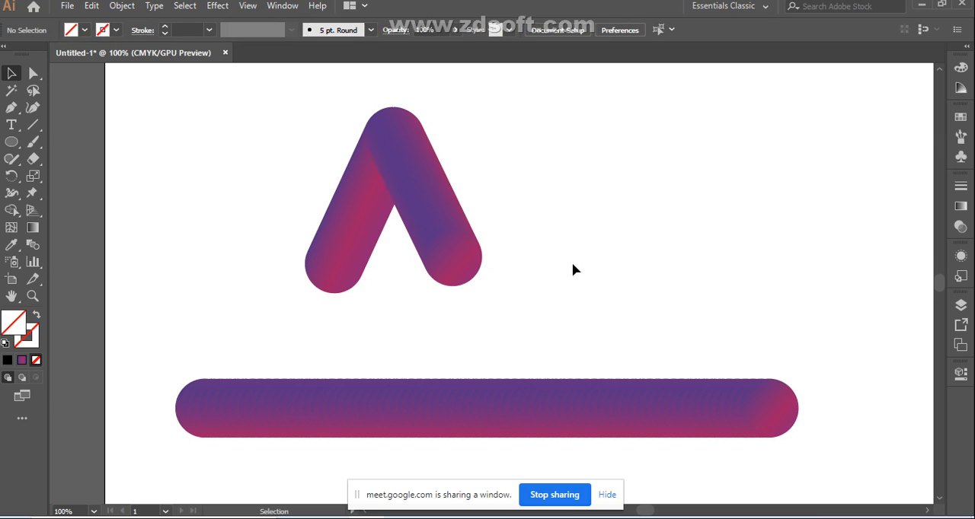
# Step: Move the E-shaped outline farther to the right, away from the inverted-V blend
pyautogui.moveTo(561, 218); pyautogui.dragTo(699, 210)
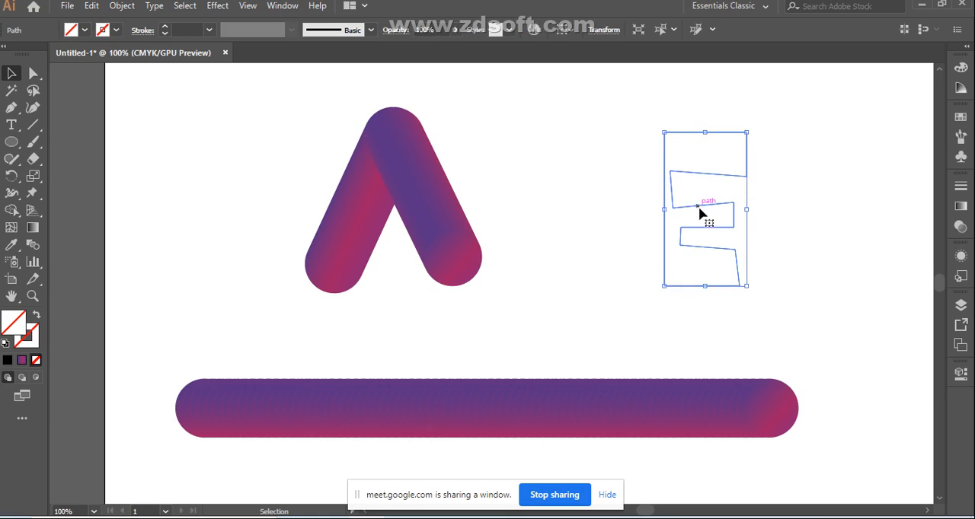
pyautogui.click(440, 248)
pyautogui.click(568, 260)
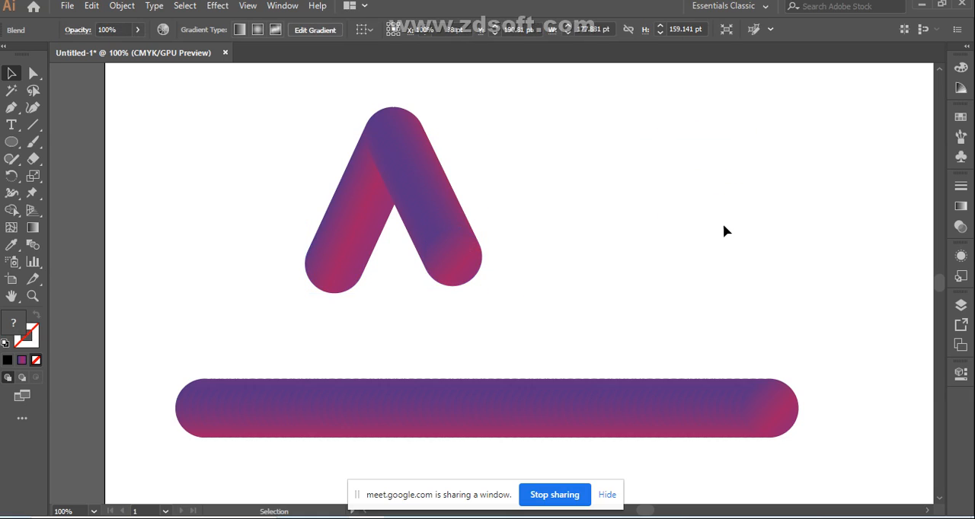
pyautogui.moveTo(706, 250); pyautogui.dragTo(729, 252)
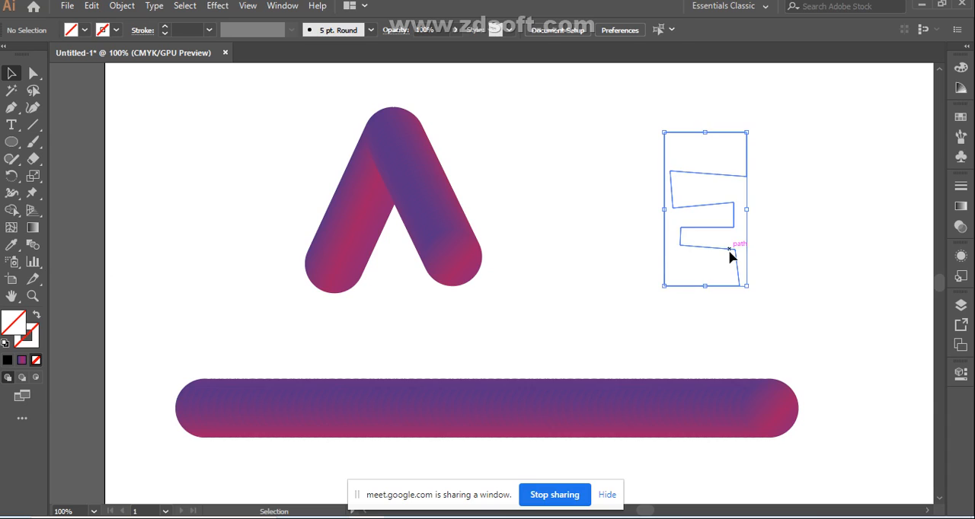
# Step: Select the inverted-V blend together with the E-shaped outline and replace the blend's spine with that outline
pyautogui.click(748, 405)
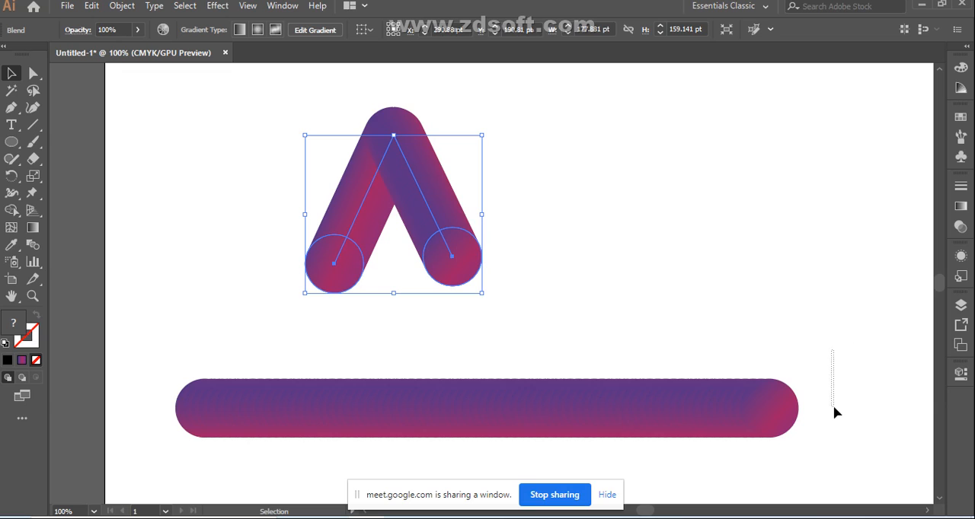
pyautogui.moveTo(835, 412); pyautogui.dragTo(716, 446)
pyautogui.scroll(-2, 733, 264)
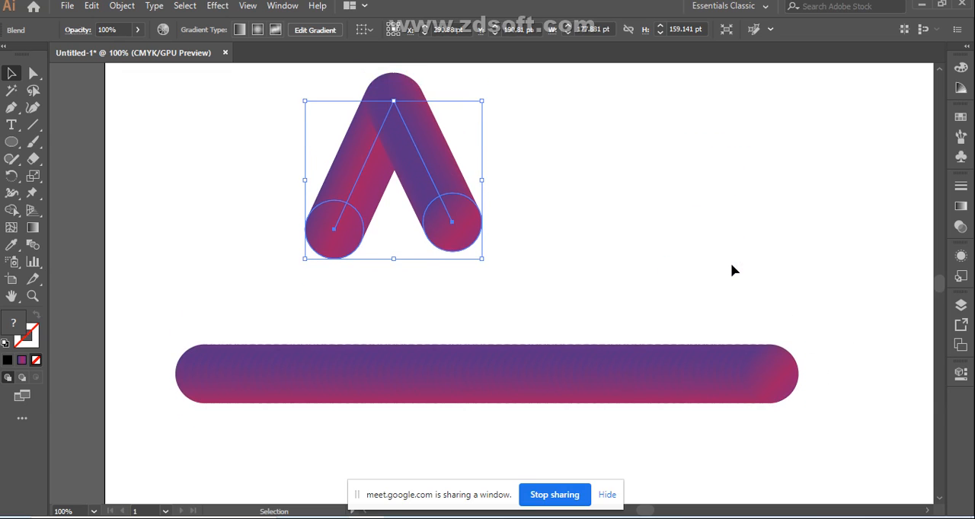
pyautogui.scroll(2, 731, 264)
pyautogui.click(531, 271)
pyautogui.click(447, 246)
pyautogui.moveTo(626, 147); pyautogui.dragTo(720, 261)
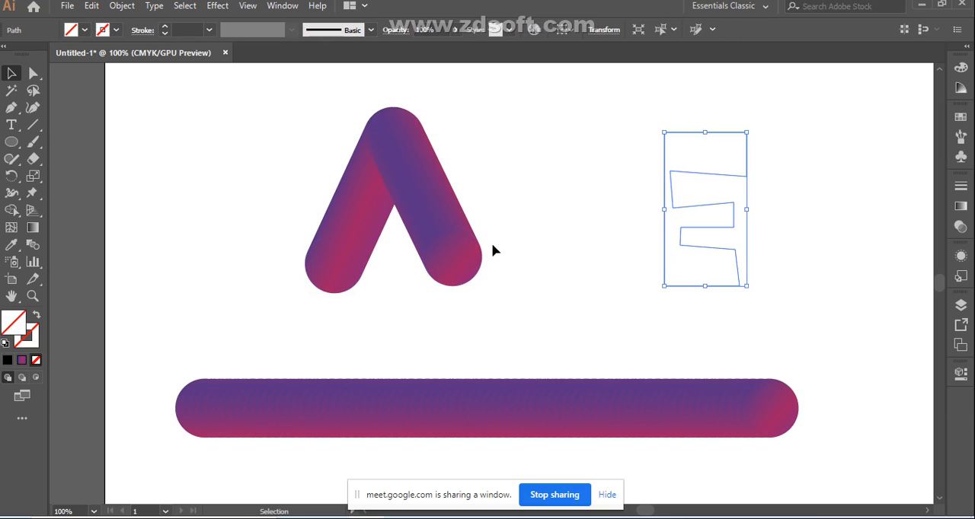
pyautogui.moveTo(289, 139); pyautogui.dragTo(733, 301)
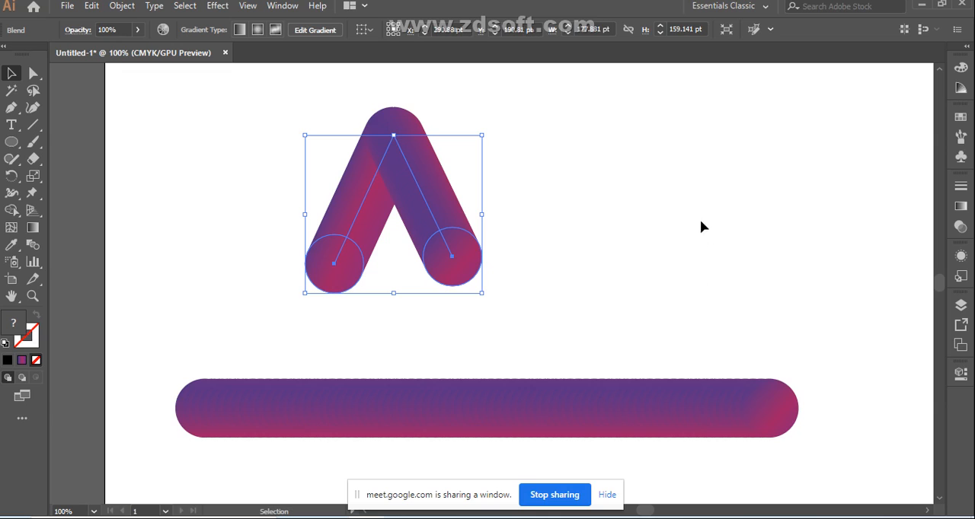
pyautogui.moveTo(770, 112); pyautogui.dragTo(196, 294)
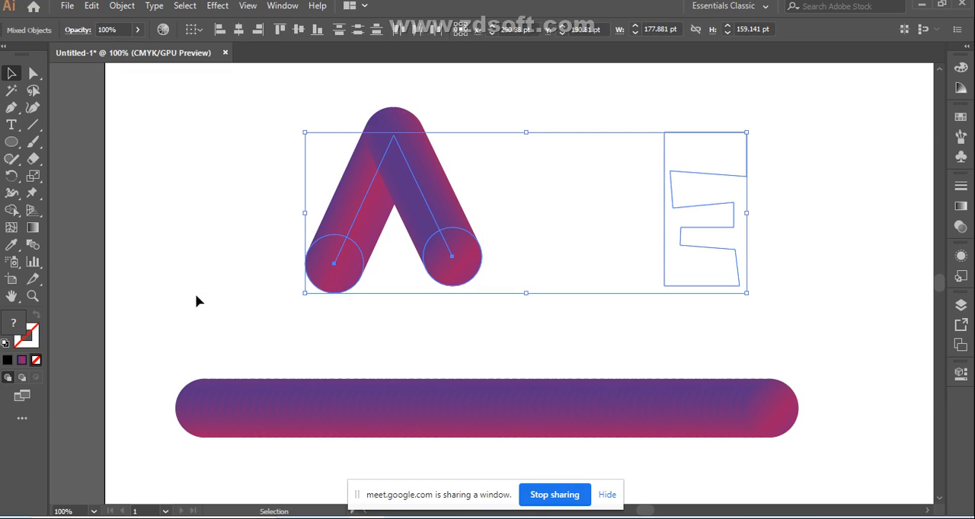
pyautogui.click(122, 6)
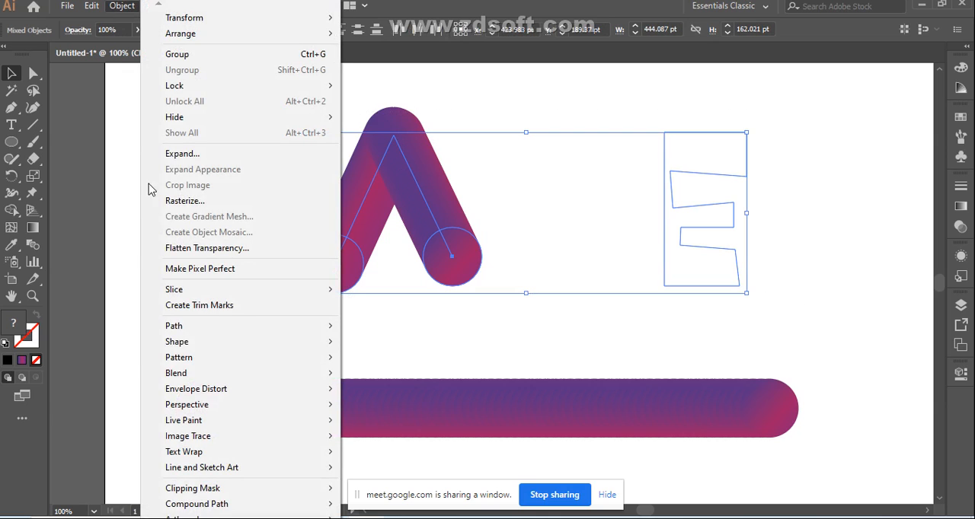
pyautogui.moveTo(331, 378)
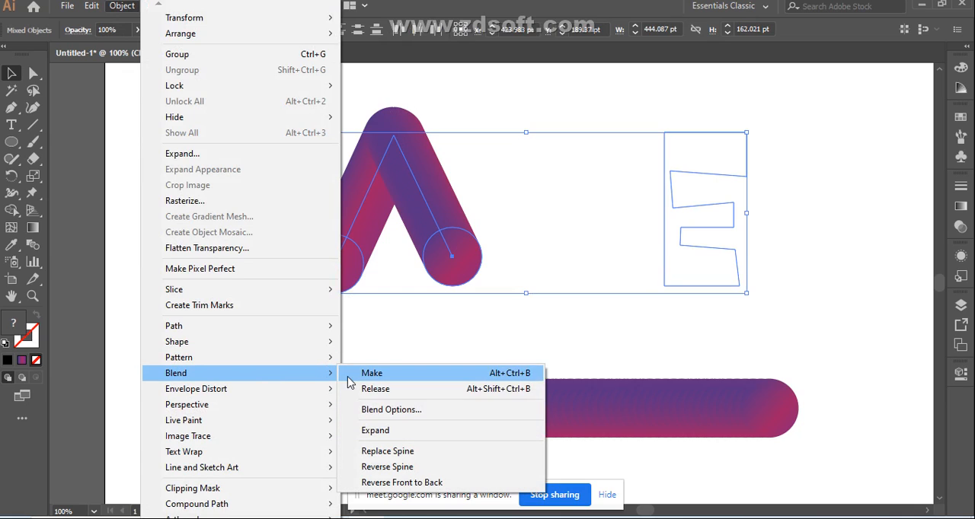
pyautogui.click(390, 452)
pyautogui.click(821, 261)
# Step: Undo the spine replacement on the E outline and delete all artwork from the artboard
pyautogui.hotkey('ctrl', 'z')
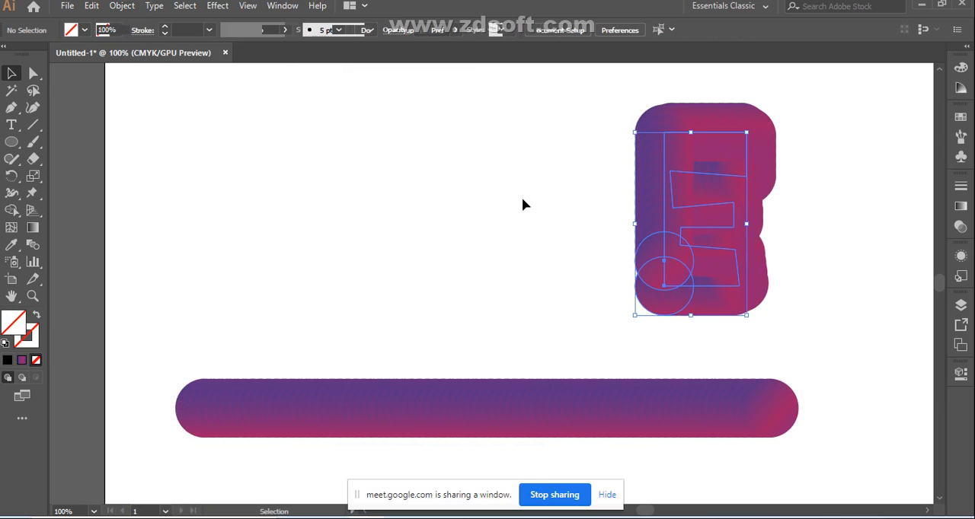
pyautogui.hotkey('ctrl', 'z')
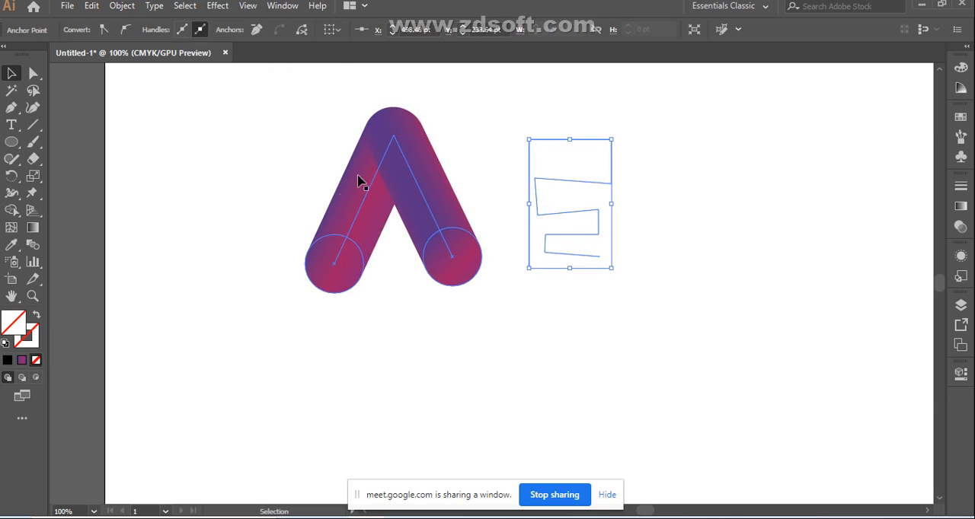
pyautogui.hotkey('ctrl', 'a')
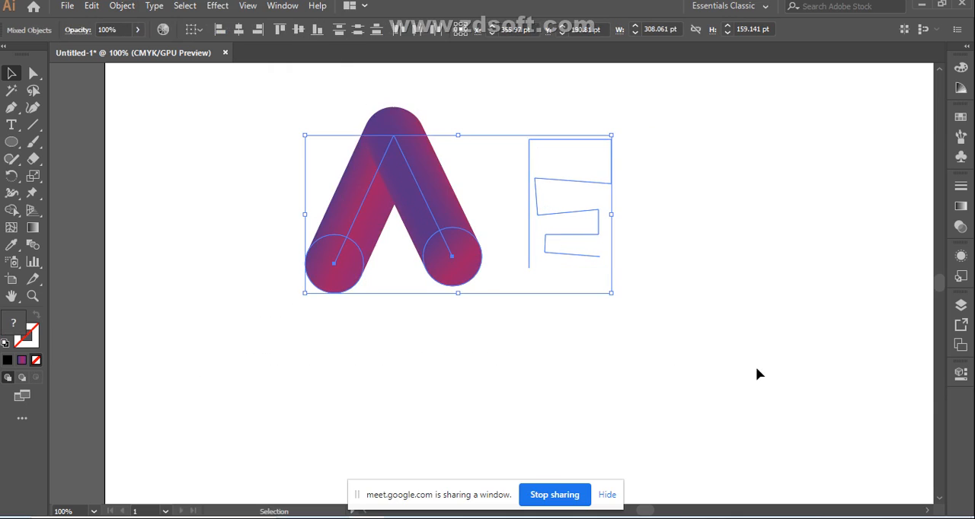
pyautogui.press('Delete')
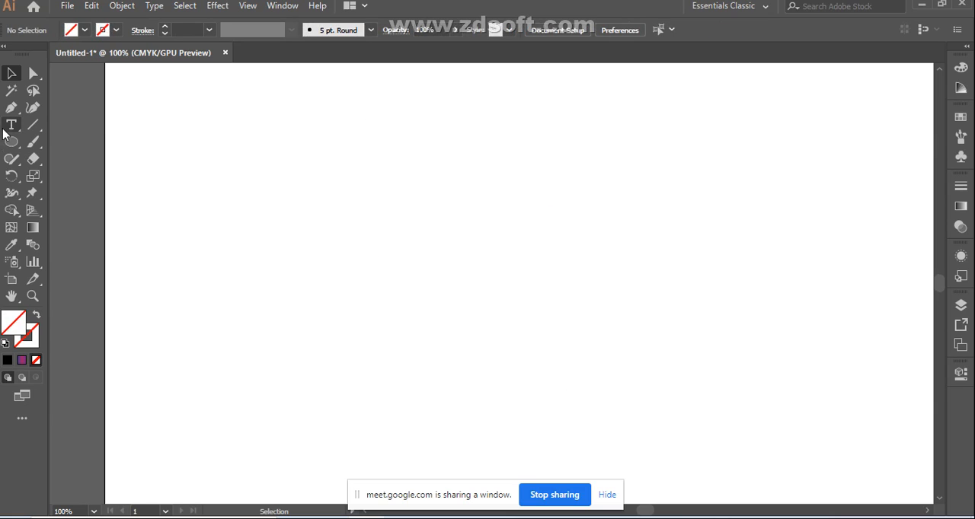
# Step: Draw a wide rectangle across the middle of the empty artboard with the Rectangle tool
pyautogui.rightClick(13, 146)
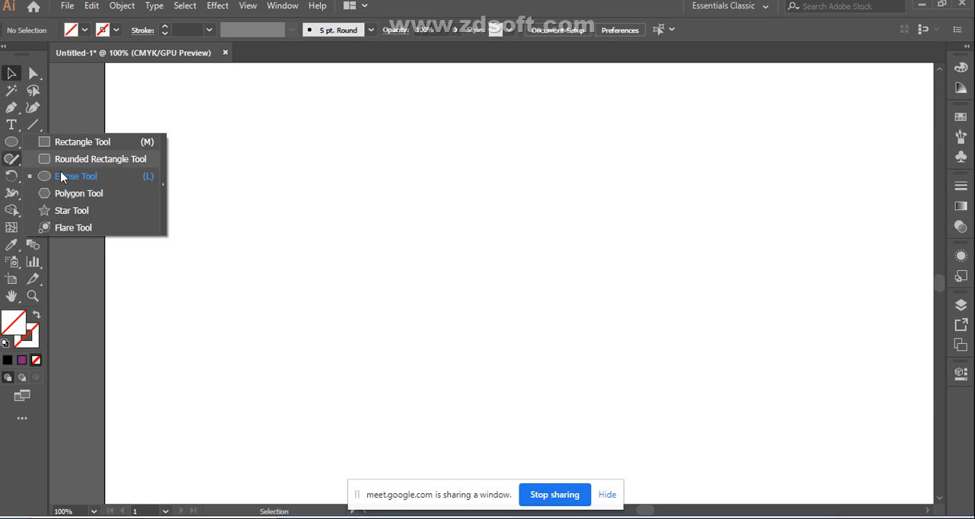
pyautogui.click(58, 144)
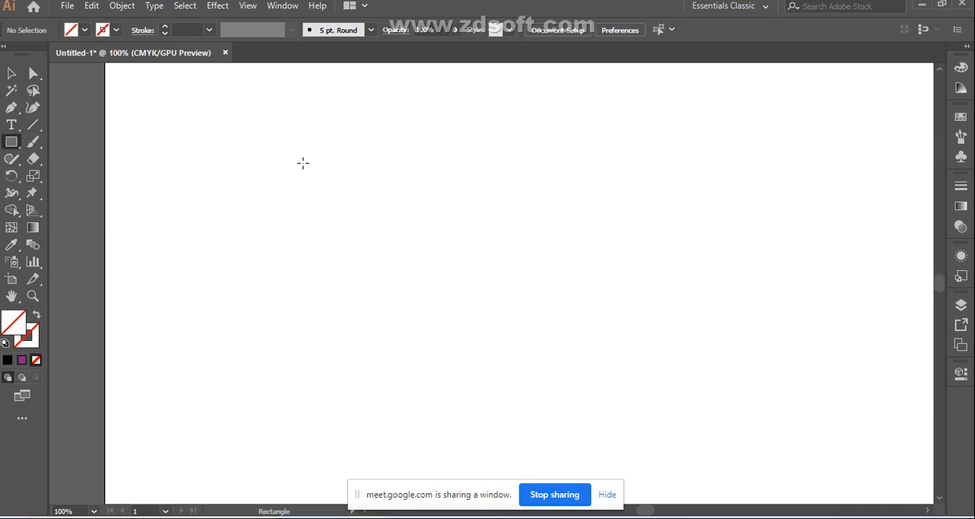
pyautogui.moveTo(229, 143); pyautogui.dragTo(820, 436)
pyautogui.moveTo(817, 386); pyautogui.dragTo(816, 386)
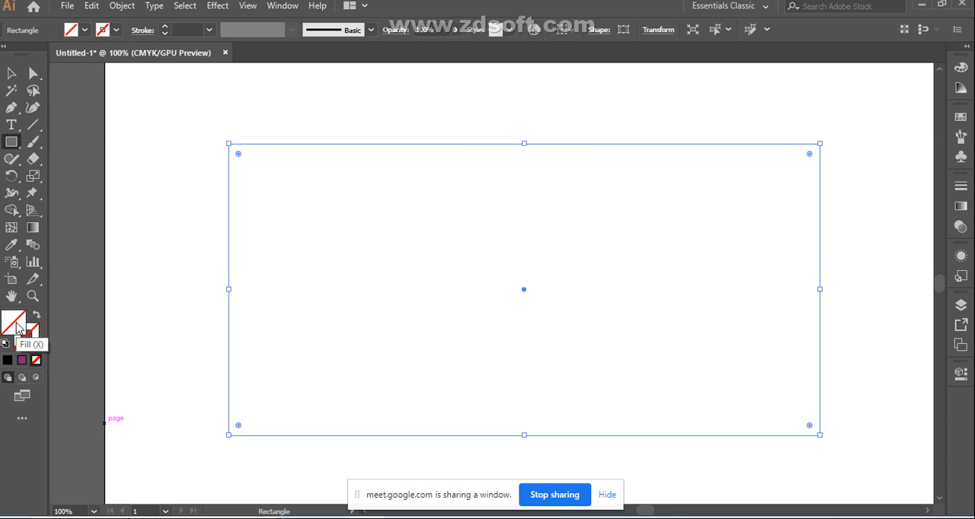
# Step: Fill the rectangle with a dark blue-violet from the CMYK spectrum (C 94.9, M 100, Y 0, K 0.78) and deselect it
pyautogui.click(961, 88)
pyautogui.click(961, 69)
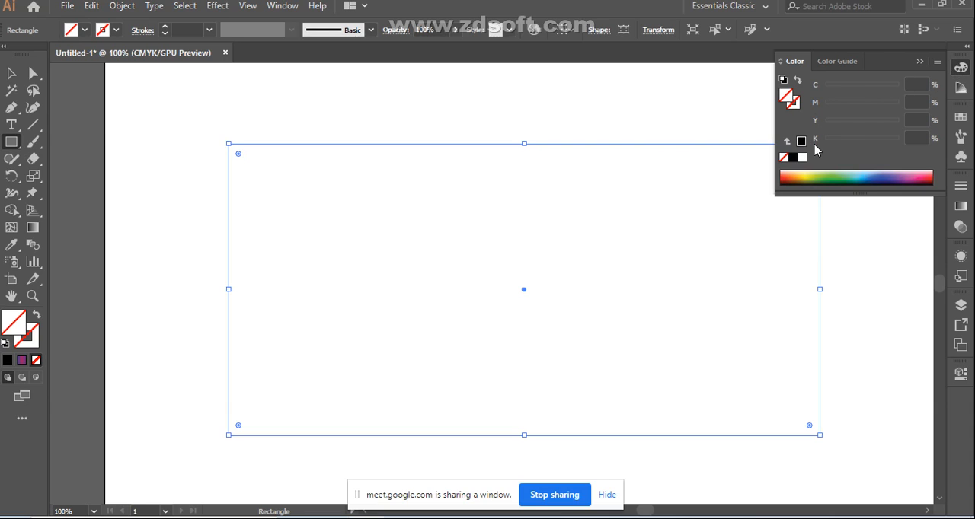
pyautogui.click(878, 173)
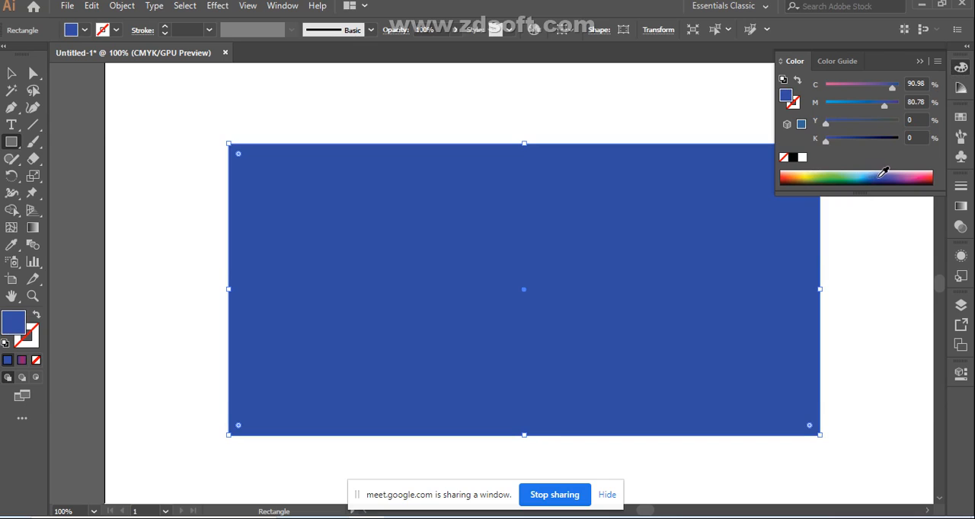
pyautogui.click(890, 178)
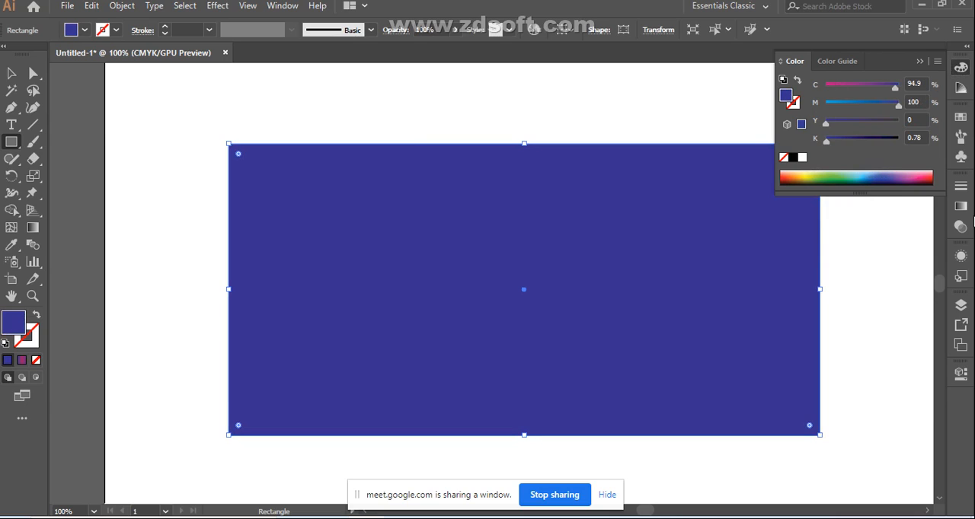
pyautogui.click(11, 73)
pyautogui.click(160, 124)
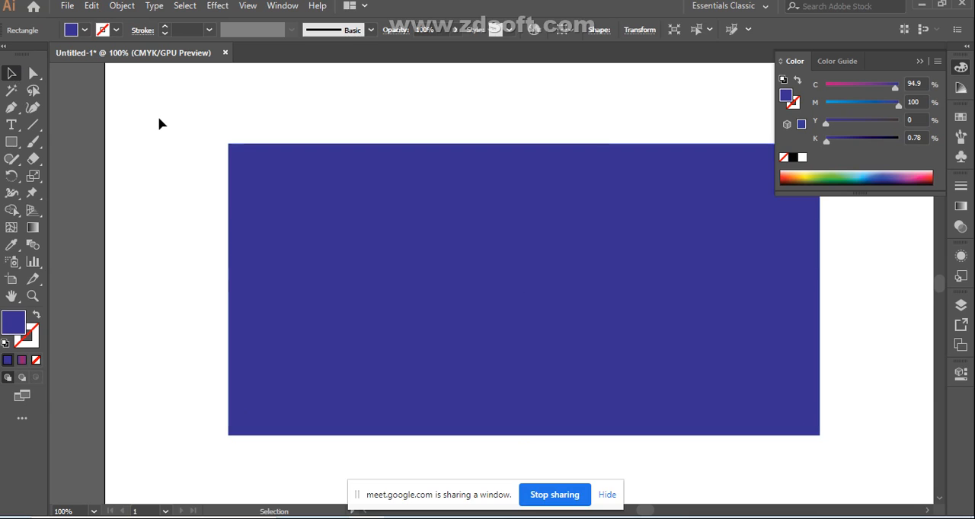
# Step: Lock Layer 1, which holds the blue-violet rectangle, and unlock it again
pyautogui.scroll(-1, 457, 250)
pyautogui.click(262, 263)
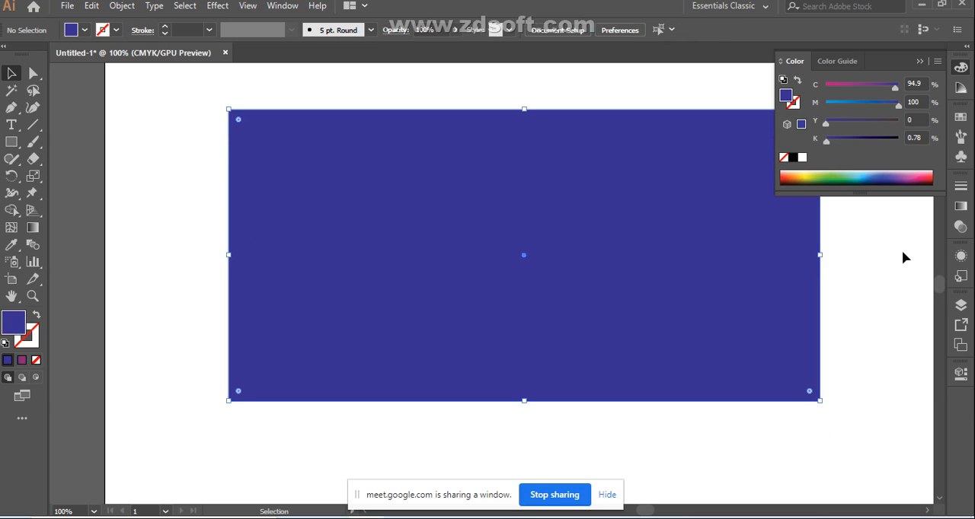
pyautogui.click(960, 306)
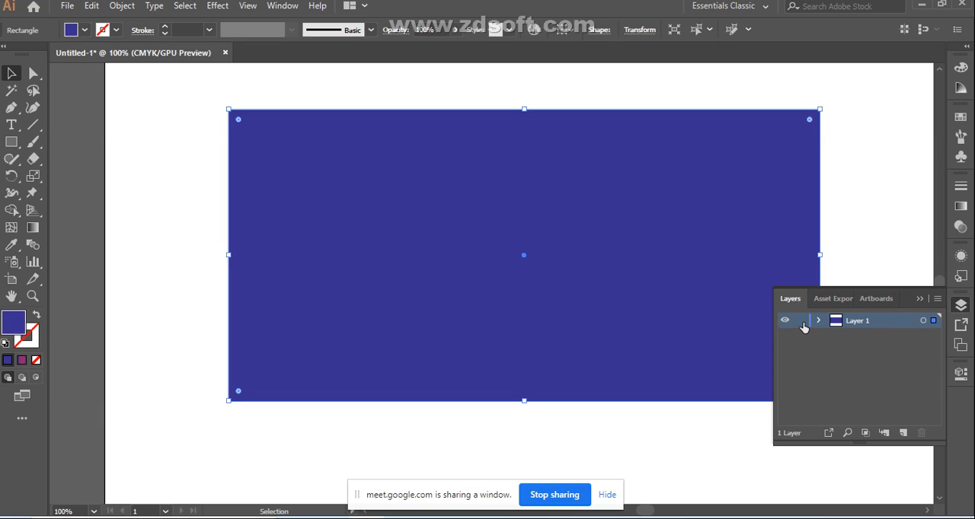
pyautogui.click(802, 321)
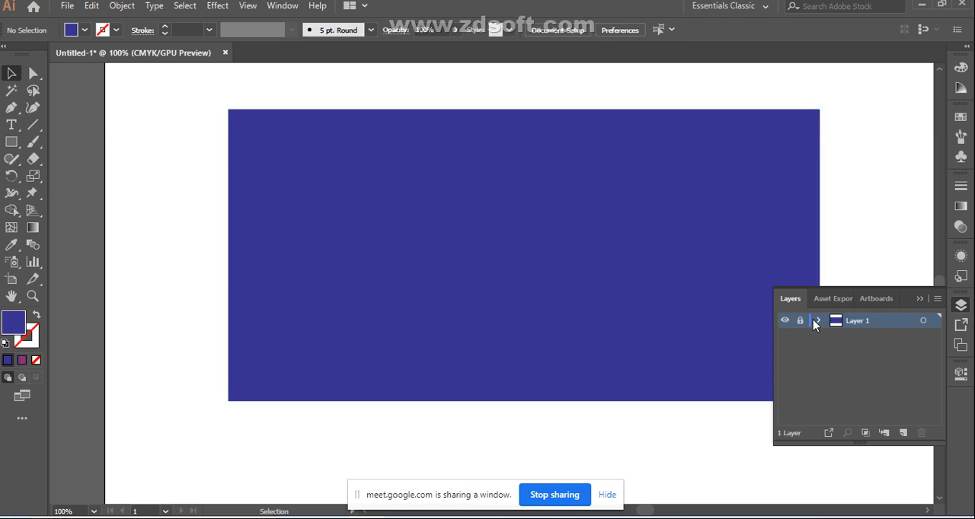
pyautogui.click(801, 321)
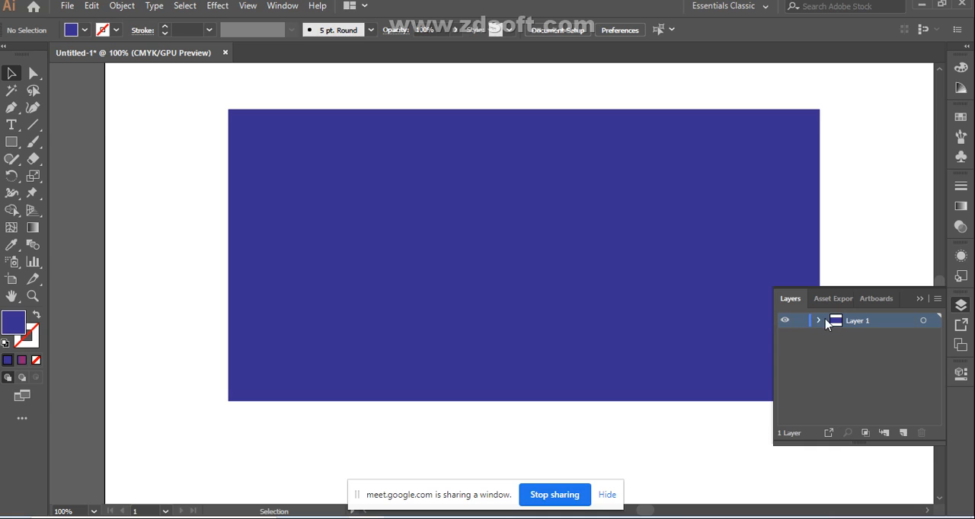
# Step: Draw a slanted straight path on the rectangle with the Pen tool, check its entry within Layer 1, and delete the path
pyautogui.click(13, 109)
pyautogui.click(317, 220)
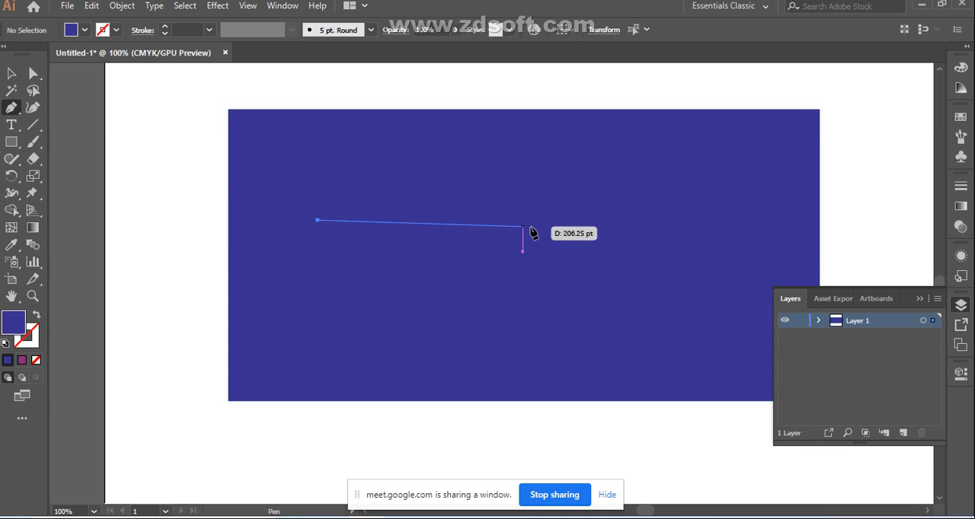
pyautogui.click(537, 272)
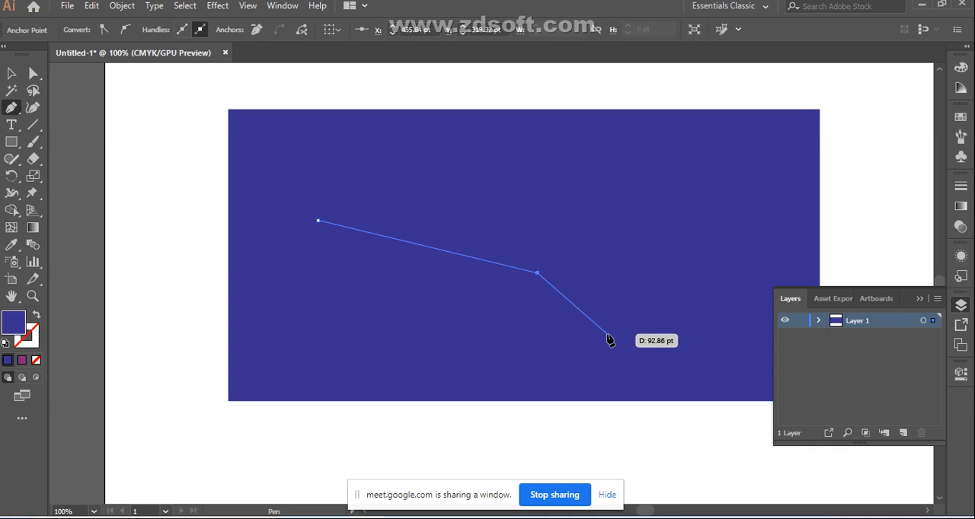
pyautogui.click(818, 321)
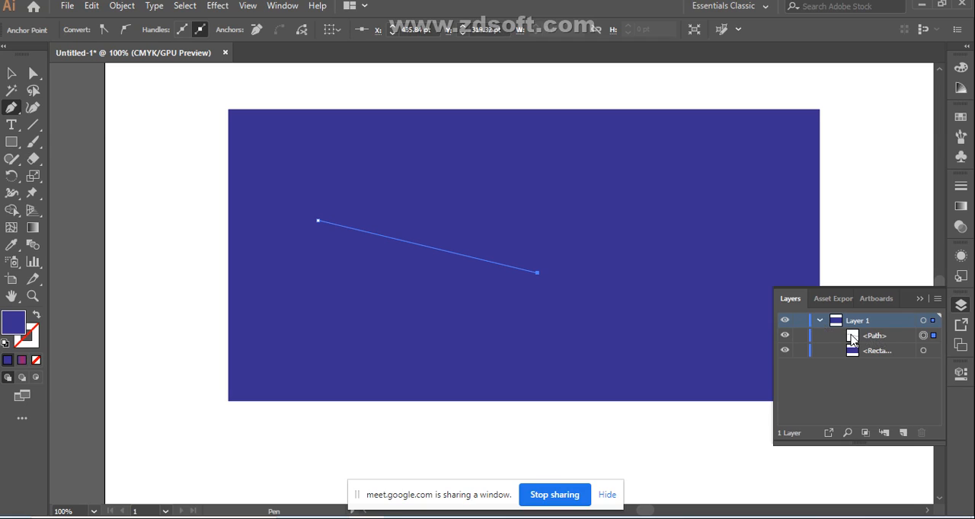
pyautogui.click(820, 321)
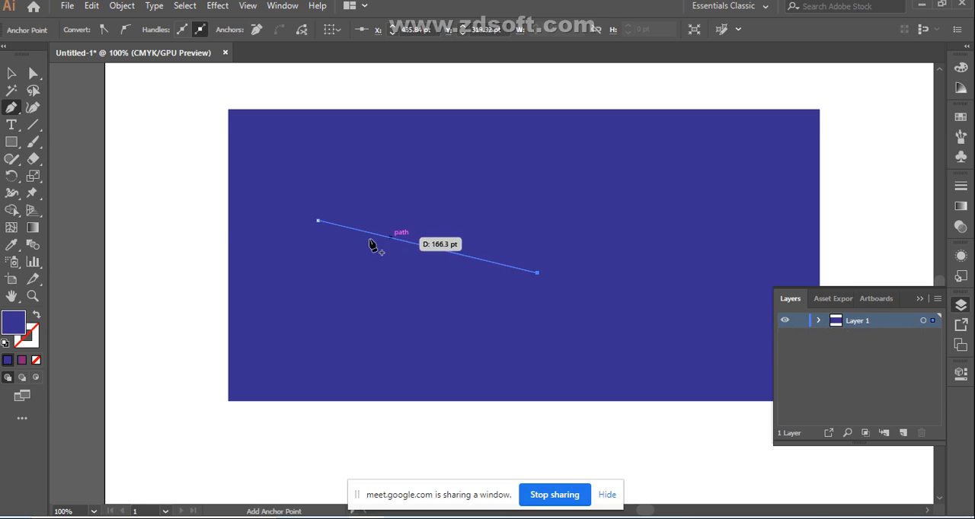
pyautogui.click(11, 73)
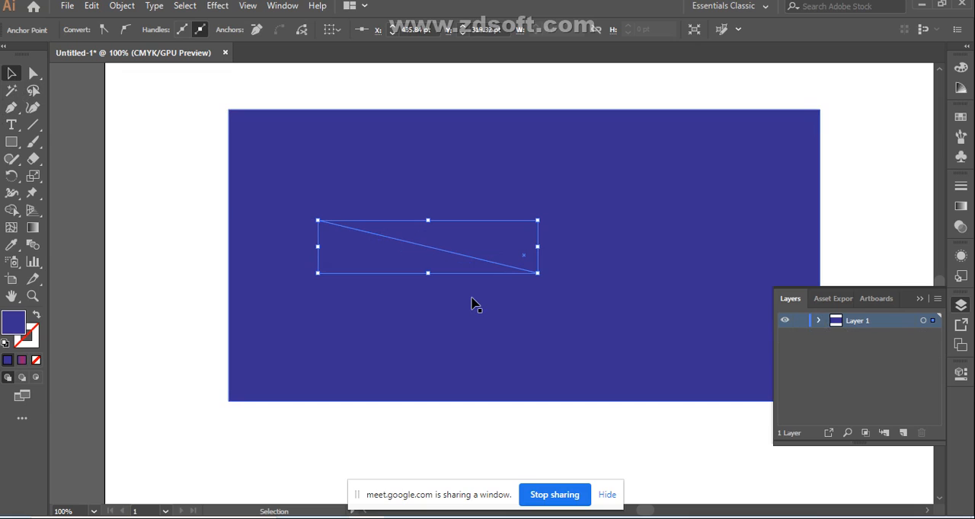
pyautogui.press('Delete')
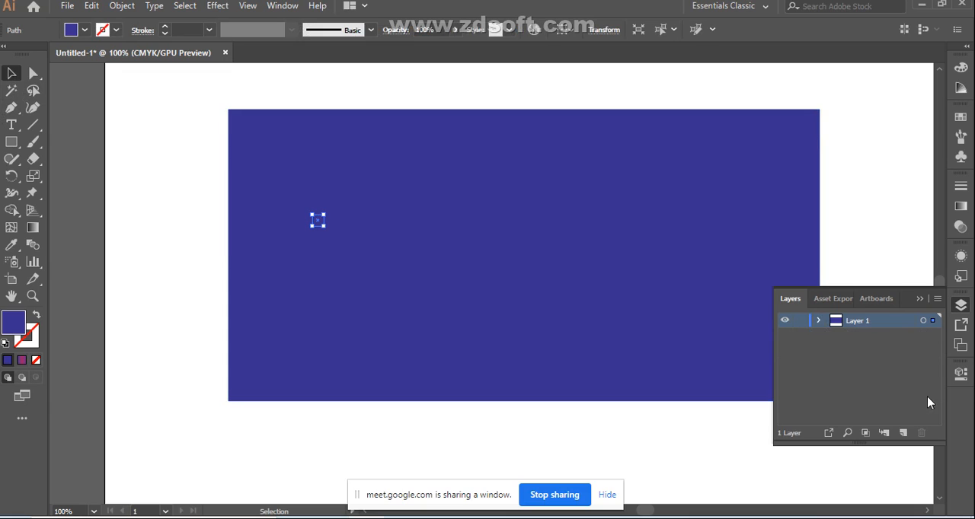
# Step: Lock Layer 1 and add a new layer above it
pyautogui.click(800, 322)
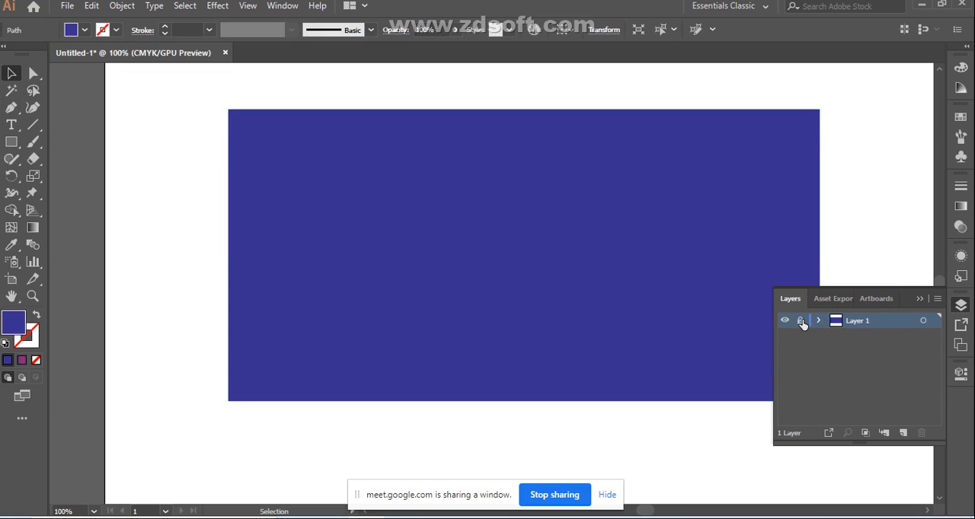
pyautogui.click(904, 434)
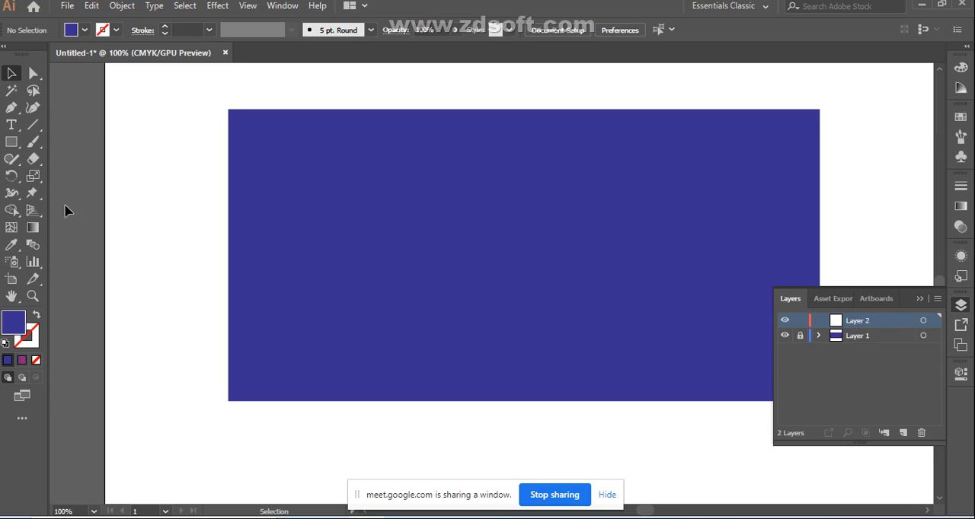
# Step: For Pen drawing, set no fill and a very dark violet stroke (C 86.67, M 88.63, Y 47.06, K 66.67)
pyautogui.click(12, 111)
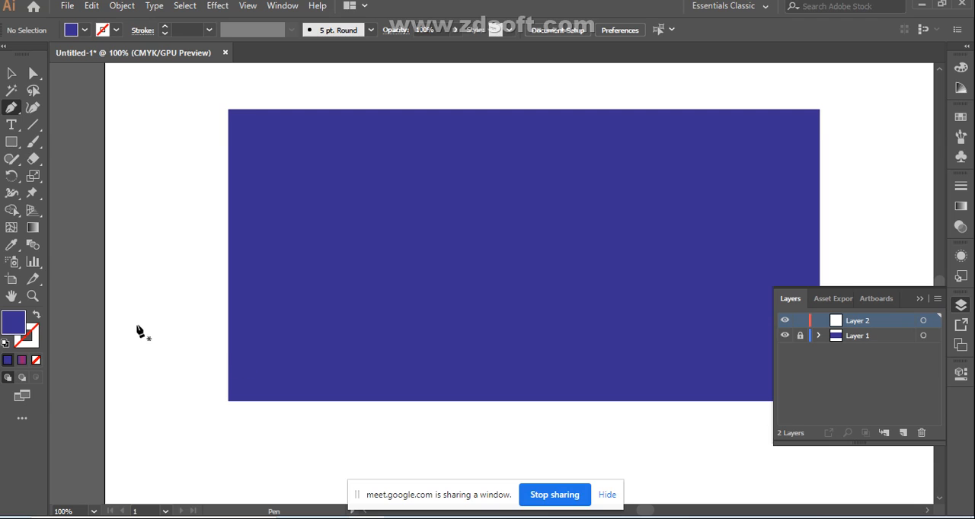
pyautogui.click(36, 316)
pyautogui.doubleClick(29, 338)
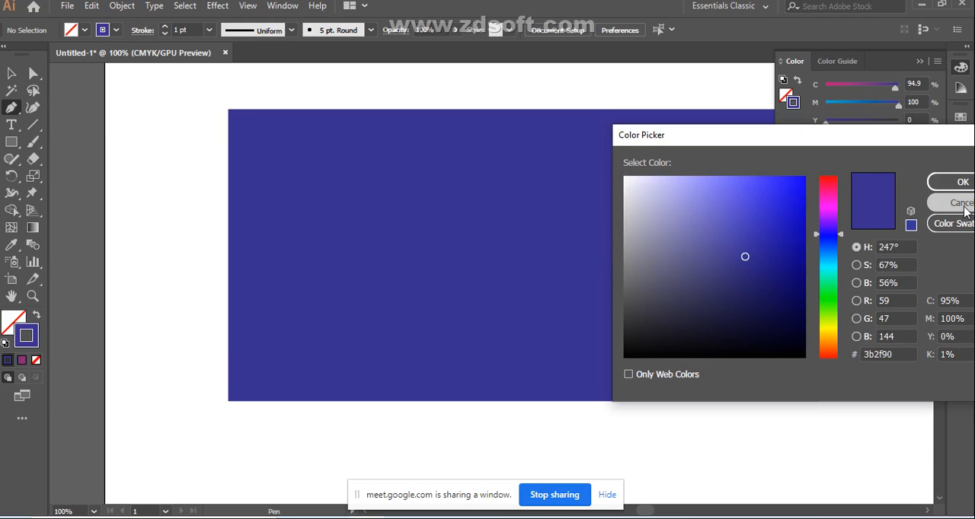
pyautogui.click(961, 203)
pyautogui.click(894, 182)
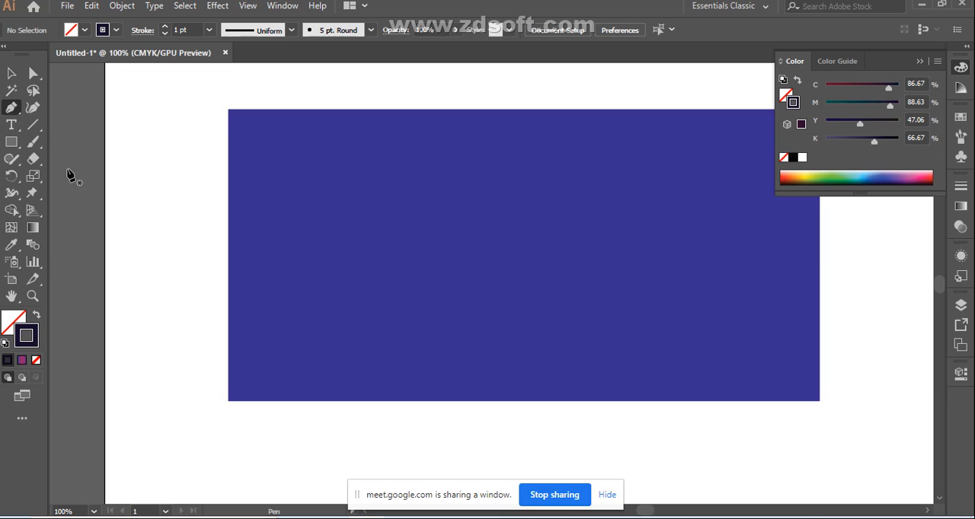
# Step: Draw an open wavy path of three alternating arcs from the rectangle's left edge to near its right edge with the Pen tool
pyautogui.click(237, 332)
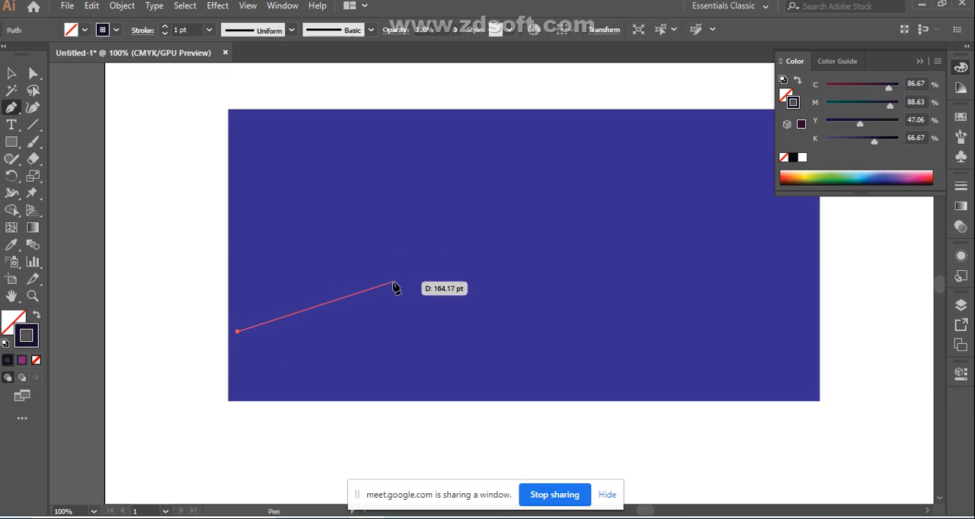
pyautogui.moveTo(393, 282); pyautogui.dragTo(479, 385)
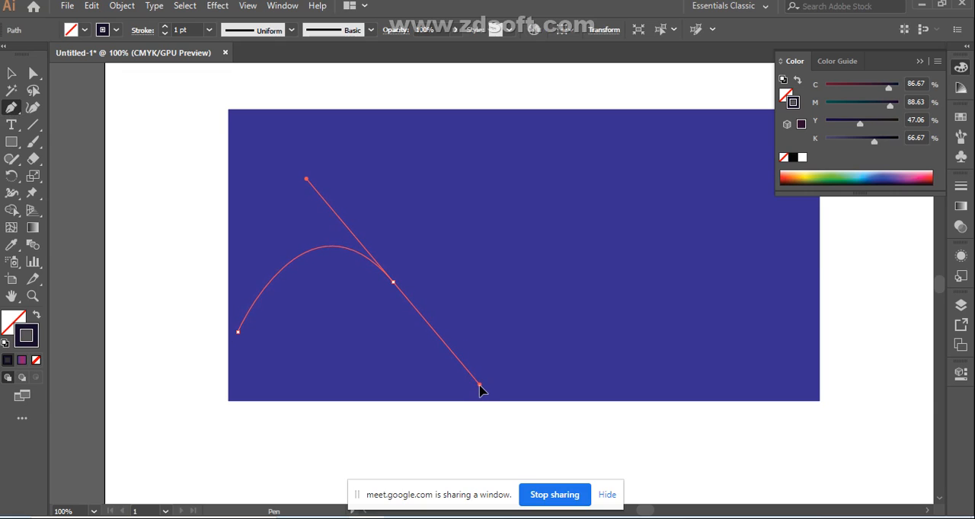
pyautogui.click(393, 283)
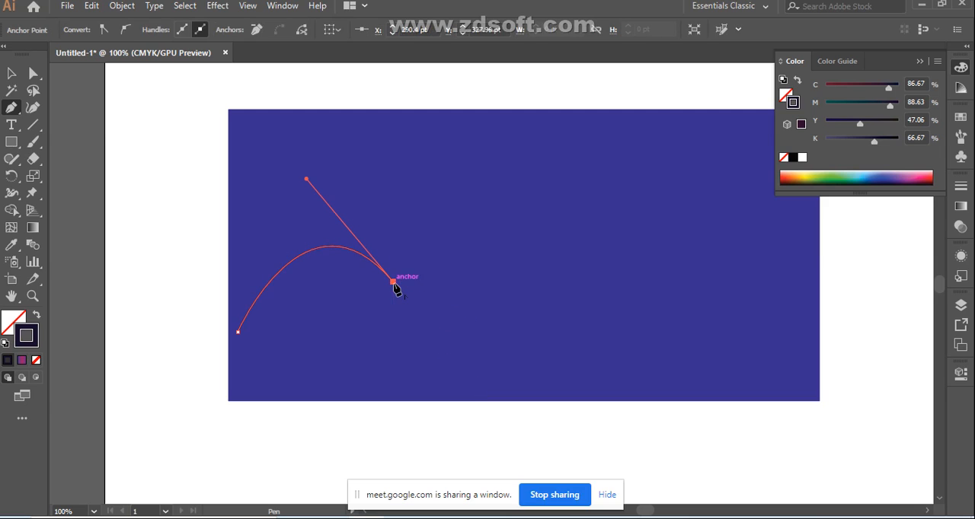
pyautogui.moveTo(560, 266); pyautogui.dragTo(633, 136)
pyautogui.click(560, 303)
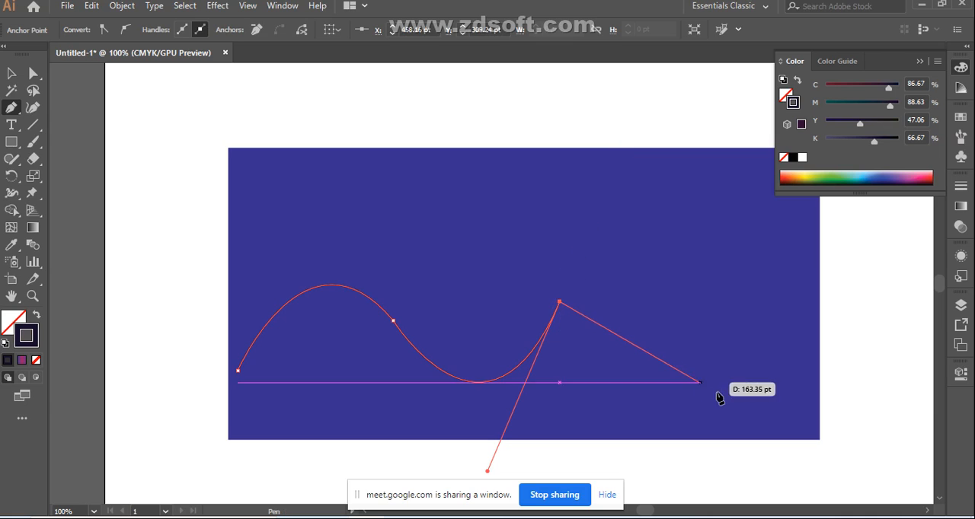
pyautogui.moveTo(730, 402); pyautogui.dragTo(733, 462)
pyautogui.hotkey('ctrl', 'z')
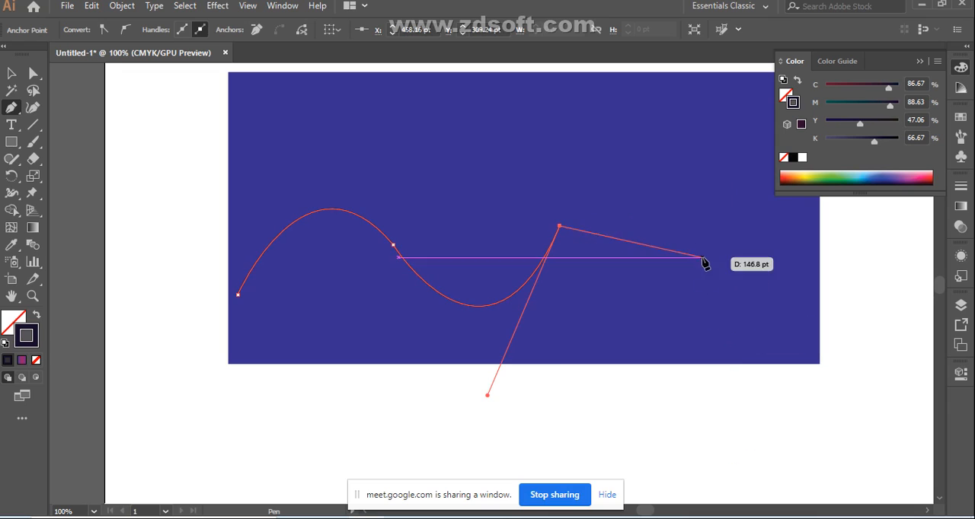
pyautogui.moveTo(704, 307); pyautogui.dragTo(774, 270)
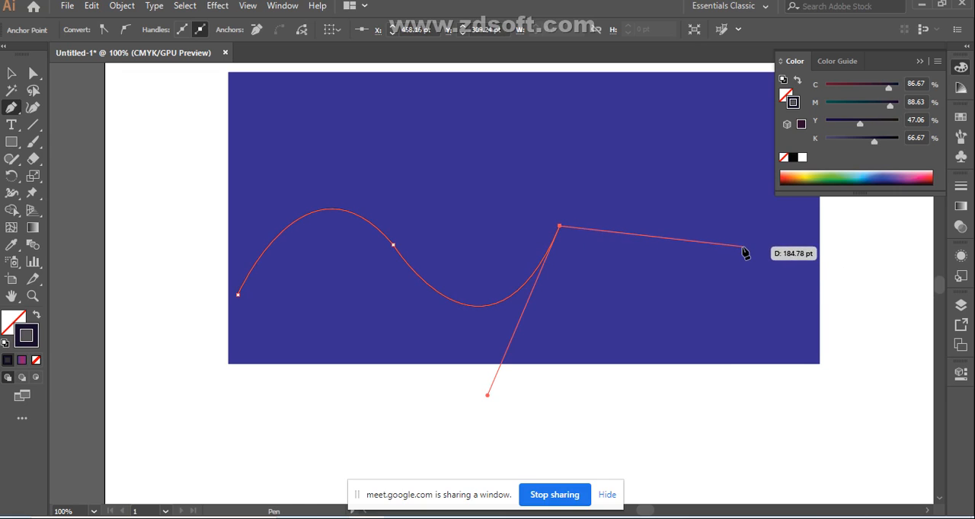
pyautogui.moveTo(745, 245); pyautogui.dragTo(836, 382)
pyautogui.moveTo(746, 245); pyautogui.dragTo(744, 268)
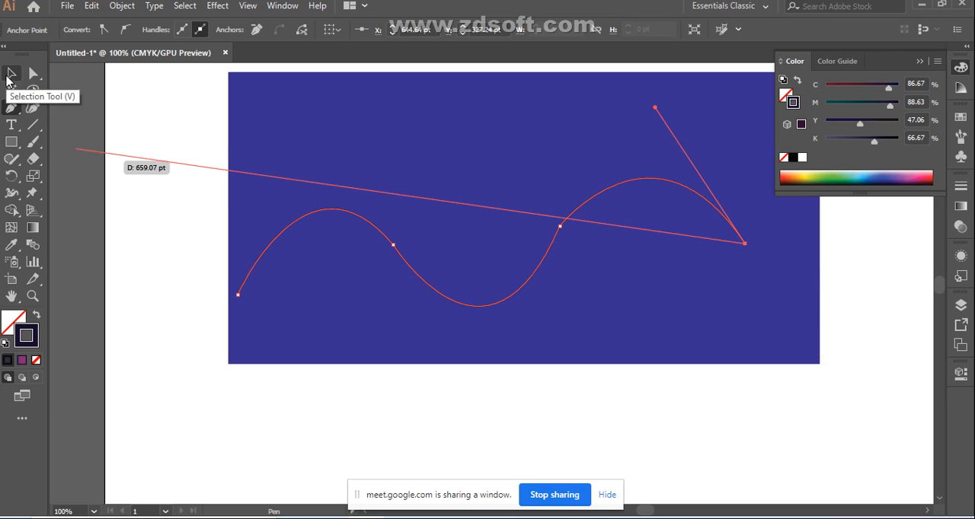
# Step: Shift the whole wavy path slightly right and down within the rectangle
pyautogui.click(9, 78)
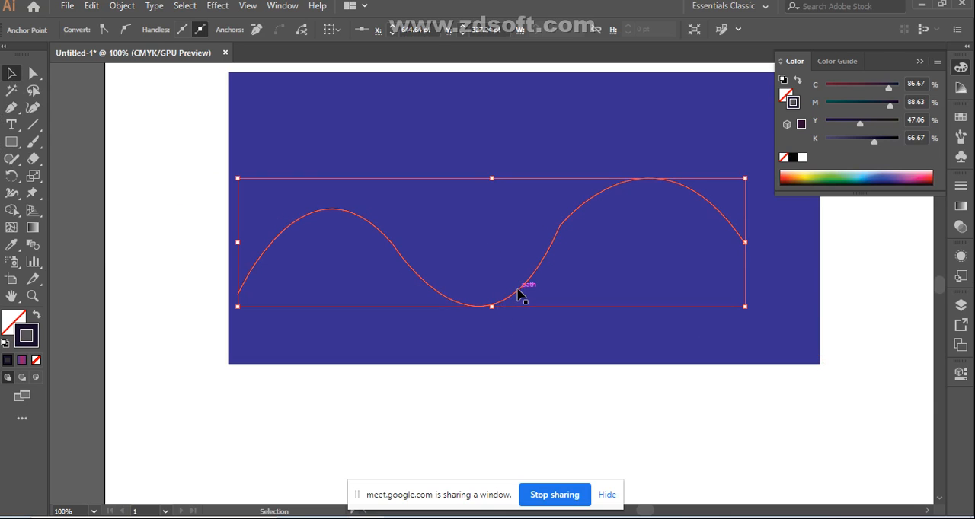
pyautogui.moveTo(517, 293); pyautogui.dragTo(560, 271)
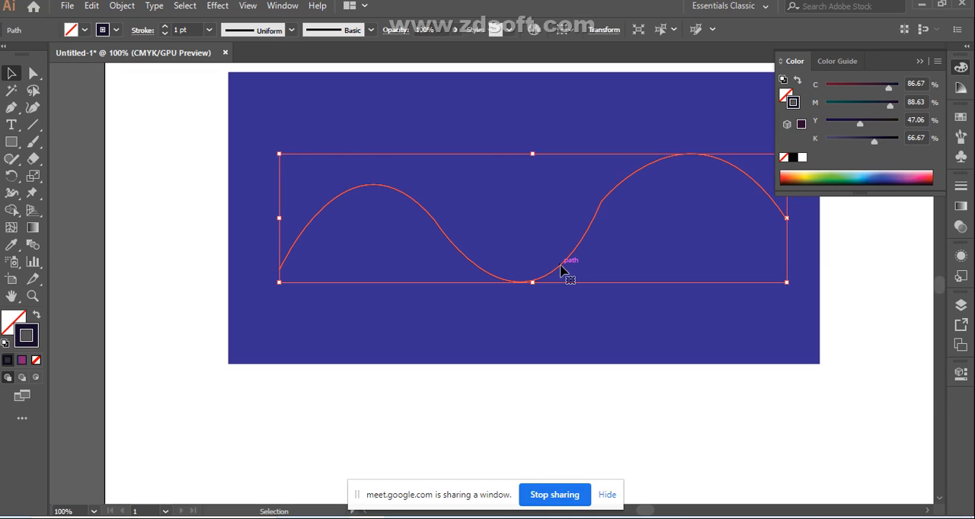
pyautogui.moveTo(552, 279); pyautogui.dragTo(530, 301)
# Step: Start a second Pen path above the wave's left end, try curved segments, and undo them back to the starting anchor
pyautogui.press('p')
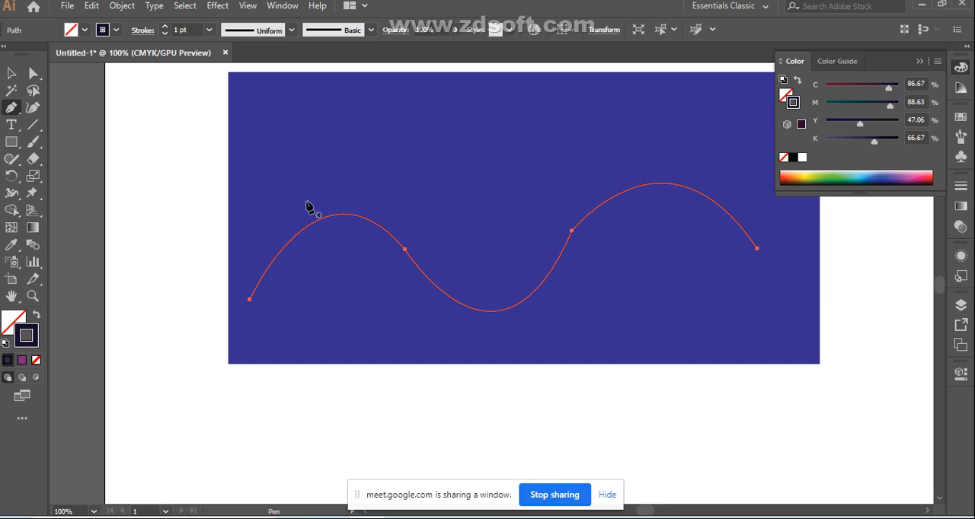
pyautogui.click(250, 179)
pyautogui.moveTo(372, 299); pyautogui.dragTo(298, 457)
pyautogui.click(372, 300)
pyautogui.moveTo(539, 235); pyautogui.dragTo(538, 265)
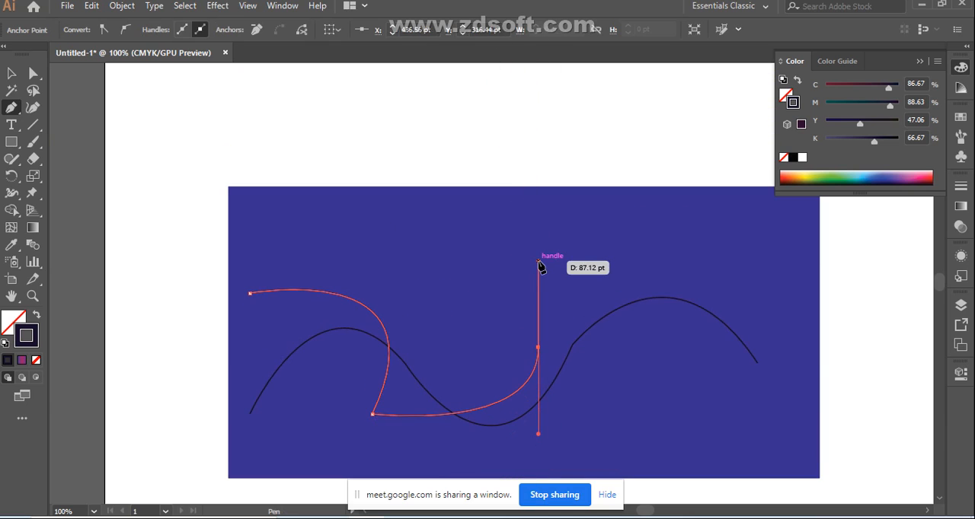
pyautogui.hotkey('ctrl', 'z')
pyautogui.scroll(-6, 567, 332)
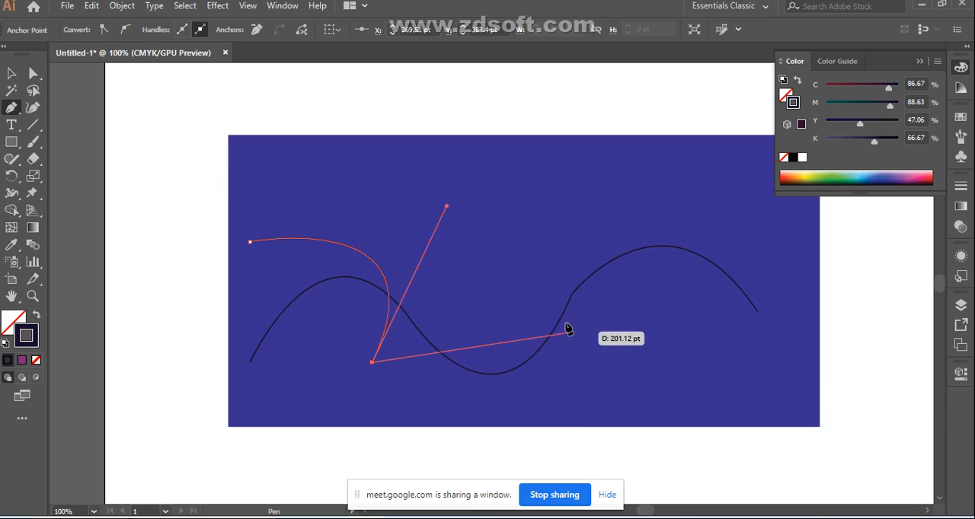
pyautogui.scroll(-1, 556, 313)
pyautogui.hotkey('ctrl', 'z')
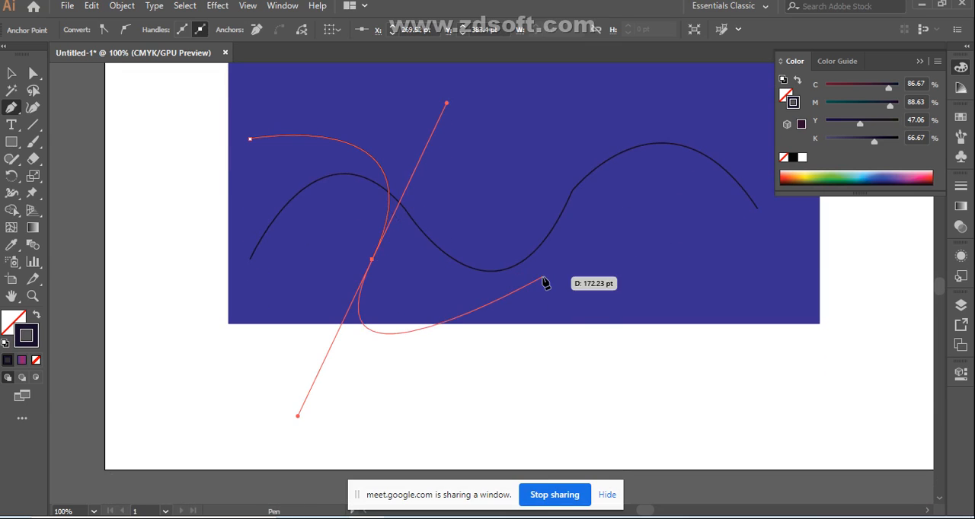
pyautogui.hotkey('ctrl', 'z')
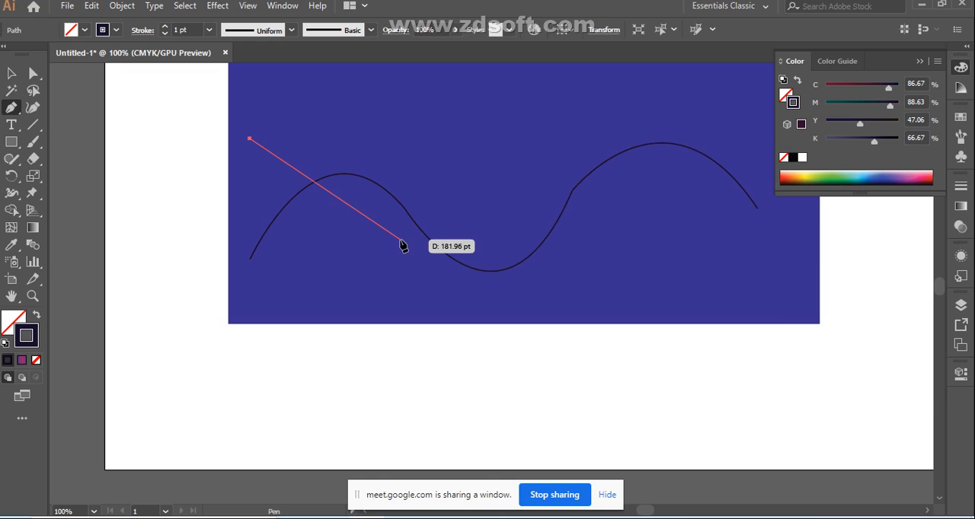
# Step: Continue the second path through four curved segments that cross the first wave and end near the rectangle's right edge, then deselect it
pyautogui.moveTo(346, 266); pyautogui.dragTo(427, 209)
pyautogui.moveTo(348, 267); pyautogui.dragTo(522, 205)
pyautogui.click(473, 180)
pyautogui.moveTo(616, 231); pyautogui.dragTo(657, 303)
pyautogui.click(616, 231)
pyautogui.moveTo(748, 161); pyautogui.dragTo(795, 214)
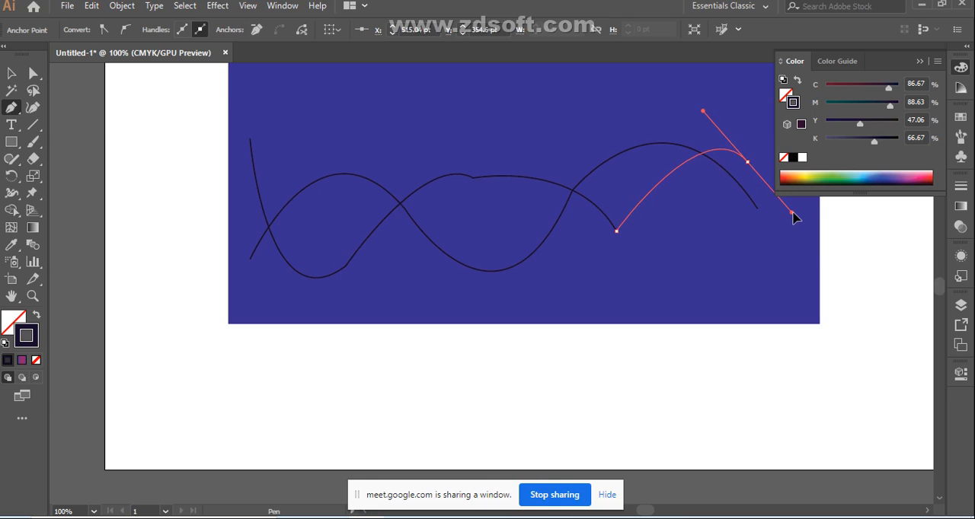
pyautogui.click(747, 162)
pyautogui.press('v')
pyautogui.click(307, 124)
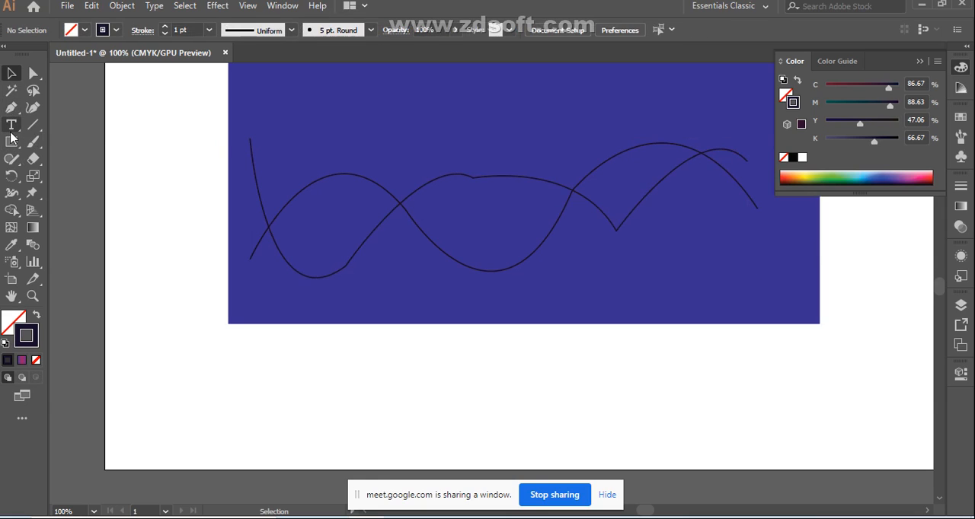
# Step: Draw a third curved Pen path across the left half of the two waves and delete it
pyautogui.click(12, 109)
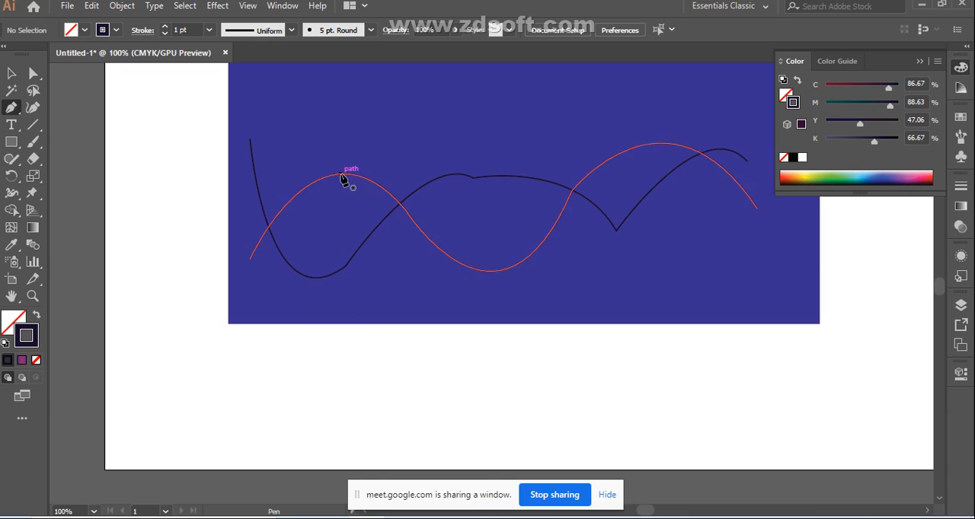
pyautogui.click(272, 167)
pyautogui.moveTo(380, 153); pyautogui.dragTo(434, 311)
pyautogui.click(380, 152)
pyautogui.click(395, 271)
pyautogui.moveTo(498, 156); pyautogui.dragTo(563, 211)
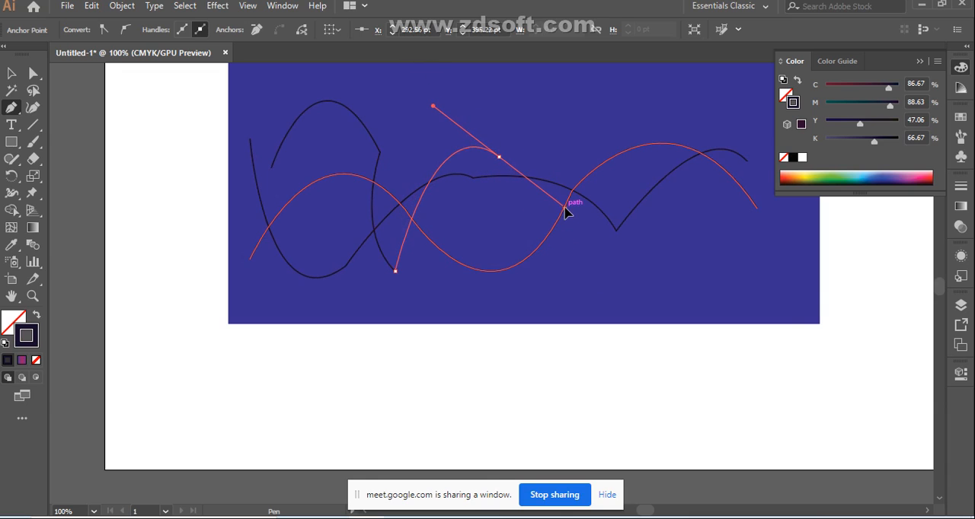
pyautogui.click(499, 158)
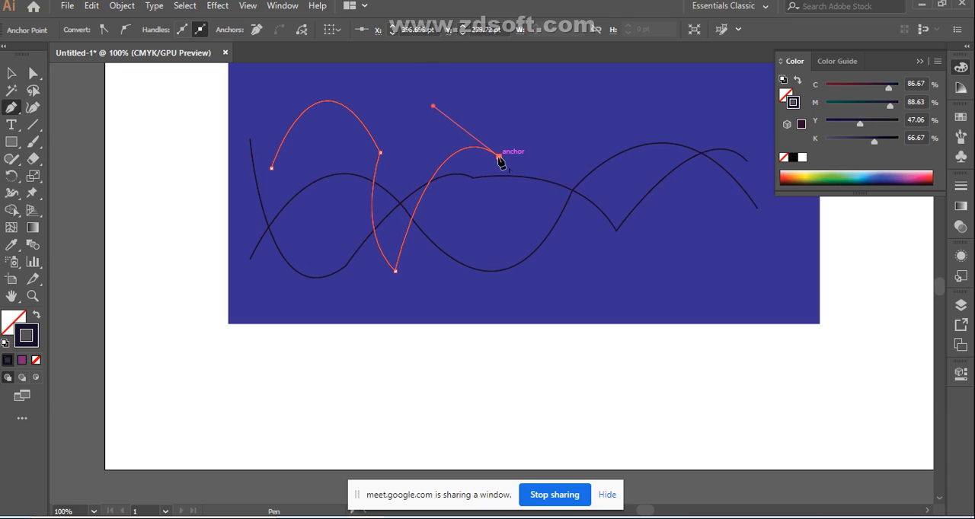
pyautogui.press('Delete')
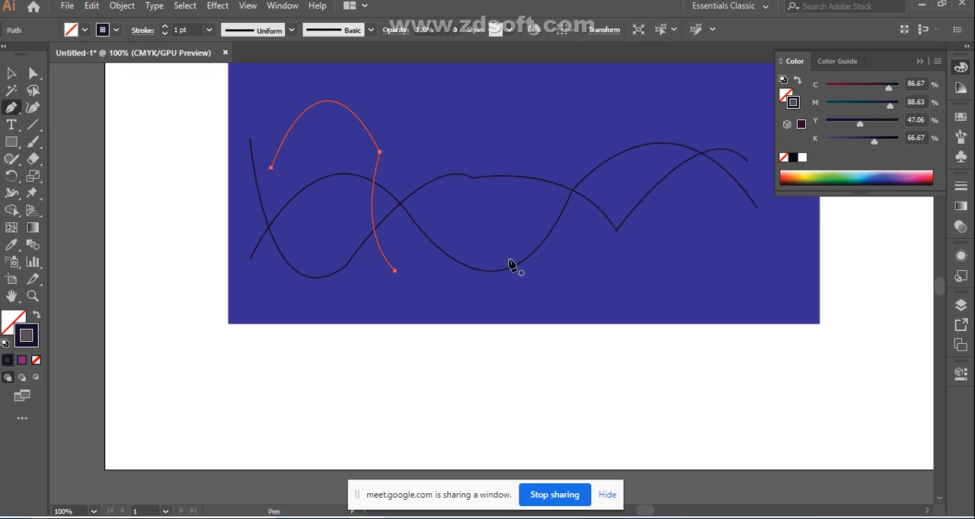
pyautogui.press('Delete')
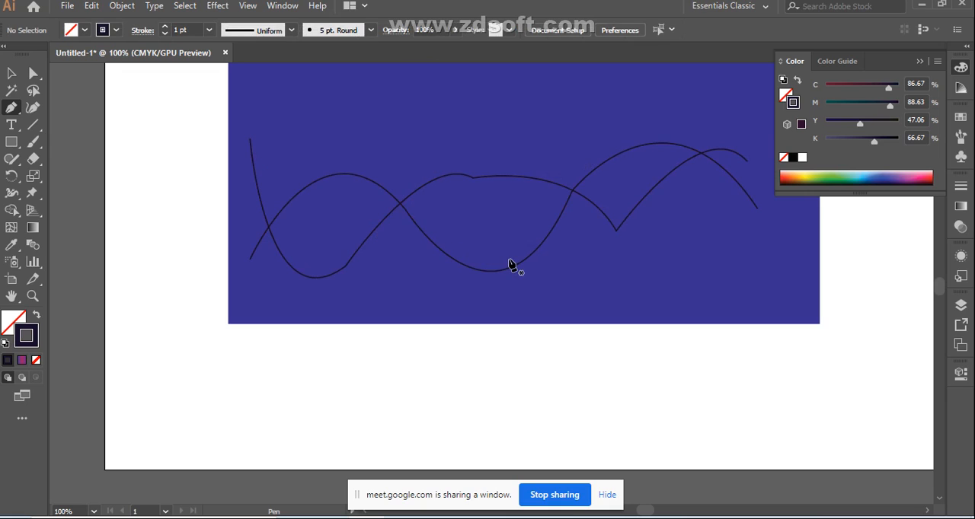
# Step: Select the first wavy path and recolour its stroke dark red (C 47.84, M 86.27, Y 67.45, K 69.8)
pyautogui.click(12, 74)
pyautogui.click(361, 180)
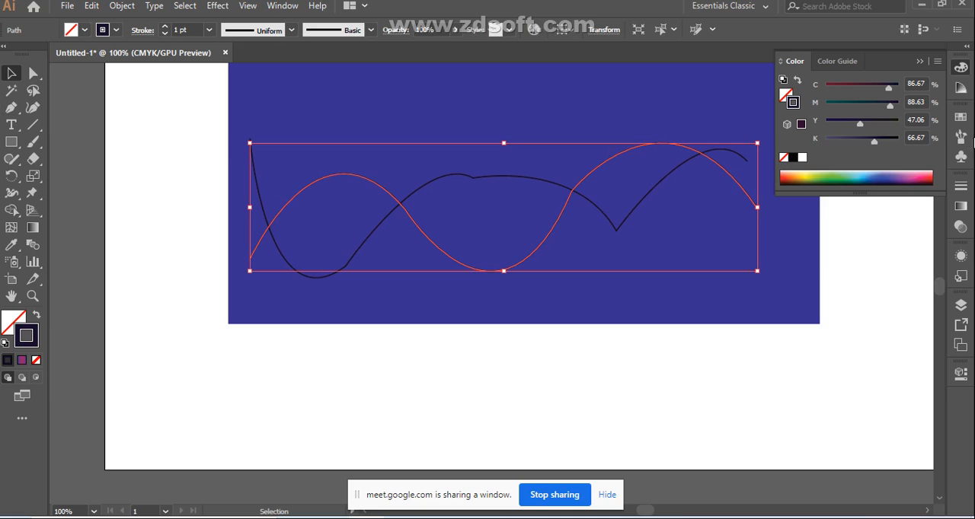
pyautogui.click(930, 177)
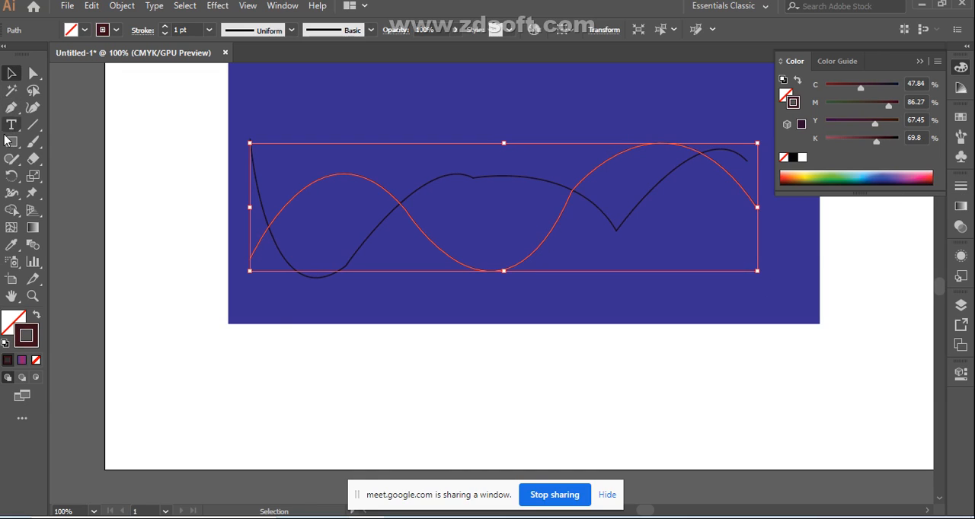
# Step: Recolour the second wavy path's stroke near-black (C 81.57, M 73.33, Y 59.22, K 80) and deselect it
pyautogui.click(371, 240)
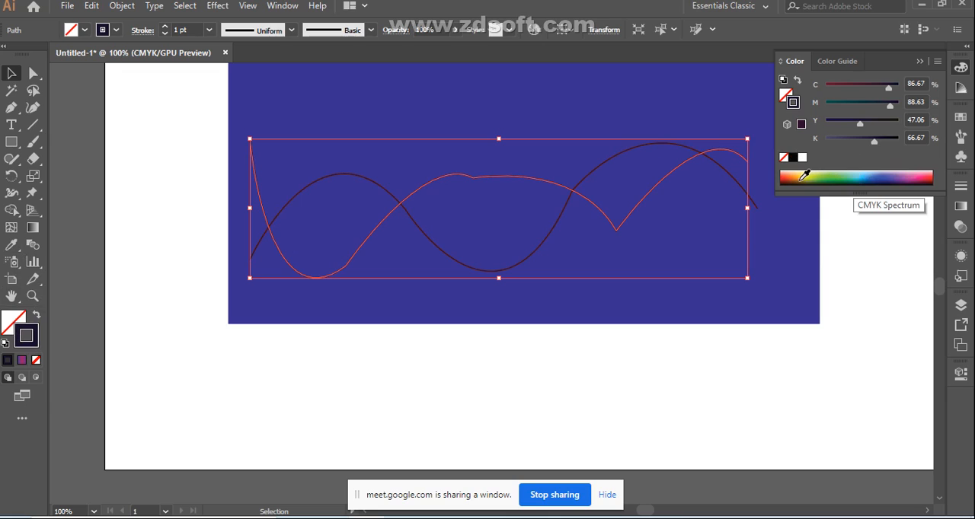
pyautogui.click(874, 177)
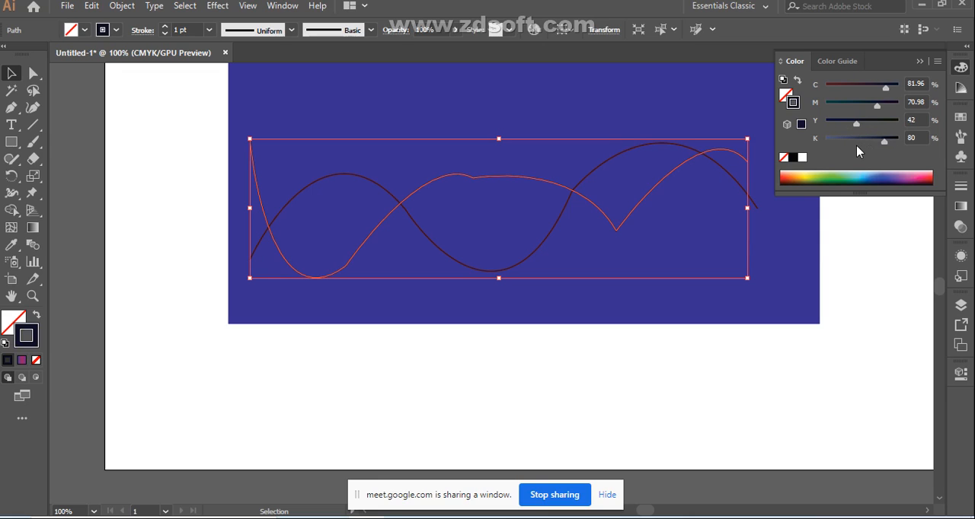
pyautogui.click(880, 179)
pyautogui.click(153, 124)
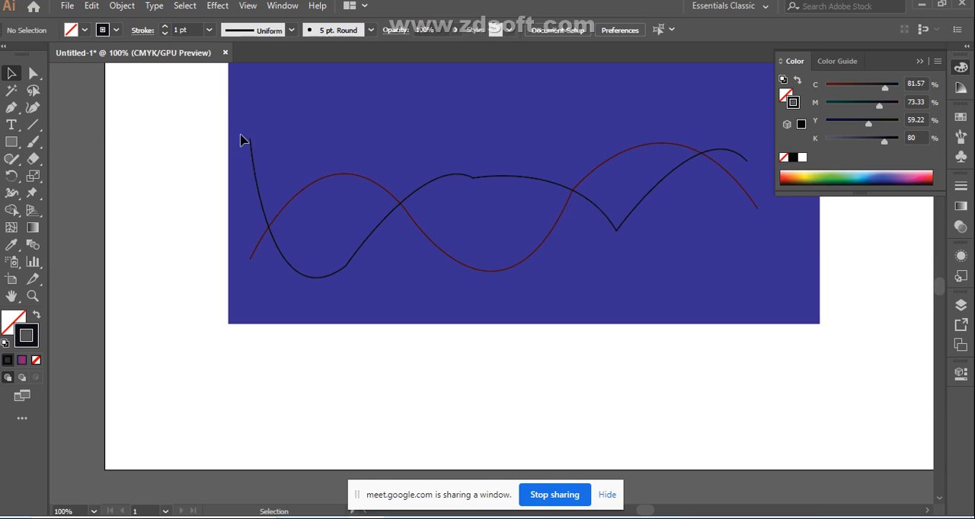
# Step: Select both wavy paths and set the blend spacing to 50 specified steps
pyautogui.moveTo(470, 308); pyautogui.dragTo(472, 306)
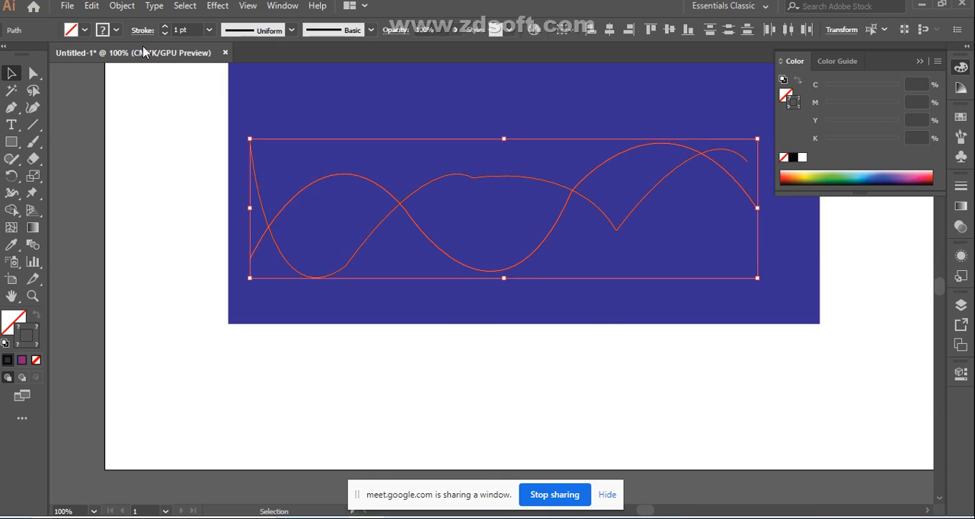
pyautogui.click(34, 250)
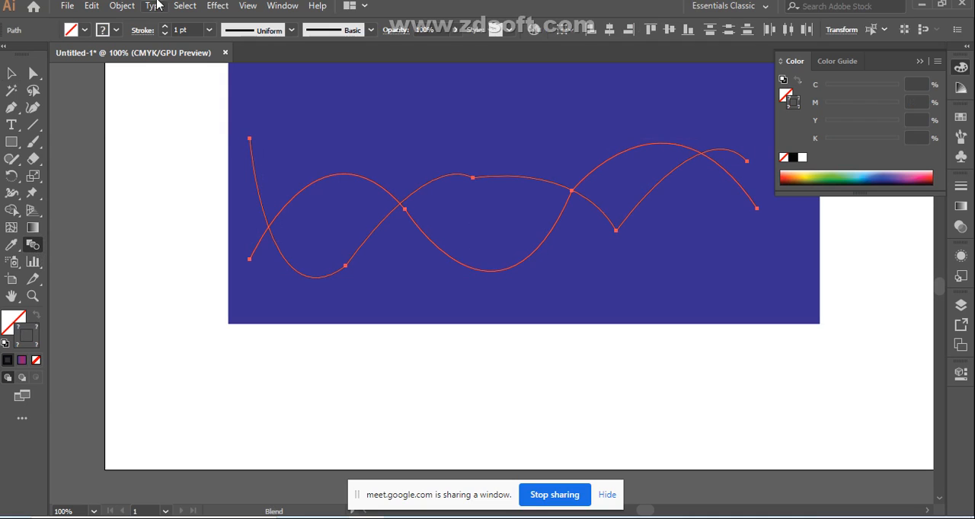
pyautogui.doubleClick(37, 247)
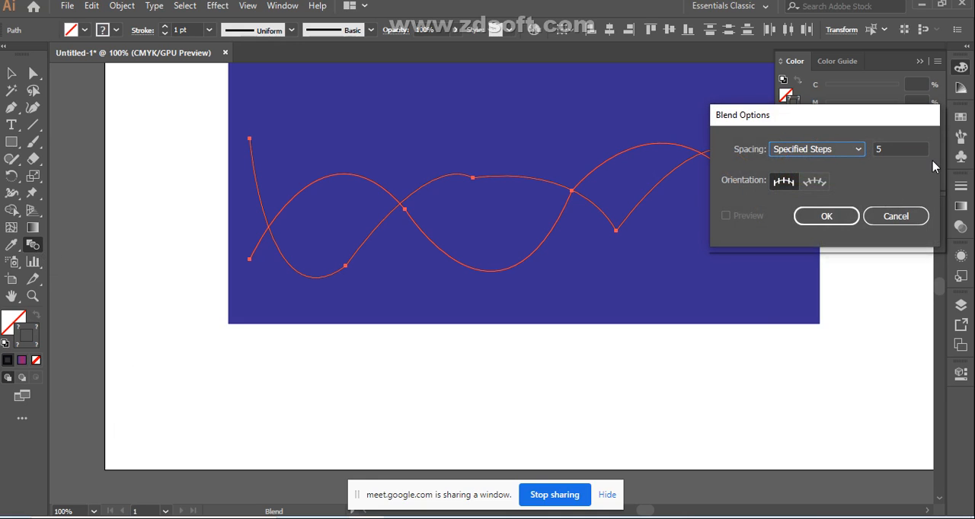
pyautogui.click(910, 147)
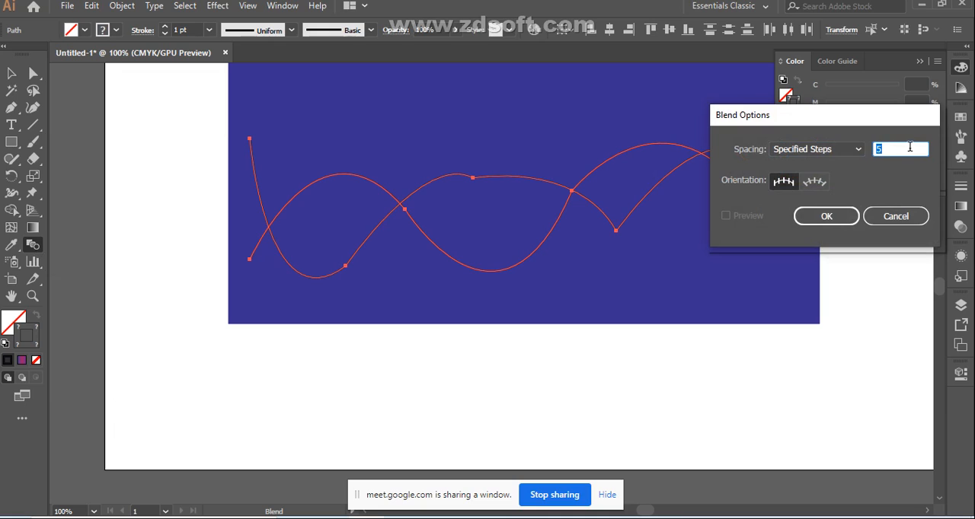
pyautogui.write('0')
pyautogui.click(826, 217)
# Step: Make a blend from the two wavy paths and shift it slightly right and down within the rectangle
pyautogui.click(125, 7)
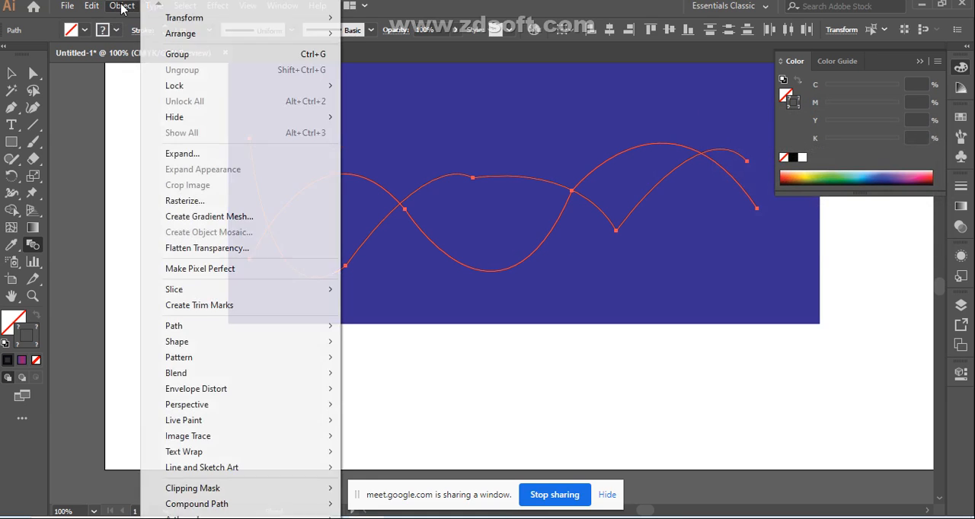
pyautogui.moveTo(320, 374)
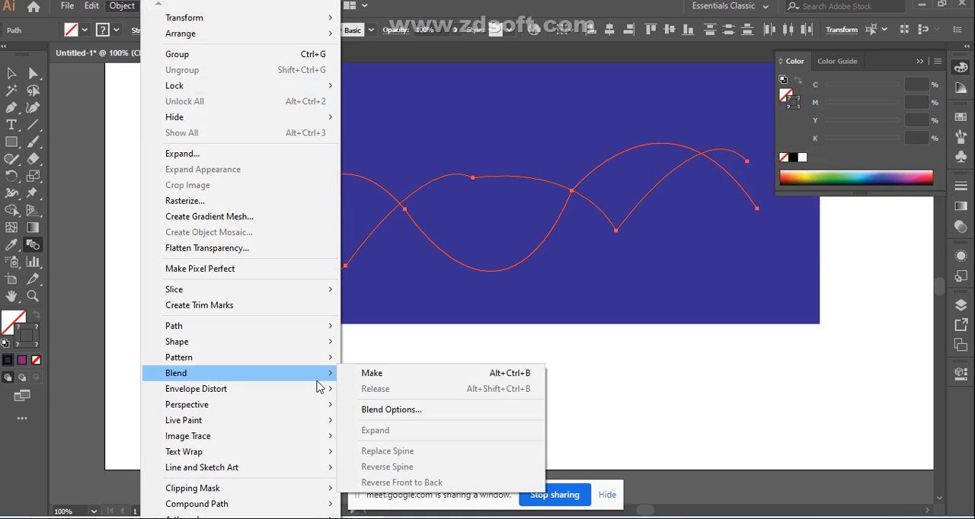
pyautogui.click(367, 375)
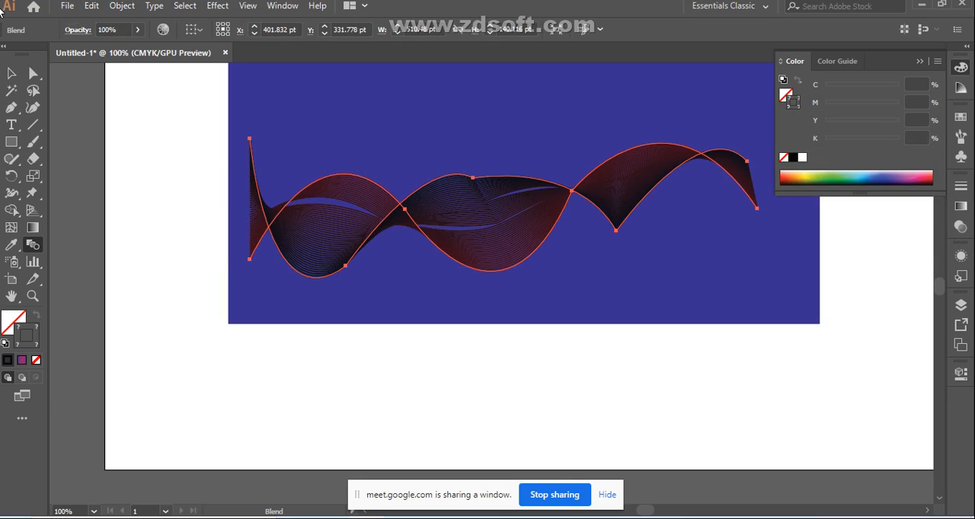
pyautogui.click(12, 73)
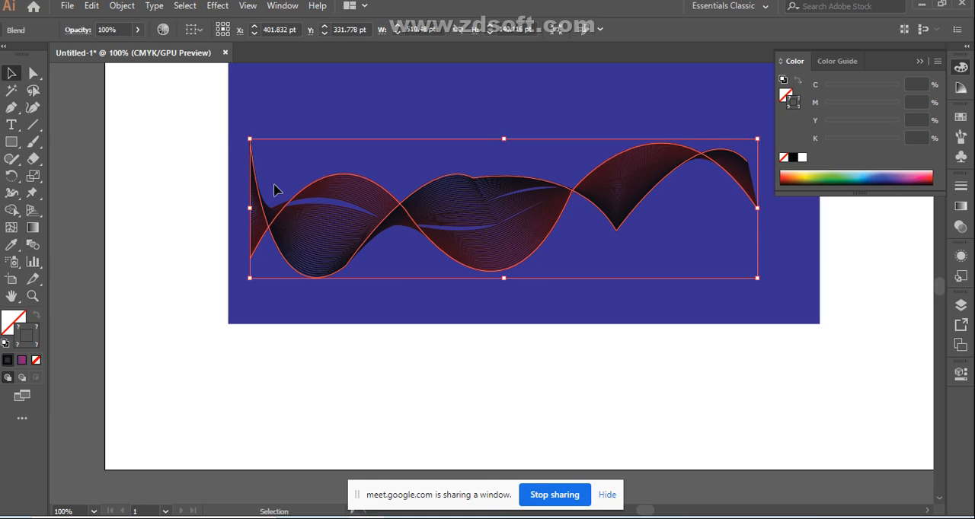
pyautogui.moveTo(505, 222); pyautogui.dragTo(530, 247)
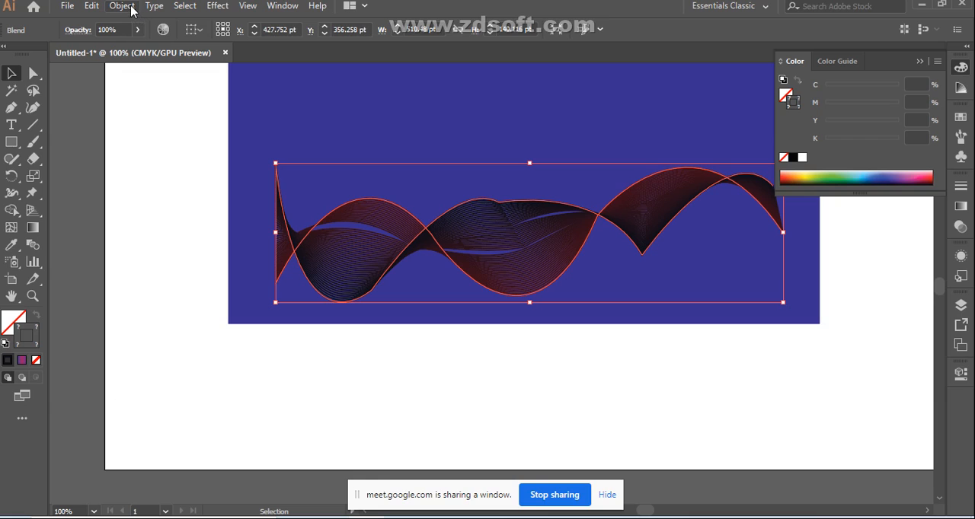
# Step: Set the blend's specified steps to 80, and raise the step count further for a denser ribbon
pyautogui.doubleClick(33, 245)
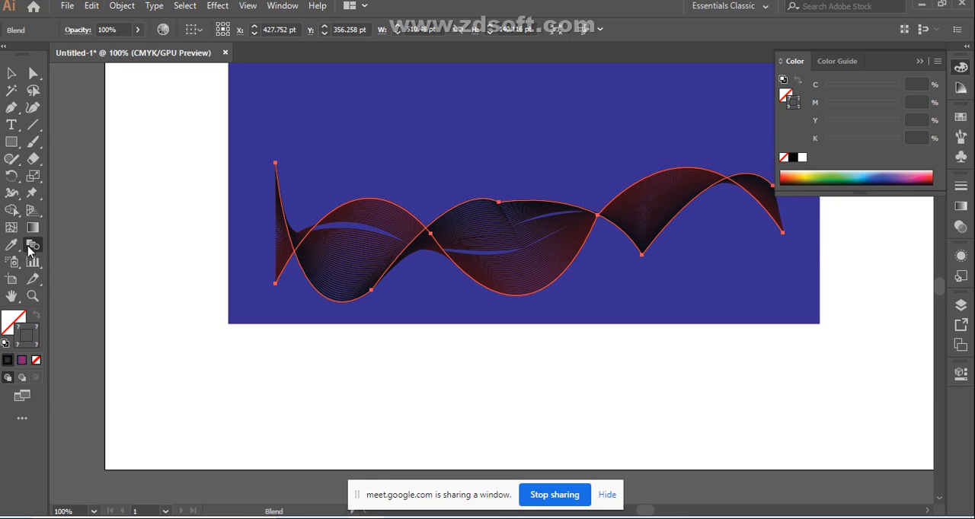
pyautogui.click(728, 216)
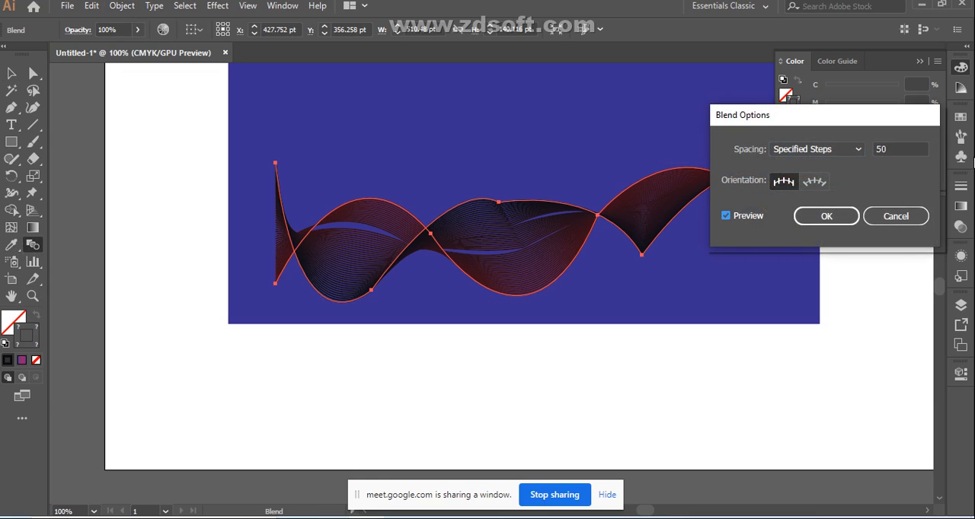
pyautogui.doubleClick(921, 147)
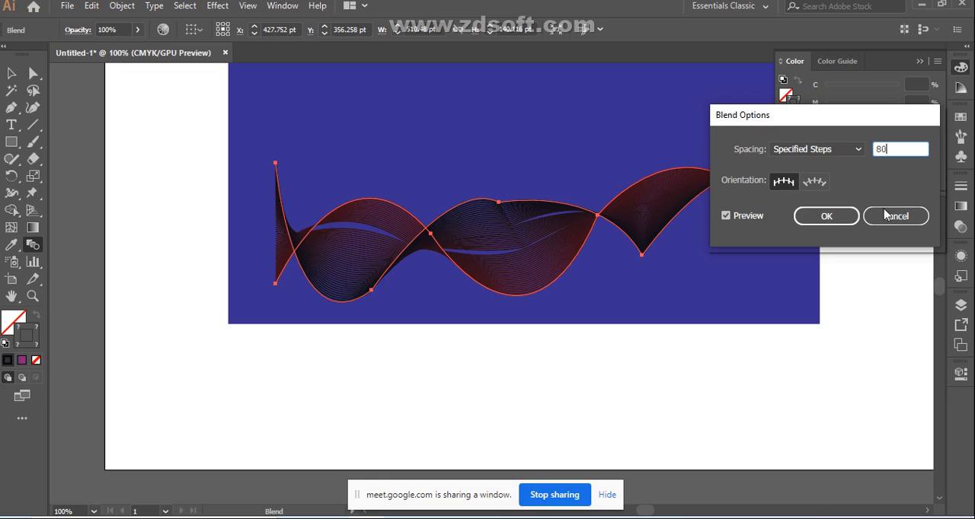
pyautogui.click(842, 220)
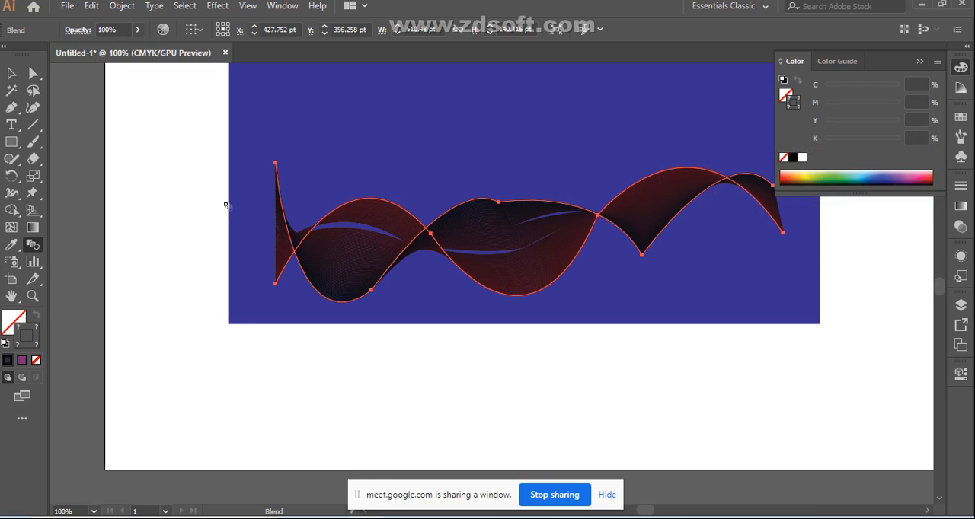
pyautogui.doubleClick(32, 246)
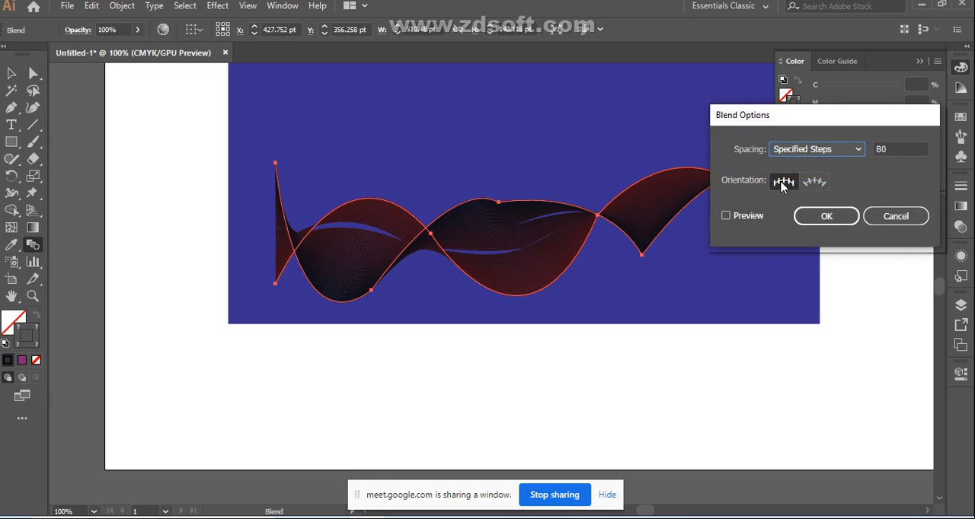
pyautogui.click(909, 149)
pyautogui.press('Return')
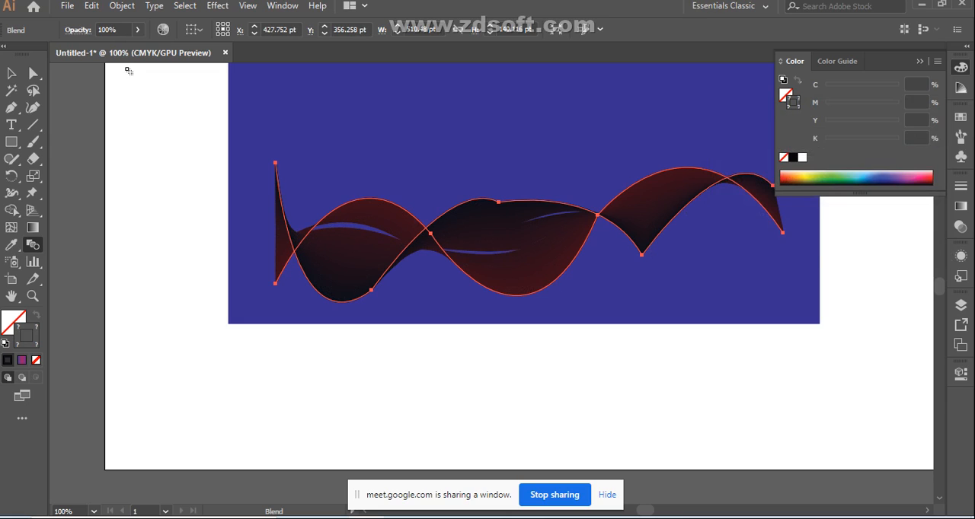
# Step: Move the blended ribbon left and enlarge it to about 688 pt wide, past both rectangle sides, and deselect it
pyautogui.click(11, 73)
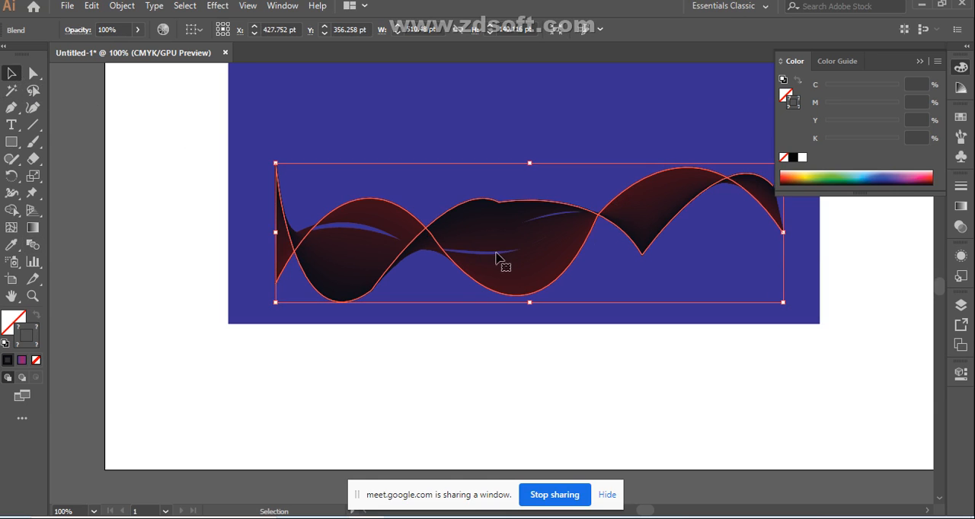
pyautogui.moveTo(513, 252); pyautogui.dragTo(474, 243)
pyautogui.scroll(2, 761, 281)
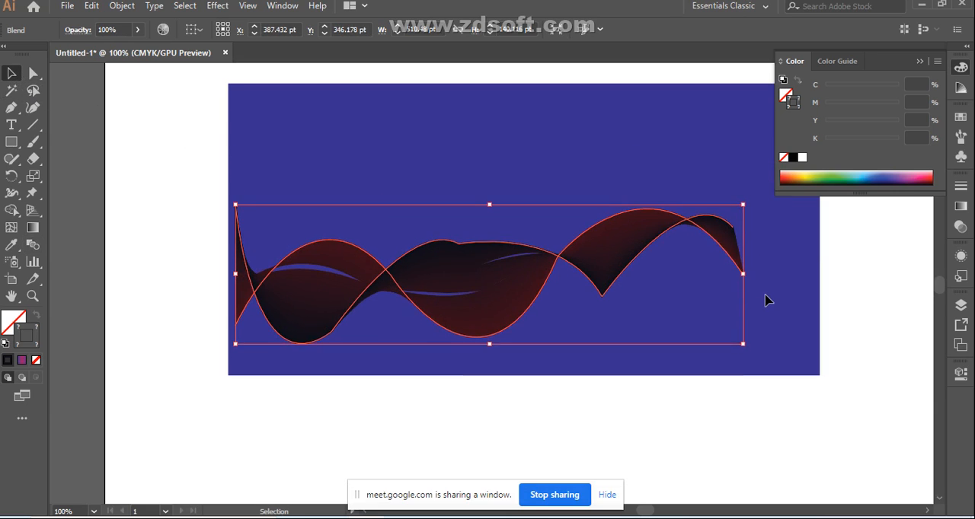
pyautogui.scroll(1, 766, 300)
pyautogui.moveTo(742, 379); pyautogui.dragTo(883, 427)
pyautogui.moveTo(490, 294)
pyautogui.mouseDown()
pyautogui.moveTo(474, 282)
pyautogui.moveTo(483, 287)
pyautogui.mouseUp()
pyautogui.moveTo(859, 287); pyautogui.dragTo(893, 286)
pyautogui.click(662, 365)
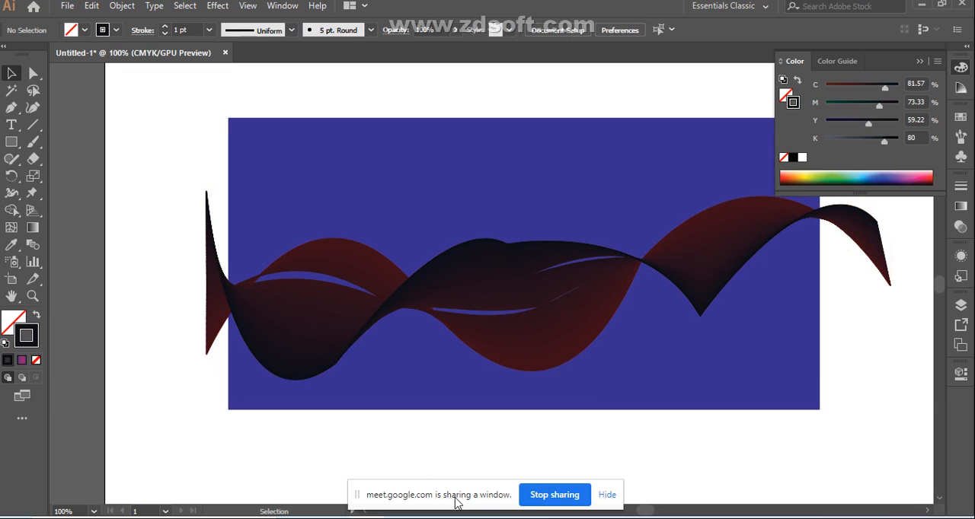
# Step: Switch to Google Meet and admit the waiting participant to the class
pyautogui.click(318, 466)
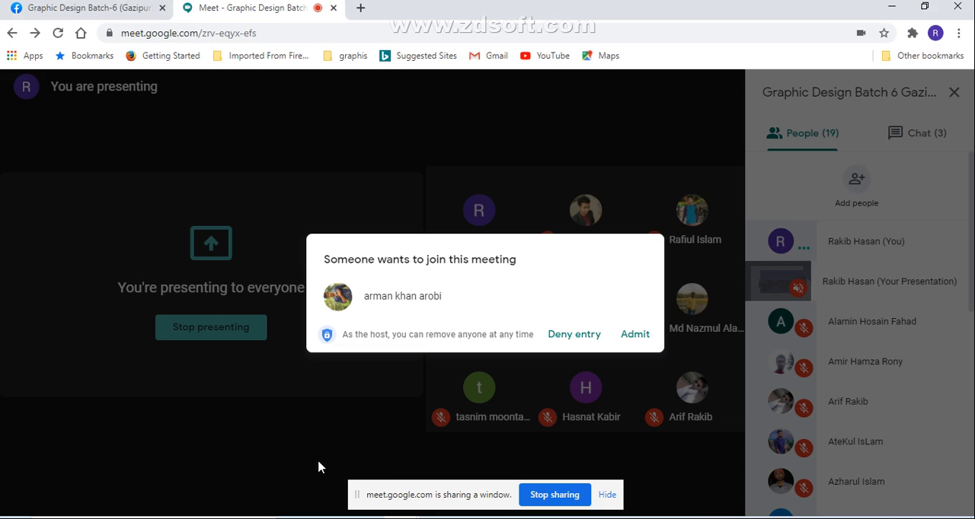
pyautogui.click(630, 336)
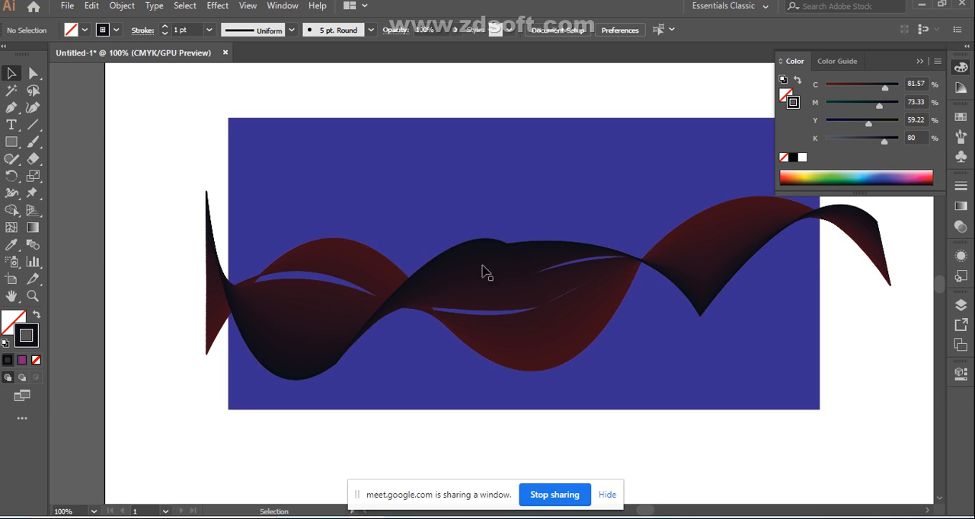
# Step: Draw a Pen path of three curved segments across the ribbon, from the rectangle's left edge to near its right edge
pyautogui.click(10, 107)
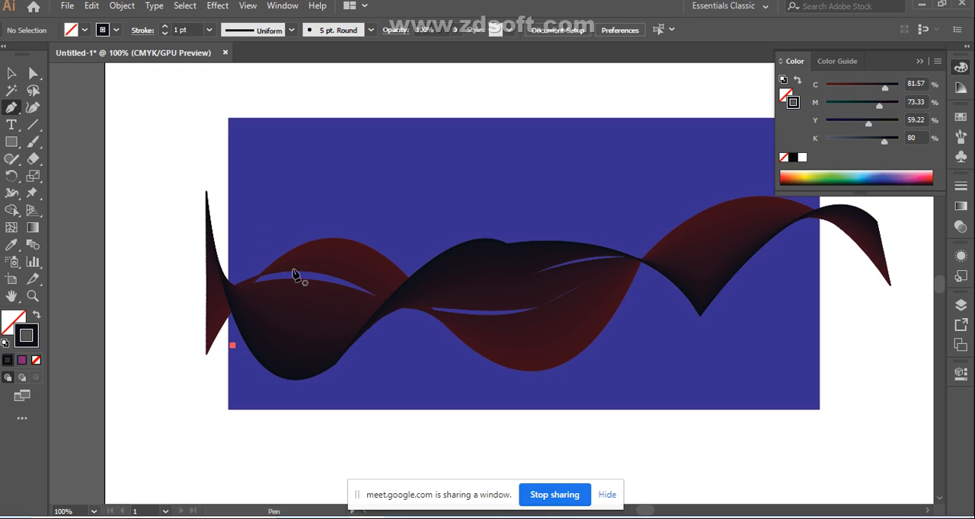
pyautogui.moveTo(344, 205); pyautogui.dragTo(494, 467)
pyautogui.hotkey('ctrl', 'z')
pyautogui.click(440, 347)
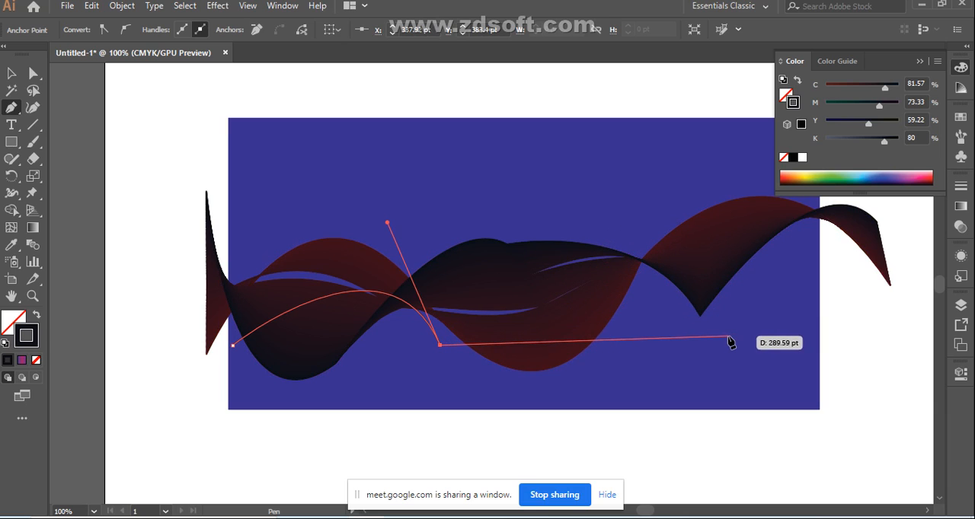
pyautogui.moveTo(728, 336); pyautogui.dragTo(923, 202)
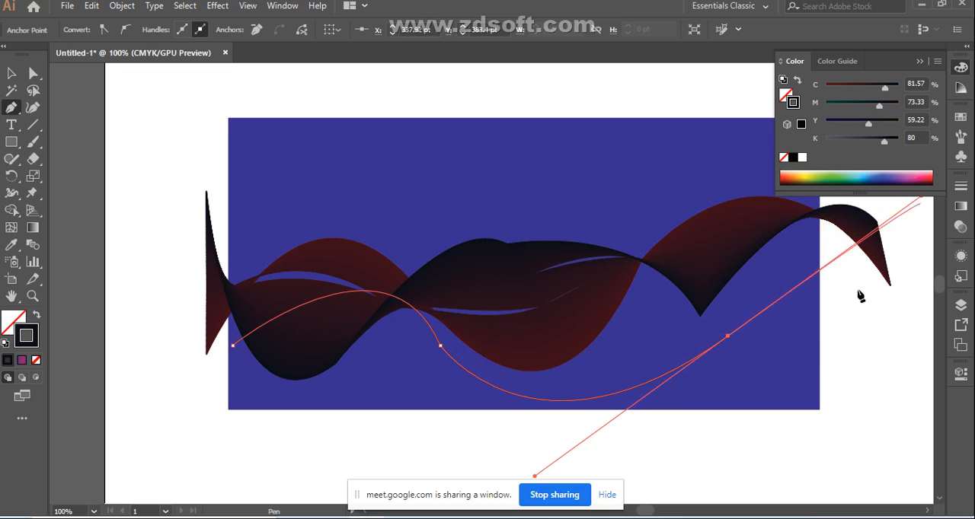
pyautogui.click(728, 337)
pyautogui.moveTo(728, 336); pyautogui.dragTo(799, 253)
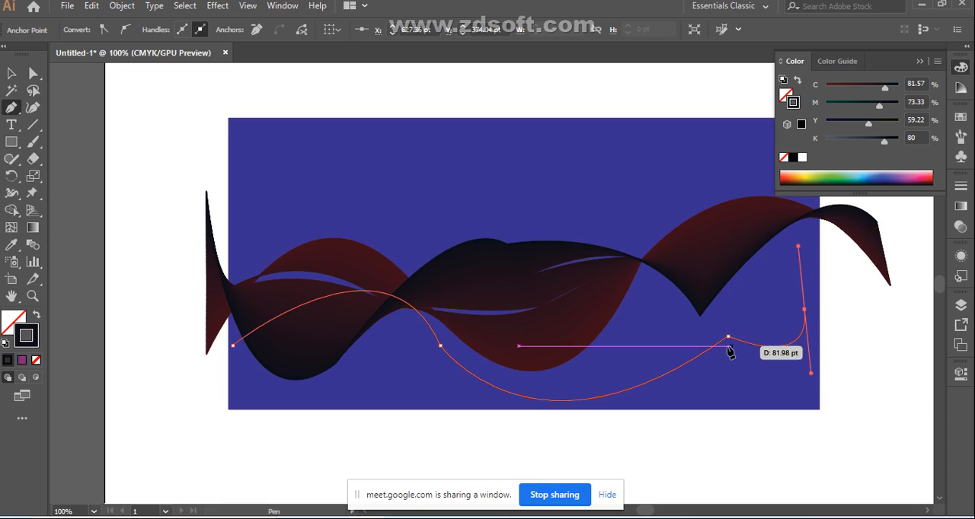
# Step: Undo the removal of the path's second-to-last anchor, retract the end anchor's outgoing handle, and finish the path
pyautogui.click(729, 338)
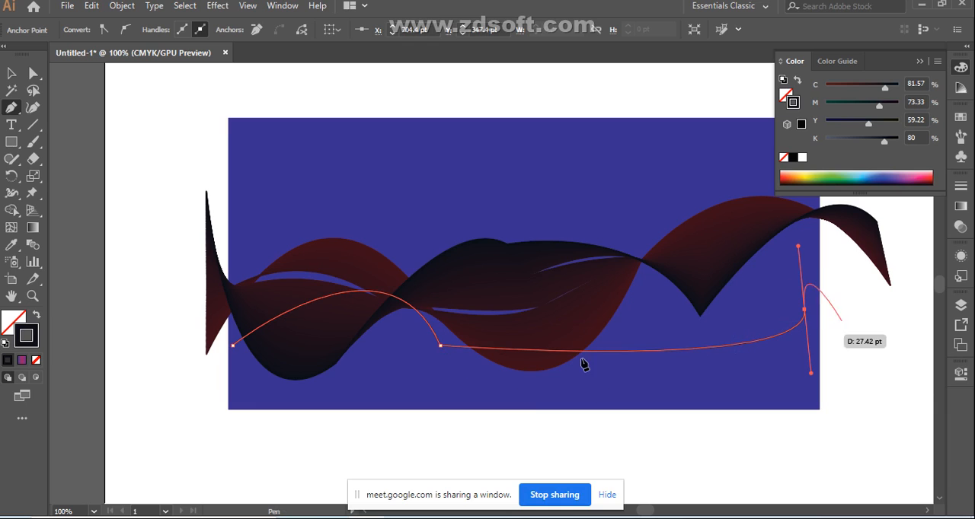
pyautogui.hotkey('ctrl', 'z')
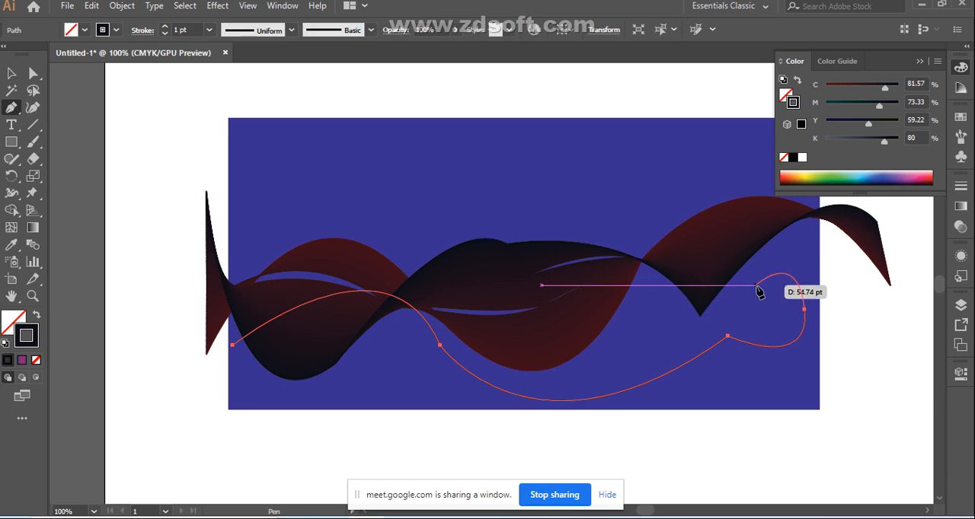
pyautogui.click(804, 311)
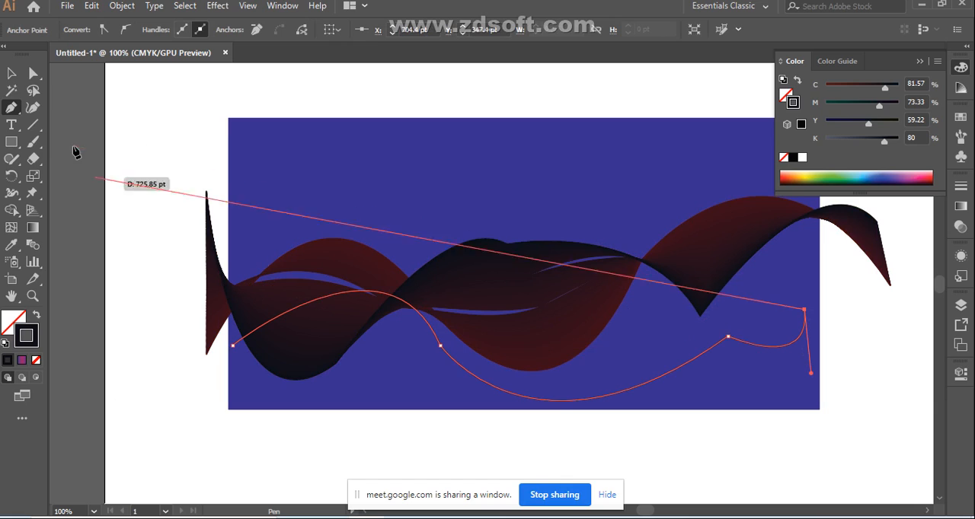
pyautogui.click(10, 72)
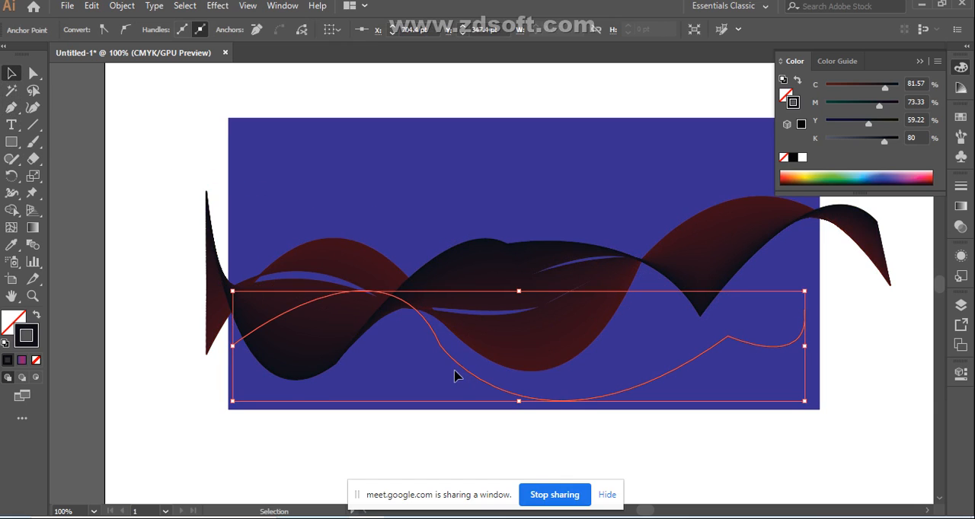
# Step: Move the new curved path up into the rectangle's upper half, scale it down slightly, and deselect it
pyautogui.moveTo(463, 373); pyautogui.dragTo(472, 246)
pyautogui.moveTo(242, 166); pyautogui.dragTo(294, 176)
pyautogui.moveTo(500, 251); pyautogui.dragTo(474, 241)
pyautogui.click(668, 361)
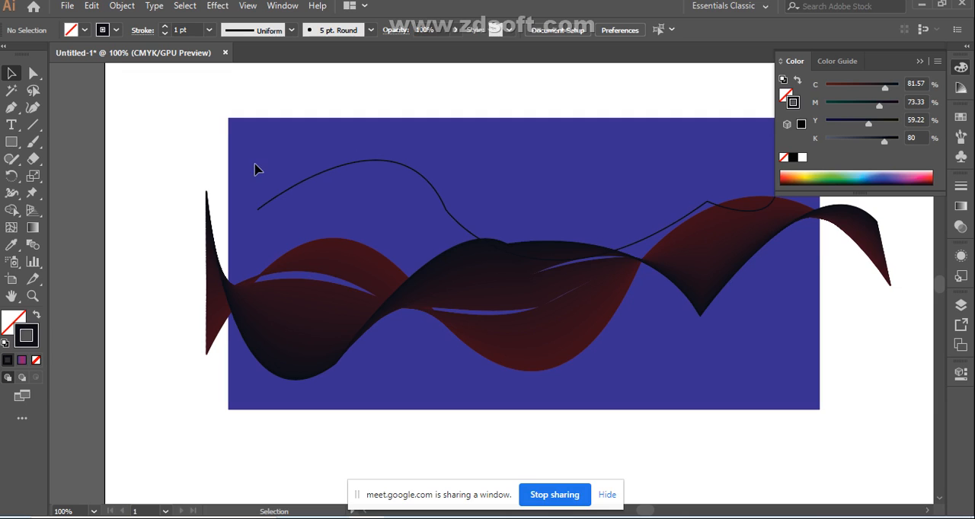
# Step: Replace the ribbon blend's spine with the new curved path
pyautogui.moveTo(299, 326); pyautogui.dragTo(398, 330)
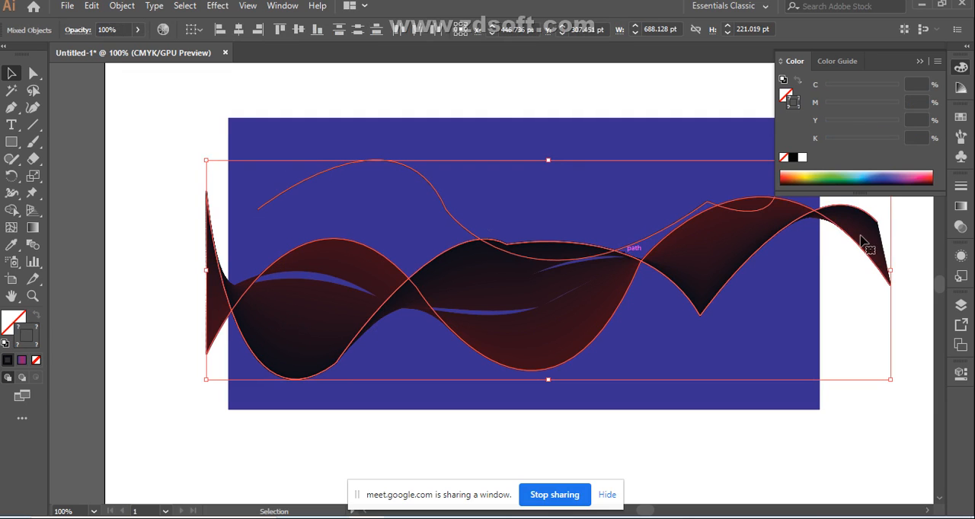
pyautogui.click(125, 6)
pyautogui.moveTo(305, 374)
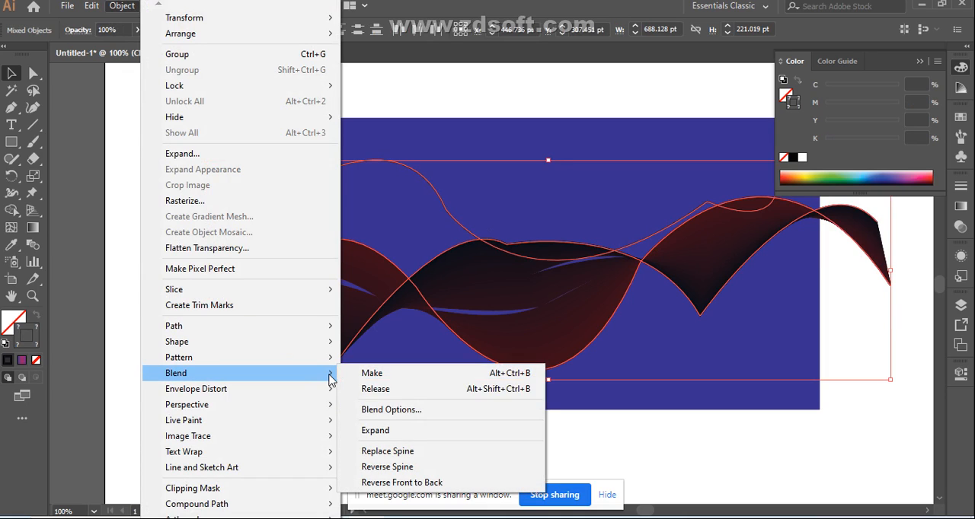
pyautogui.click(404, 452)
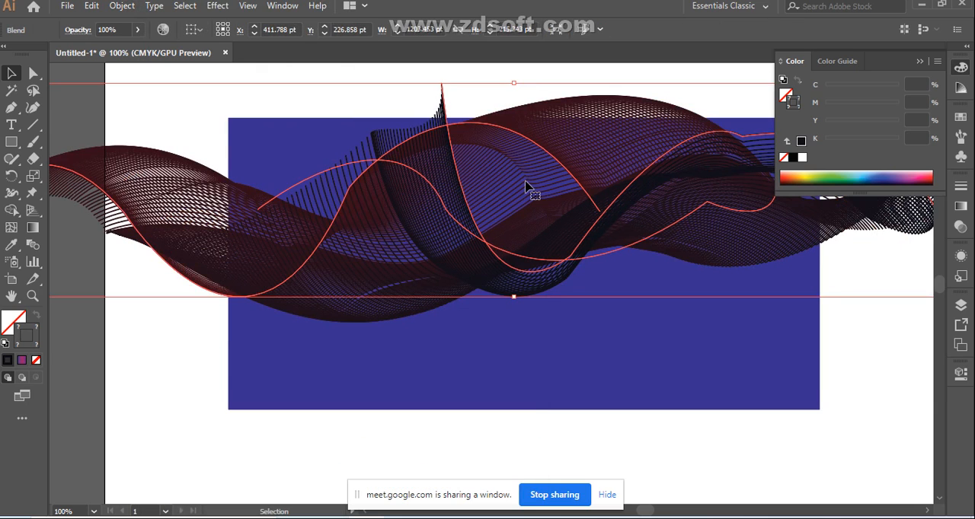
# Step: Move the reshaped blend over the blue rectangle and scale it down to about 626 pt wide
pyautogui.moveTo(526, 187); pyautogui.dragTo(566, 237)
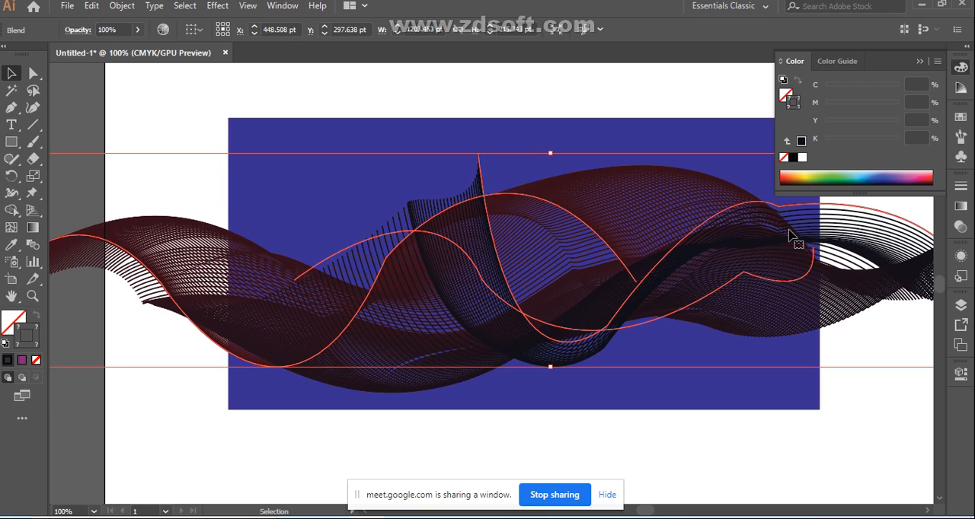
pyautogui.hotkey('ctrl', '-')
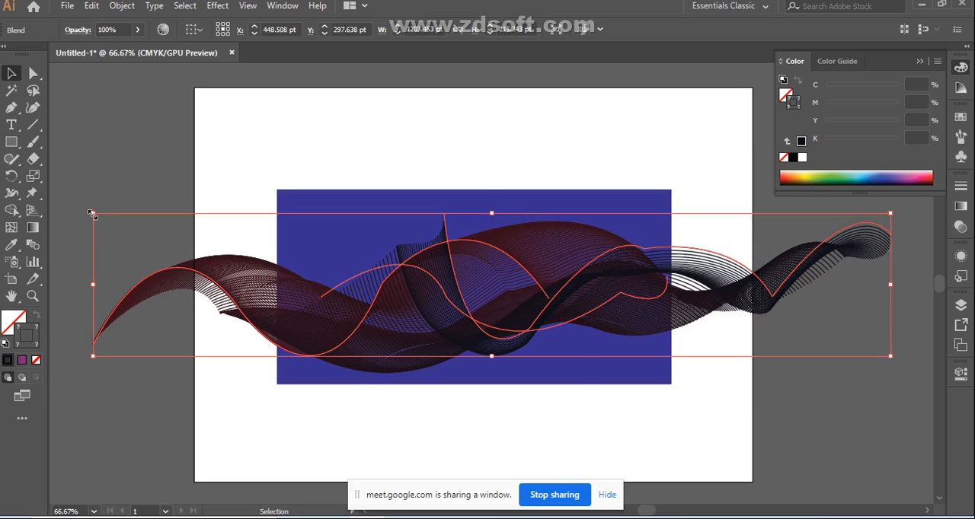
pyautogui.moveTo(92, 214); pyautogui.dragTo(241, 239)
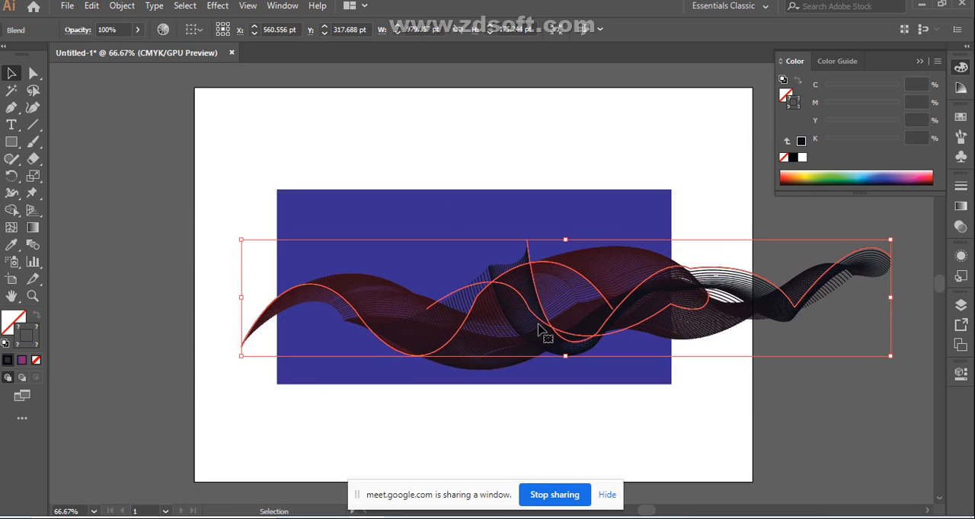
pyautogui.moveTo(503, 325); pyautogui.dragTo(436, 309)
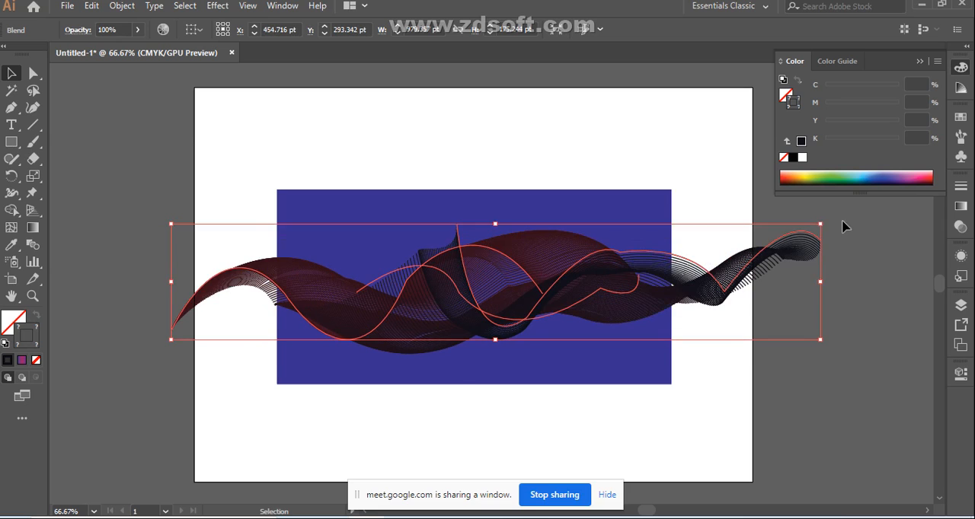
pyautogui.moveTo(821, 223); pyautogui.dragTo(585, 266)
pyautogui.moveTo(429, 314); pyautogui.dragTo(540, 304)
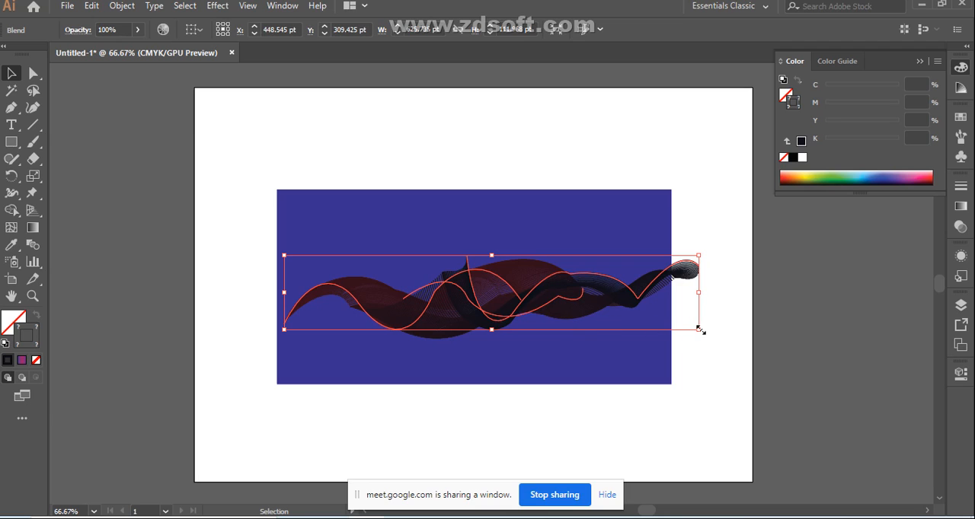
# Step: Enlarge the blend to about 687 pt wide and shift it left to be roughly centered over the blue rectangle
pyautogui.moveTo(699, 330); pyautogui.dragTo(740, 337)
pyautogui.moveTo(539, 306); pyautogui.dragTo(521, 306)
pyautogui.hotkey('ctrl', '+')
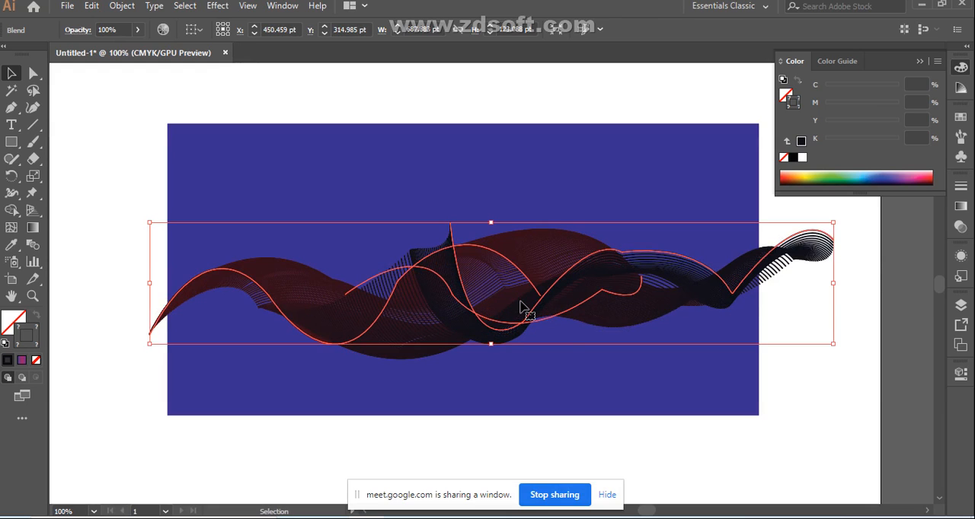
pyautogui.press('Left')
pyautogui.press('Left')
pyautogui.press('Left')
pyautogui.press('Left')
pyautogui.press('Left')
pyautogui.press('Left')
pyautogui.press('Left')
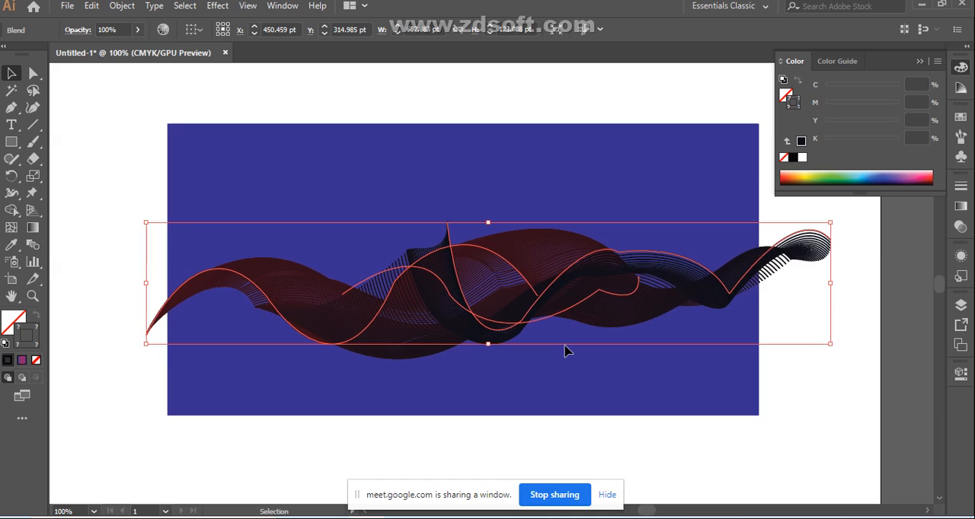
pyautogui.press('Left')
pyautogui.press('Left')
pyautogui.press('Left')
pyautogui.press('Left')
pyautogui.press('Left')
pyautogui.press('Left')
pyautogui.press('Left')
pyautogui.press('Left')
pyautogui.press('Left')
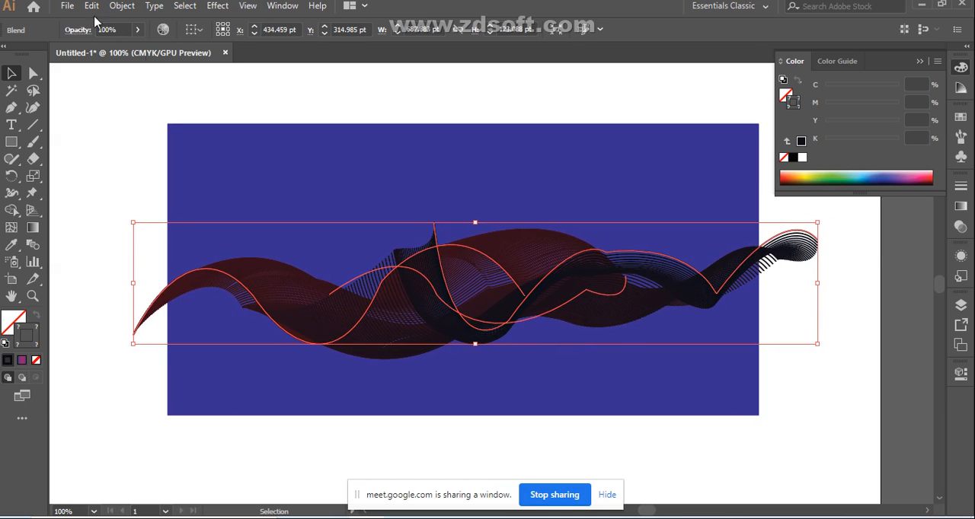
# Step: Expand the blend into individual paths and deselect the result
pyautogui.click(124, 8)
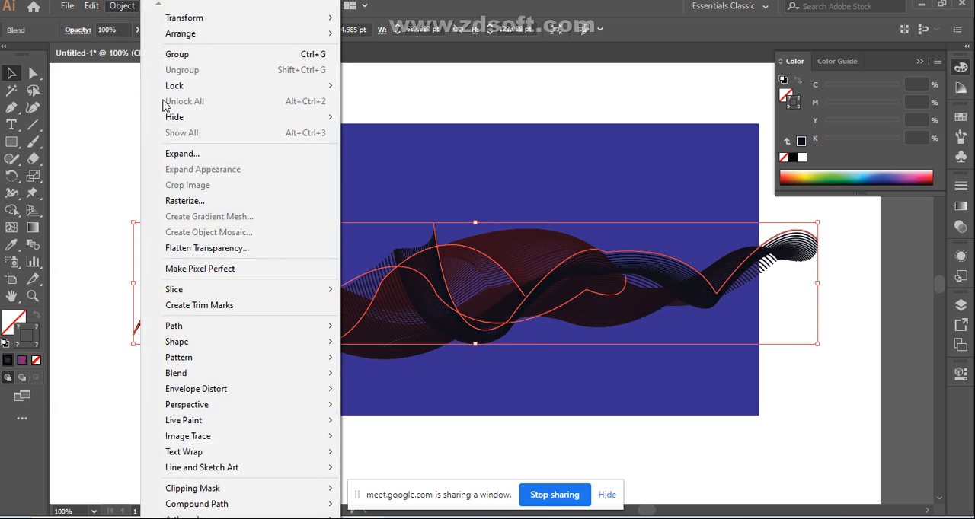
pyautogui.click(183, 154)
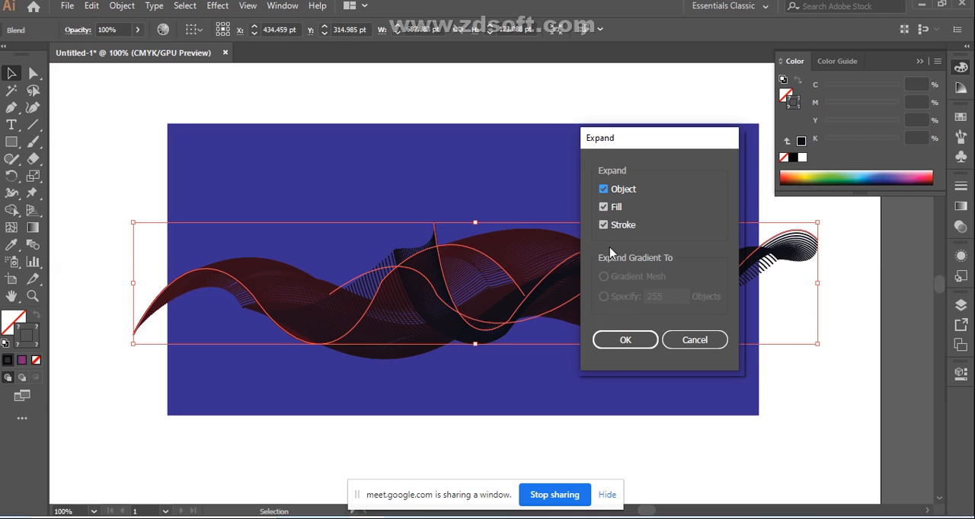
pyautogui.click(623, 342)
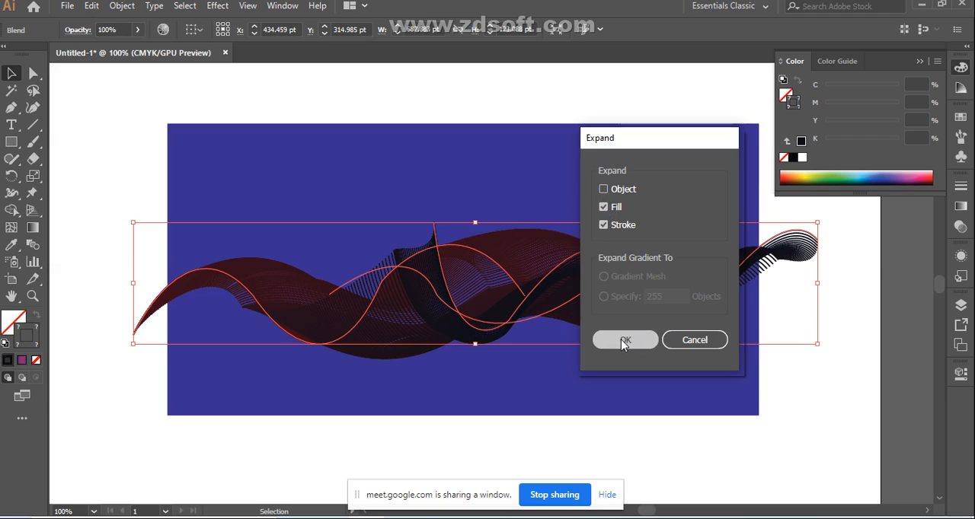
pyautogui.click(123, 6)
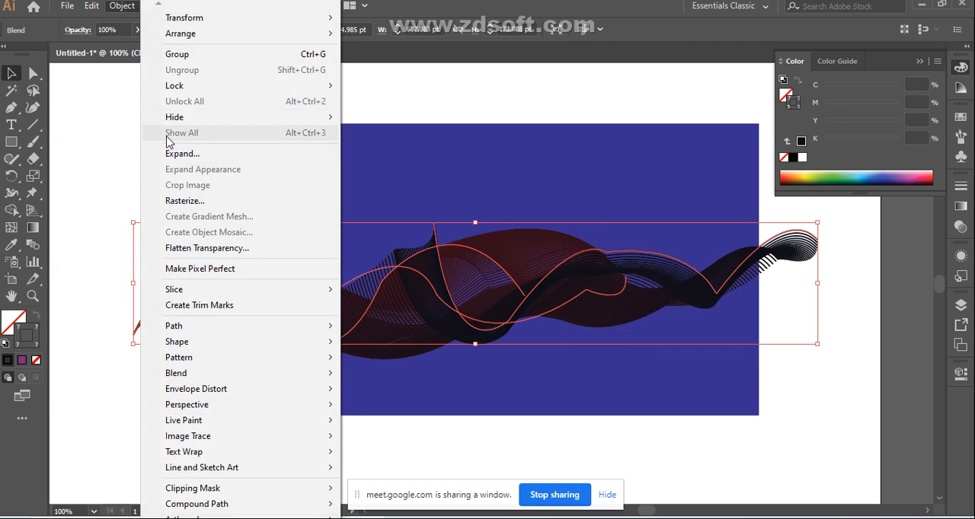
pyautogui.click(178, 160)
pyautogui.click(625, 341)
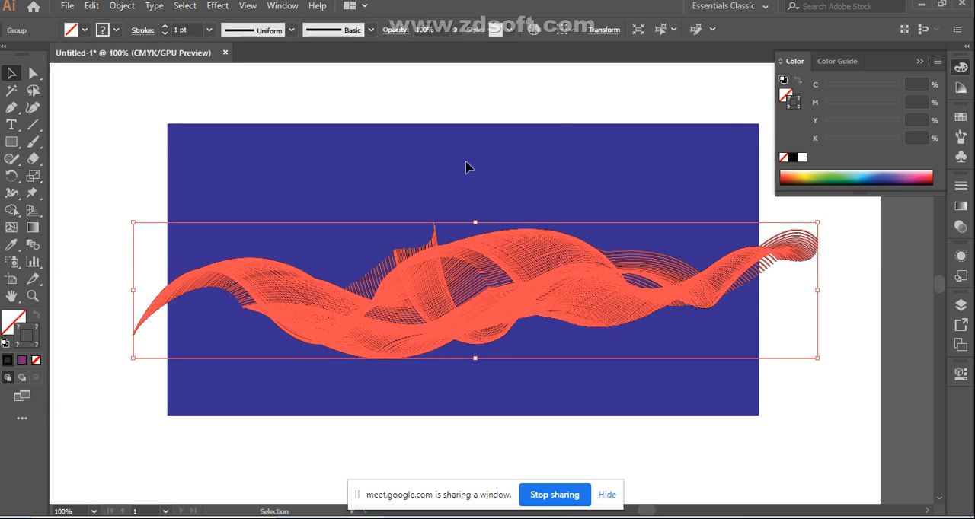
pyautogui.click(468, 167)
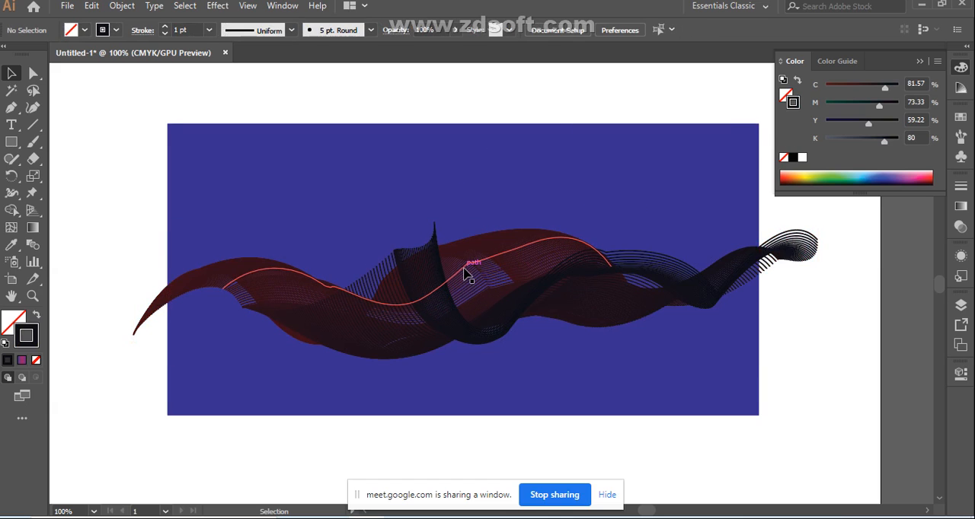
# Step: Ungroup the expanded ribbon into separate paths and clear the selection
pyautogui.click(494, 304)
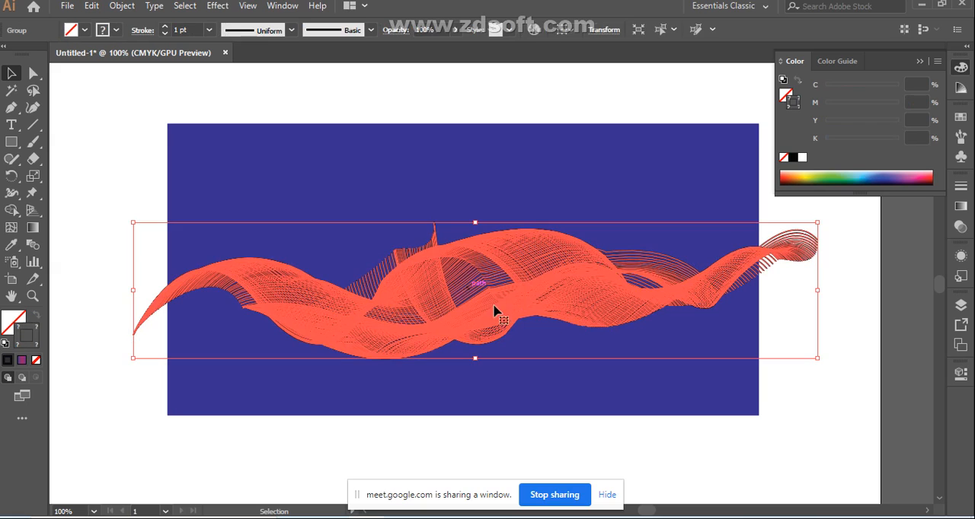
pyautogui.rightClick(482, 274)
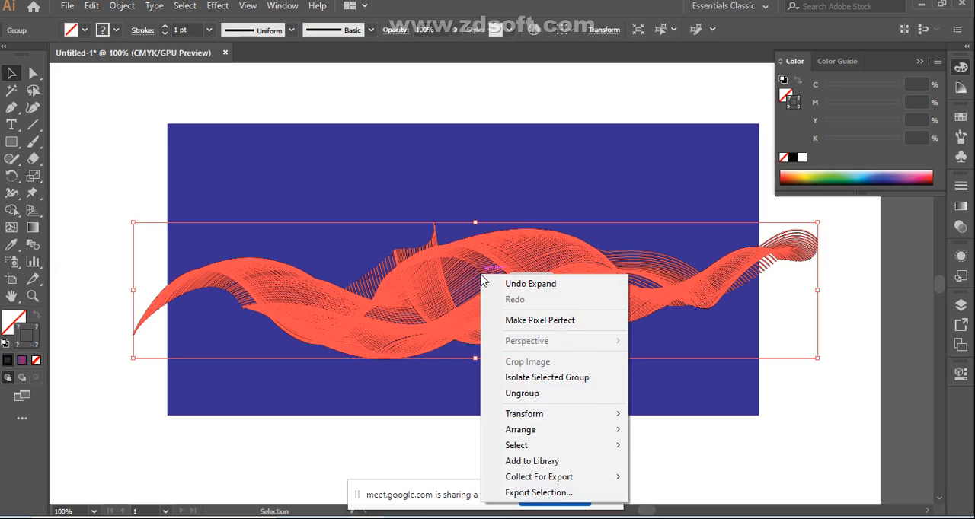
pyautogui.click(539, 396)
pyautogui.click(804, 401)
# Step: Recolor one strand's stroke in the dark upper fold yellow-green and one lower strand's stroke blue, and clear the selection
pyautogui.click(430, 304)
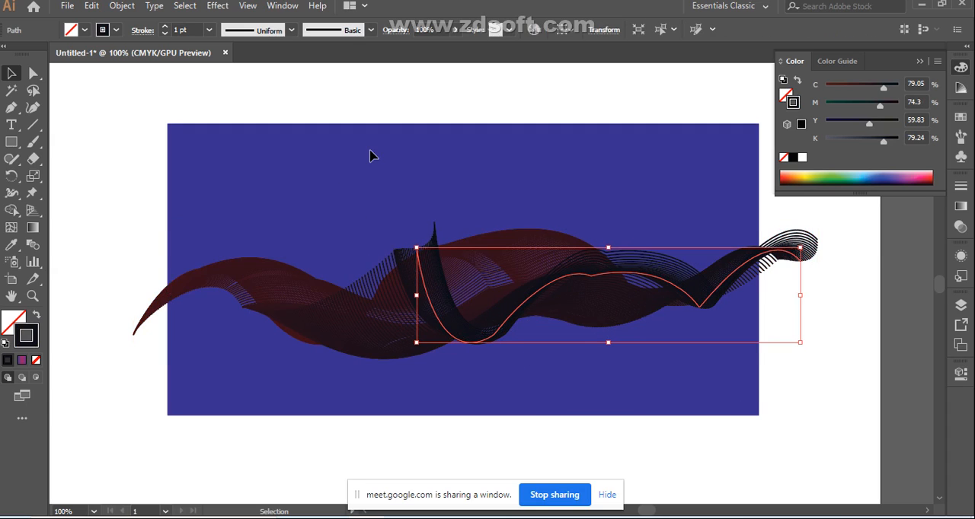
pyautogui.click(819, 169)
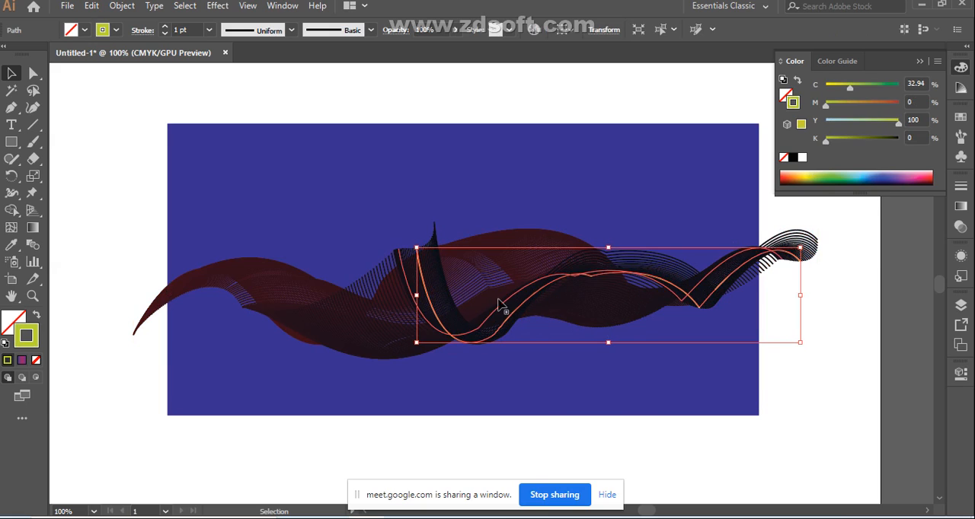
pyautogui.click(328, 323)
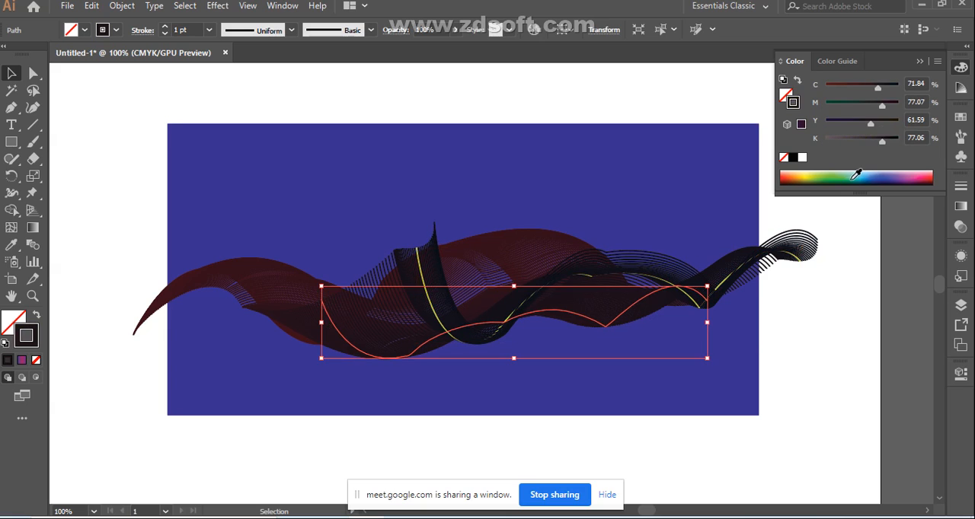
pyautogui.moveTo(872, 125); pyautogui.dragTo(850, 128)
pyautogui.moveTo(878, 92); pyautogui.dragTo(852, 93)
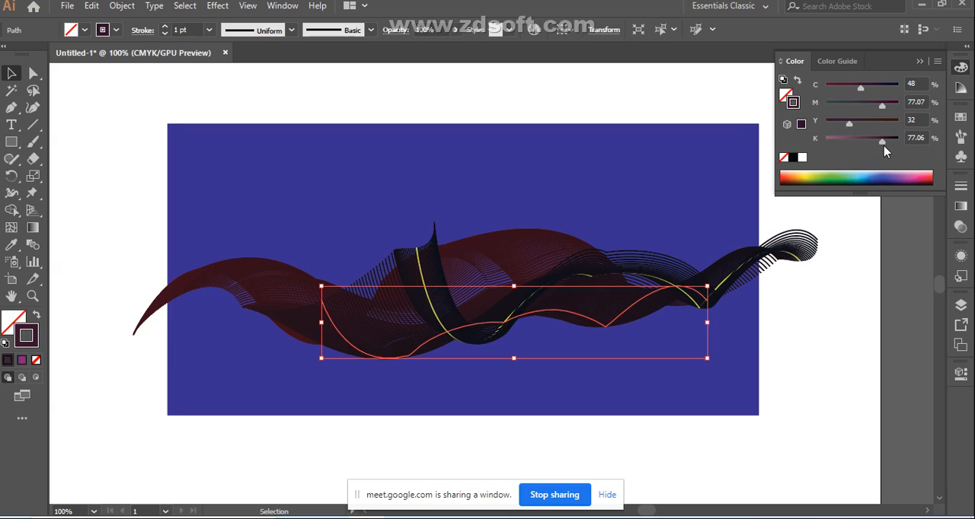
pyautogui.moveTo(883, 148); pyautogui.dragTo(876, 145)
pyautogui.click(813, 175)
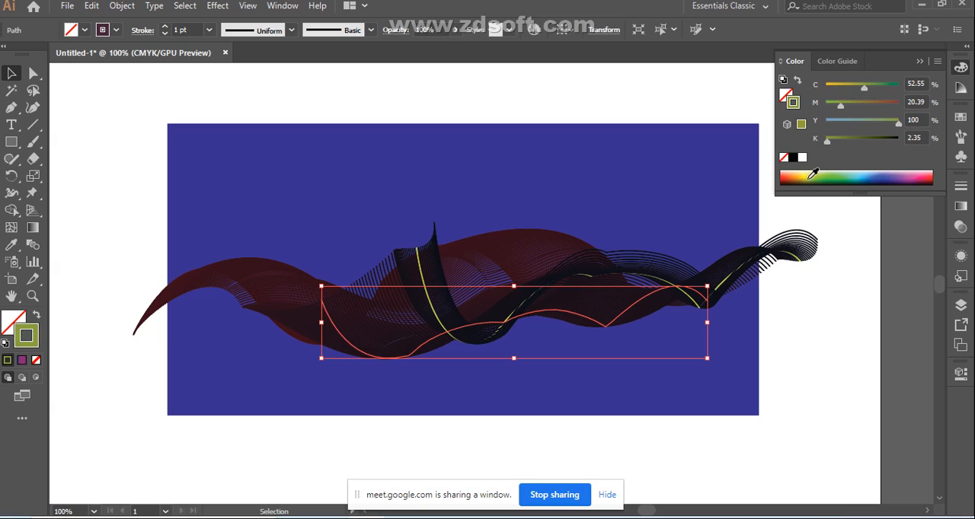
pyautogui.click(882, 173)
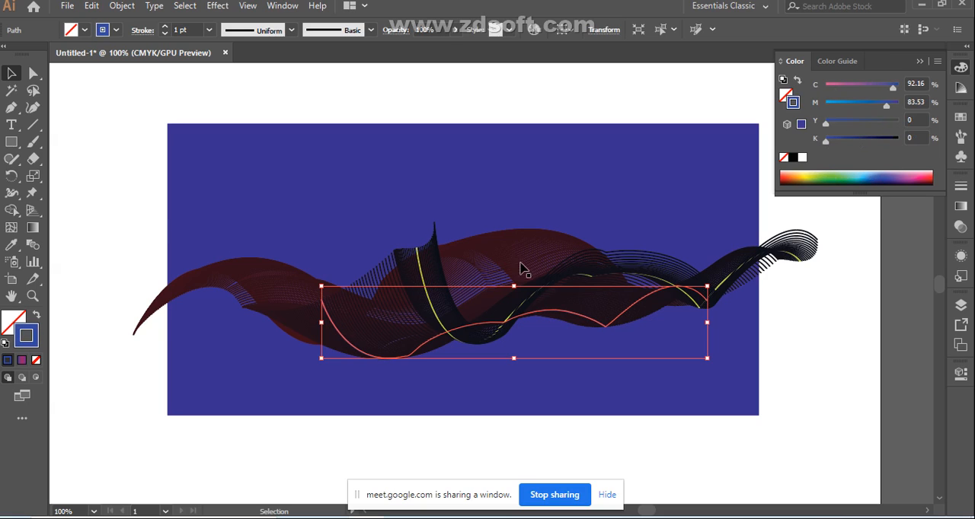
pyautogui.click(329, 186)
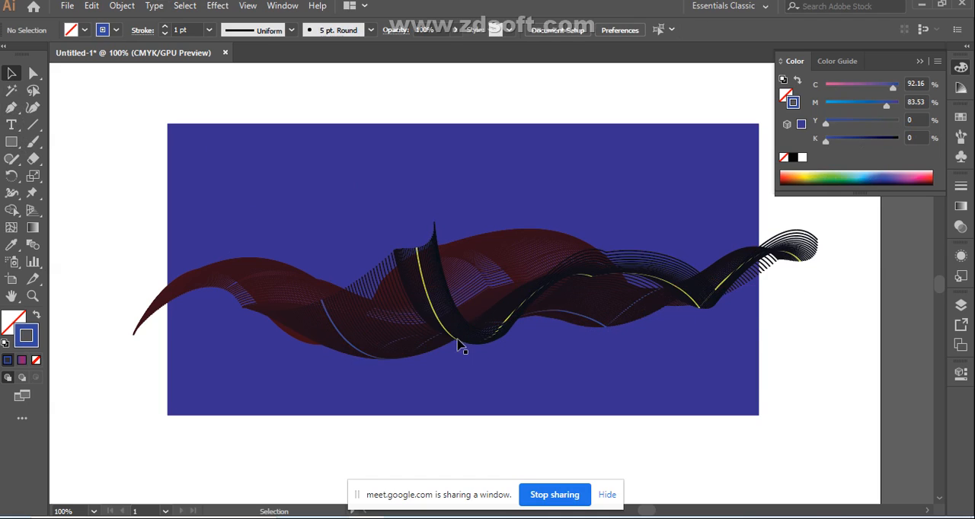
pyautogui.moveTo(135, 195); pyautogui.dragTo(160, 379)
pyautogui.moveTo(663, 414); pyautogui.dragTo(665, 411)
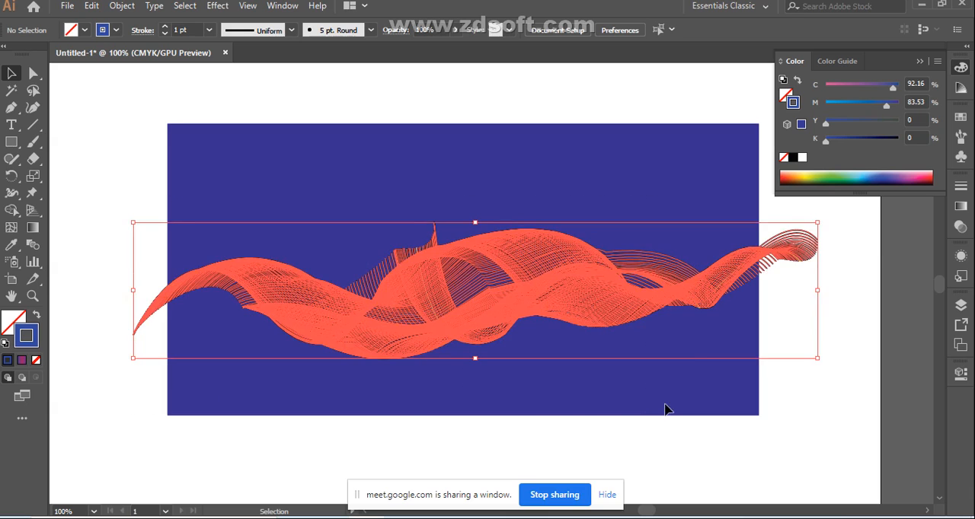
pyautogui.click(33, 228)
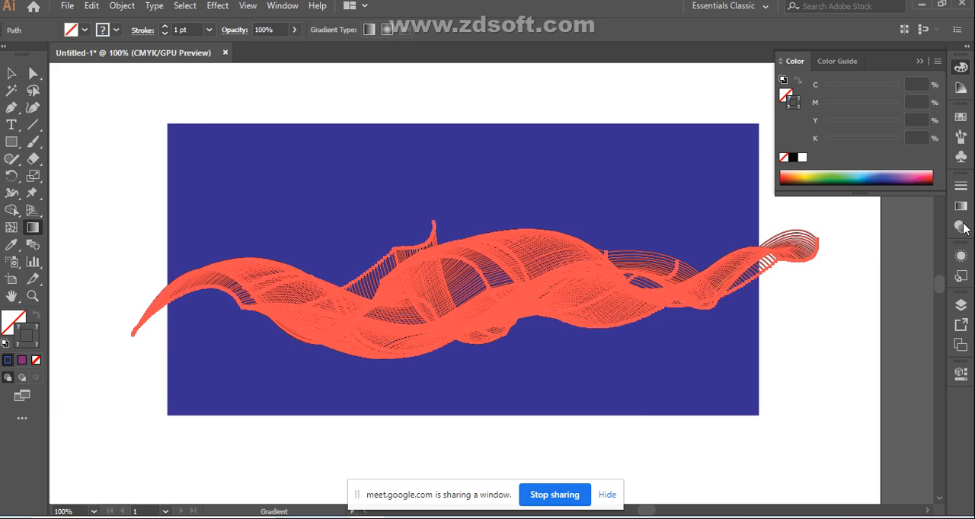
pyautogui.hotkey('ctrl', 'F9')
pyautogui.hotkey('ctrl', 'F9')
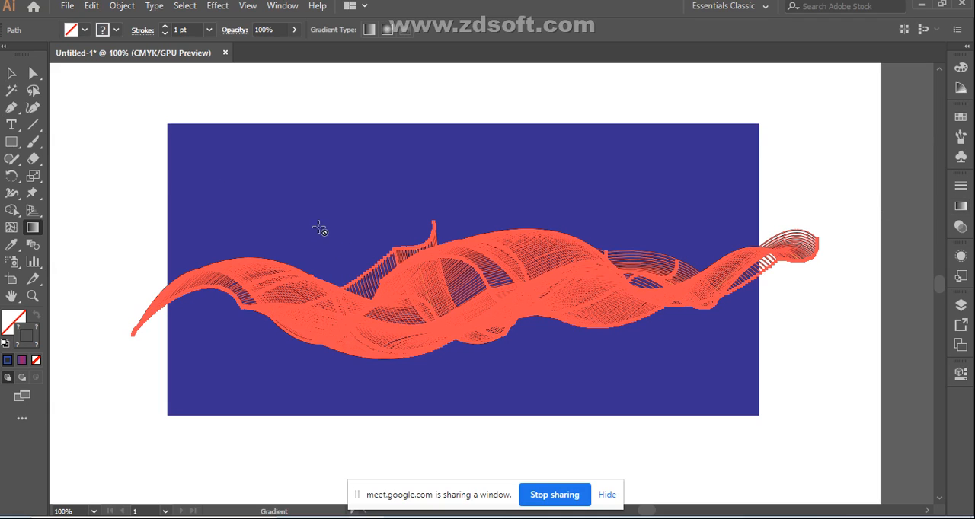
pyautogui.click(8, 76)
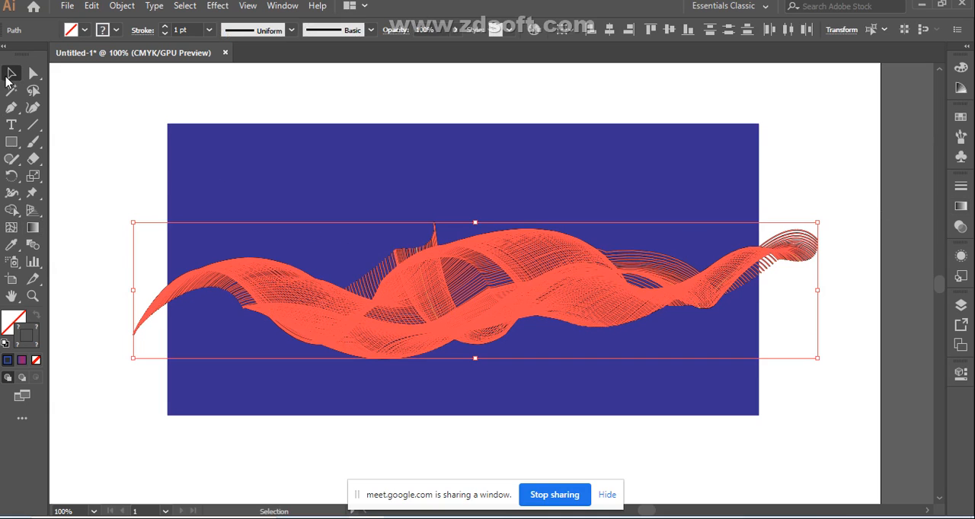
pyautogui.click(779, 187)
pyautogui.click(415, 294)
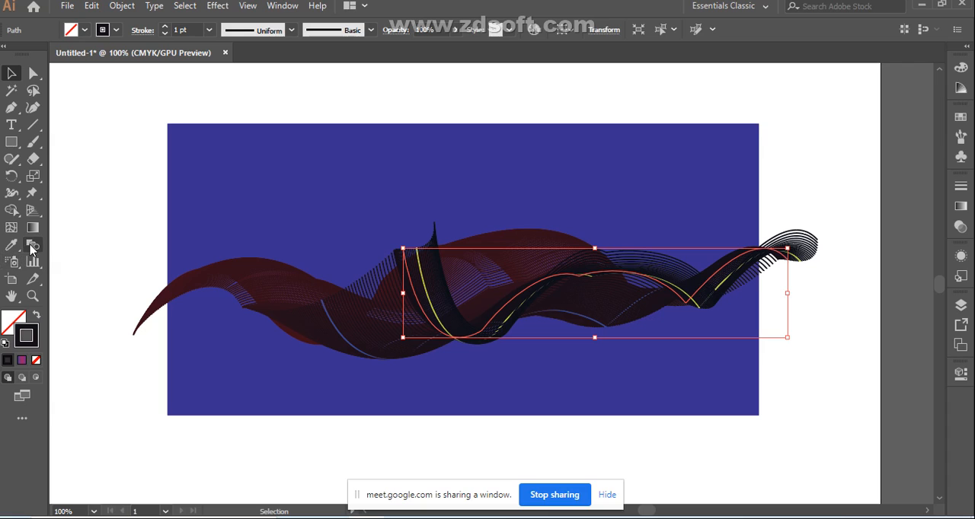
pyautogui.click(961, 68)
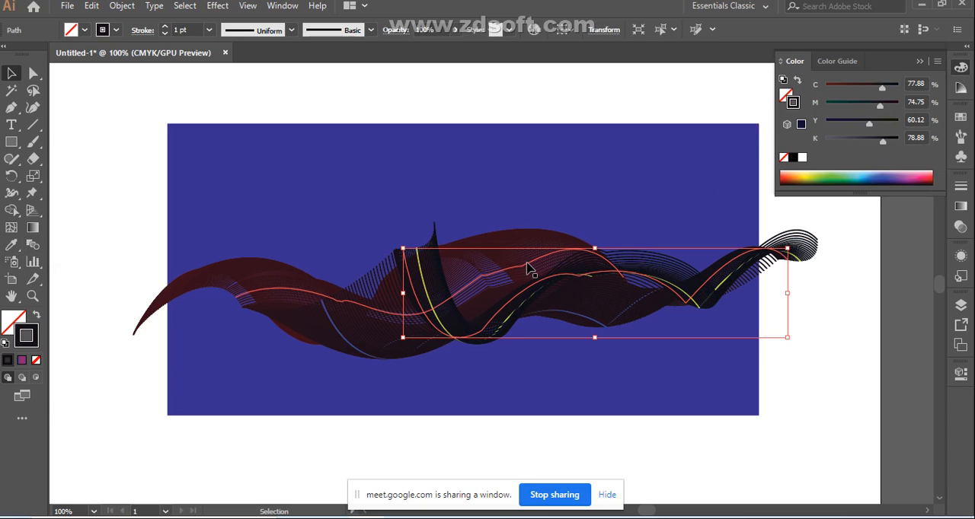
pyautogui.click(450, 305)
pyautogui.click(559, 393)
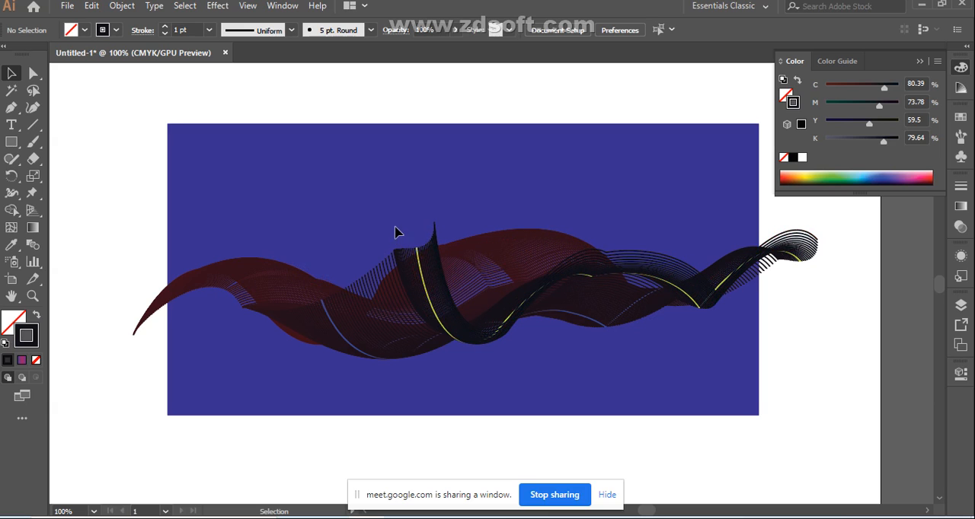
# Step: Apply the blue-red-purple linear gradient to the stroke of the dark front fold's edge strands, with stops at 41.06% and 84.36%, and clear the selection
pyautogui.moveTo(436, 242); pyautogui.dragTo(439, 247)
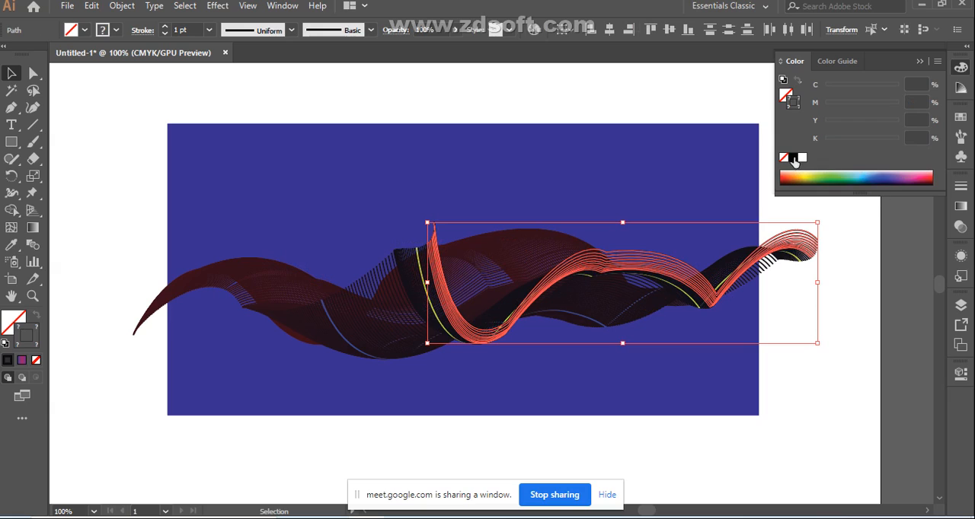
pyautogui.click(961, 207)
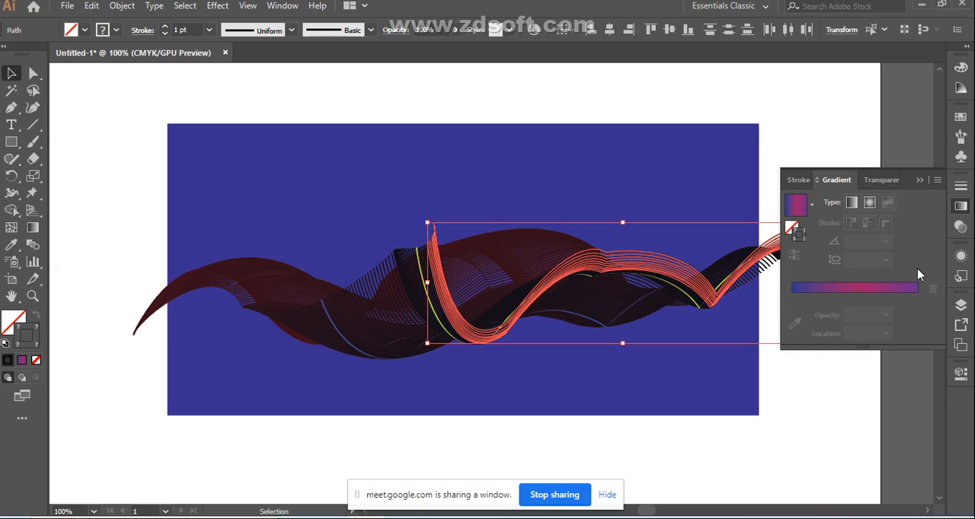
pyautogui.click(859, 289)
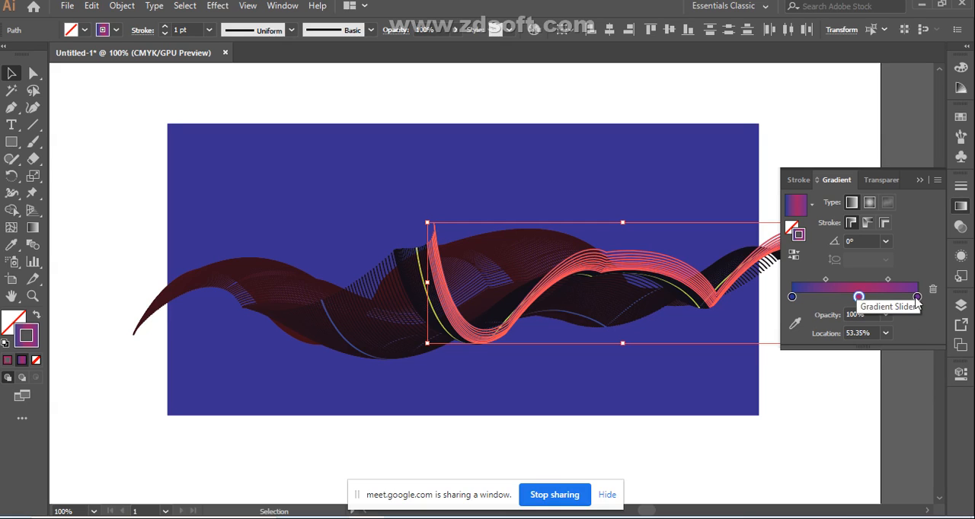
pyautogui.moveTo(860, 298); pyautogui.dragTo(843, 299)
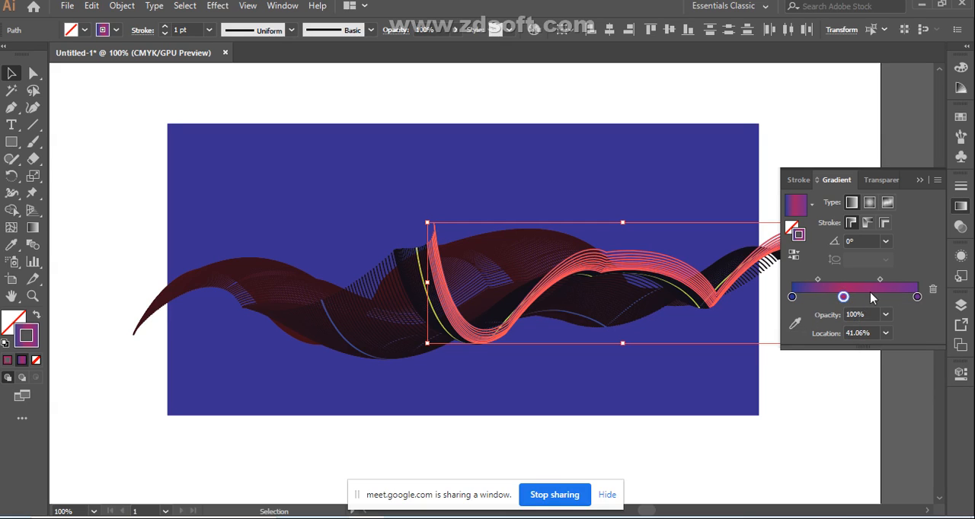
pyautogui.moveTo(917, 297); pyautogui.dragTo(898, 298)
pyautogui.click(800, 95)
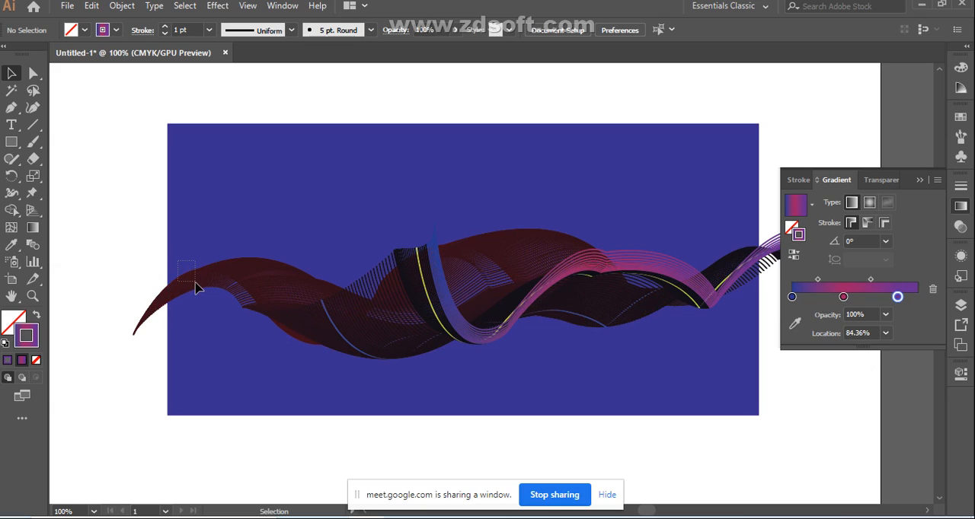
# Step: Apply a linear gradient stroke to the strands at the ribbon's left end, recolor its middle stop orange and place it at 34.36%
pyautogui.moveTo(198, 284); pyautogui.dragTo(199, 286)
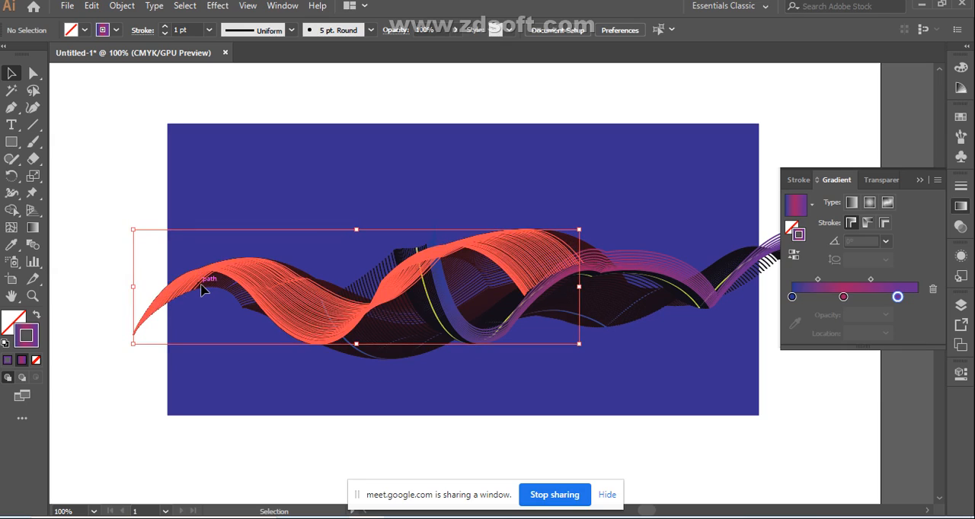
pyautogui.click(866, 292)
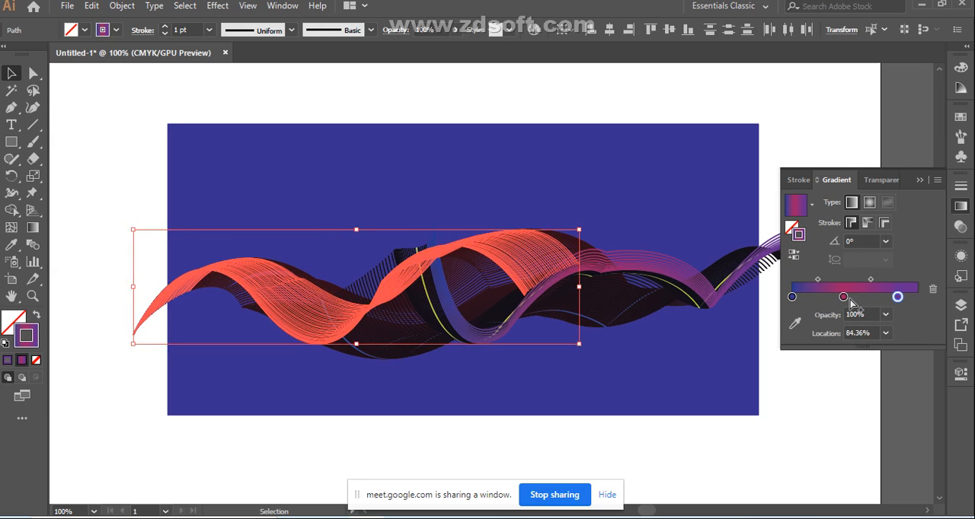
pyautogui.click(843, 297)
pyautogui.doubleClick(843, 298)
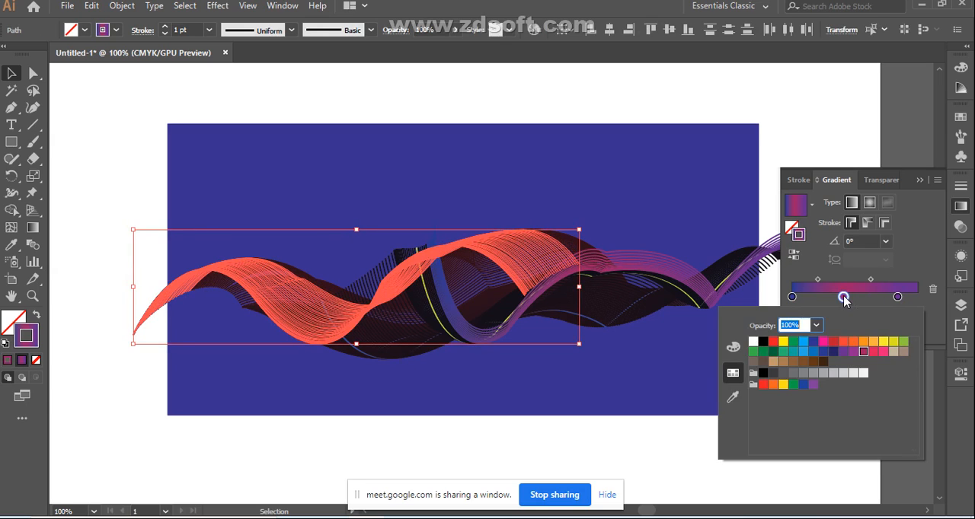
pyautogui.click(864, 343)
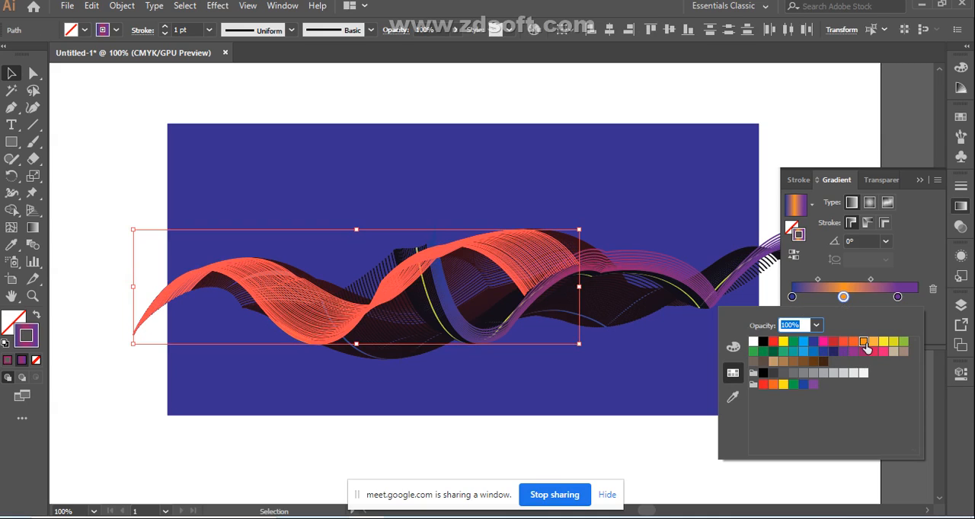
pyautogui.click(844, 298)
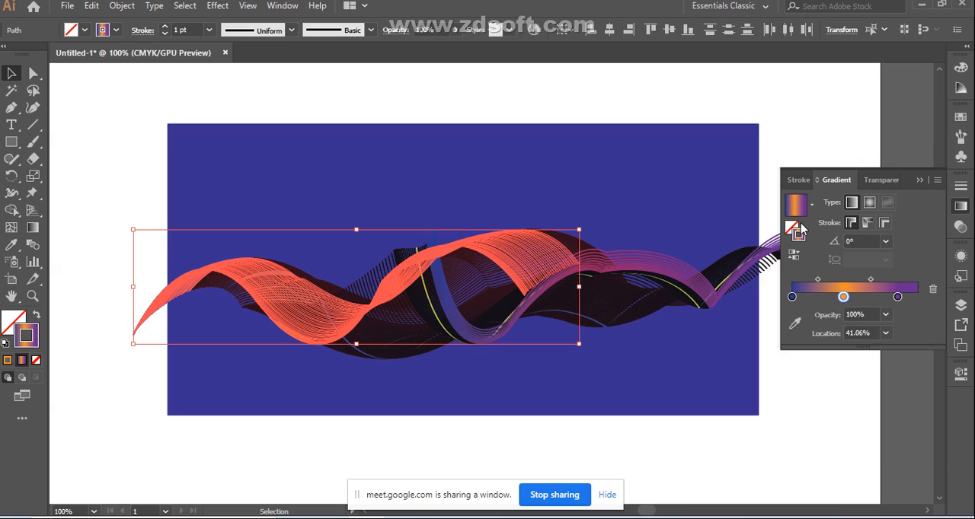
pyautogui.moveTo(846, 299); pyautogui.dragTo(835, 298)
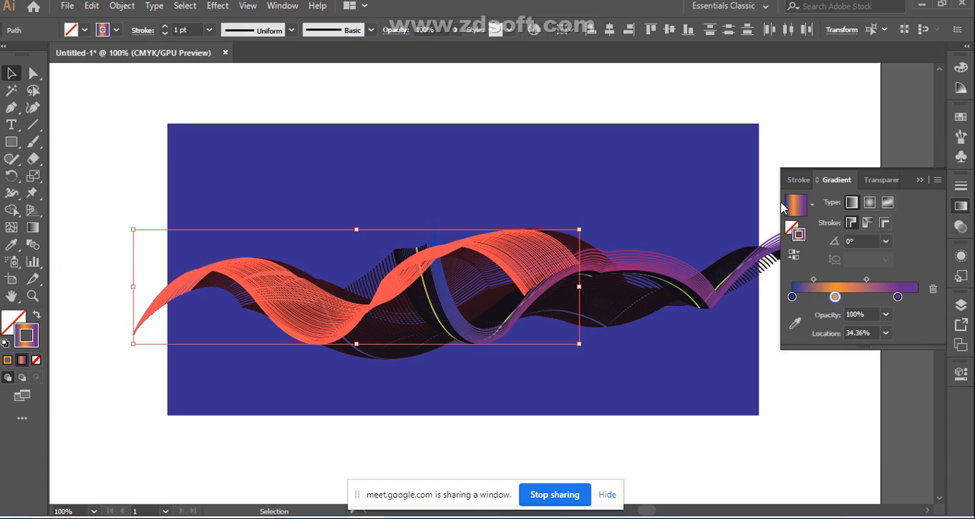
# Step: Try filling the selected left-end strands with dark blue 0d0849, and undo the fill
pyautogui.doubleClick(792, 231)
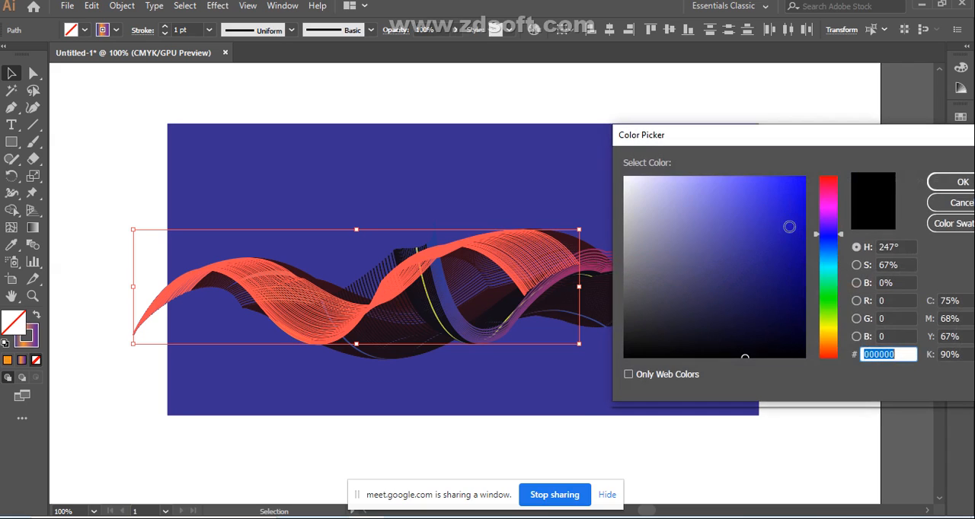
pyautogui.click(785, 306)
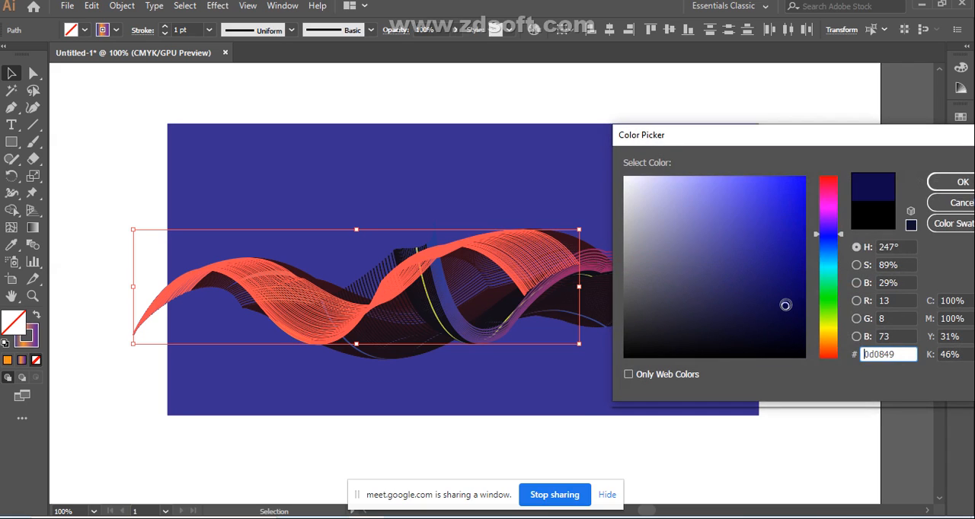
pyautogui.click(962, 185)
pyautogui.click(819, 399)
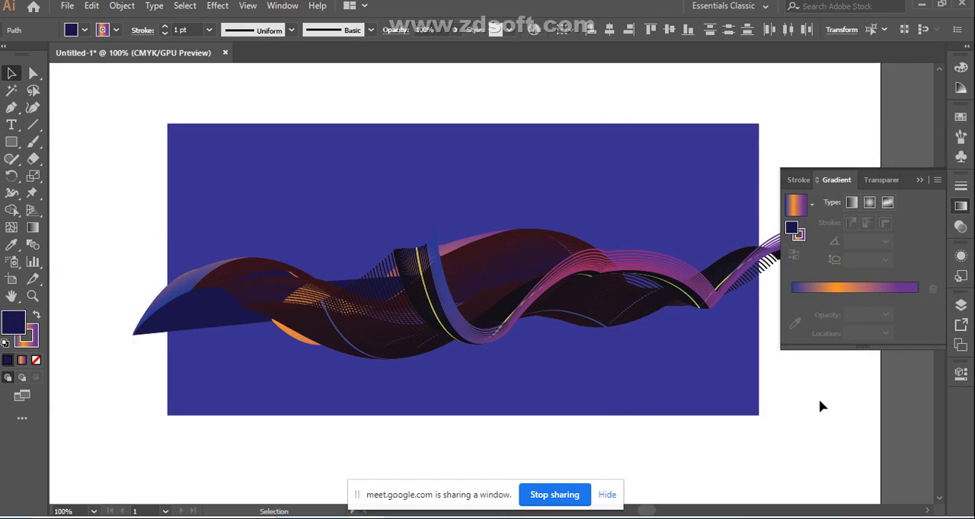
pyautogui.hotkey('ctrl', 'z')
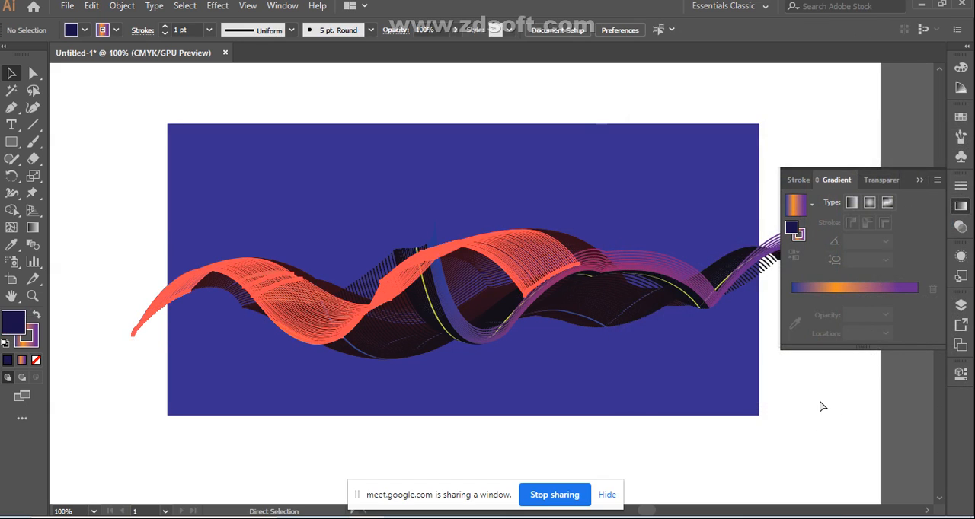
# Step: Try a reversed gradient fill on the left-end strands, and undo both the reversal and the fill
pyautogui.click(828, 290)
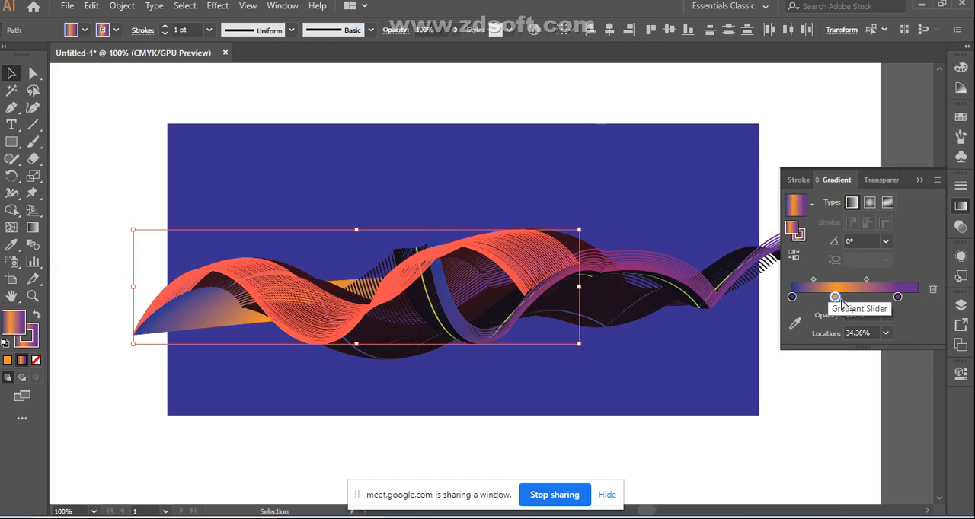
pyautogui.click(793, 256)
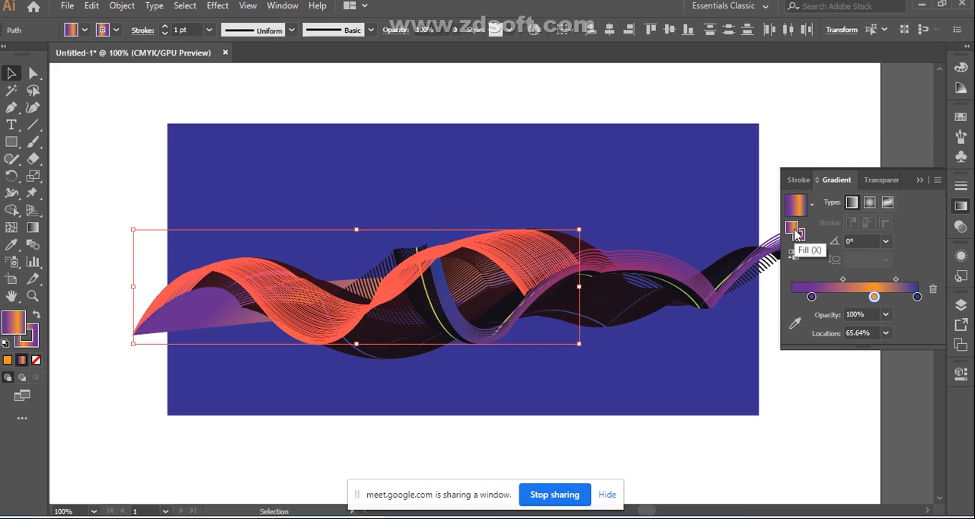
pyautogui.doubleClick(794, 235)
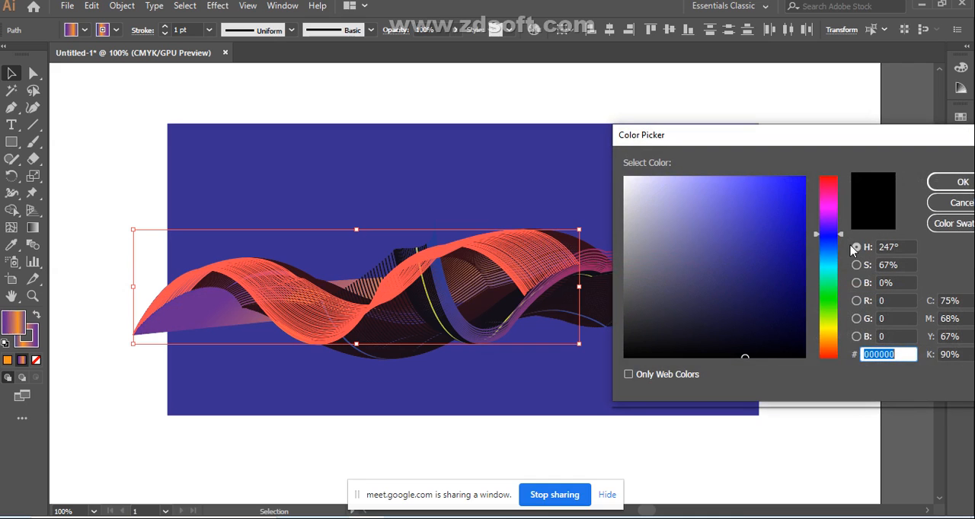
pyautogui.click(958, 203)
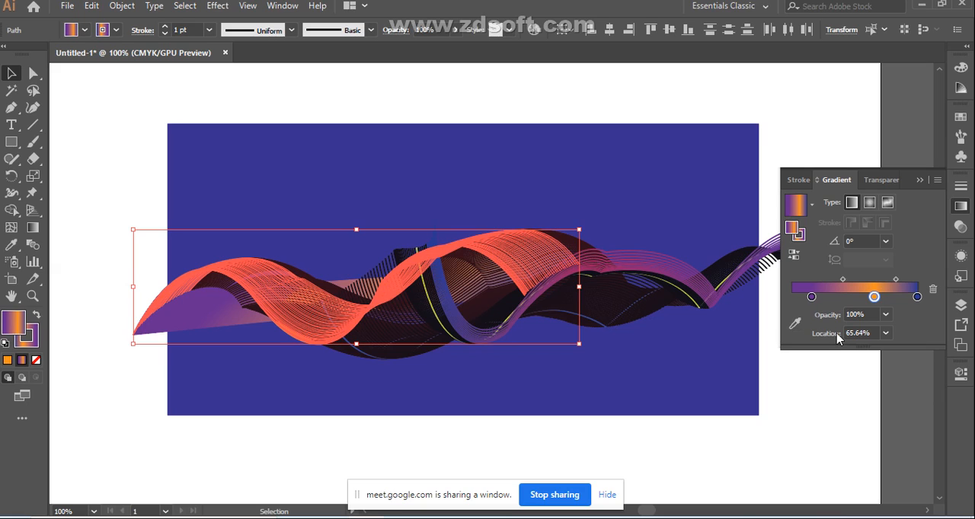
pyautogui.hotkey('ctrl', 'z')
pyautogui.hotkey('ctrl', 'z')
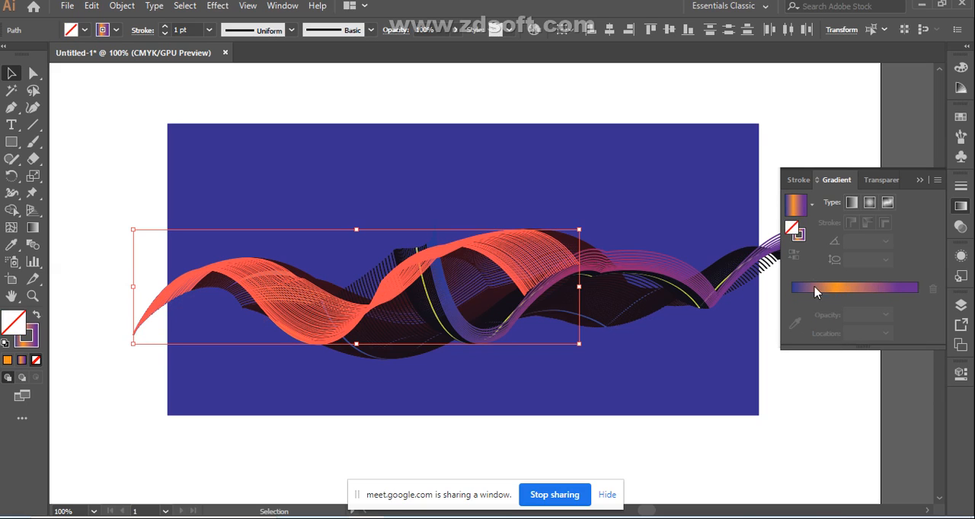
pyautogui.click(831, 296)
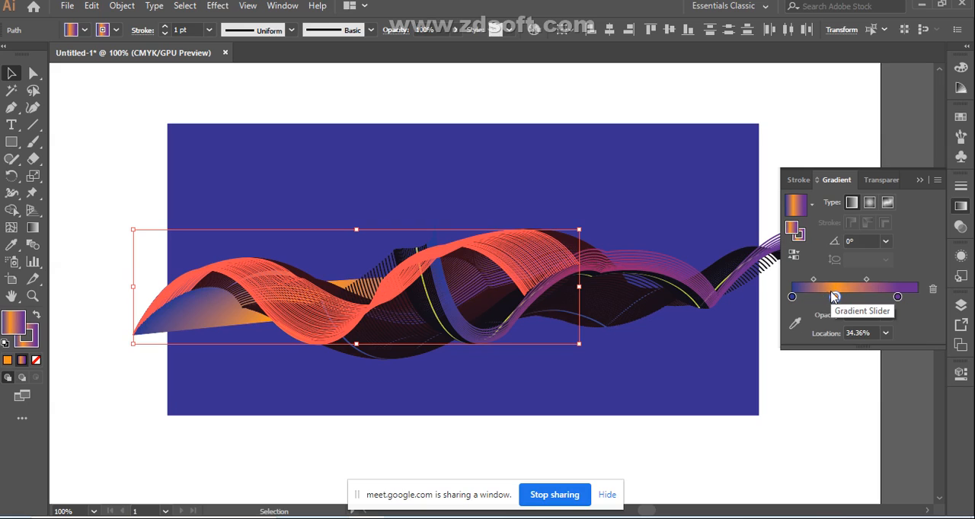
pyautogui.click(37, 361)
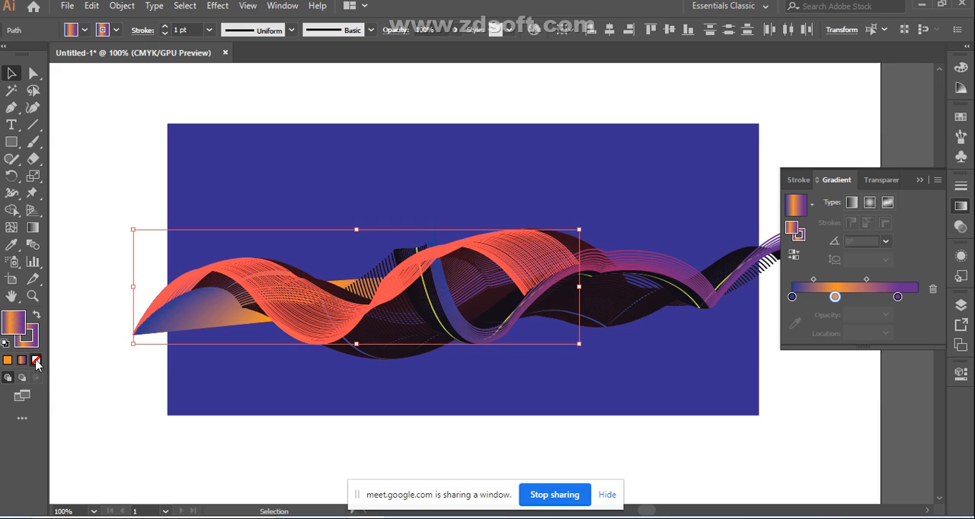
pyautogui.click(844, 292)
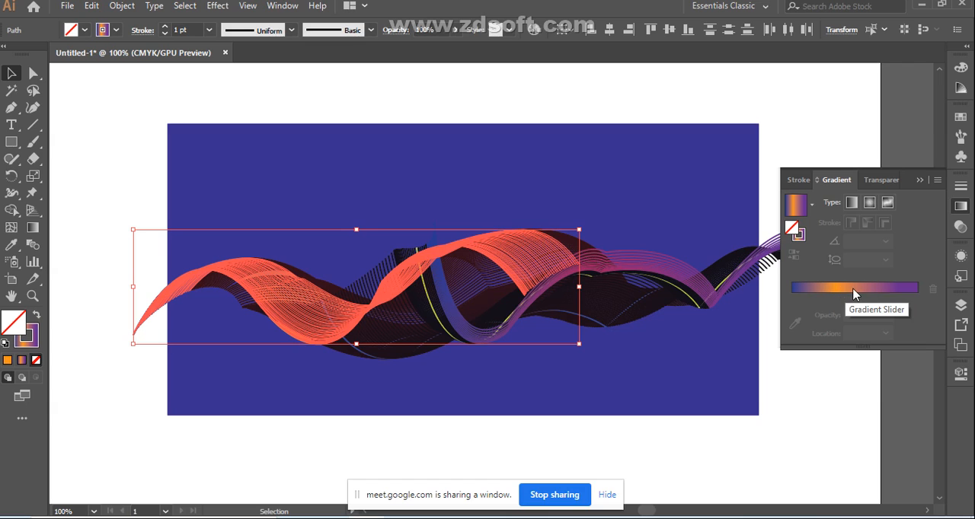
pyautogui.doubleClick(799, 233)
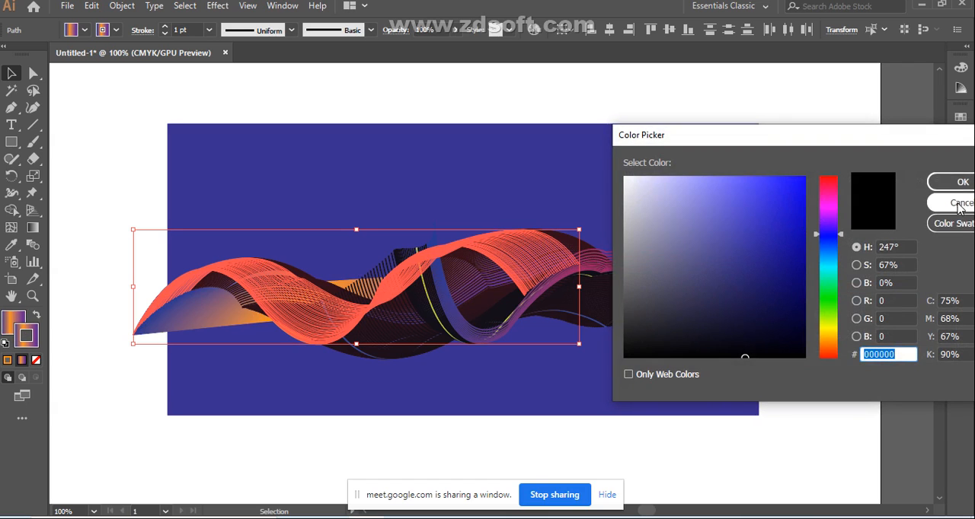
pyautogui.click(956, 203)
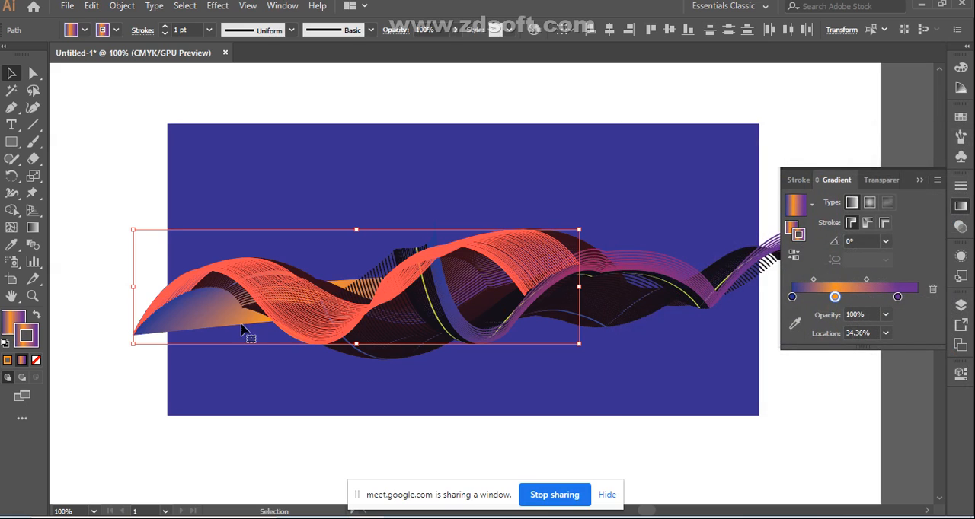
# Step: Set the left-end strands' fill to none and clear the selection
pyautogui.click(14, 325)
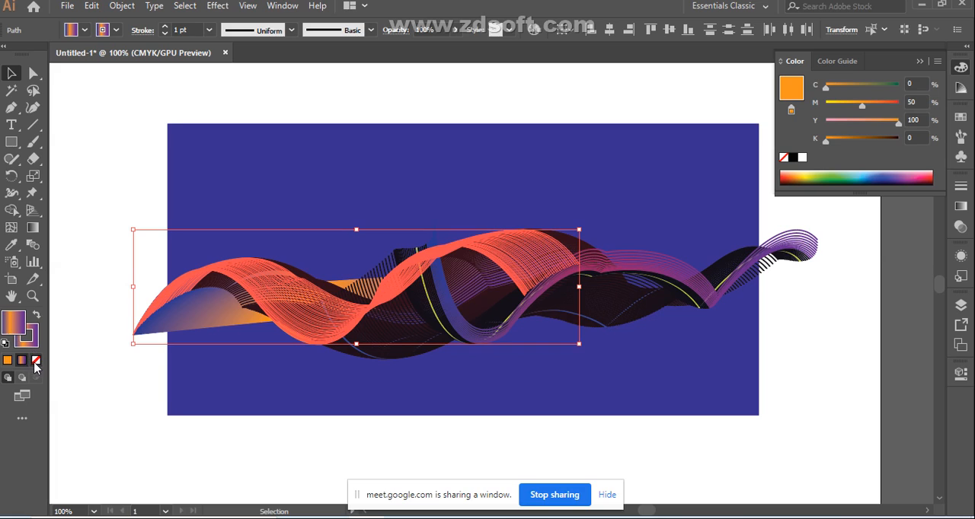
pyautogui.click(35, 360)
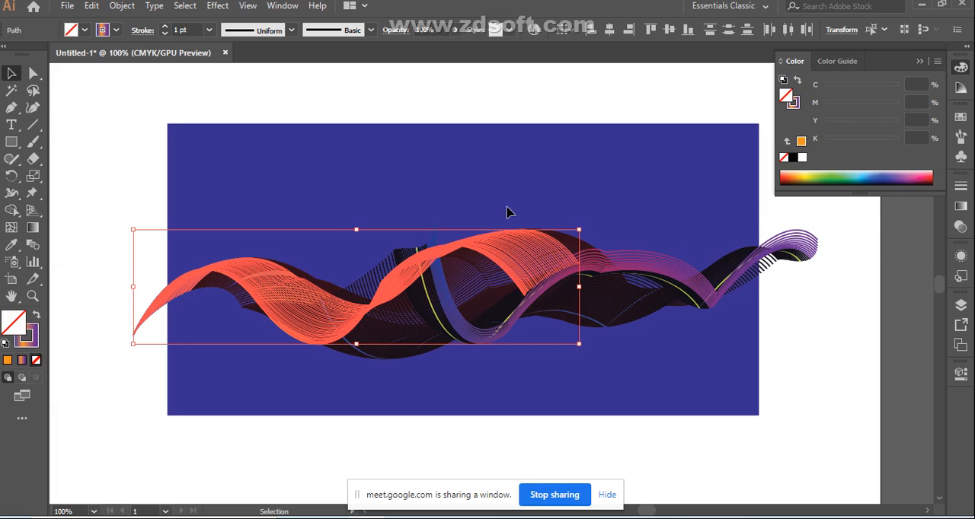
pyautogui.click(13, 76)
pyautogui.click(272, 183)
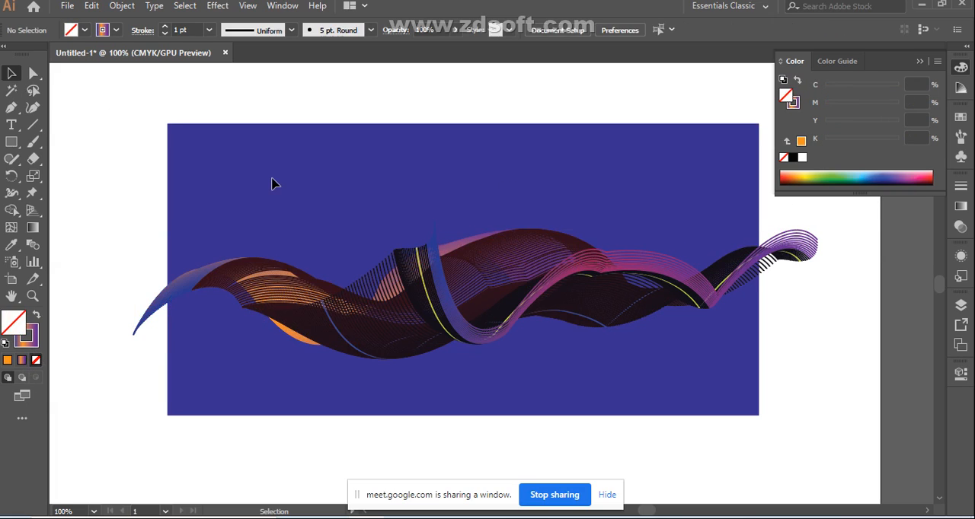
# Step: Select the dark strands along the ribbon's upper edge and fill them with the blue-orange-purple gradient, placing the orange stop at 38.83%
pyautogui.click(505, 274)
pyautogui.click(613, 197)
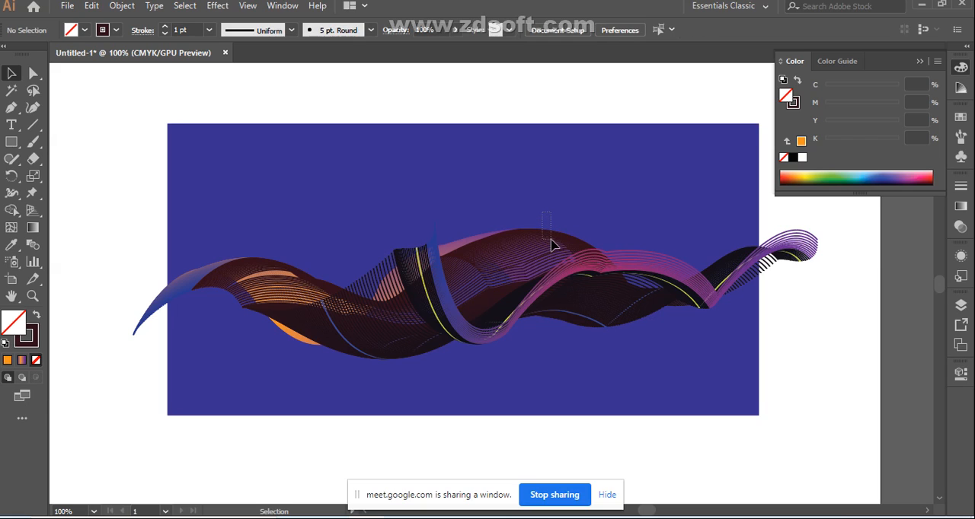
pyautogui.click(552, 242)
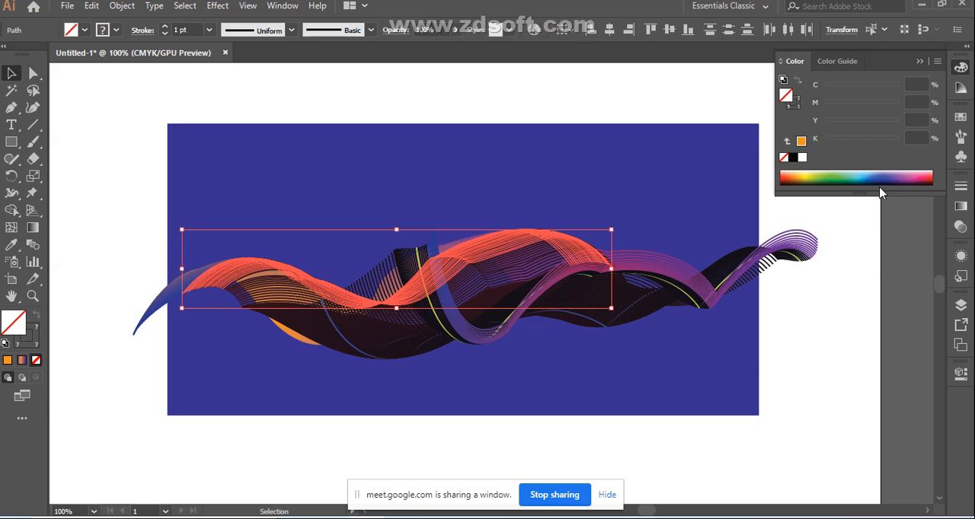
pyautogui.click(961, 206)
pyautogui.click(886, 289)
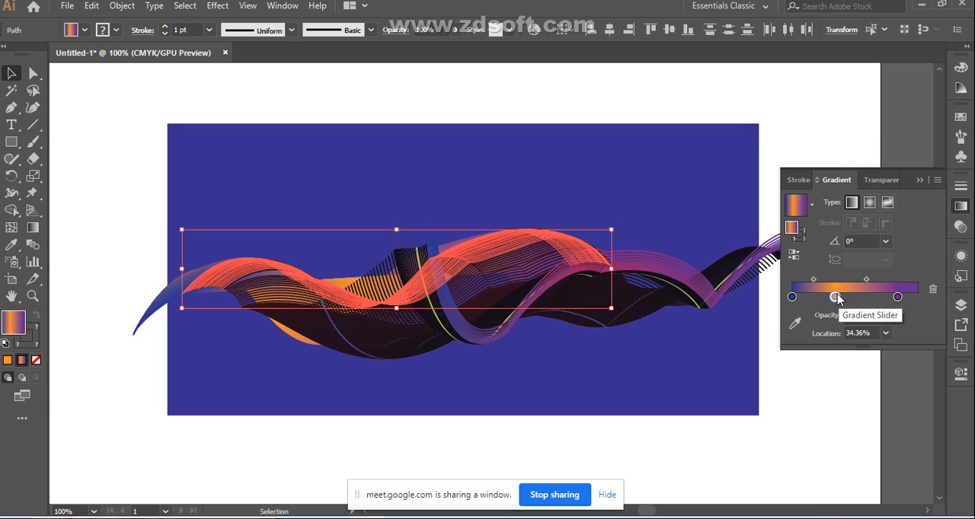
pyautogui.moveTo(836, 297); pyautogui.dragTo(841, 297)
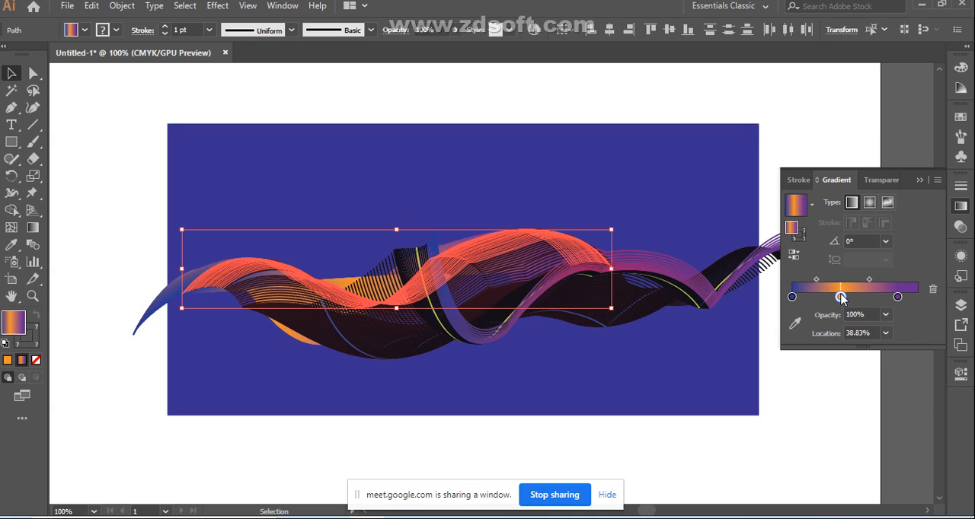
# Step: Apply the blue-orange-purple linear gradient to the upper-edge strands' stroke, with the orange stop at 44.41%
pyautogui.doubleClick(801, 236)
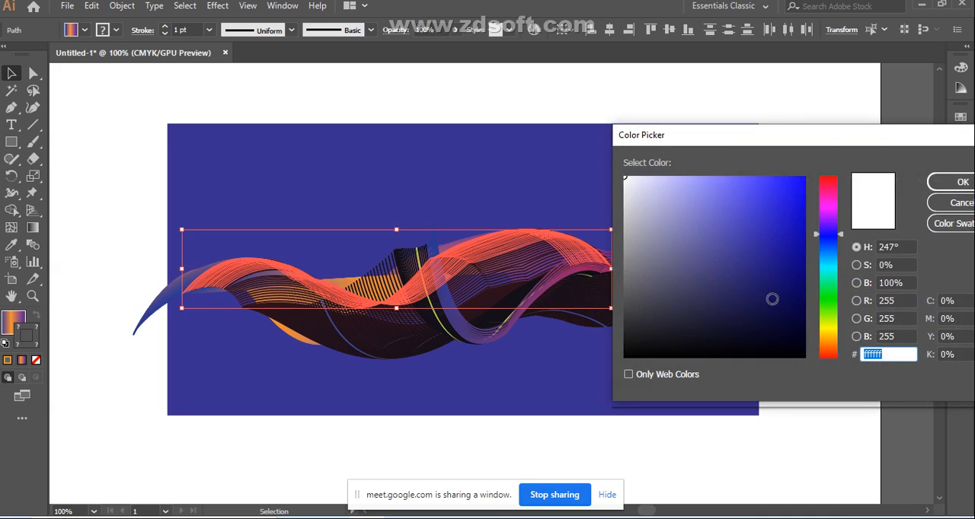
pyautogui.click(755, 304)
pyautogui.click(961, 182)
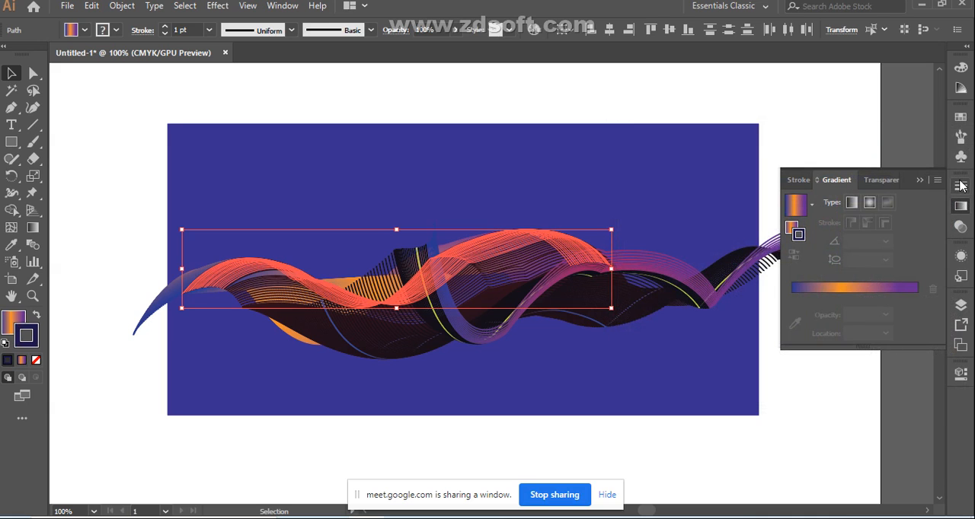
pyautogui.click(858, 294)
pyautogui.click(848, 298)
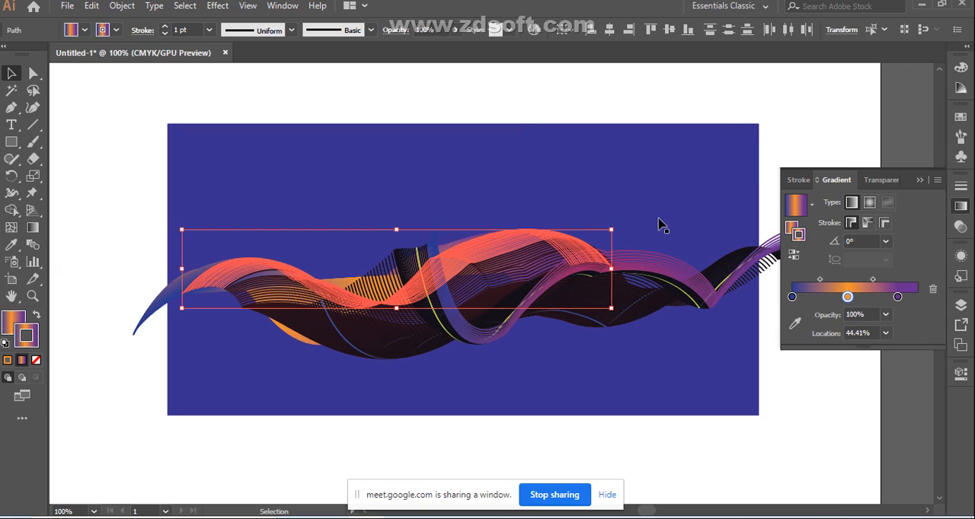
# Step: Select all the ribbon strands, enlarge them slightly at both ends, and shift the ribbon slightly down and left on the blue background
pyautogui.click(496, 106)
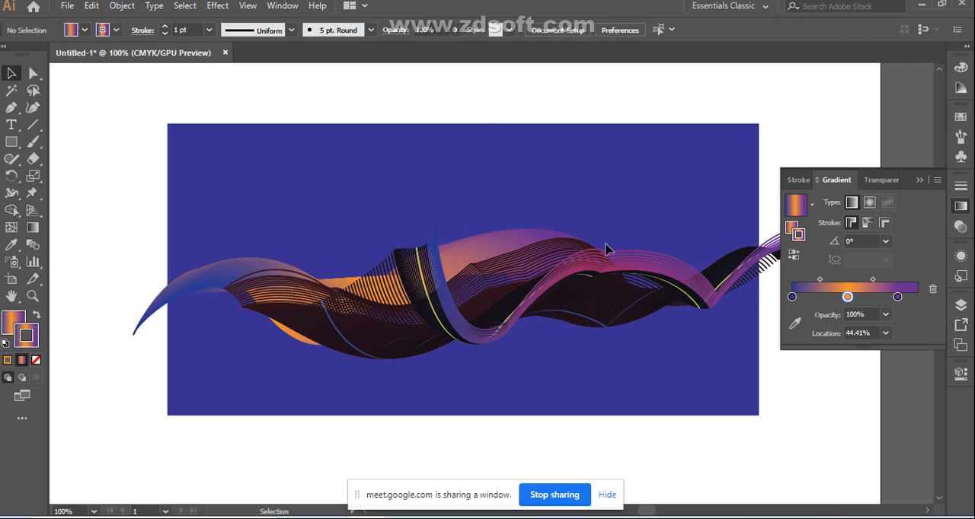
pyautogui.moveTo(95, 201); pyautogui.dragTo(738, 385)
pyautogui.moveTo(134, 220); pyautogui.dragTo(75, 165)
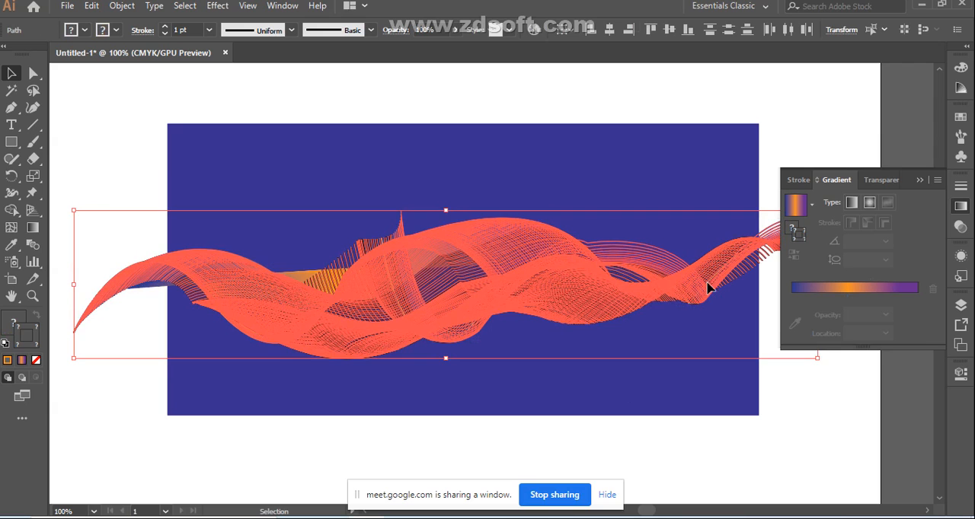
pyautogui.moveTo(584, 307); pyautogui.dragTo(574, 321)
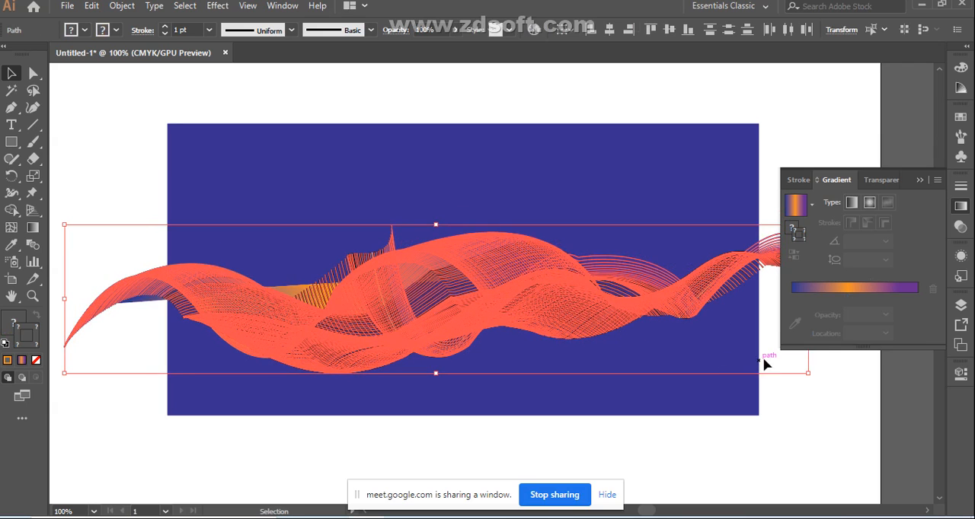
pyautogui.moveTo(808, 373); pyautogui.dragTo(830, 385)
pyautogui.click(817, 427)
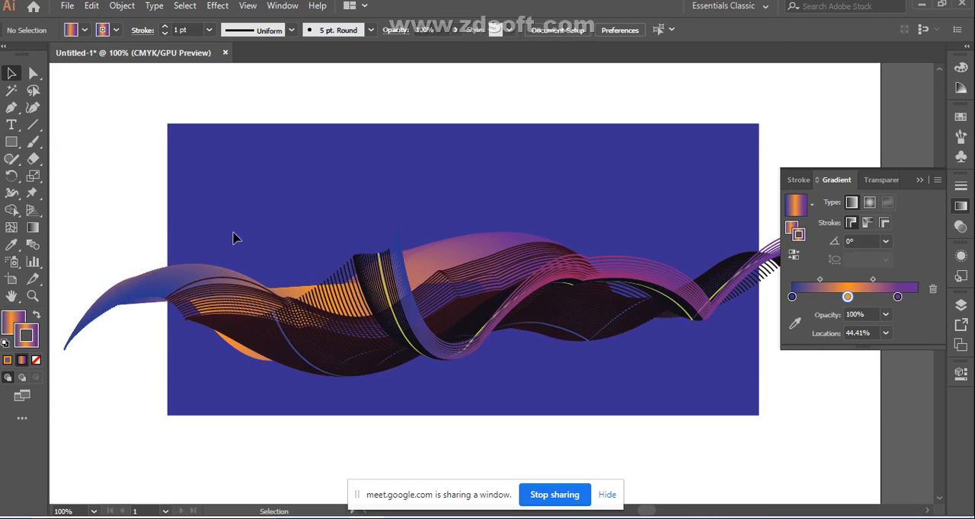
pyautogui.click(288, 295)
pyautogui.click(246, 363)
pyautogui.click(247, 358)
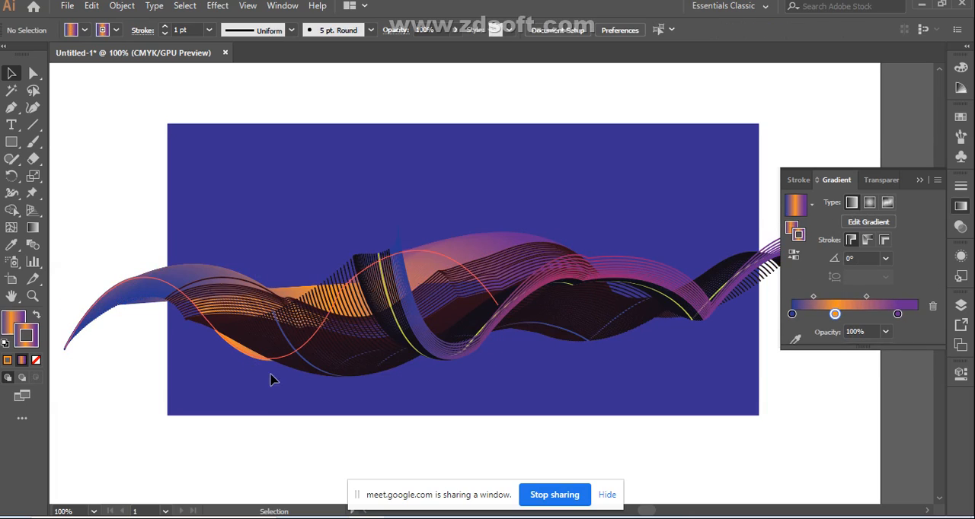
pyautogui.click(661, 381)
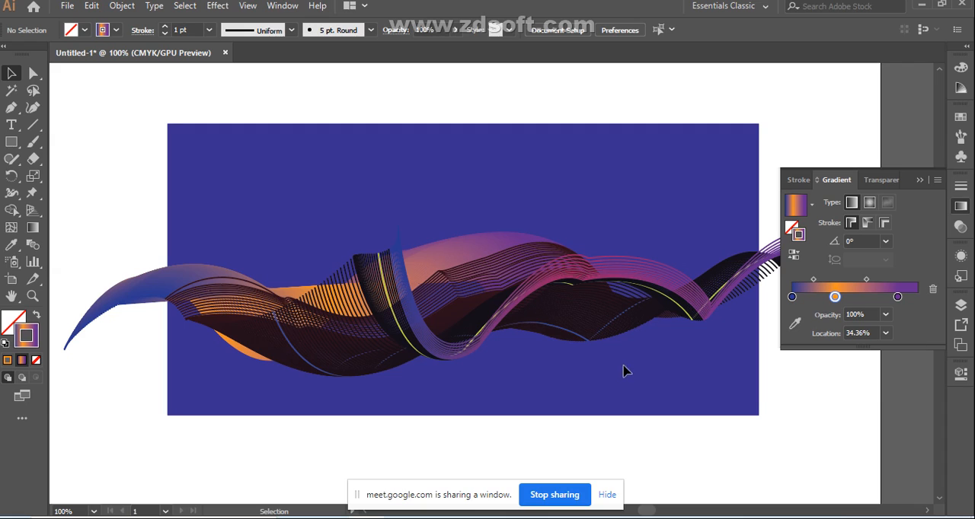
# Step: Select the dark strands along the ribbon's lower edge and apply a linear stroke gradient with a pink-red start, orange middle and green end
pyautogui.click(583, 333)
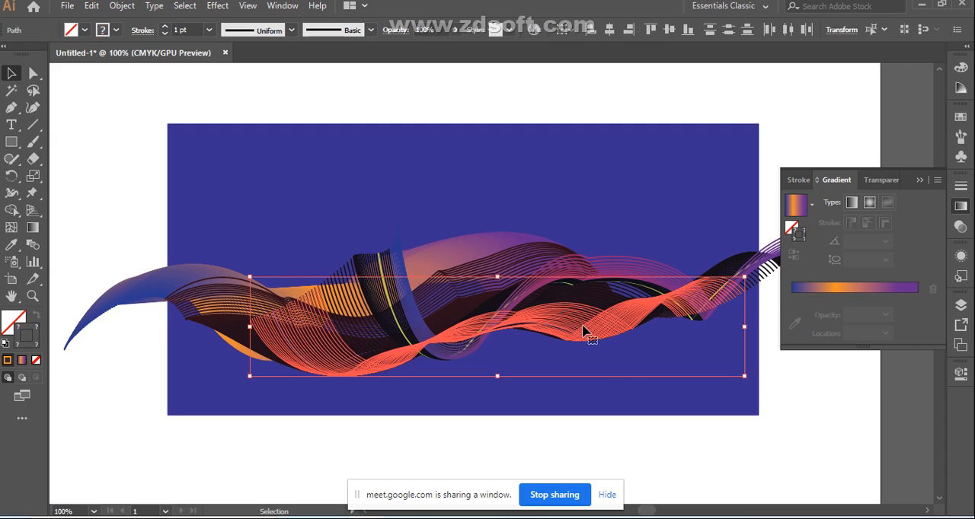
pyautogui.click(887, 288)
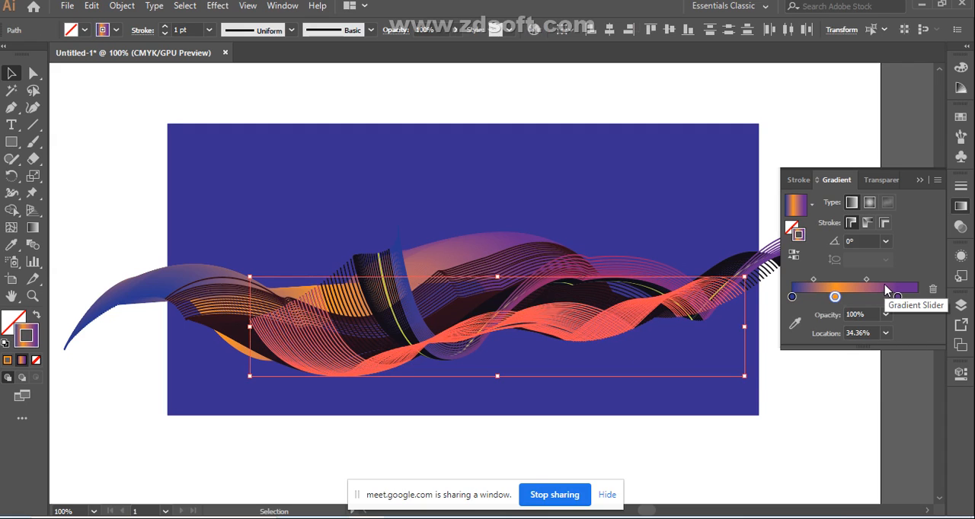
pyautogui.click(794, 298)
pyautogui.doubleClick(793, 299)
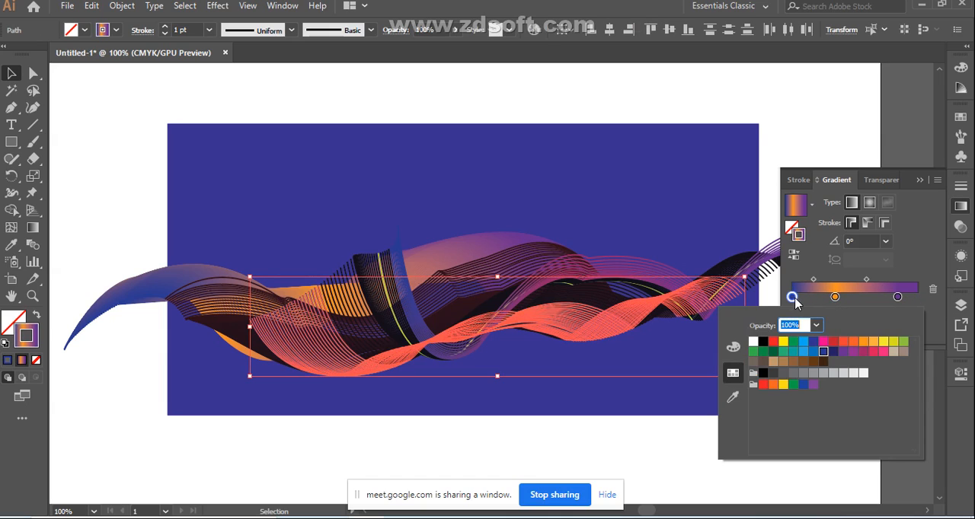
pyautogui.click(872, 353)
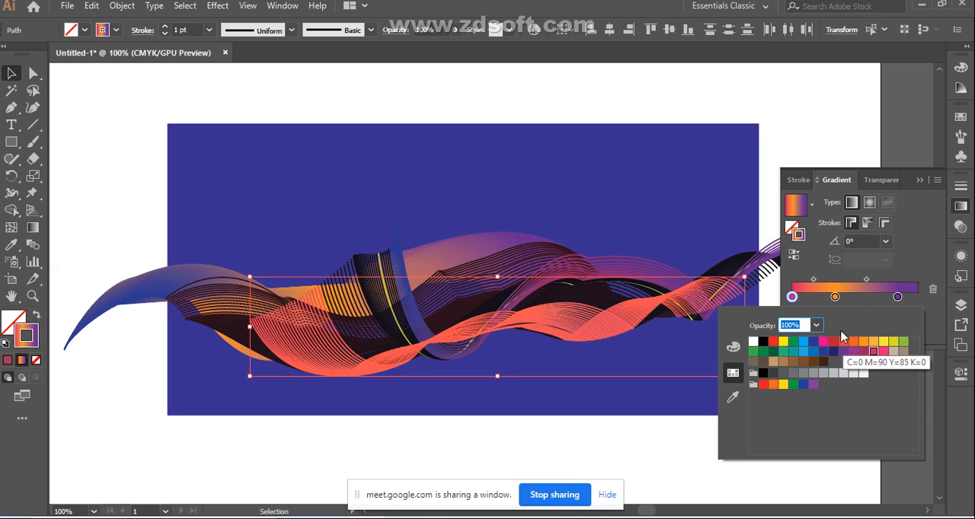
pyautogui.click(898, 297)
pyautogui.doubleClick(898, 297)
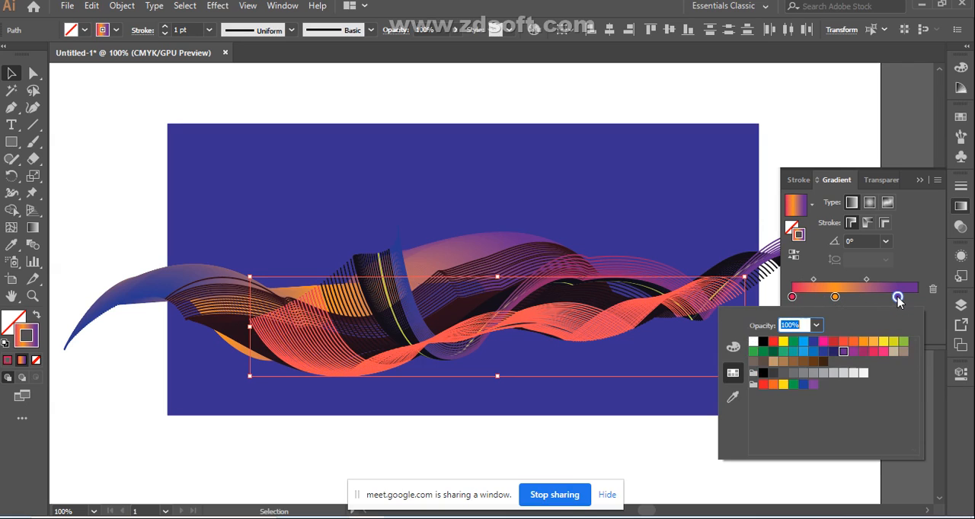
pyautogui.click(903, 341)
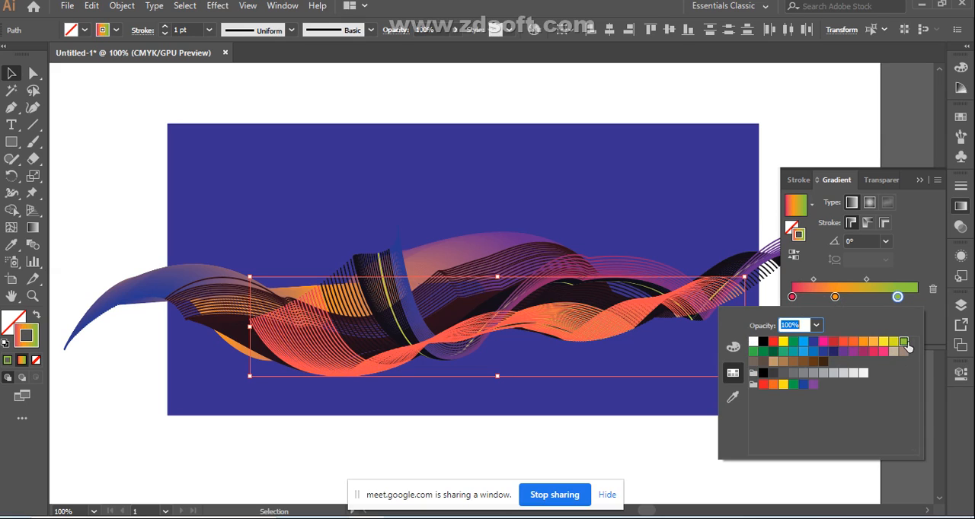
# Step: Adjust the lower-edge strands' stroke gradient: move the orange stop closer to the green, the pink-red stop to 10.06% and the green stop to 79.33%
pyautogui.click(835, 297)
pyautogui.moveTo(835, 297); pyautogui.dragTo(862, 297)
pyautogui.moveTo(793, 297); pyautogui.dragTo(809, 301)
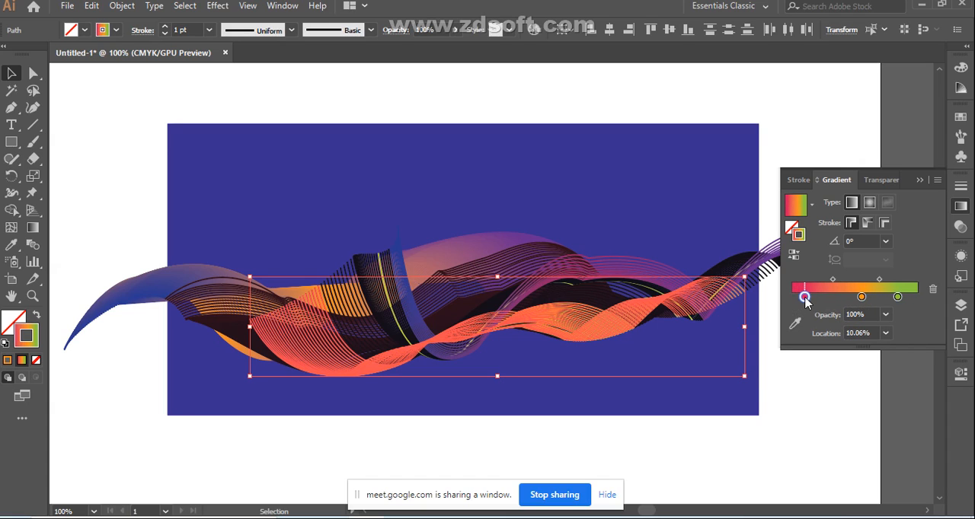
pyautogui.moveTo(898, 298); pyautogui.dragTo(891, 303)
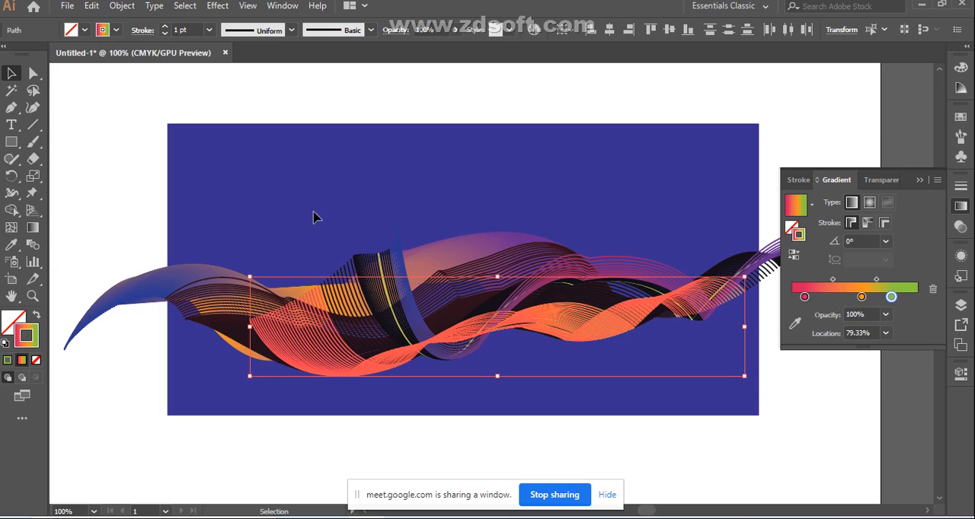
pyautogui.click(152, 78)
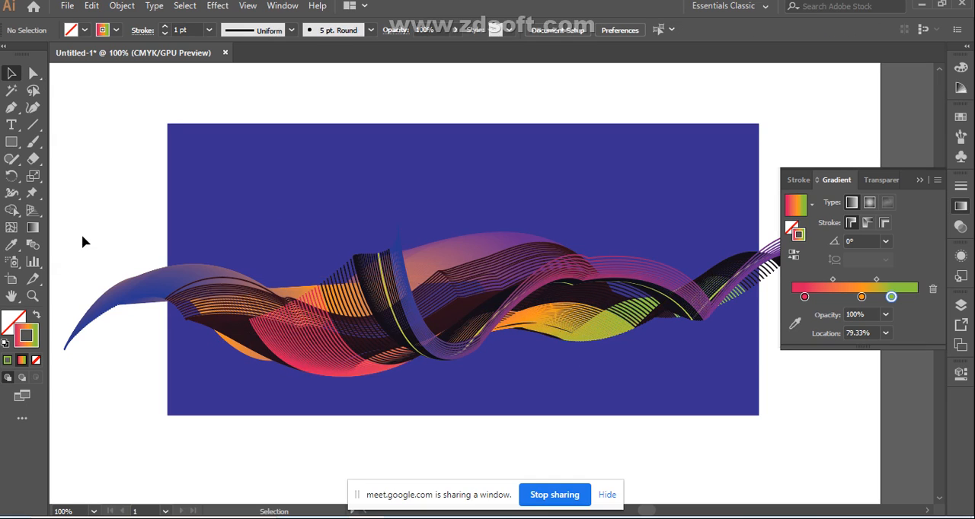
# Step: Select the whole ribbon, move it slightly up on the blue background, and clear the selection
pyautogui.moveTo(100, 214); pyautogui.dragTo(743, 415)
pyautogui.moveTo(445, 318); pyautogui.dragTo(447, 296)
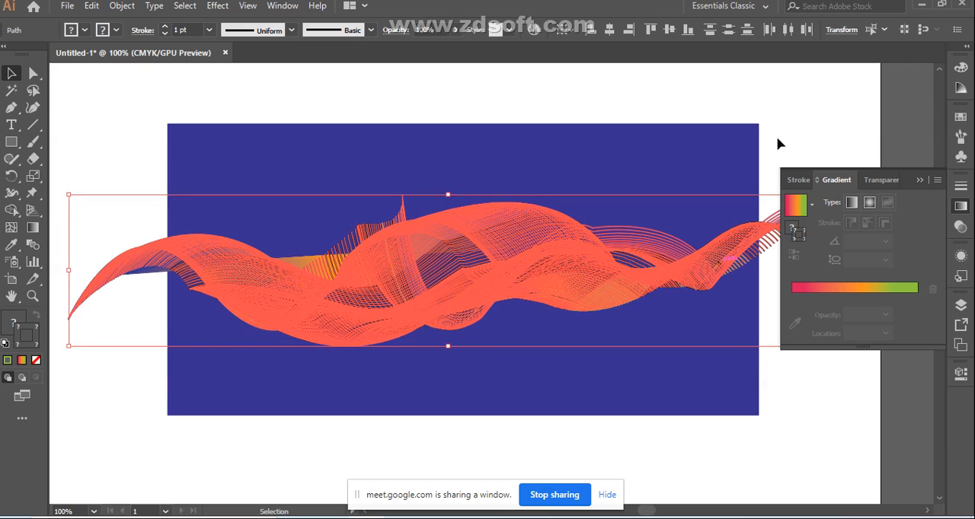
pyautogui.click(827, 113)
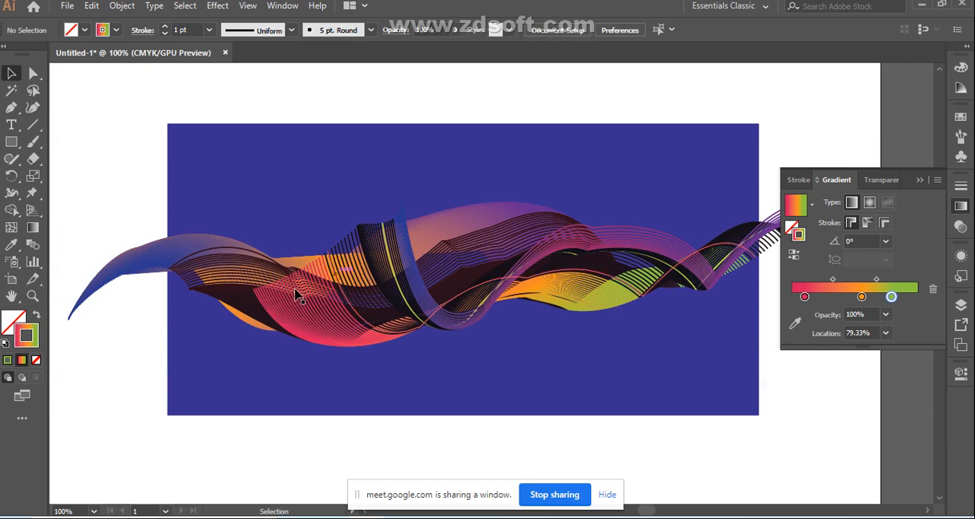
pyautogui.click(607, 281)
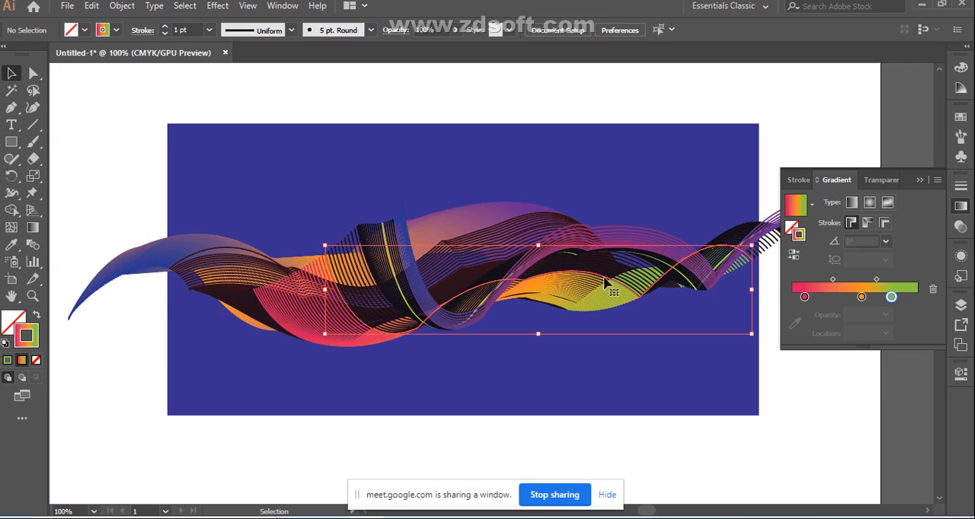
pyautogui.click(792, 425)
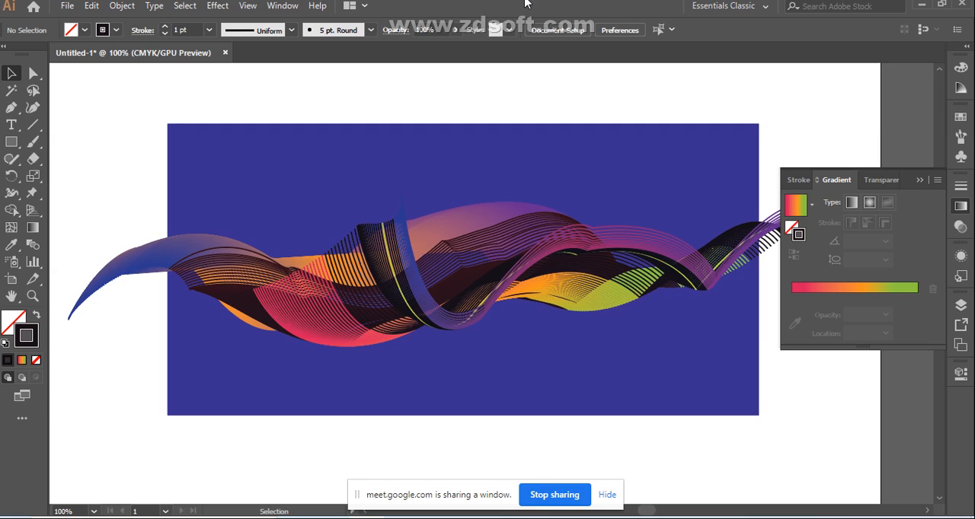
pyautogui.scroll(-2, 609, 319)
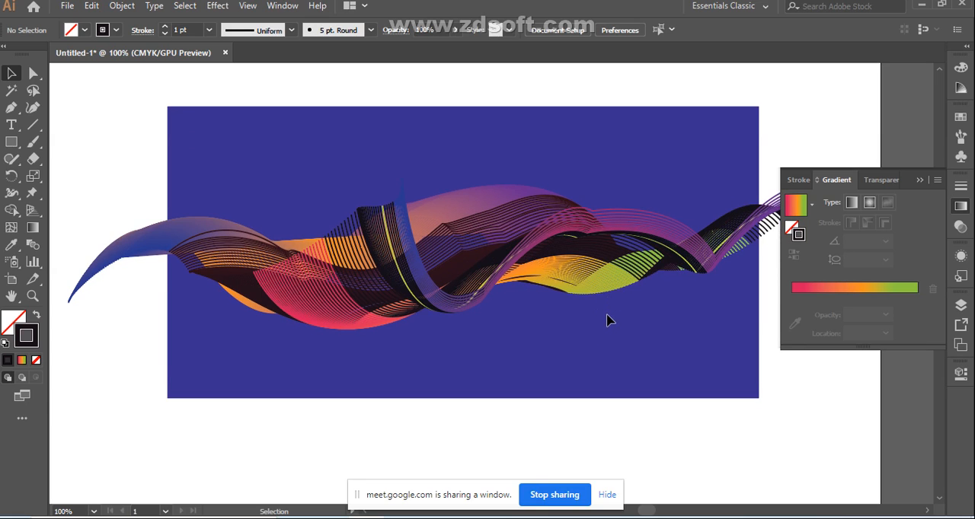
pyautogui.scroll(2, 609, 316)
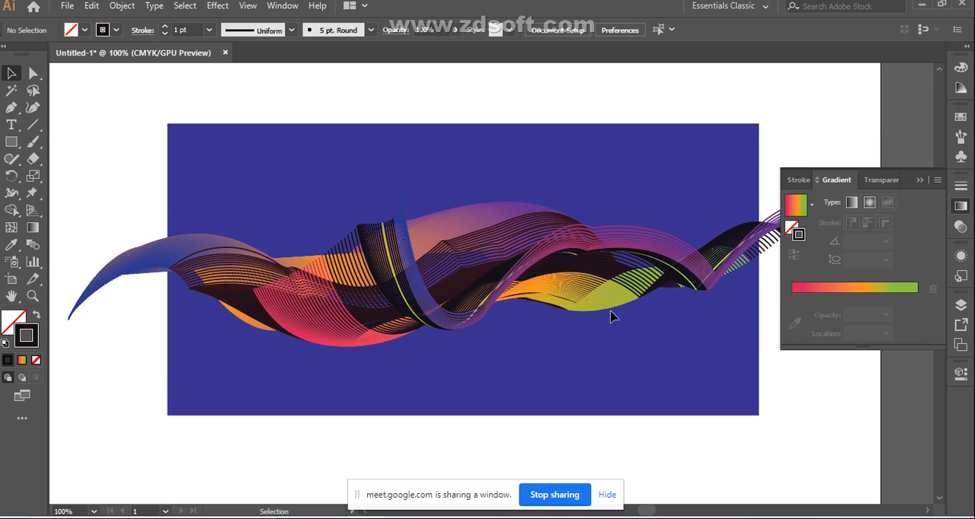
pyautogui.scroll(-2, 609, 316)
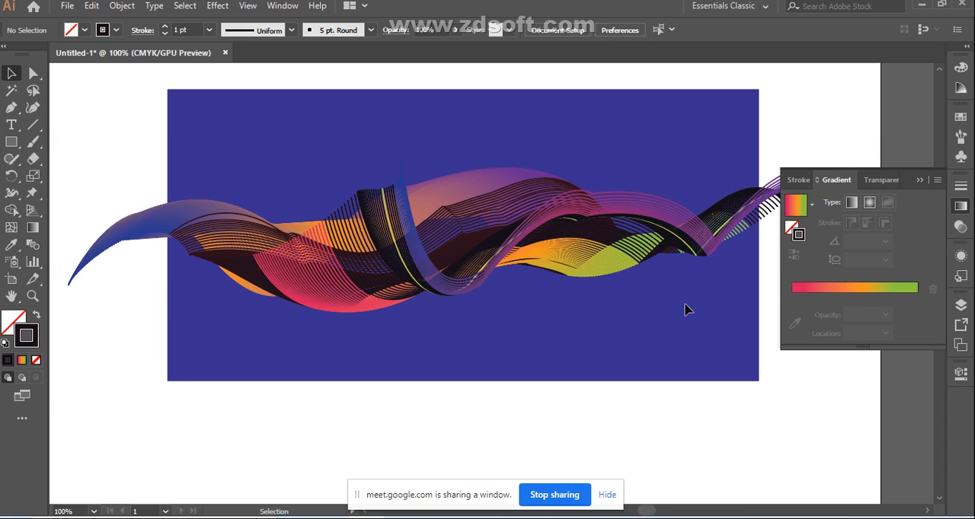
pyautogui.scroll(-2, 682, 301)
pyautogui.scroll(1, 672, 275)
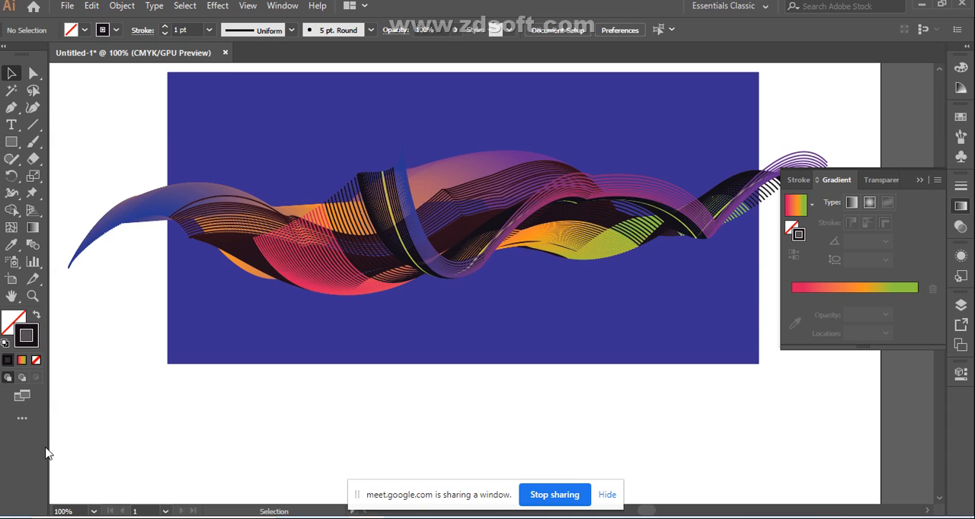
# Step: Switch to the Google Meet class window in Chrome
pyautogui.moveTo(400, 518)
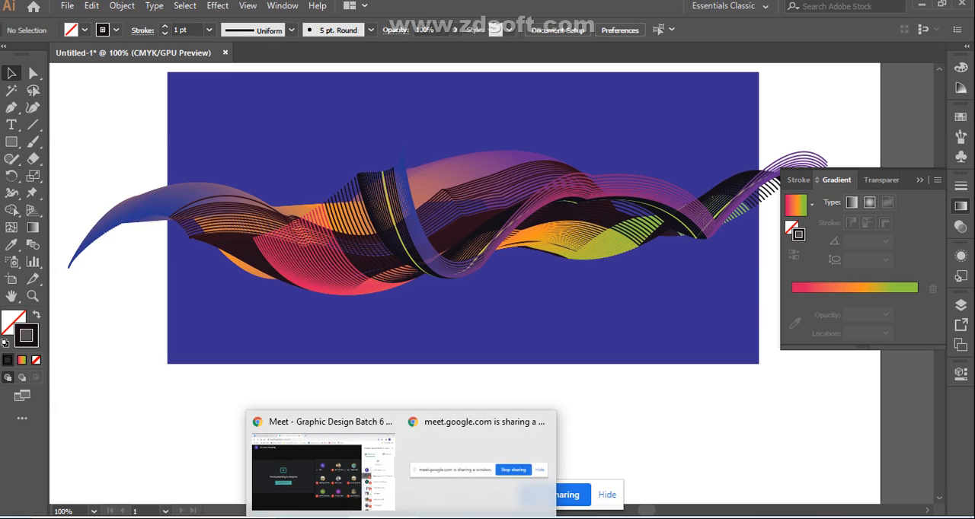
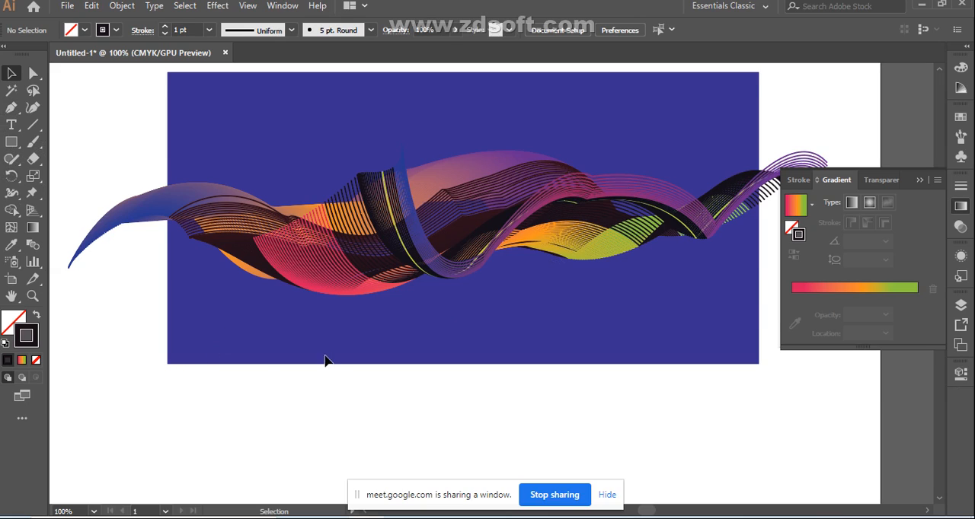
# Step: Draw a small unfilled circle with a black stroke just below the blue background's lower-left corner and shrink it slightly
pyautogui.scroll(-2, 324, 361)
pyautogui.scroll(-1, 183, 337)
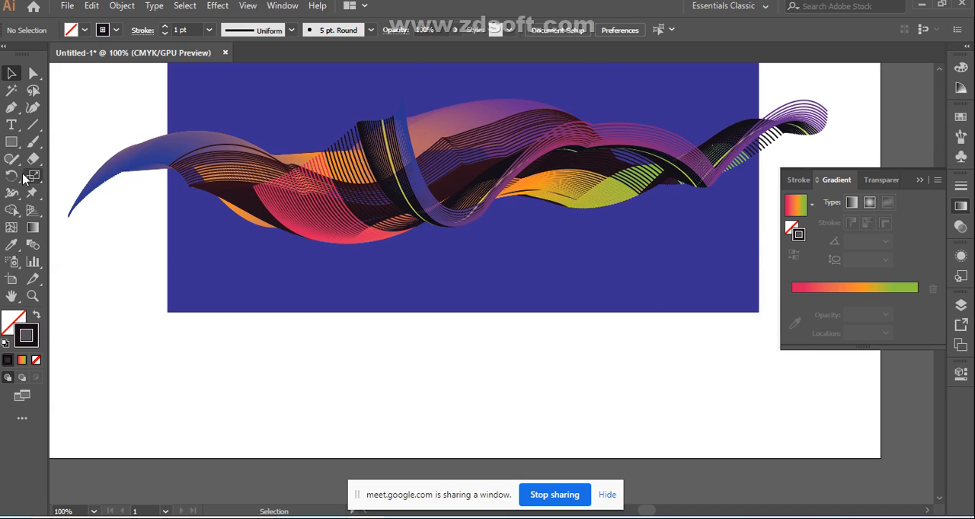
pyautogui.click(11, 145)
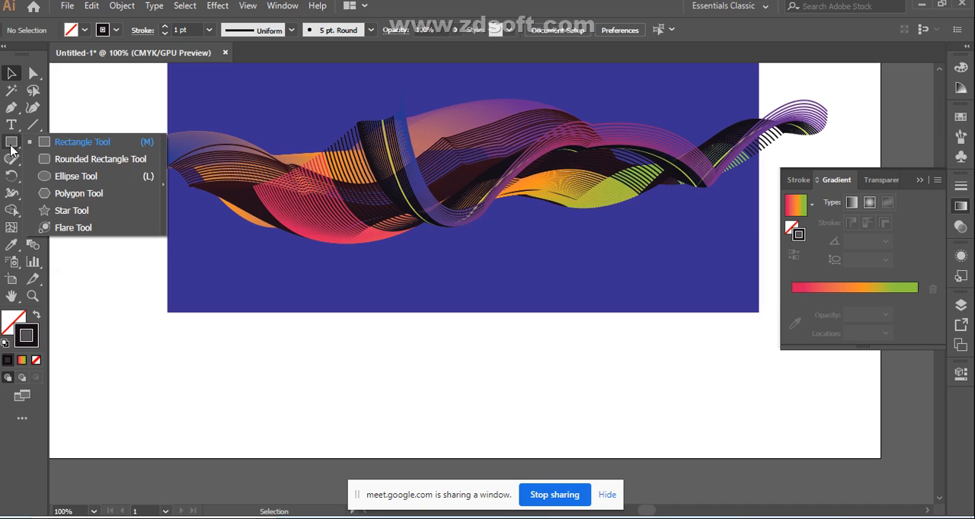
pyautogui.click(48, 177)
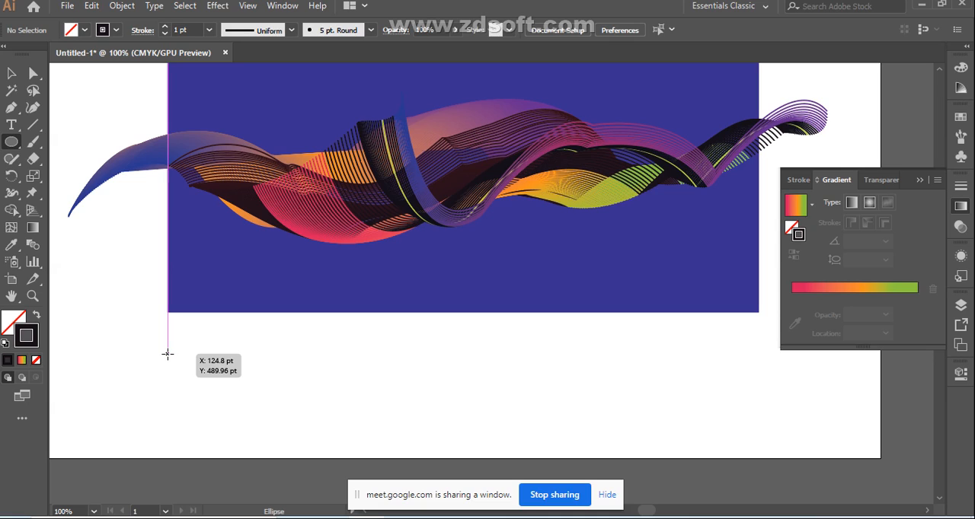
pyautogui.moveTo(167, 355); pyautogui.dragTo(184, 372)
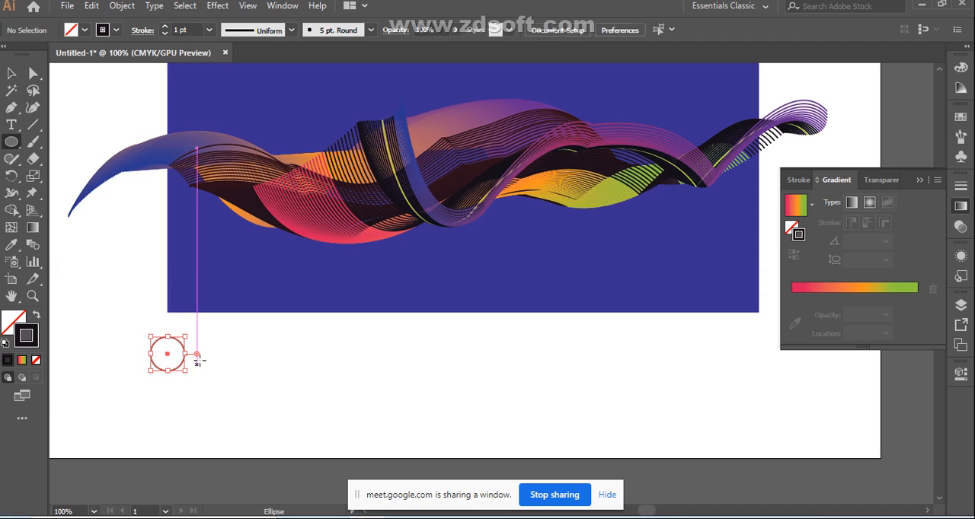
pyautogui.click(10, 74)
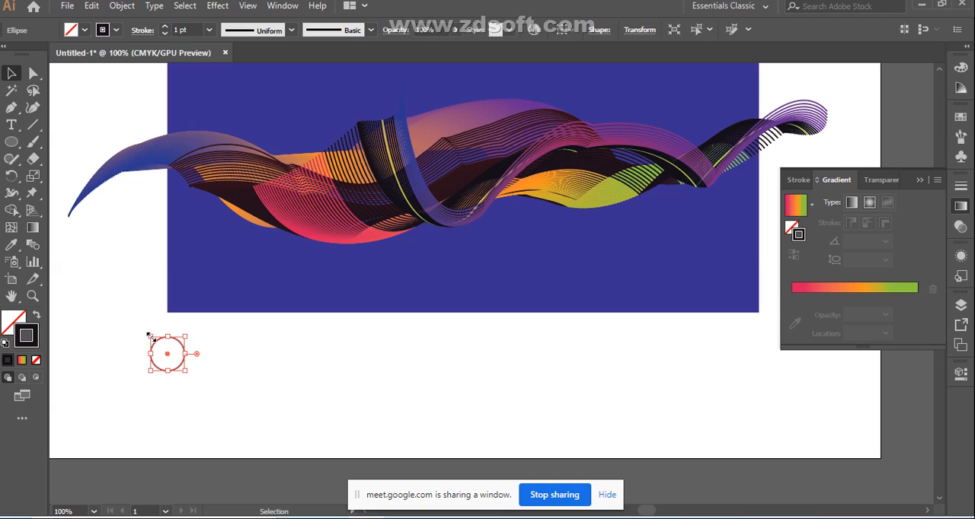
pyautogui.moveTo(150, 336); pyautogui.dragTo(154, 341)
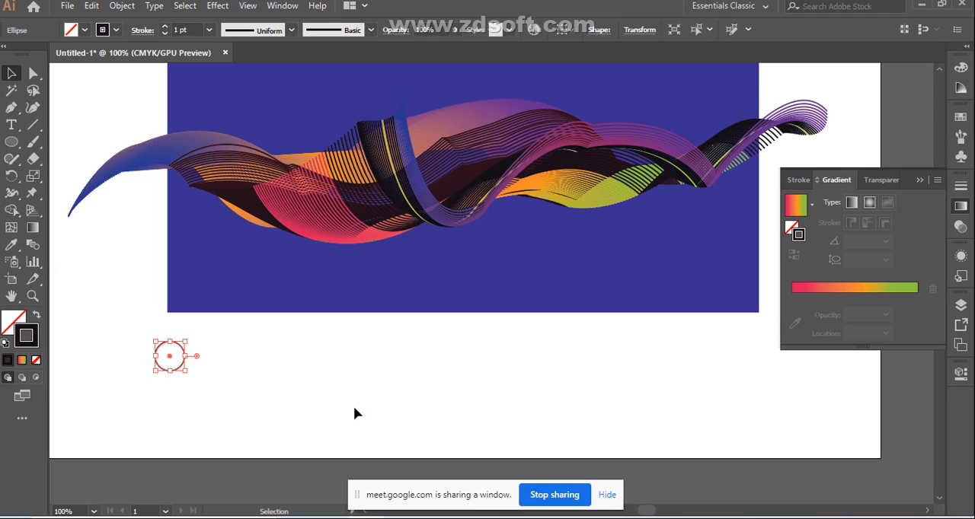
# Step: Nudge the circle slightly right and place a copy of it below the background's lower-right corner
pyautogui.press('Right')
pyautogui.press('Right')
pyautogui.press('Right')
pyautogui.press('Right')
pyautogui.press('Right')
pyautogui.press('Right')
pyautogui.press('Right')
pyautogui.press('Right')
pyautogui.press('Right')
pyautogui.press('Right')
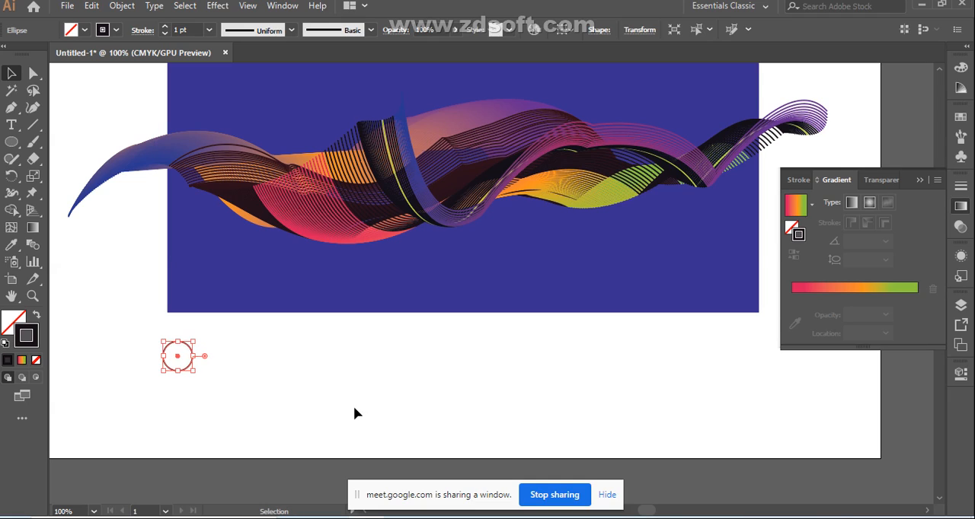
pyautogui.click(229, 374)
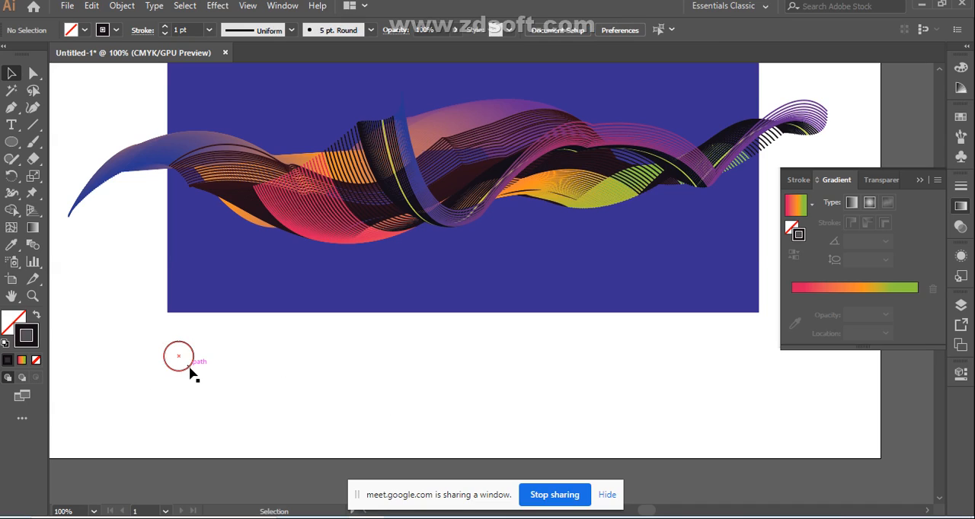
pyautogui.click(191, 373)
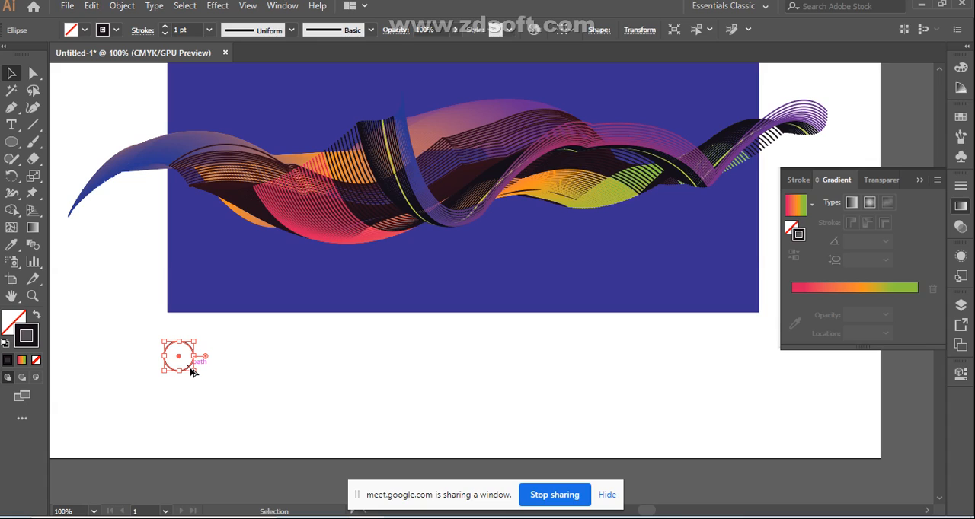
pyautogui.moveTo(190, 371); pyautogui.dragTo(756, 376)
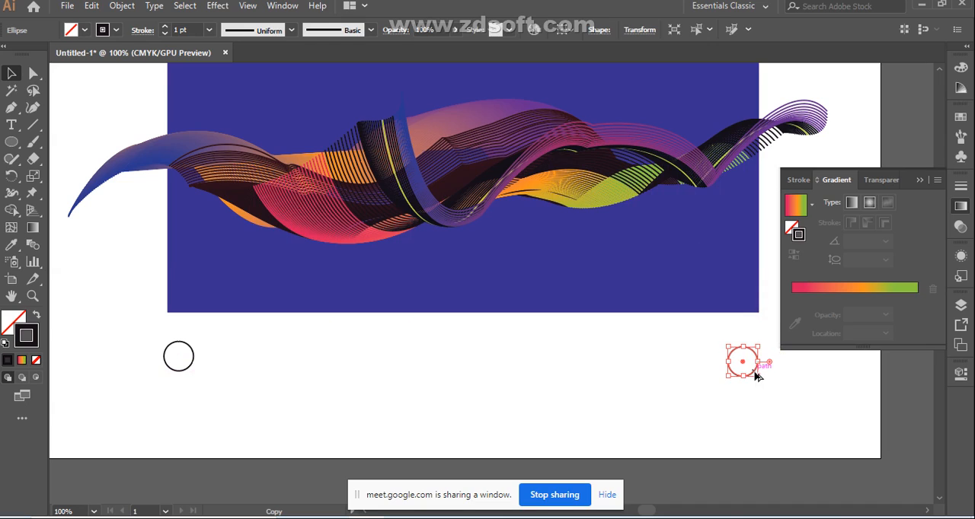
# Step: Scale the left circle down to about half its size and clear the selection
pyautogui.click(183, 370)
pyautogui.click(185, 375)
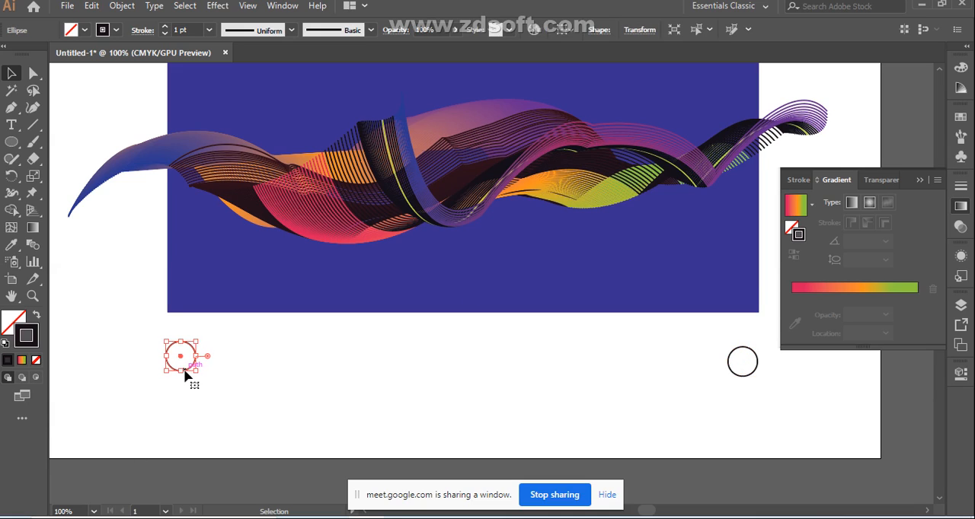
pyautogui.click(753, 372)
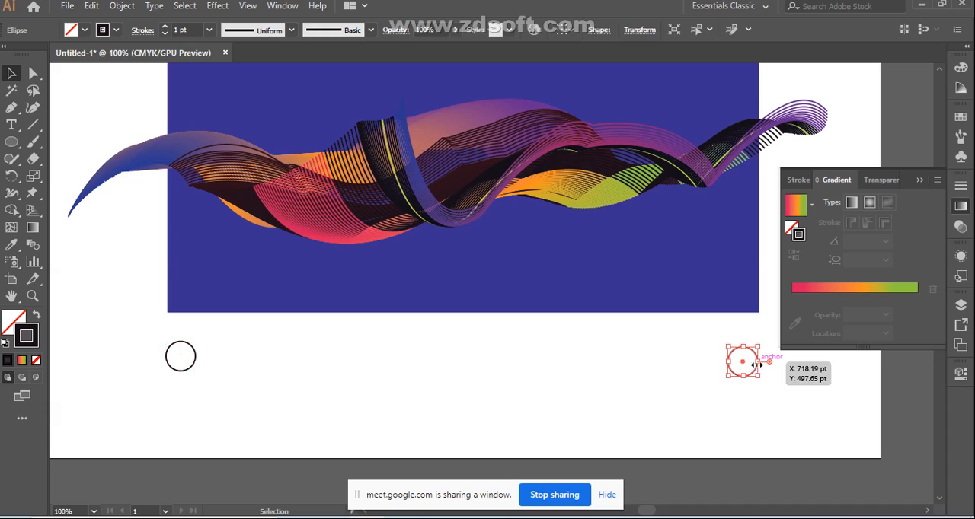
pyautogui.click(194, 363)
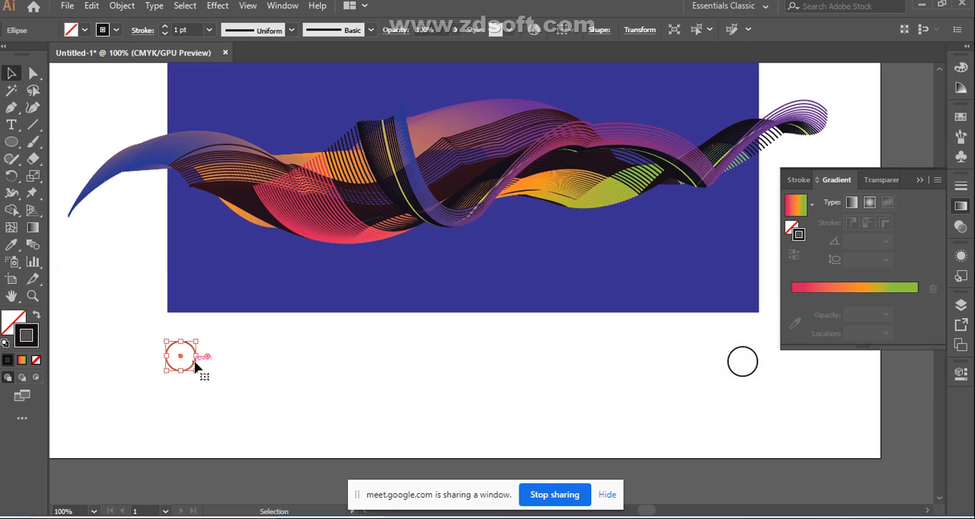
pyautogui.moveTo(166, 344); pyautogui.dragTo(189, 370)
pyautogui.click(259, 374)
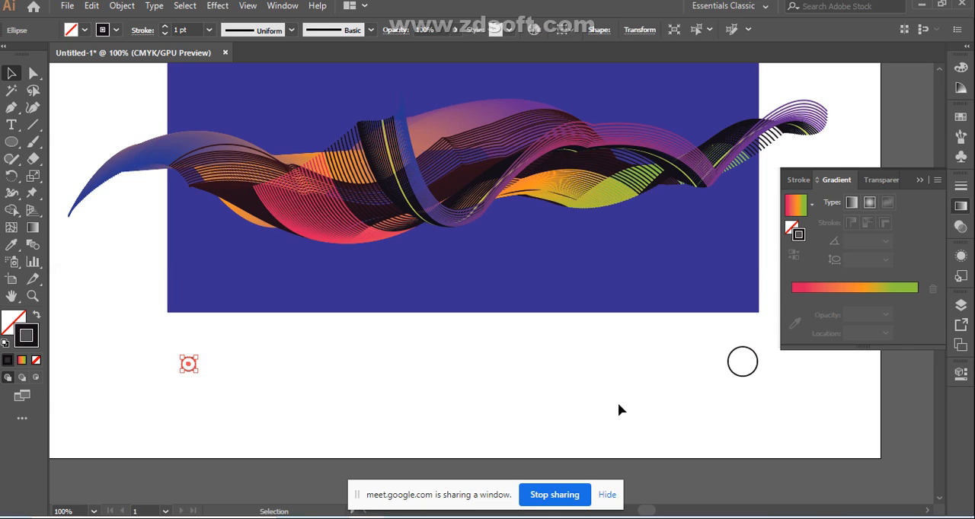
# Step: Fill the right circle with the pink-red, orange and green linear gradient and leave it without a stroke
pyautogui.click(742, 377)
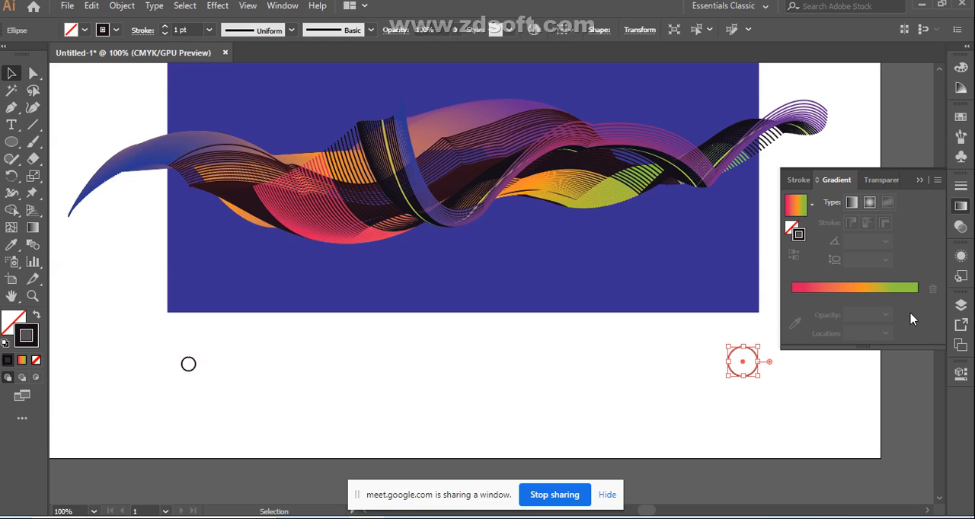
pyautogui.click(850, 289)
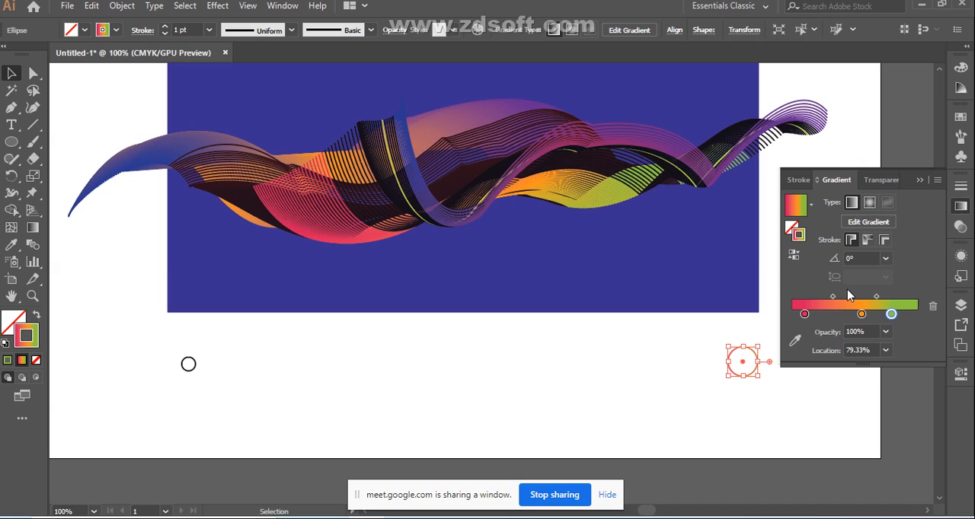
pyautogui.click(35, 316)
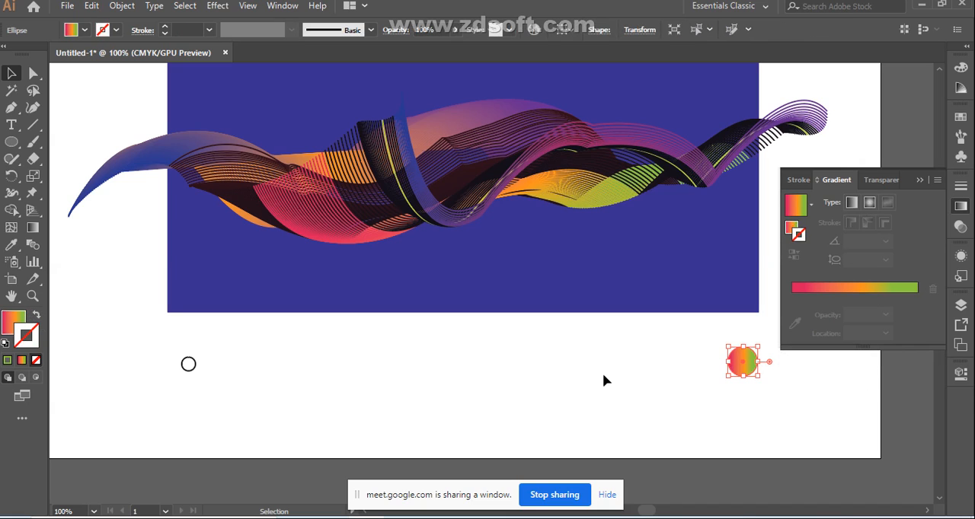
pyautogui.click(546, 381)
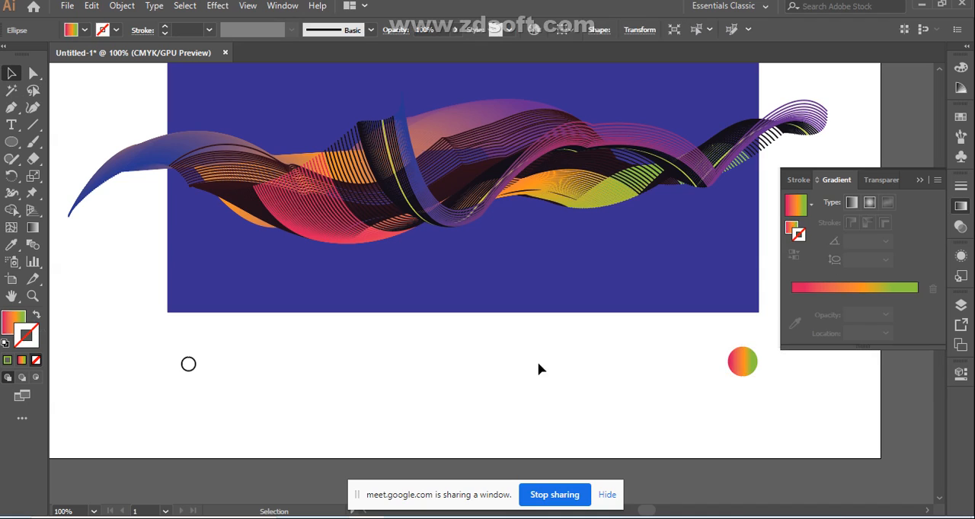
pyautogui.click(793, 227)
pyautogui.doubleClick(792, 228)
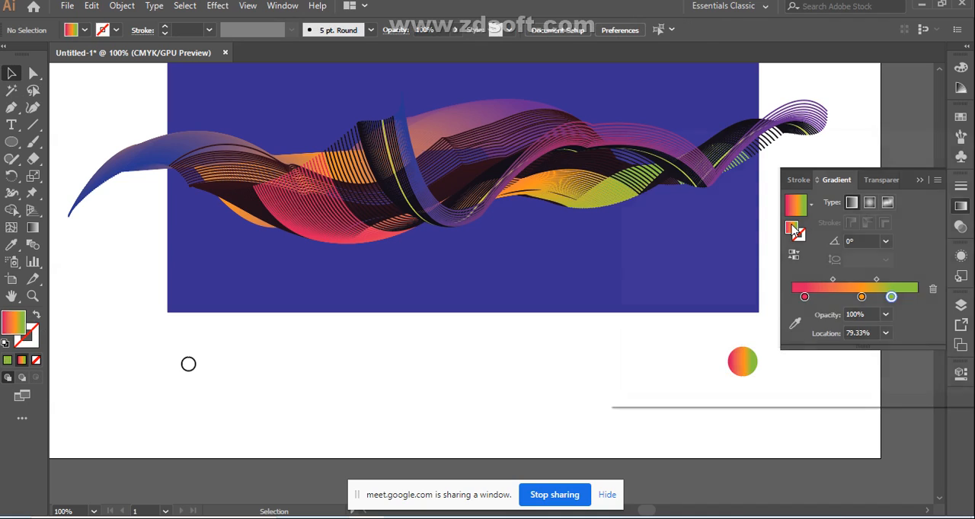
pyautogui.click(959, 203)
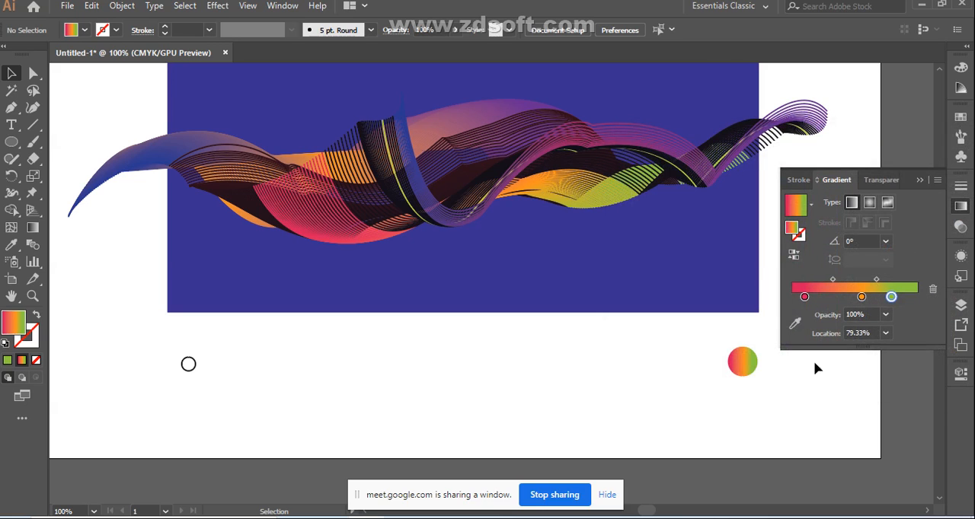
pyautogui.click(750, 372)
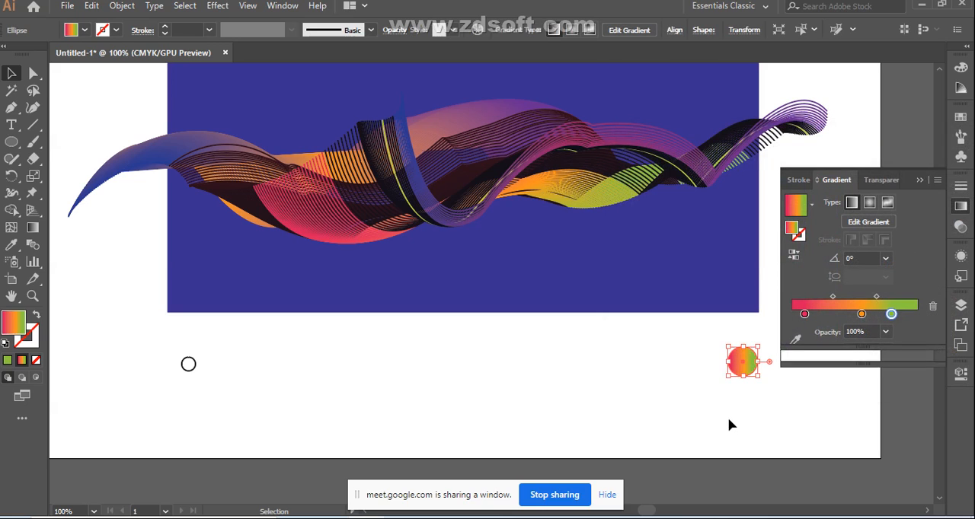
# Step: Copy the right circle's gradient fill onto the small left circle with the Eyedropper
pyautogui.click(186, 368)
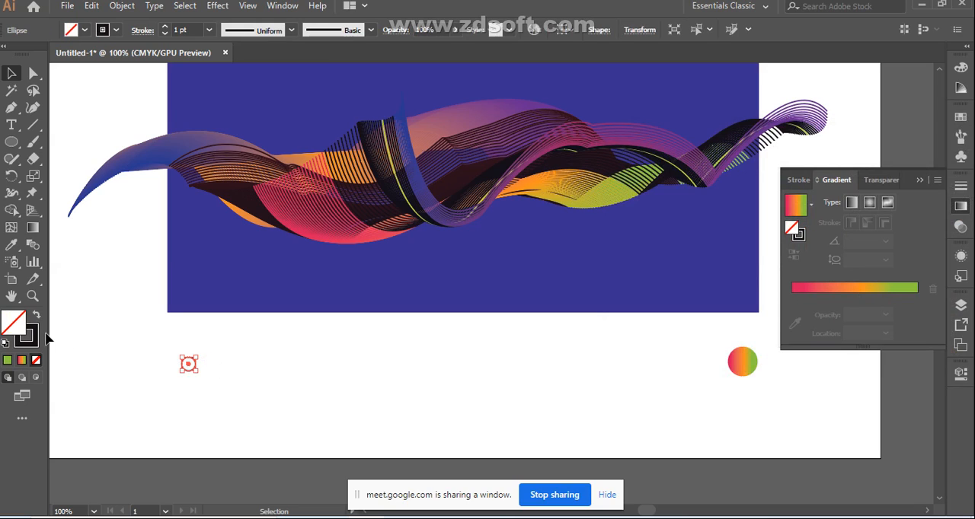
pyautogui.click(12, 245)
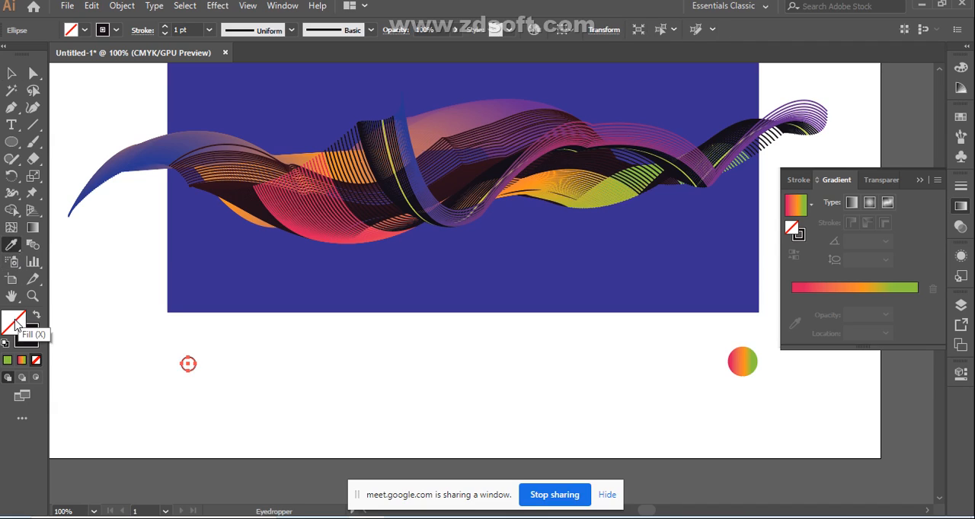
pyautogui.click(754, 359)
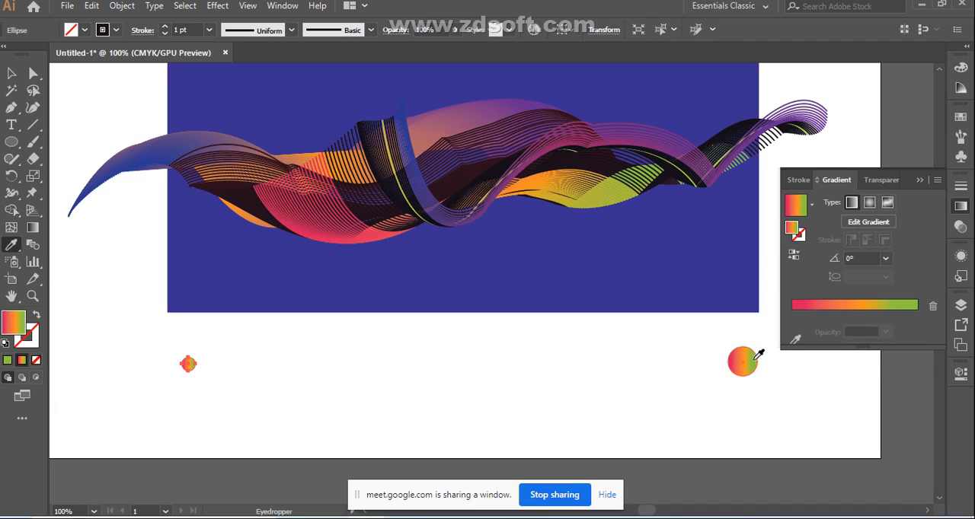
pyautogui.click(12, 73)
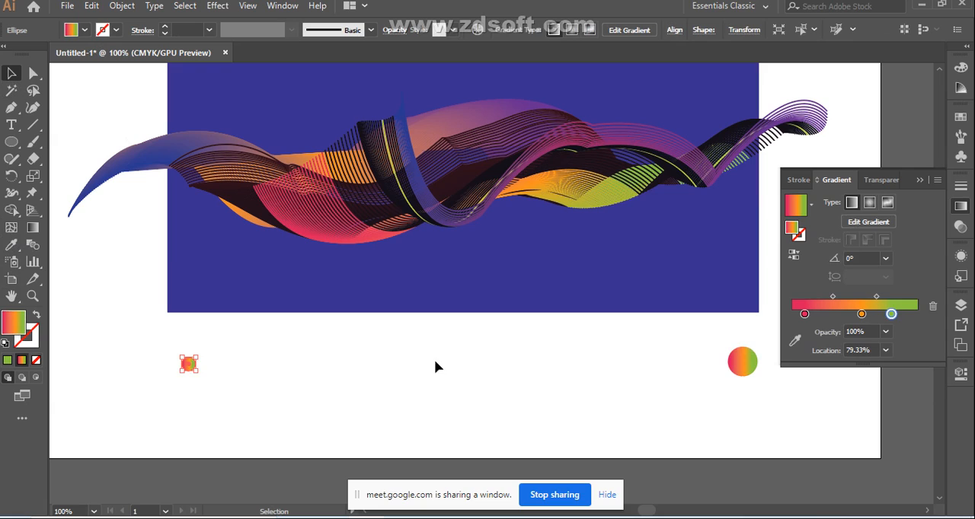
# Step: Select both gradient circles and align them on their vertical centers
pyautogui.moveTo(156, 350); pyautogui.dragTo(678, 429)
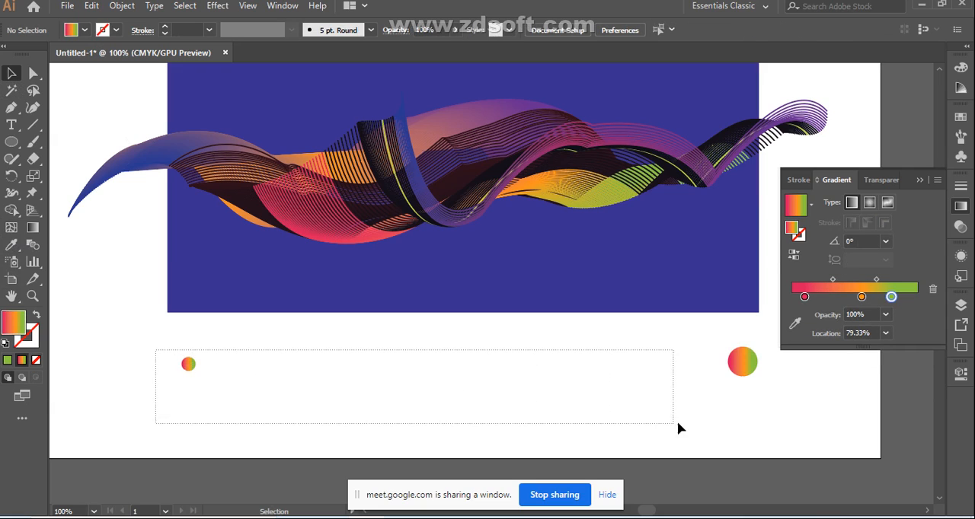
pyautogui.moveTo(766, 414); pyautogui.dragTo(765, 412)
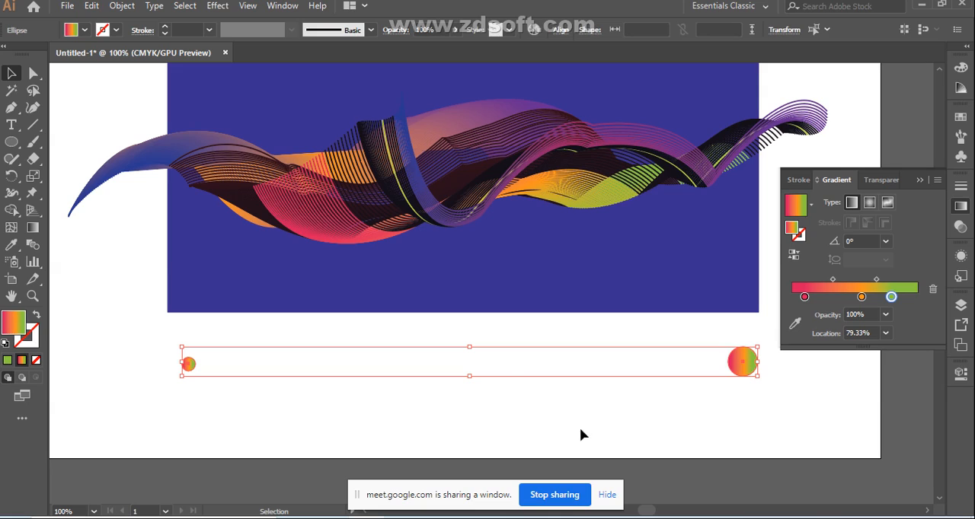
pyautogui.click(559, 30)
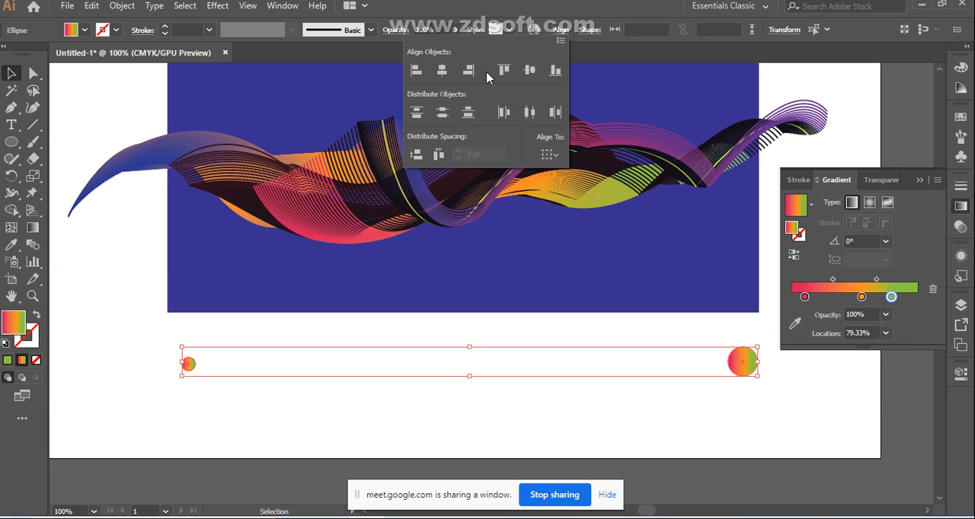
pyautogui.click(505, 72)
pyautogui.click(530, 71)
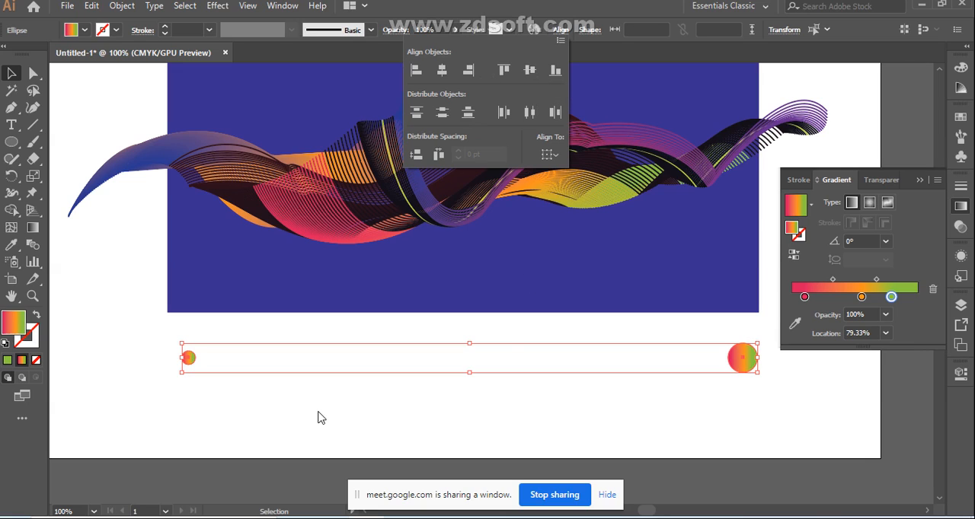
# Step: With both circles selected, set the Blend Options spacing to 10 specified steps
pyautogui.moveTo(169, 357); pyautogui.dragTo(777, 414)
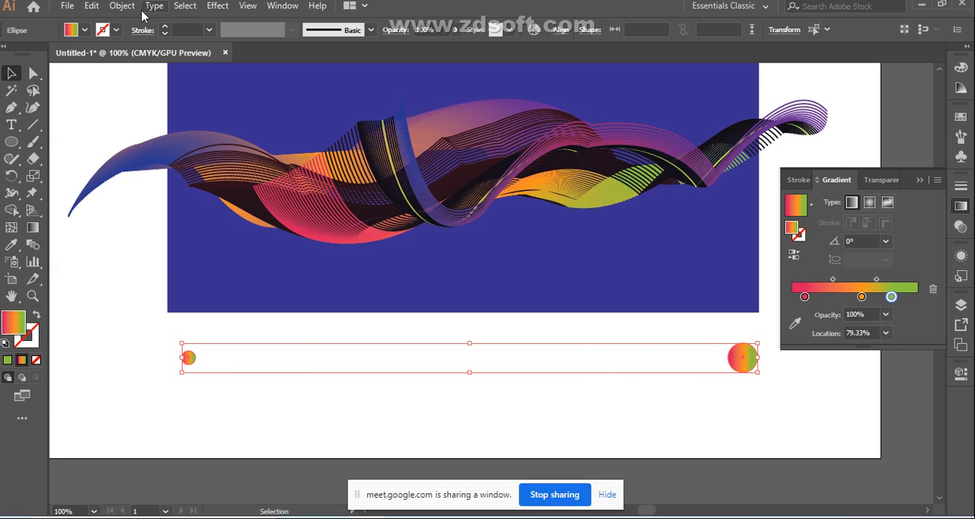
pyautogui.click(33, 246)
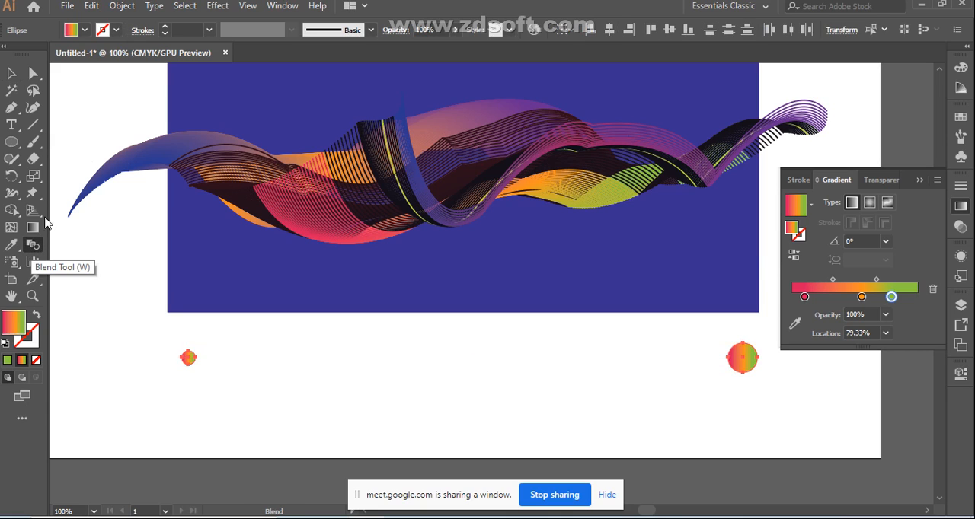
pyautogui.click(124, 8)
pyautogui.moveTo(328, 375)
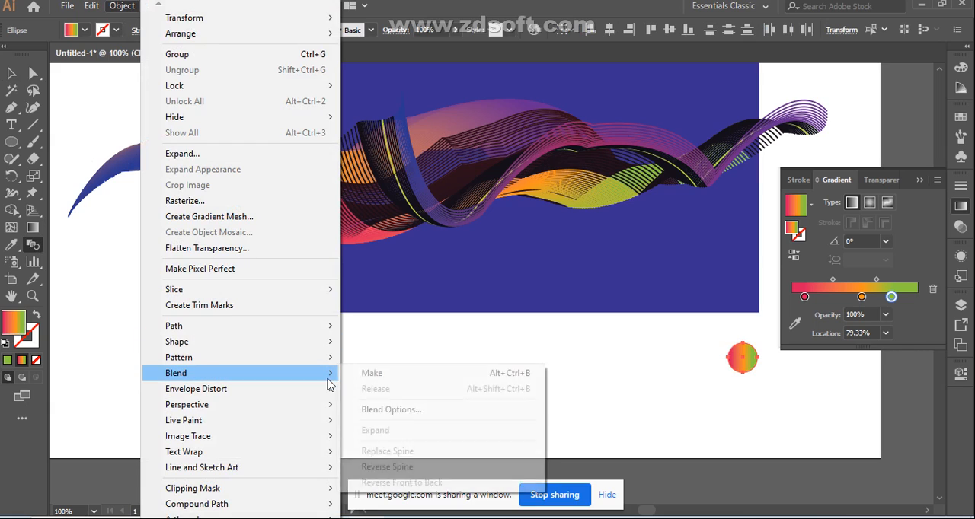
pyautogui.click(402, 412)
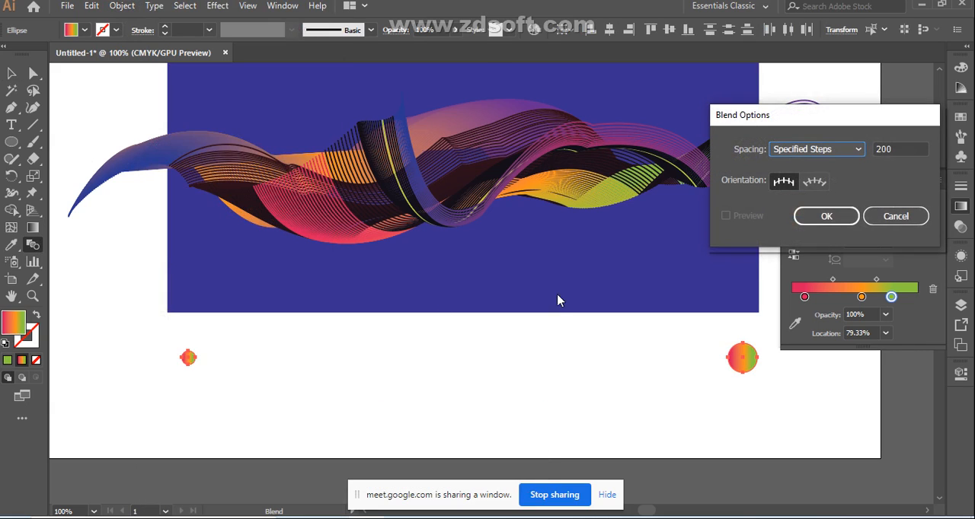
pyautogui.doubleClick(906, 149)
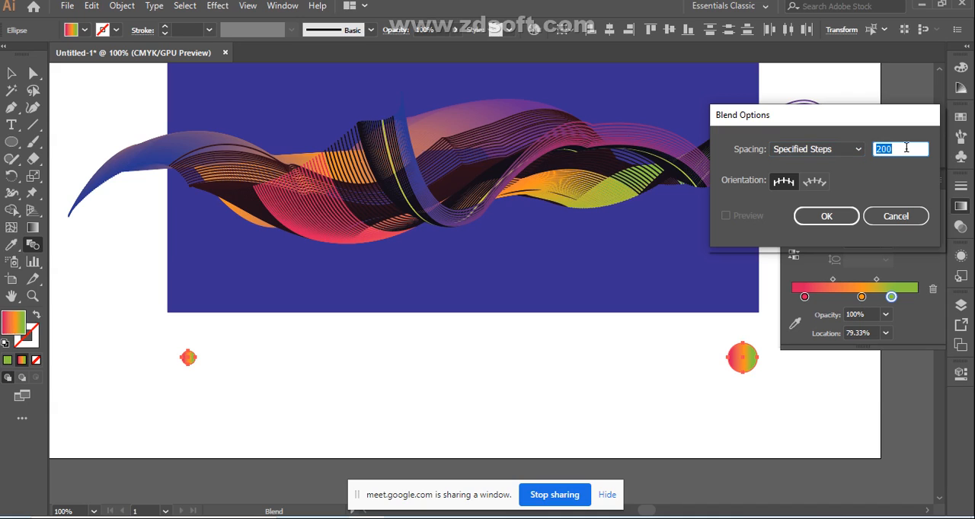
pyautogui.write('10')
pyautogui.click(844, 219)
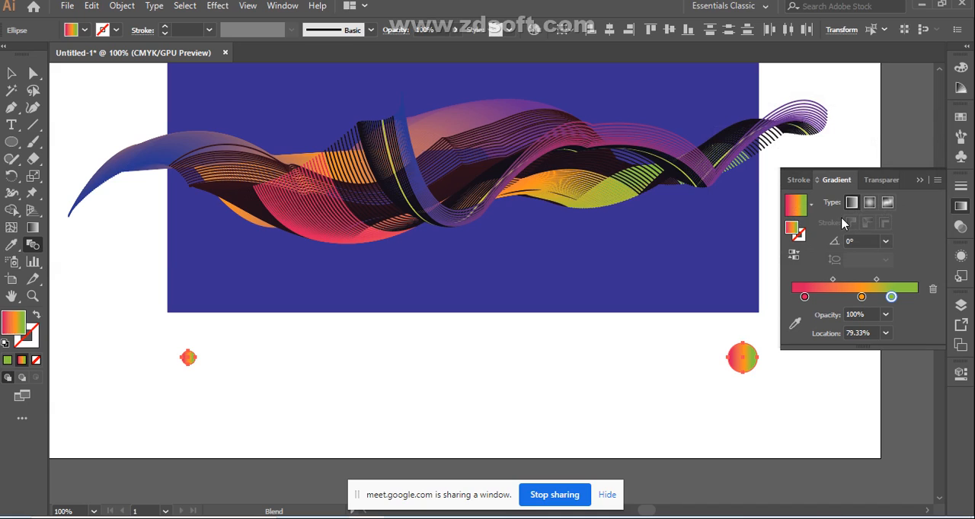
# Step: Blend the two gradient circles into a stepped row and move the row down near the artboard's lower edge
pyautogui.click(126, 6)
pyautogui.moveTo(293, 373)
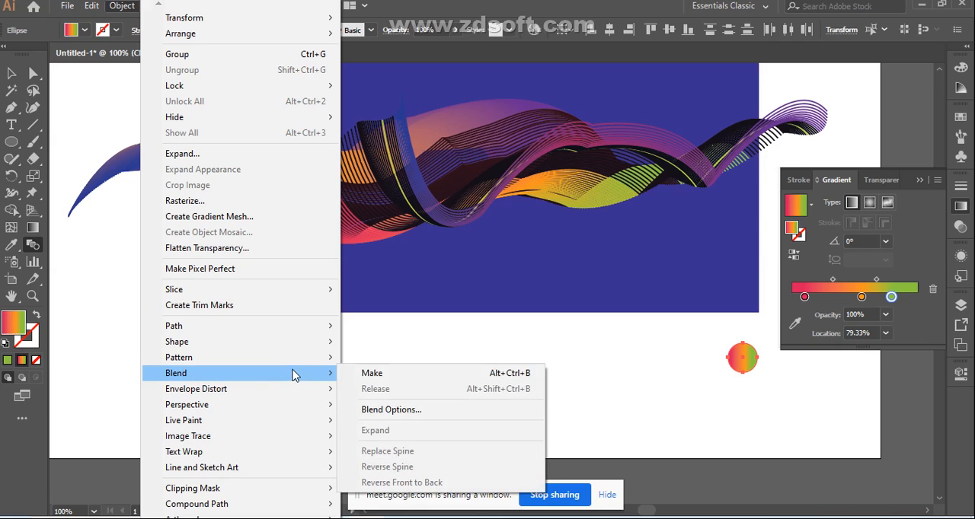
pyautogui.click(366, 373)
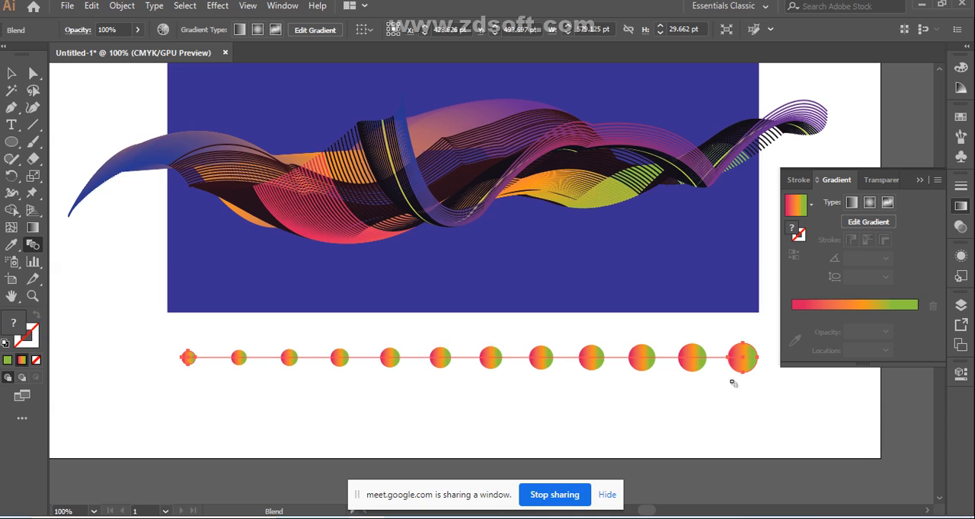
pyautogui.click(12, 74)
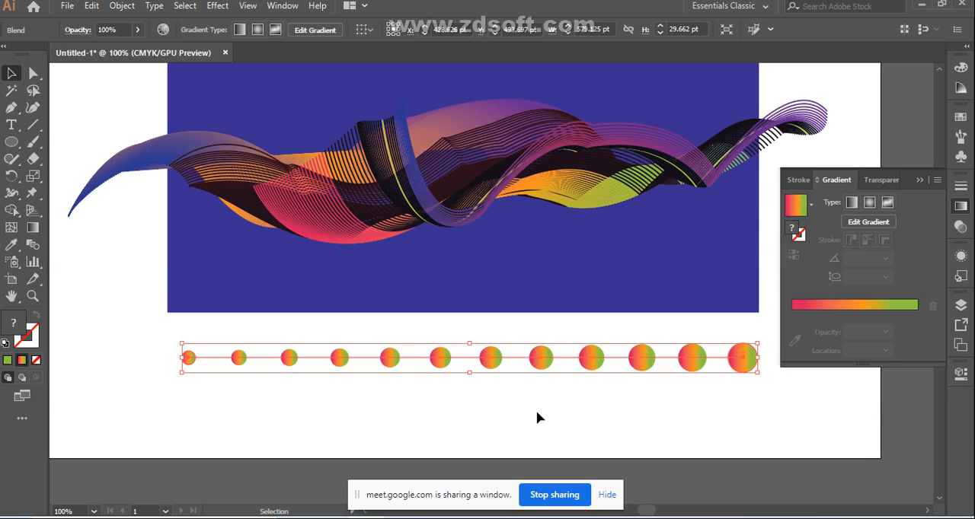
pyautogui.moveTo(490, 368); pyautogui.dragTo(481, 415)
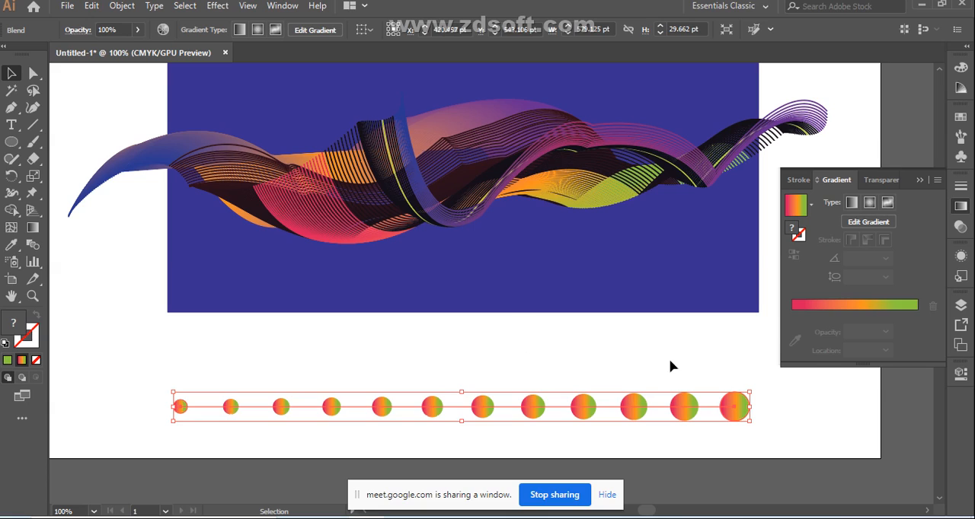
pyautogui.click(490, 425)
pyautogui.click(482, 415)
# Step: Draw a small spacer rectangle fitting the gap between the sixth and seventh circles of the row
pyautogui.moveTo(14, 143); pyautogui.dragTo(55, 144)
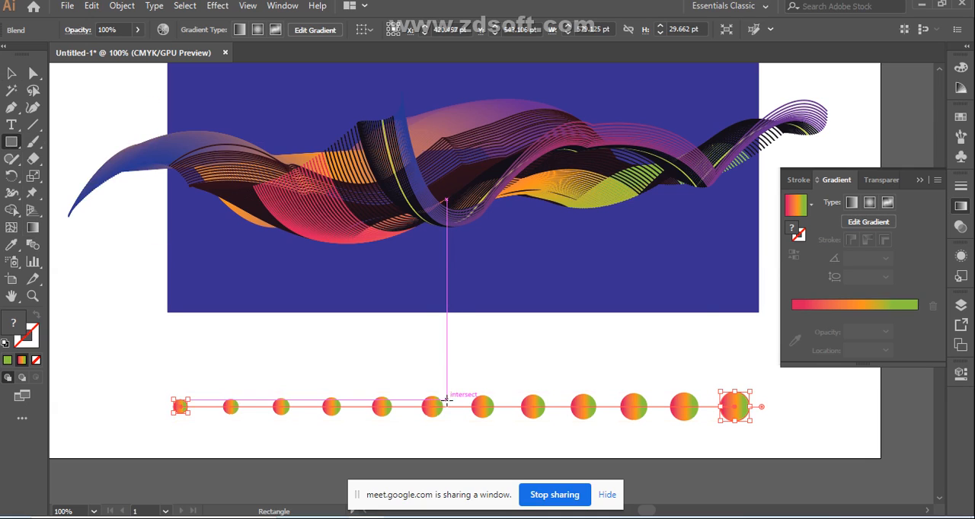
pyautogui.moveTo(448, 397)
pyautogui.mouseDown()
pyautogui.moveTo(472, 422)
pyautogui.moveTo(444, 408)
pyautogui.mouseUp()
pyautogui.click(465, 371)
pyautogui.click(521, 290)
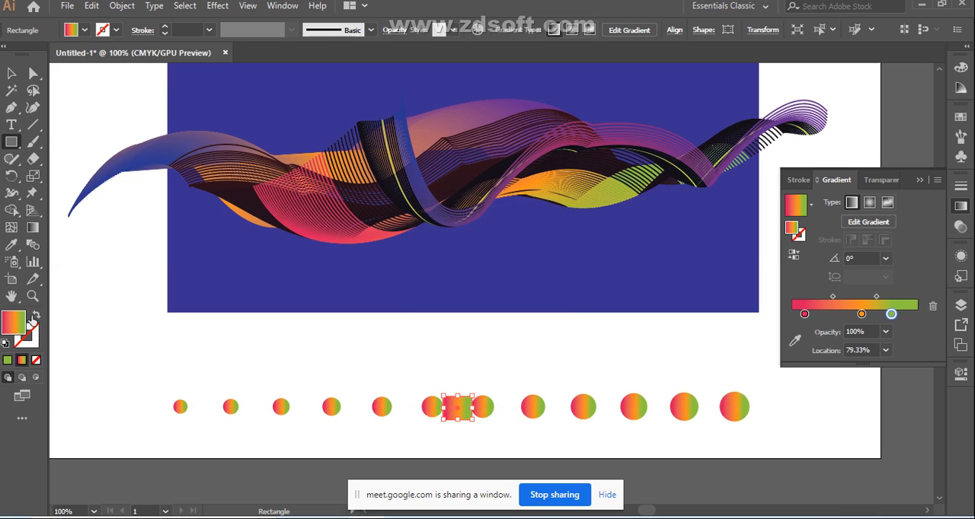
# Step: Swap the spacer rectangle's gradient fill to its stroke and change the gradient's green end color to near-black
pyautogui.click(37, 317)
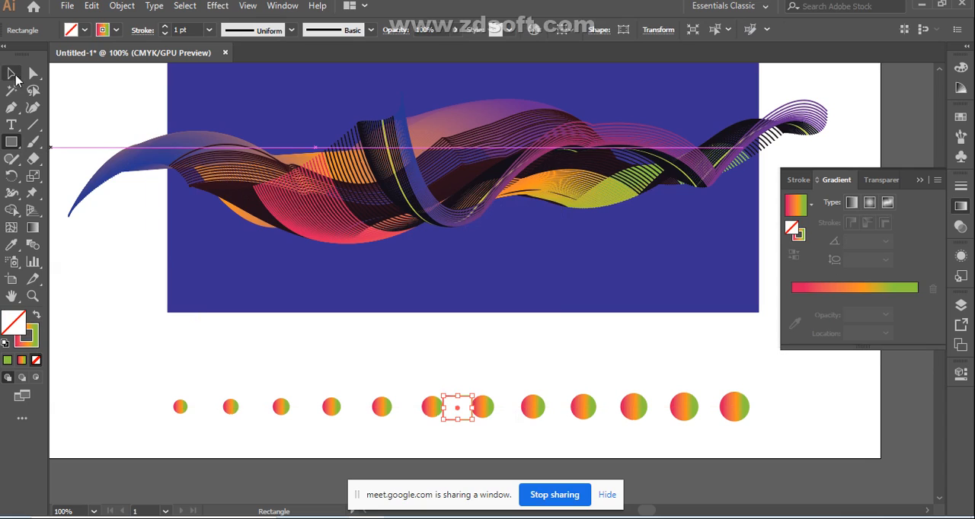
pyautogui.click(30, 345)
pyautogui.doubleClick(30, 345)
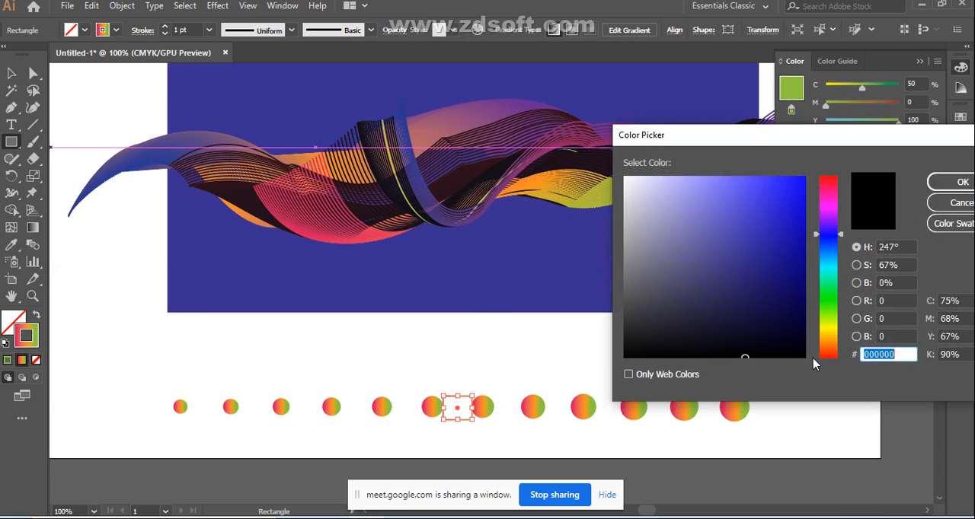
pyautogui.click(789, 352)
pyautogui.click(964, 183)
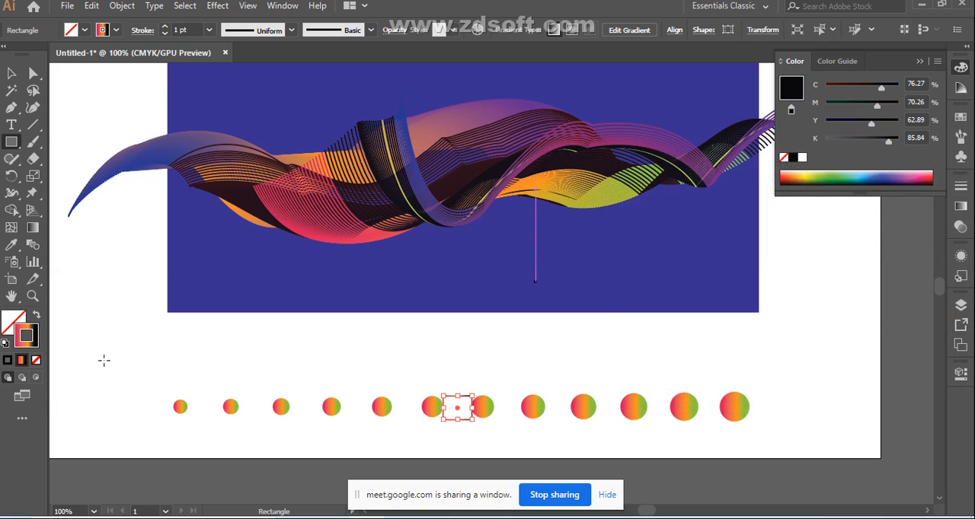
# Step: Place a copy of the blended circle row about 53 pt directly above the original
pyautogui.click(12, 73)
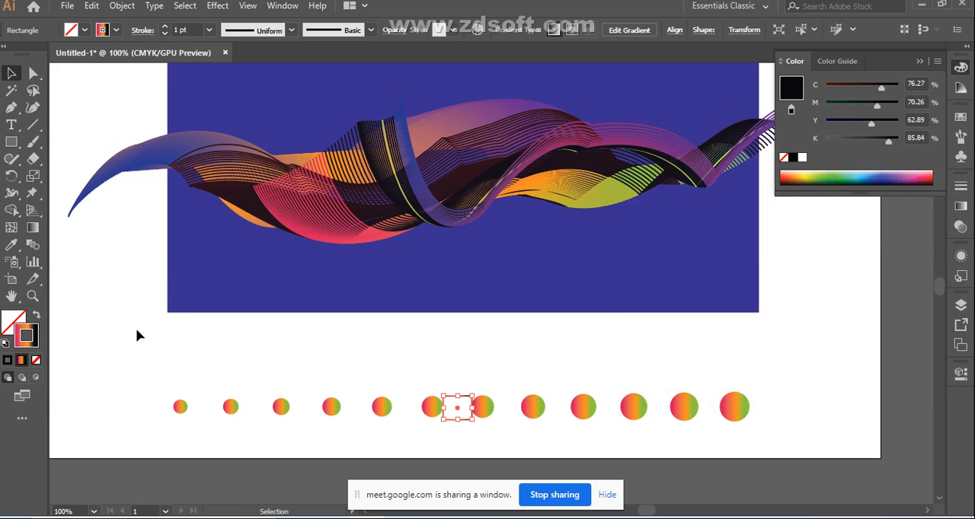
pyautogui.click(503, 415)
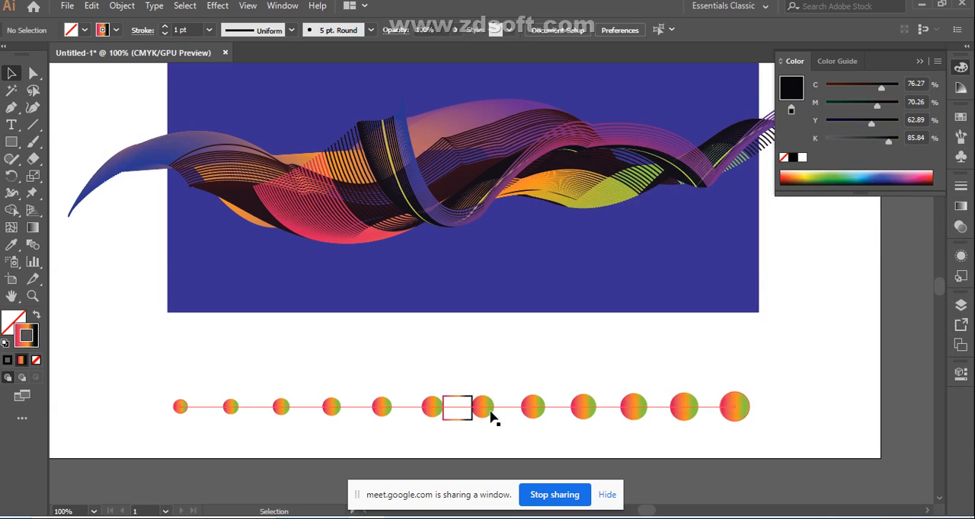
pyautogui.click(491, 415)
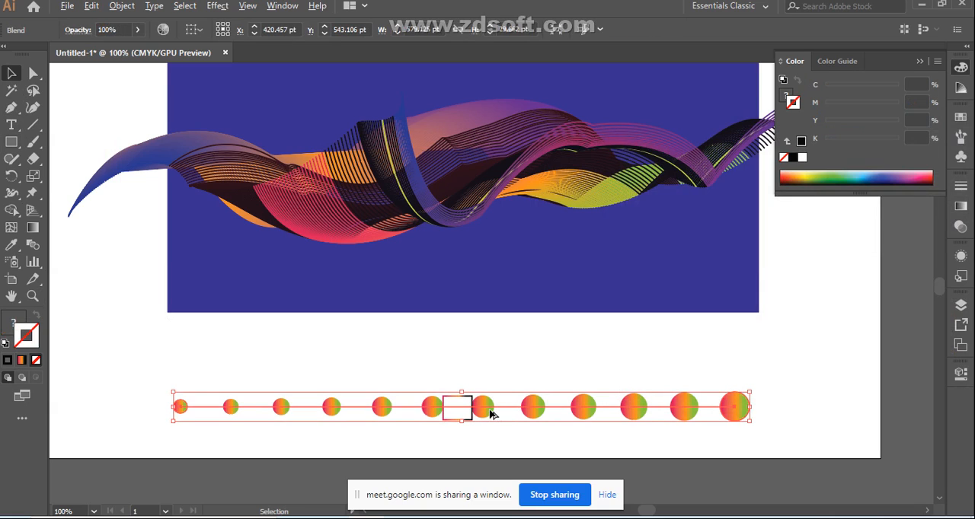
pyautogui.moveTo(490, 413); pyautogui.dragTo(491, 358)
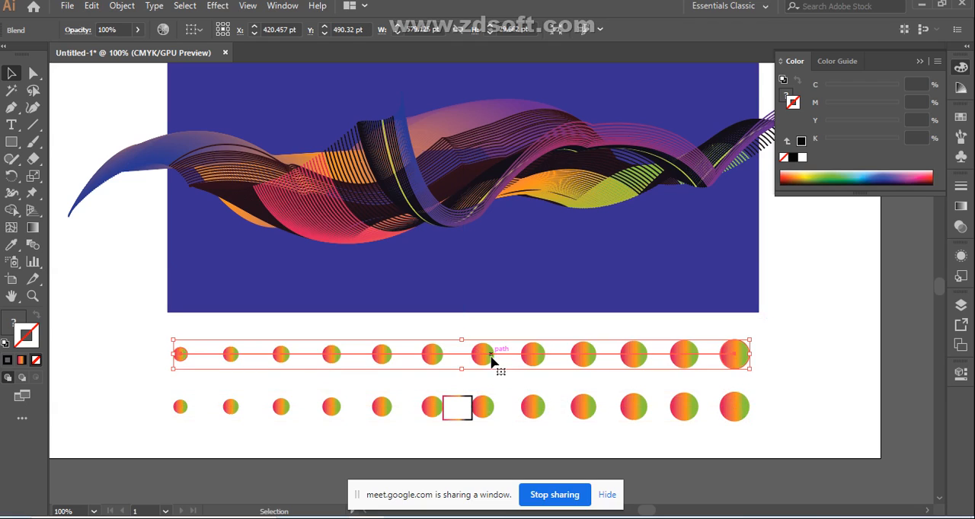
# Step: Move the spacer rectangle straight up into the gap between the two circle rows
pyautogui.click(457, 420)
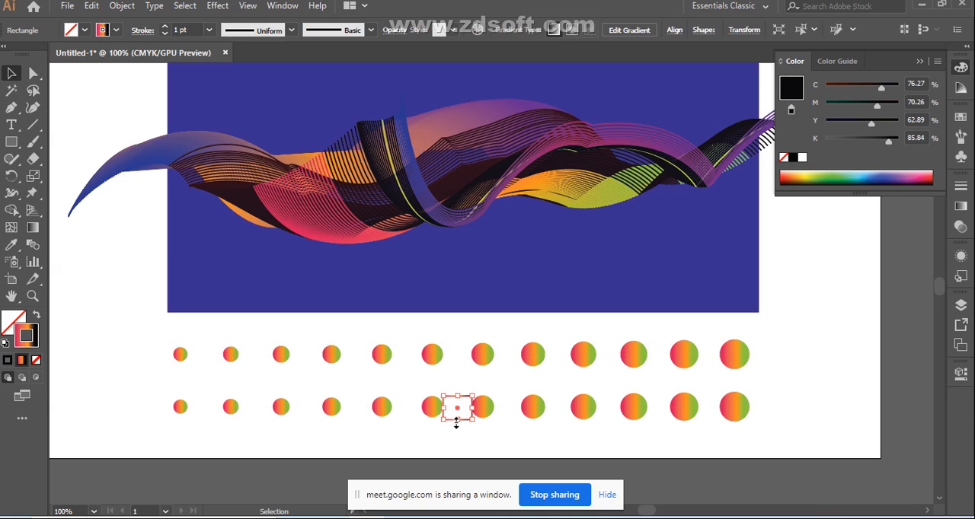
pyautogui.moveTo(458, 412); pyautogui.dragTo(459, 392)
pyautogui.moveTo(458, 390)
pyautogui.mouseDown()
pyautogui.moveTo(466, 397)
pyautogui.moveTo(460, 385)
pyautogui.mouseUp()
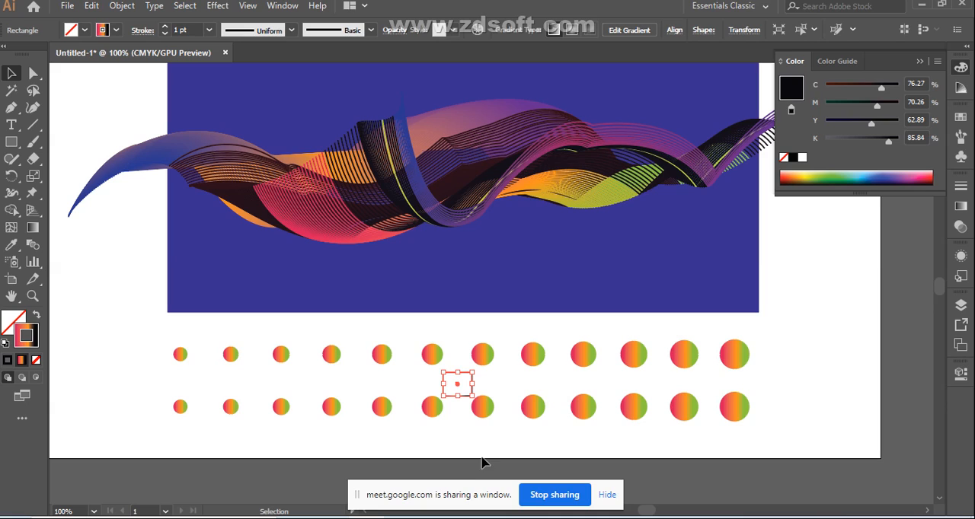
# Step: Nudge the upper circle row down 6 pt toward the spacer rectangle
pyautogui.click(481, 447)
pyautogui.click(481, 357)
pyautogui.press('Down')
pyautogui.press('Down')
pyautogui.press('Down')
pyautogui.press('Down')
pyautogui.press('Down')
pyautogui.press('Down')
pyautogui.press('Down')
pyautogui.press('Down')
pyautogui.press('Down')
pyautogui.press('Down')
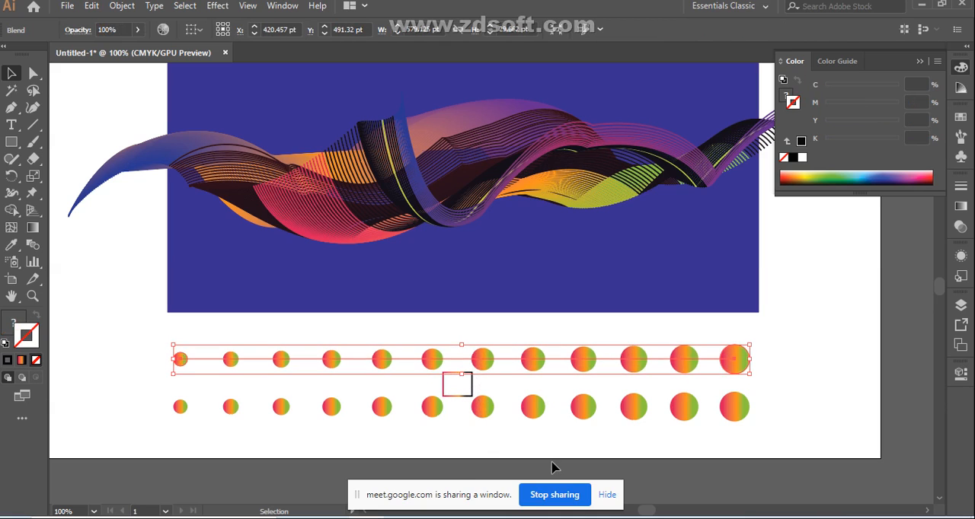
pyautogui.press('Down')
pyautogui.press('Down')
pyautogui.press('Down')
pyautogui.press('Down')
pyautogui.press('Down')
pyautogui.press('Down')
pyautogui.press('Down')
pyautogui.press('Up')
pyautogui.press('Up')
pyautogui.press('Up')
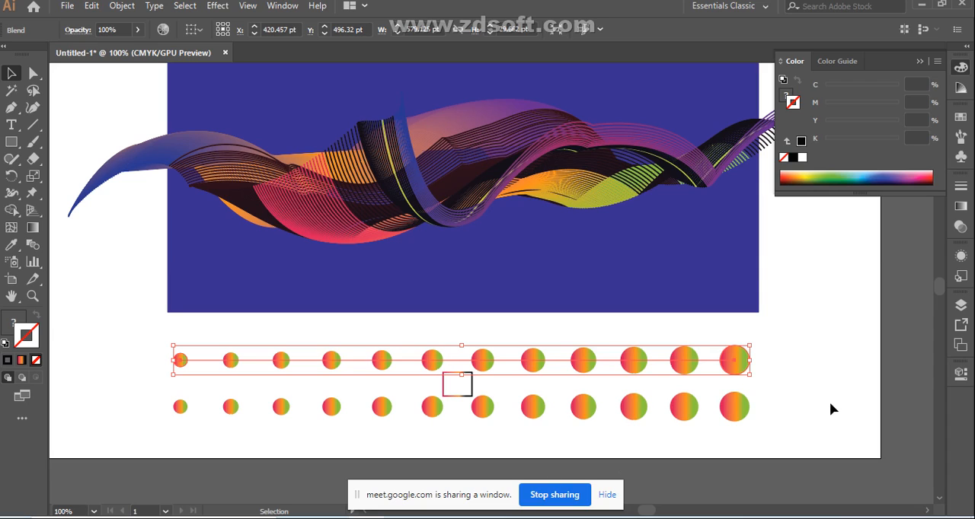
# Step: Shift the upper circle row 25 pt to the right so its sixth circle centers over the spacer rectangle
pyautogui.press('Right')
pyautogui.press('Right')
pyautogui.press('Right')
pyautogui.press('Right')
pyautogui.press('Right')
pyautogui.press('Right')
pyautogui.press('Right')
pyautogui.press('Right')
pyautogui.press('Right')
pyautogui.press('Right')
pyautogui.press('Right')
pyautogui.press('Right')
pyautogui.press('Right')
pyautogui.press('Right')
pyautogui.press('Right')
pyautogui.press('Right')
pyautogui.press('Right')
pyautogui.press('Right')
pyautogui.press('Right')
pyautogui.press('Right')
pyautogui.press('Right')
pyautogui.press('Right')
pyautogui.press('Right')
pyautogui.press('Right')
pyautogui.press('Right')
pyautogui.press('Right')
pyautogui.press('Right')
pyautogui.press('Right')
pyautogui.press('Right')
pyautogui.press('Right')
pyautogui.press('Right')
pyautogui.press('Right')
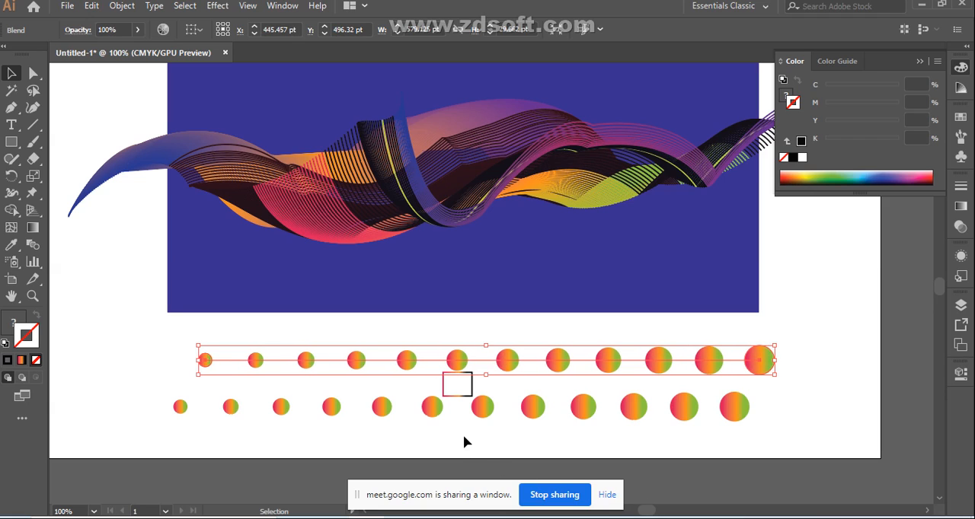
# Step: Check the spacer rectangle against the circle above it, and delete the rectangle
pyautogui.click(457, 450)
pyautogui.click(458, 396)
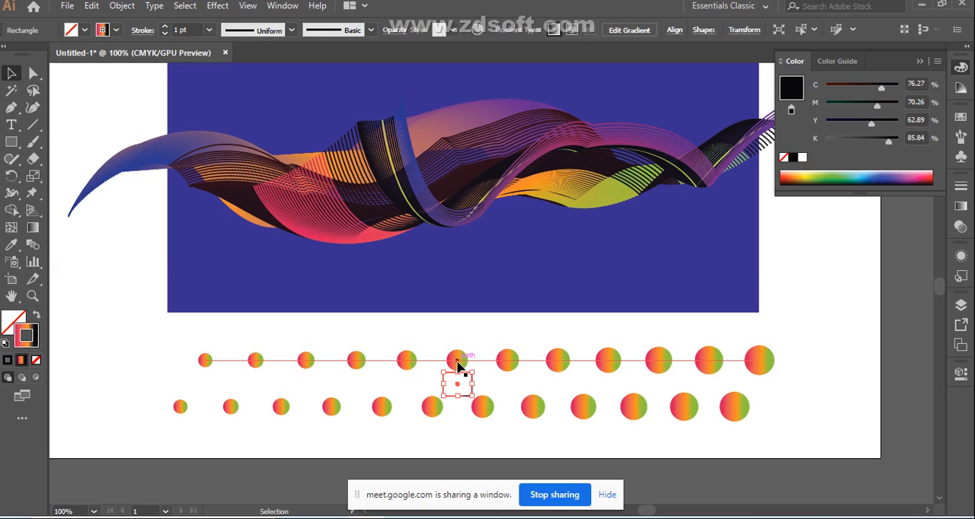
pyautogui.click(458, 368)
pyautogui.moveTo(459, 385); pyautogui.dragTo(458, 388)
pyautogui.click(799, 313)
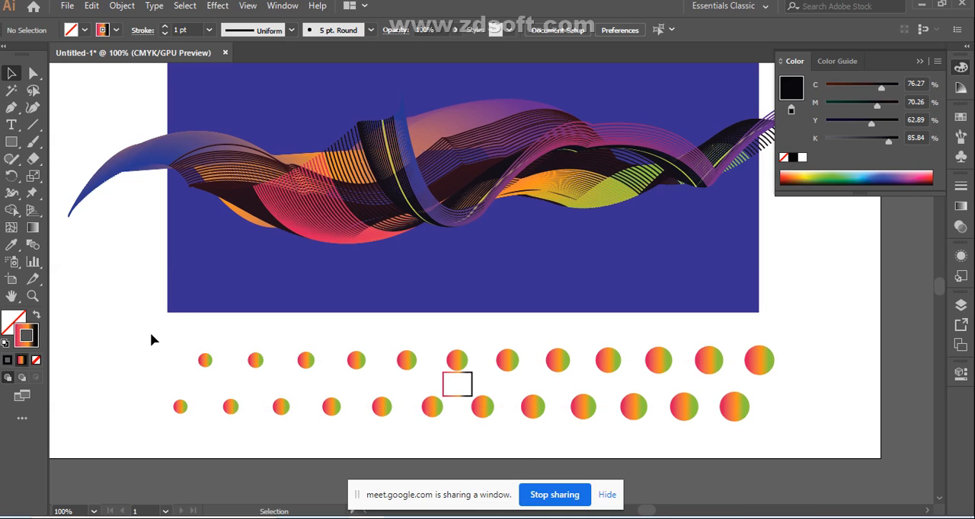
pyautogui.moveTo(153, 404); pyautogui.dragTo(71, 418)
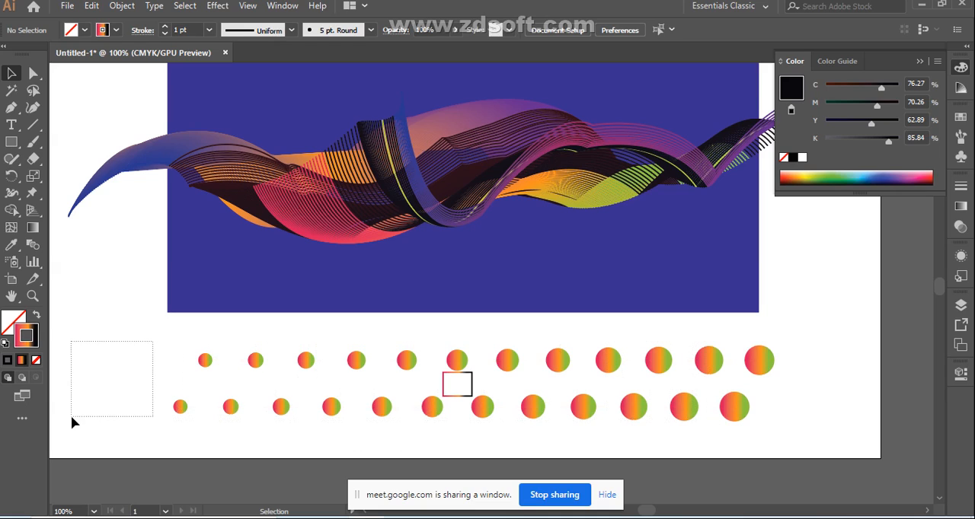
pyautogui.click(444, 391)
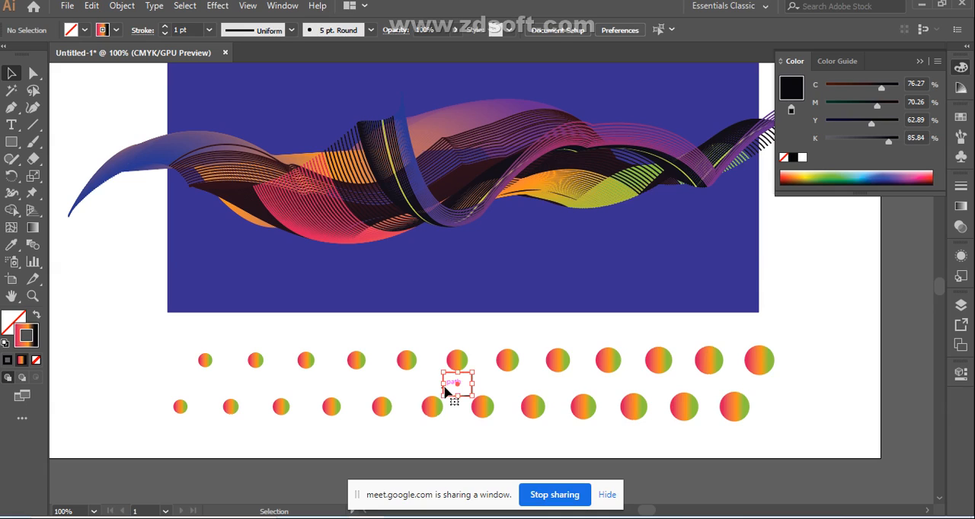
pyautogui.hotkey('ctrl', 'a')
# Step: Select both staggered circle rows and group them
pyautogui.rightClick(326, 347)
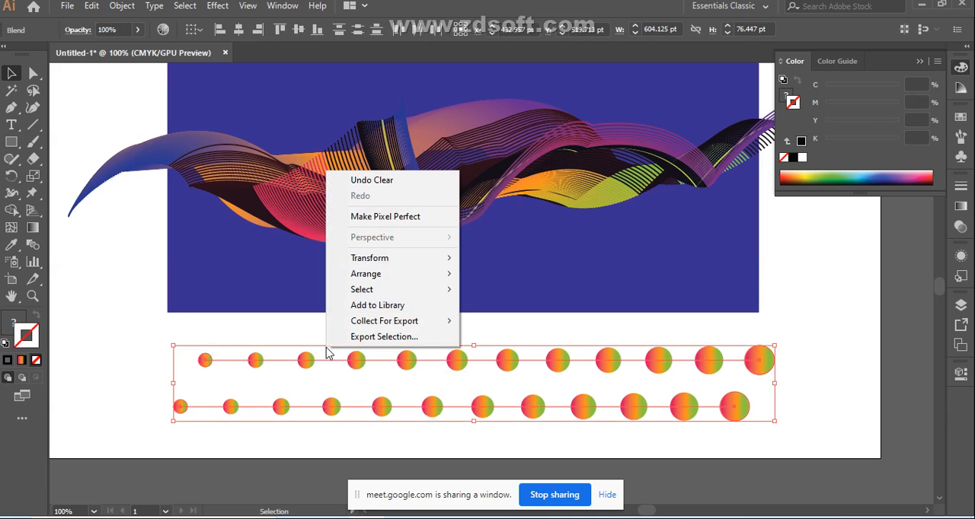
pyautogui.click(135, 333)
pyautogui.moveTo(135, 333); pyautogui.dragTo(451, 433)
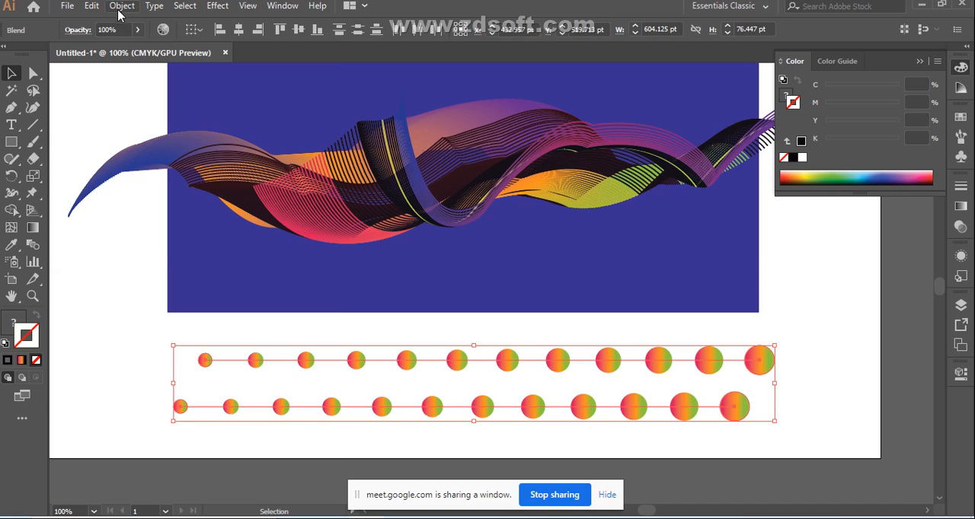
pyautogui.click(121, 6)
pyautogui.click(174, 53)
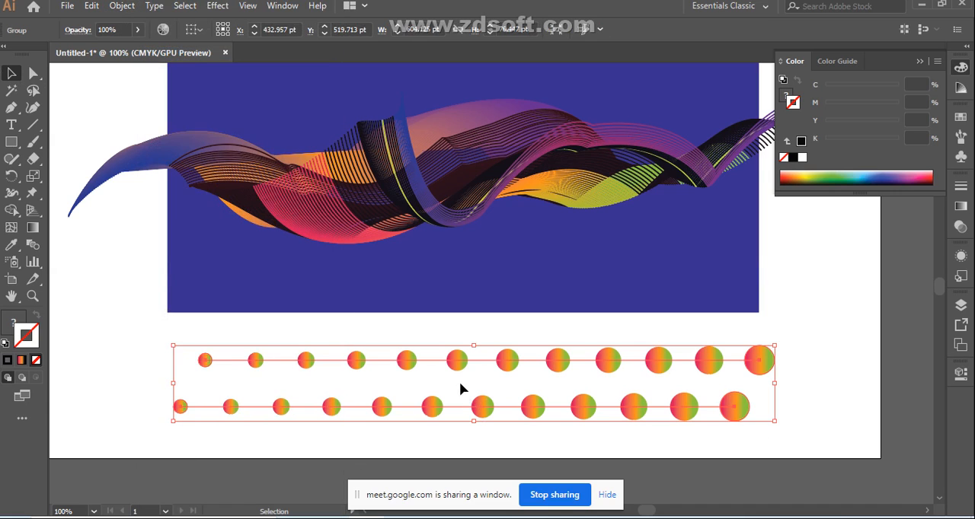
# Step: Place a copy of the grouped two-row pattern about 90 pt higher and 5 pt to the right
pyautogui.click(805, 326)
pyautogui.click(557, 369)
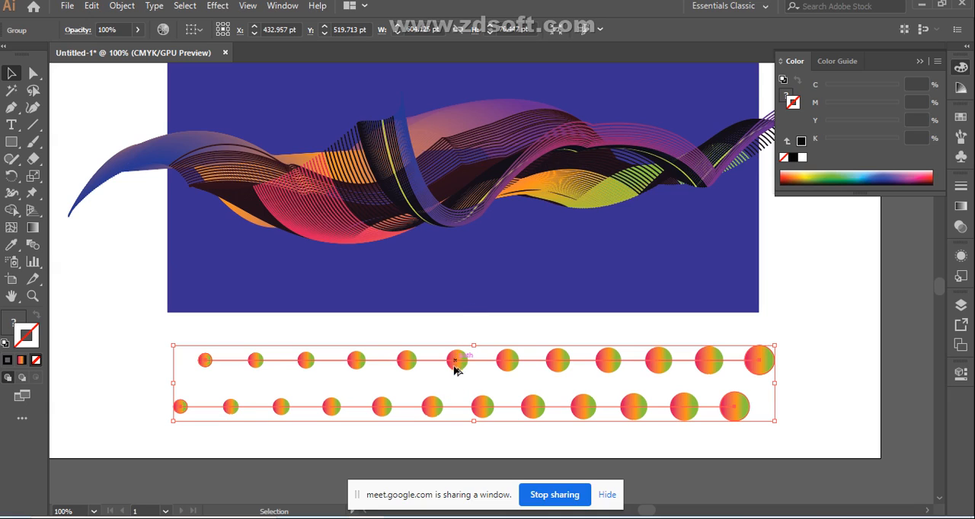
pyautogui.press('a')
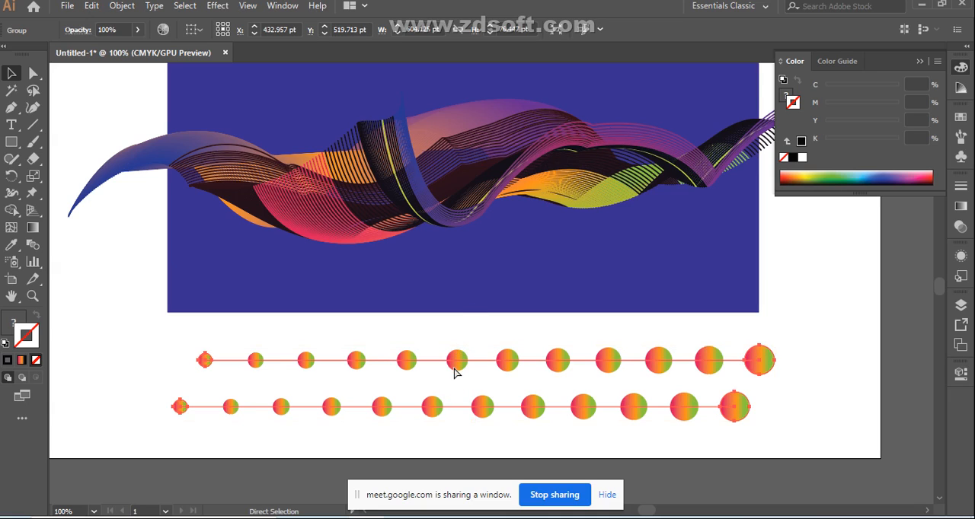
pyautogui.press('v')
pyautogui.click(97, 249)
pyautogui.click(457, 367)
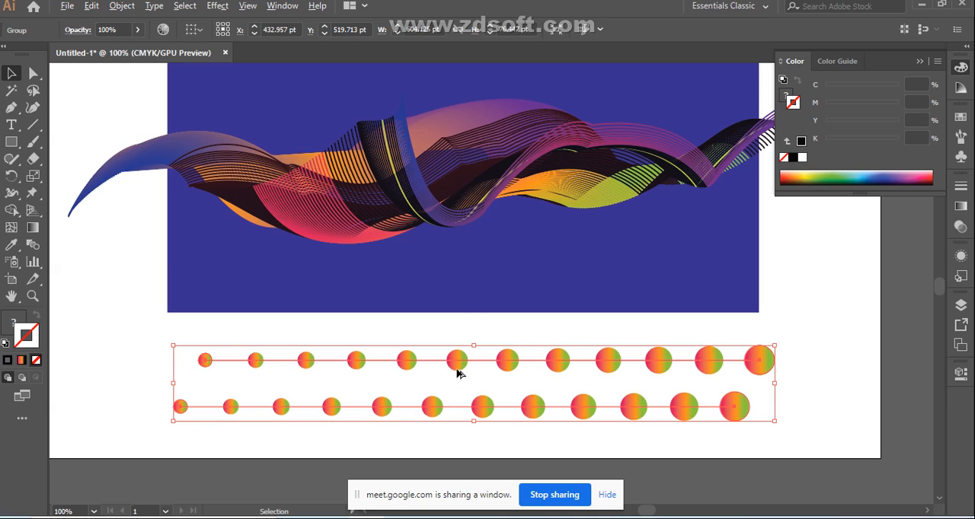
pyautogui.moveTo(457, 373); pyautogui.dragTo(461, 296)
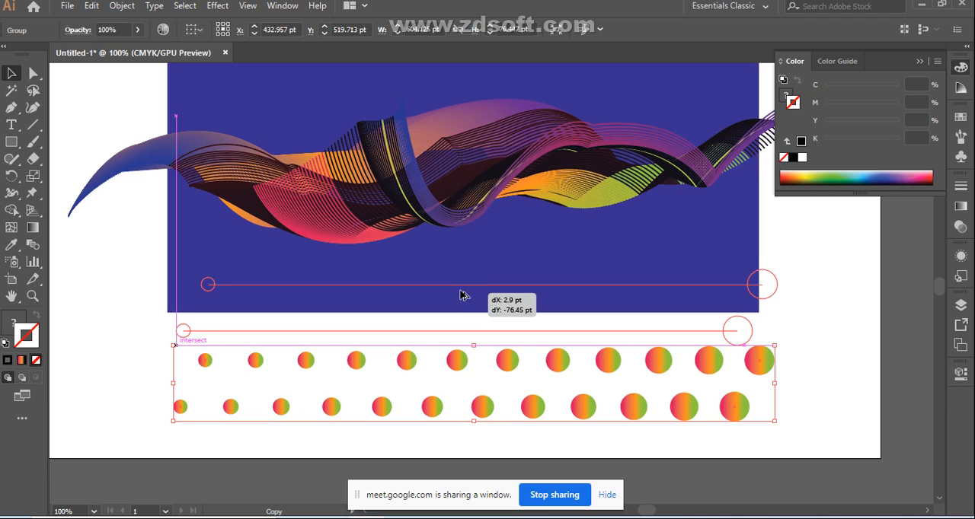
pyautogui.moveTo(461, 294); pyautogui.dragTo(463, 285)
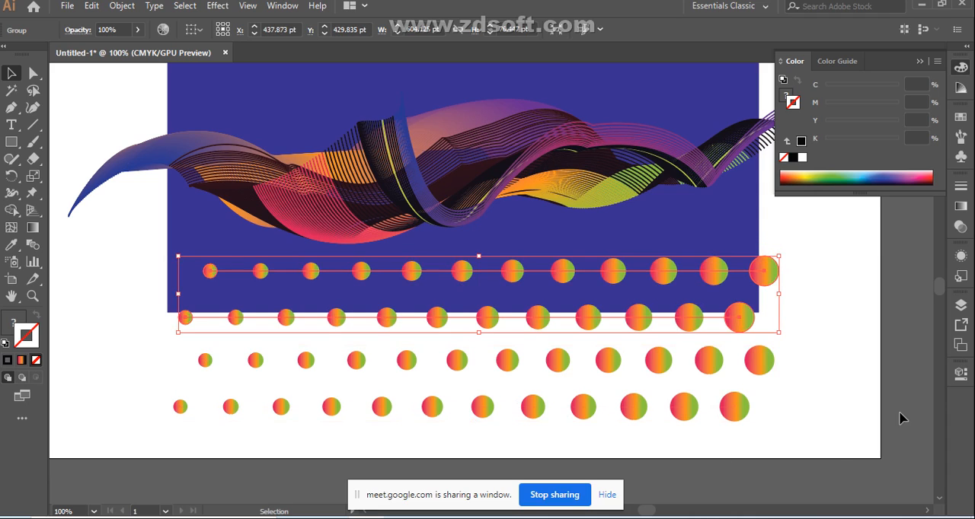
pyautogui.click(832, 378)
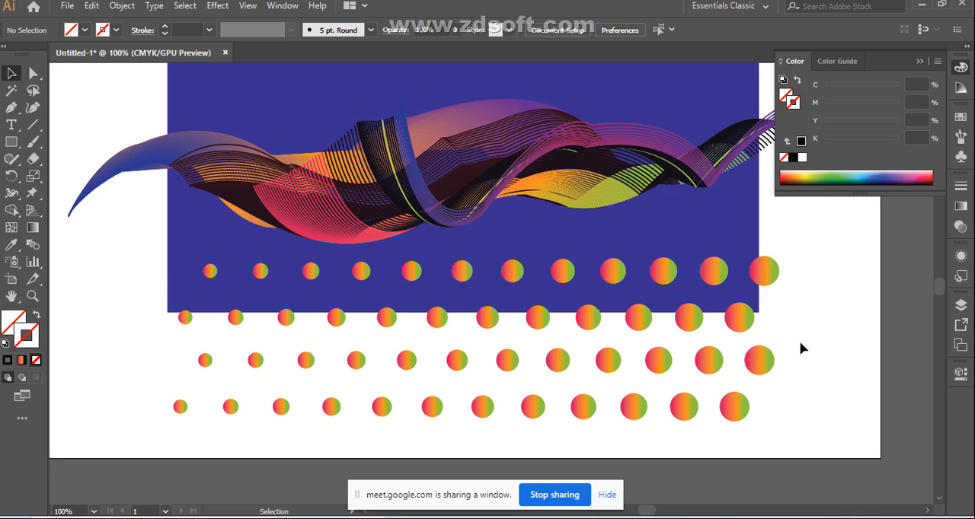
# Step: Place another copy of the upper two-row group about 107 pt higher, over the ribbon artwork
pyautogui.moveTo(127, 359); pyautogui.dragTo(248, 378)
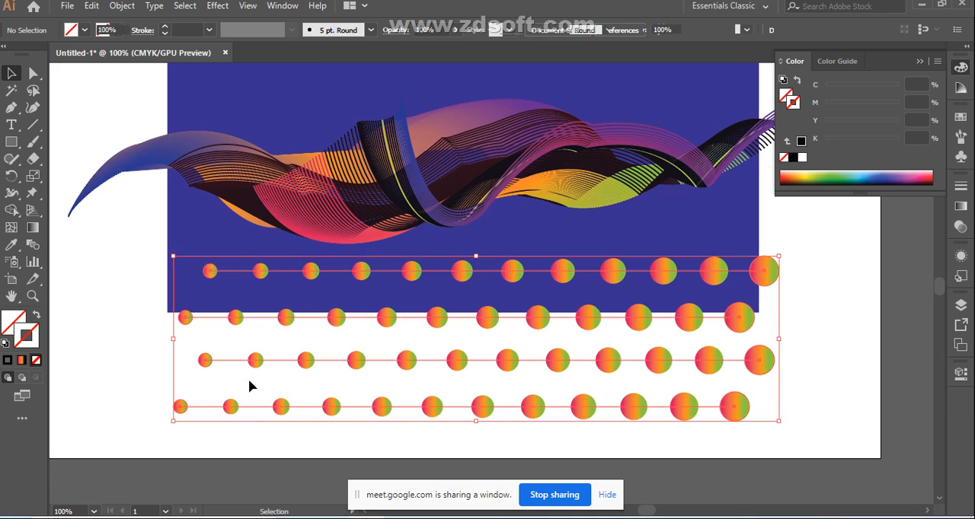
pyautogui.click(824, 315)
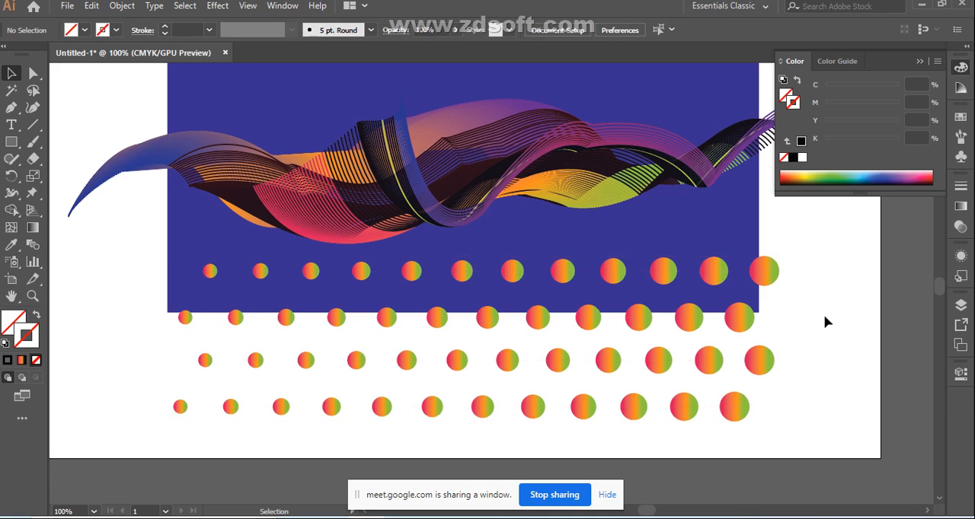
pyautogui.press('d')
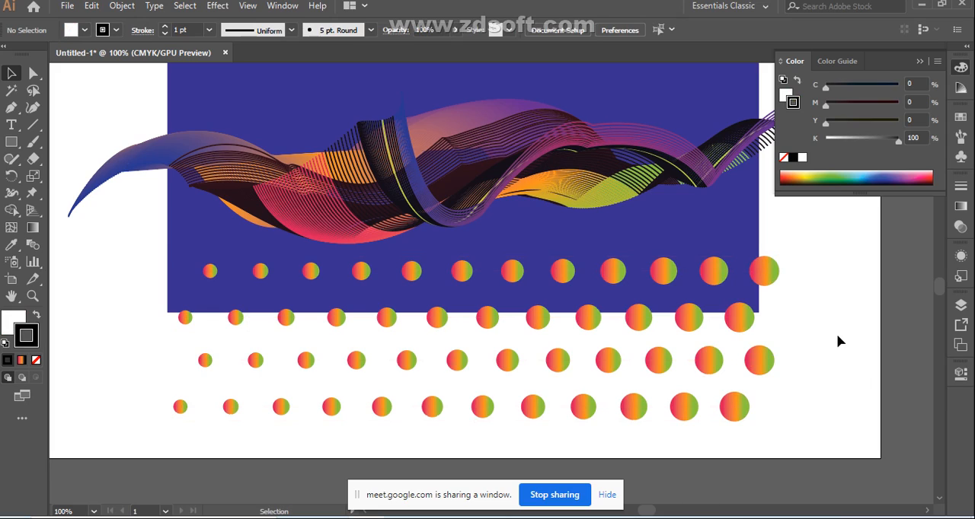
pyautogui.click(483, 326)
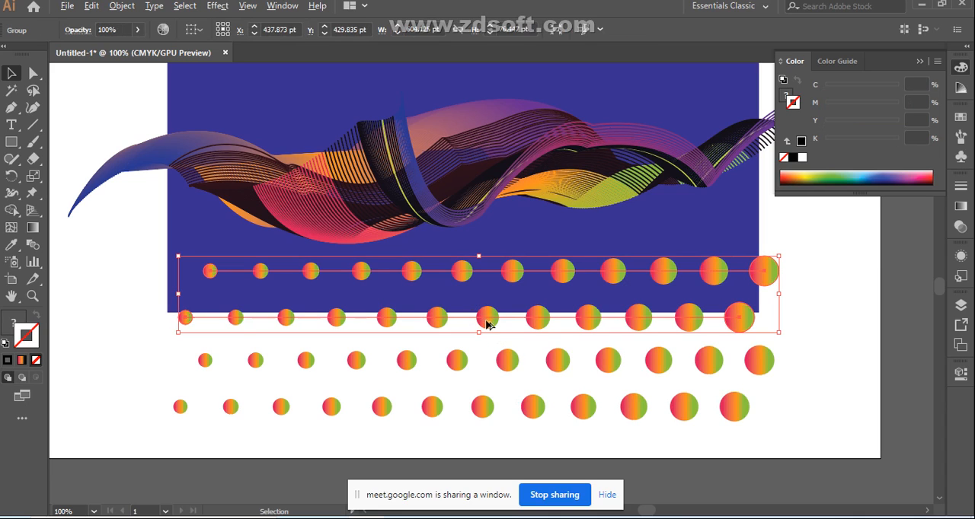
pyautogui.moveTo(479, 312); pyautogui.dragTo(481, 208)
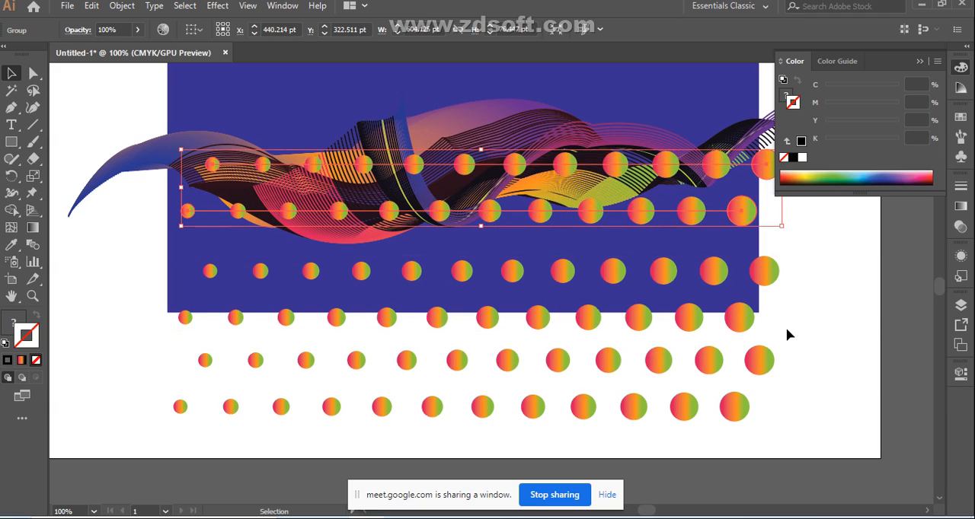
# Step: Nudge the copied circle group over the ribbon artwork down 10 pt
pyautogui.press('Down')
pyautogui.press('Down')
pyautogui.press('Down')
pyautogui.press('Down')
pyautogui.press('Down')
pyautogui.press('Down')
pyautogui.press('Down')
pyautogui.press('Down')
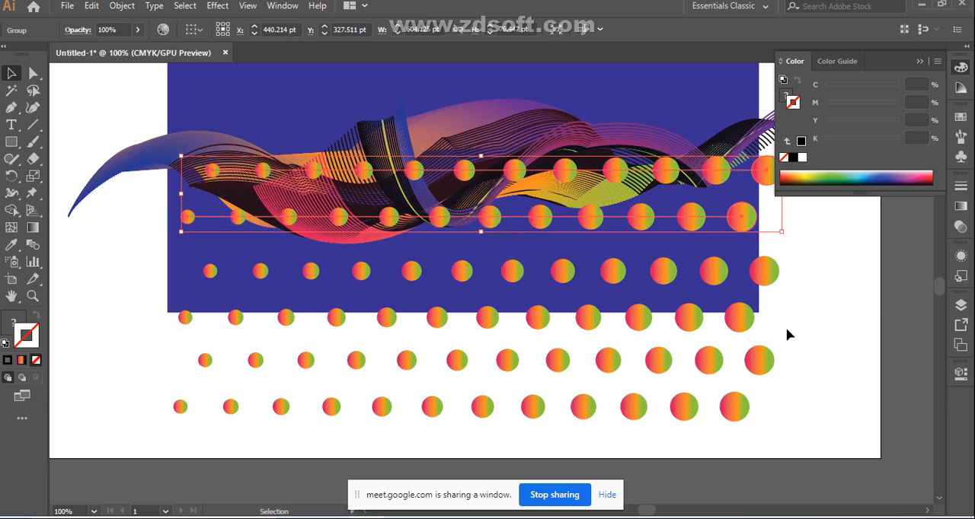
pyautogui.press('Down')
pyautogui.press('Down')
pyautogui.click(831, 341)
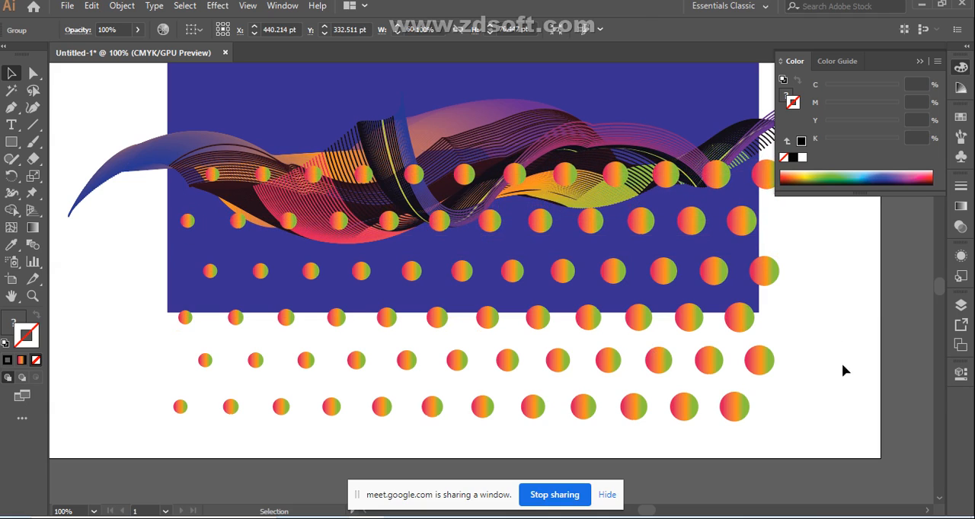
# Step: Expand Layer 2 in the layer list and examine the objects it contains
pyautogui.click(145, 164)
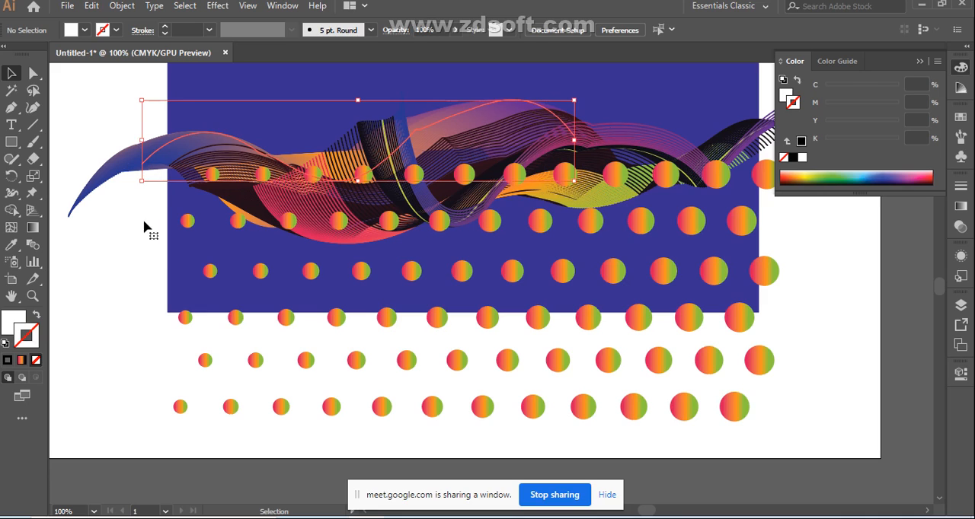
pyautogui.click(138, 247)
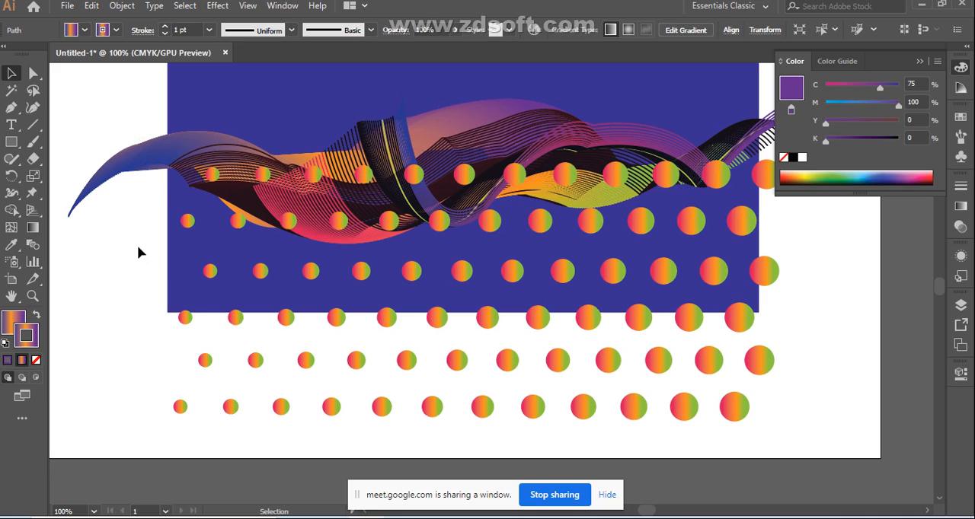
pyautogui.click(961, 306)
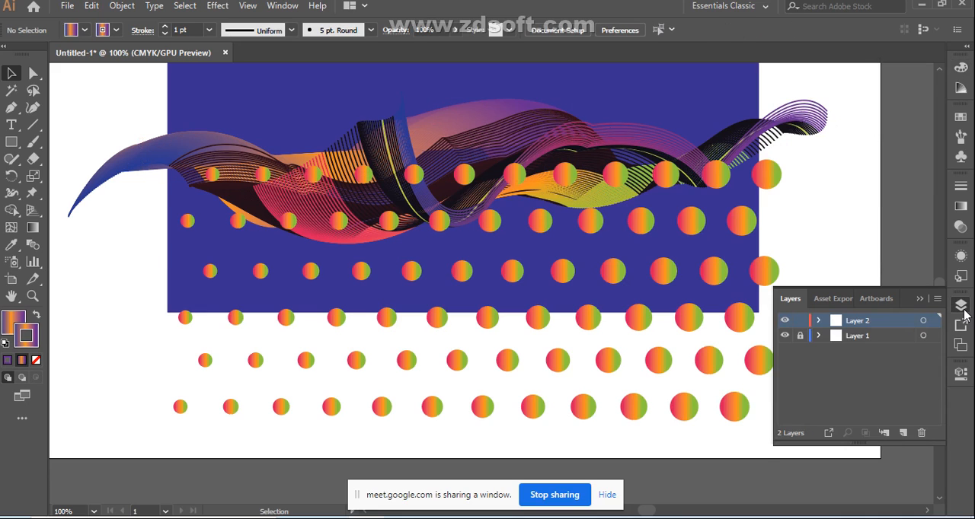
pyautogui.click(821, 325)
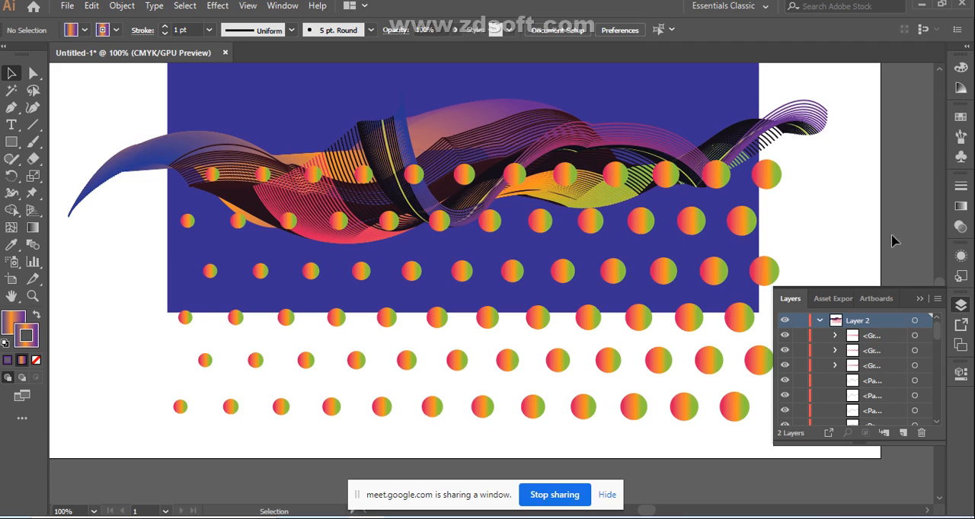
pyautogui.click(919, 300)
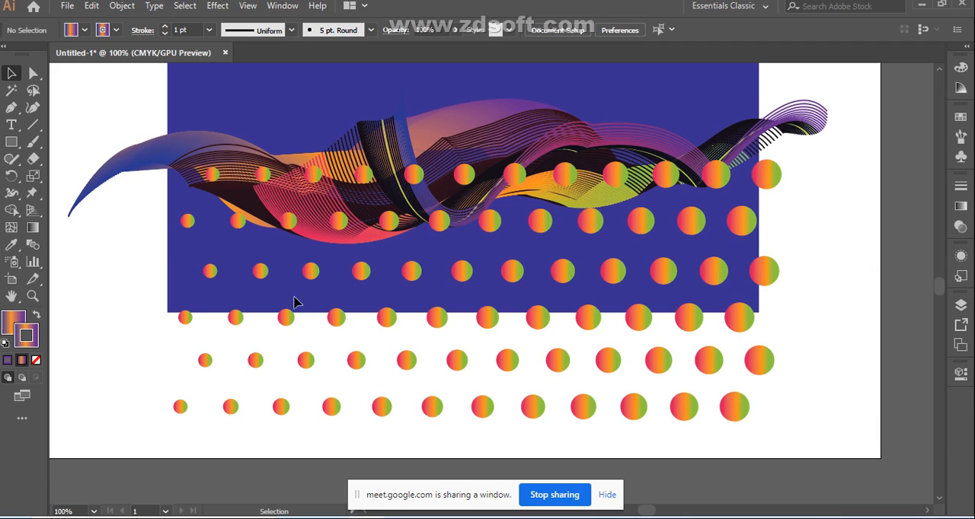
# Step: Undo the downward nudges and the placement of the third circle group over the ribbon artwork
pyautogui.hotkey('ctrl', 'z')
pyautogui.hotkey('ctrl', 'z')
pyautogui.hotkey('ctrl', 'z')
pyautogui.hotkey('ctrl', 'z')
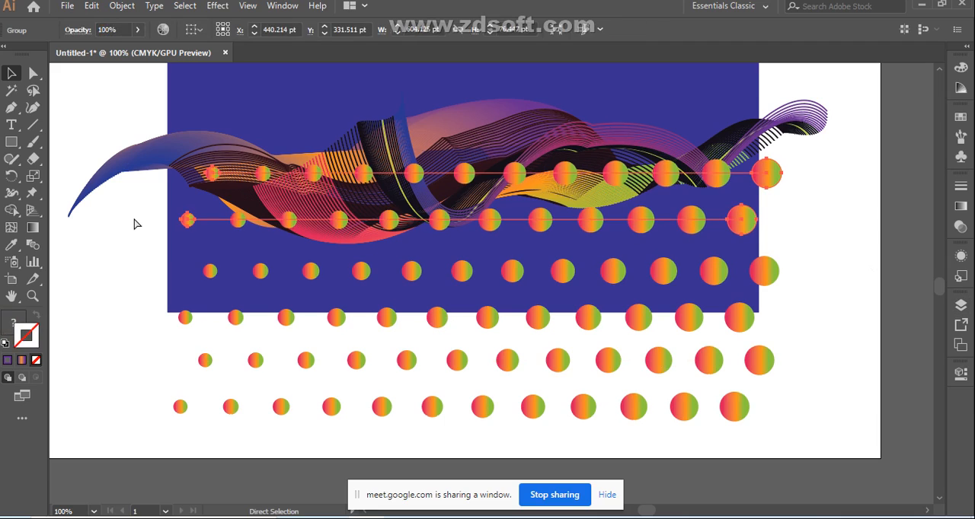
pyautogui.hotkey('ctrl', 'z')
pyautogui.hotkey('ctrl', 'z')
pyautogui.hotkey('ctrl', 'z')
pyautogui.hotkey('ctrl', 'z')
pyautogui.hotkey('ctrl', 'z')
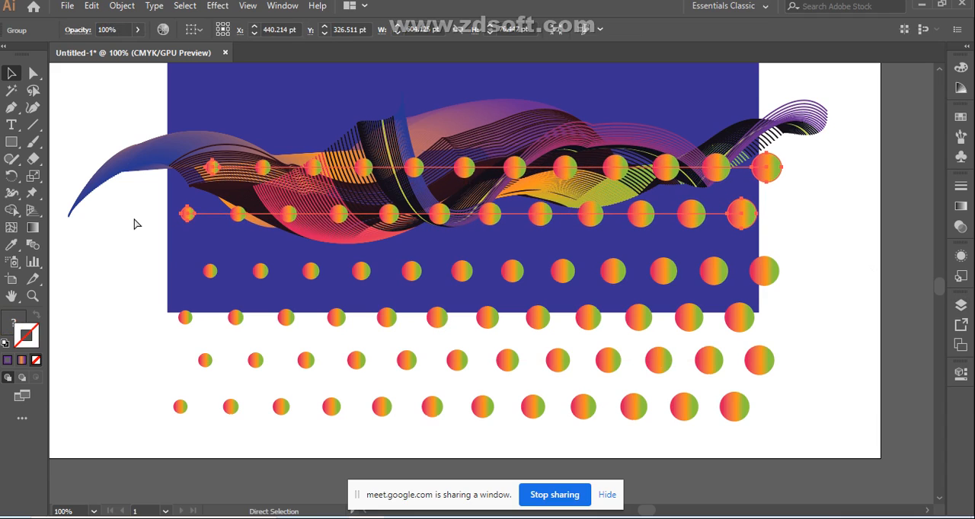
pyautogui.hotkey('ctrl', 'z')
pyautogui.hotkey('ctrl', 'z')
pyautogui.click(132, 287)
pyautogui.moveTo(364, 242); pyautogui.dragTo(609, 236)
pyautogui.moveTo(779, 221); pyautogui.dragTo(832, 195)
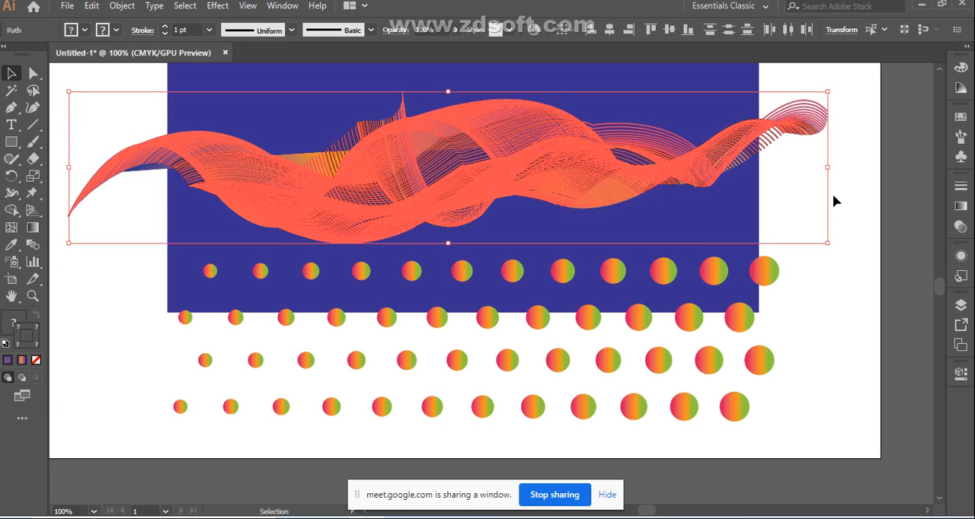
pyautogui.click(833, 201)
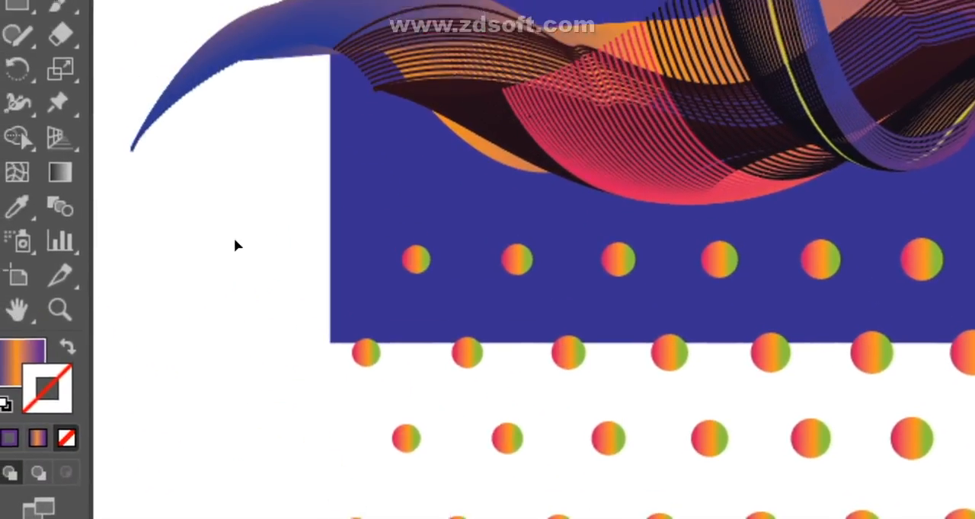
# Step: Move both two-row circle groups up over the ribbon artwork and send them to the back
pyautogui.moveTo(235, 238); pyautogui.dragTo(700, 344)
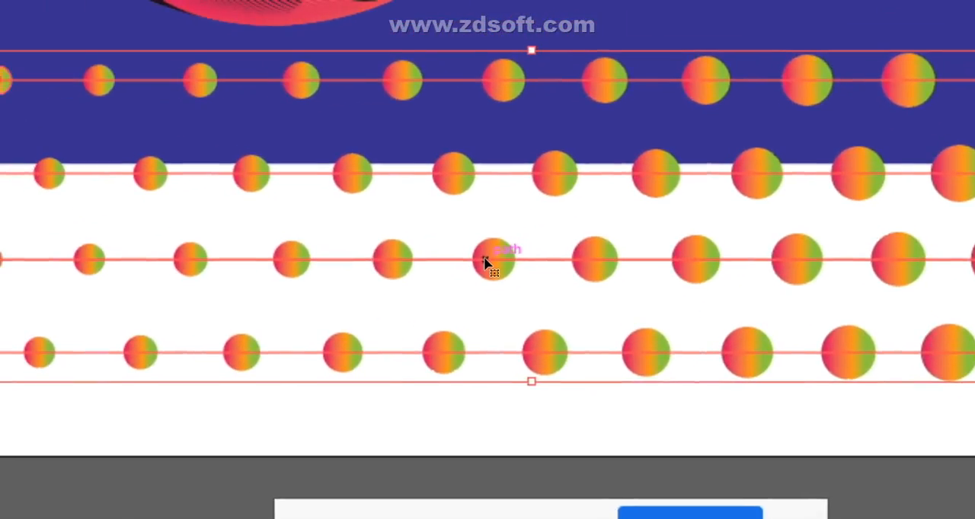
pyautogui.moveTo(484, 258)
pyautogui.mouseDown()
pyautogui.moveTo(496, 180)
pyautogui.moveTo(486, 217)
pyautogui.moveTo(491, 268)
pyautogui.moveTo(485, 261)
pyautogui.mouseUp()
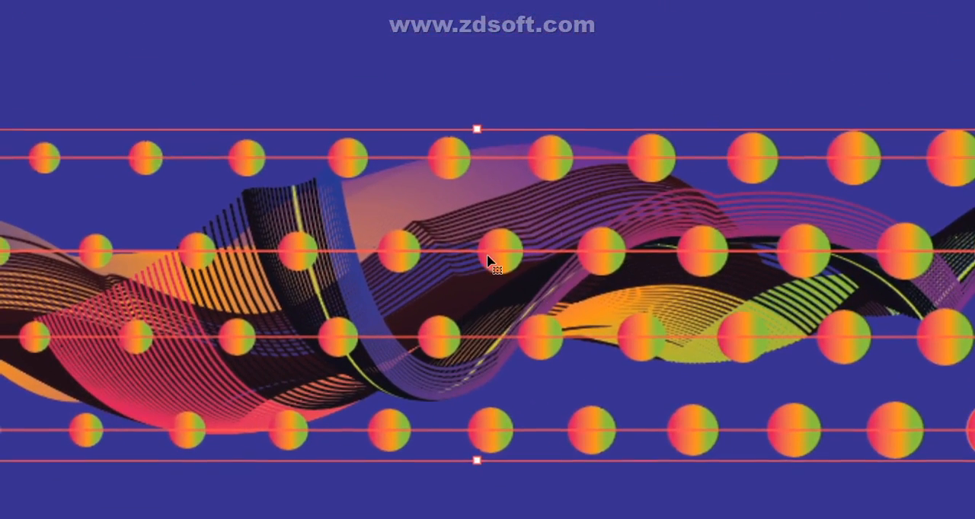
pyautogui.rightClick(450, 218)
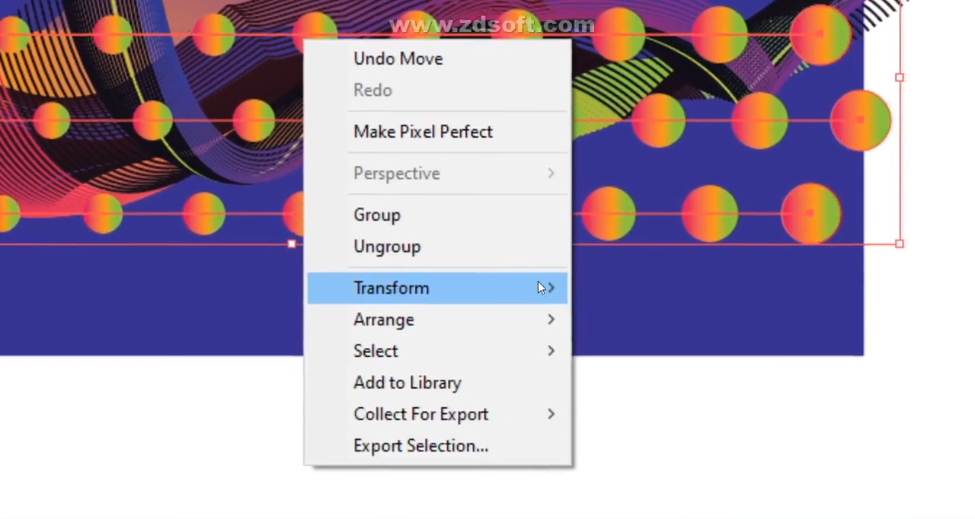
pyautogui.moveTo(538, 288)
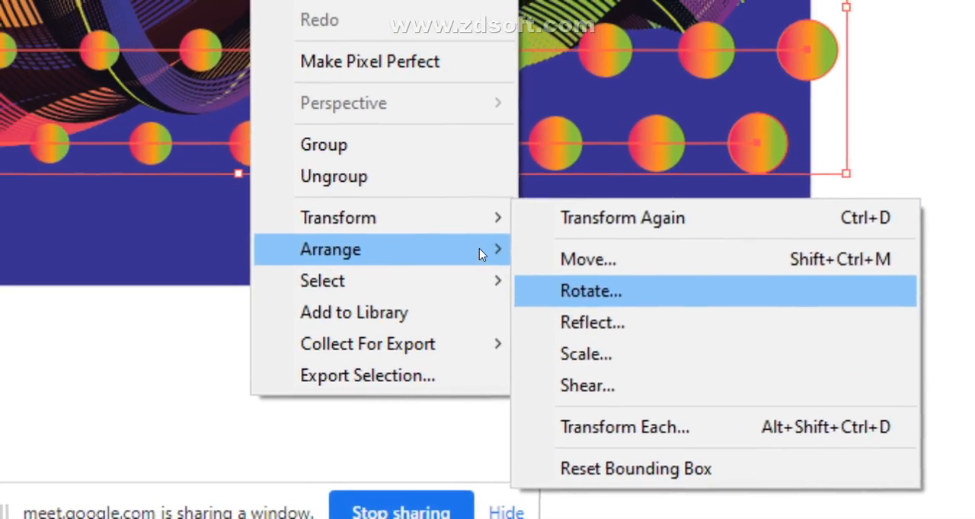
pyautogui.moveTo(394, 215)
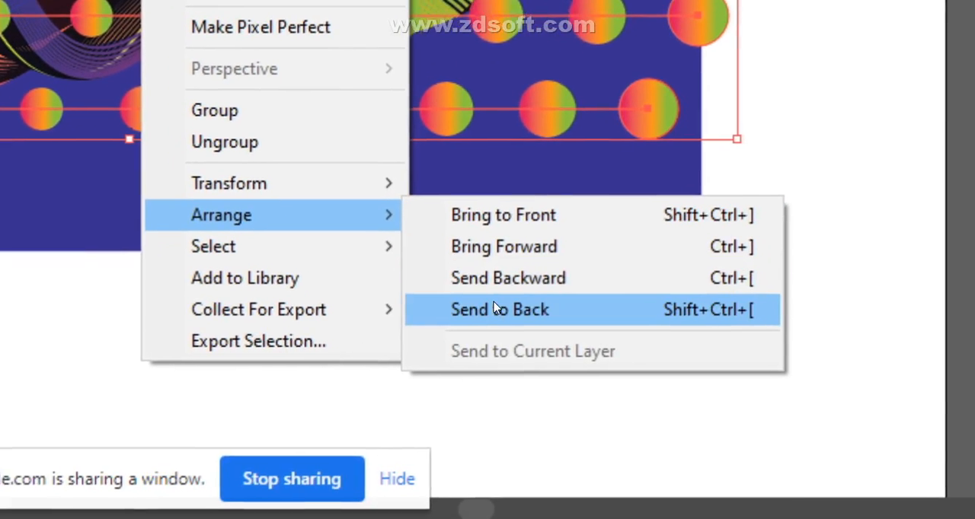
pyautogui.click(488, 302)
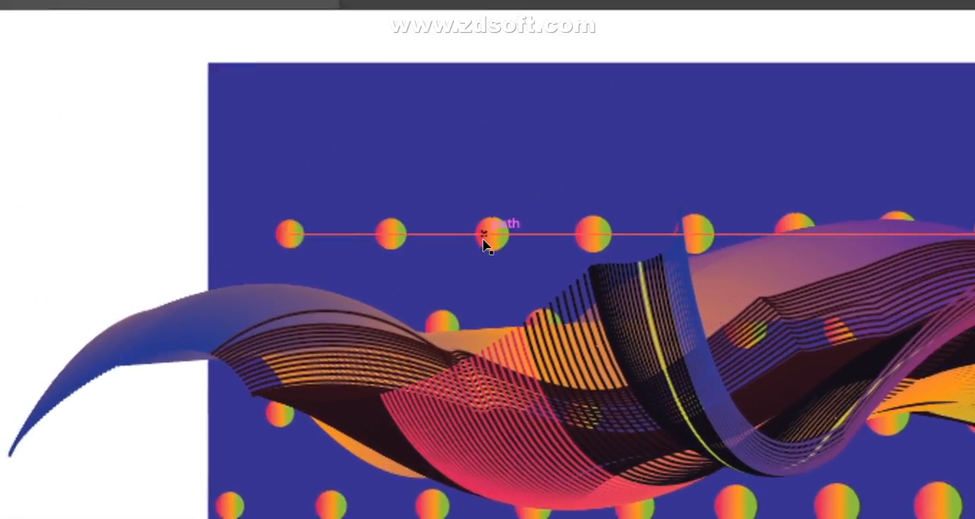
# Step: Select the upper two-row circle group and open its gradient settings
pyautogui.click(409, 207)
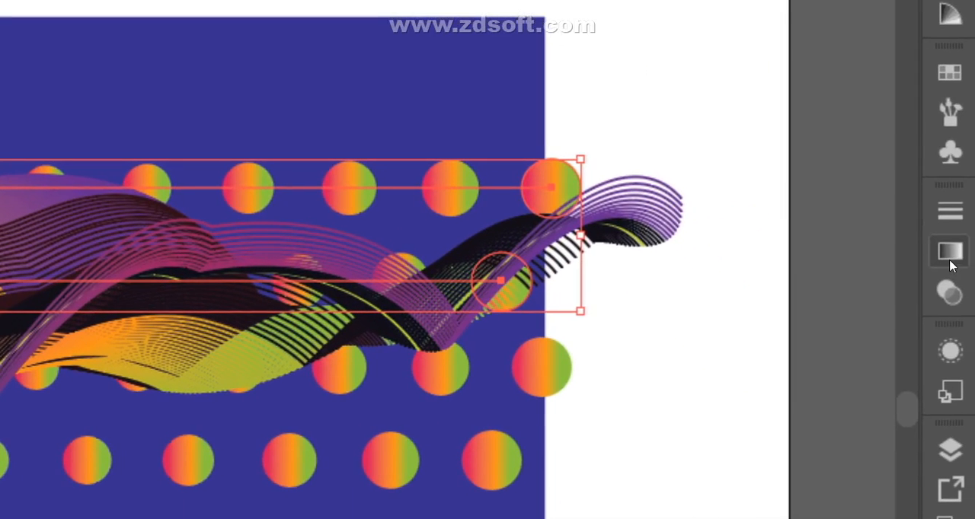
pyautogui.click(951, 256)
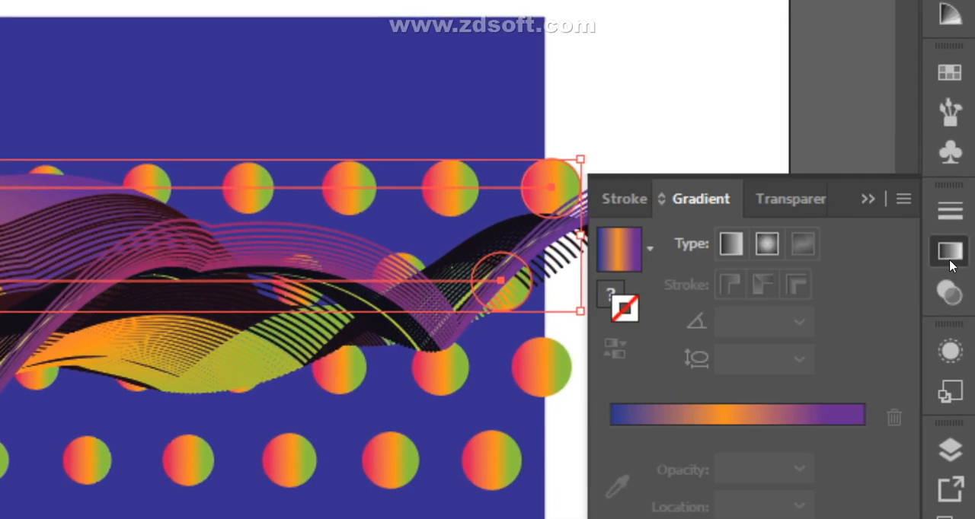
pyautogui.click(768, 353)
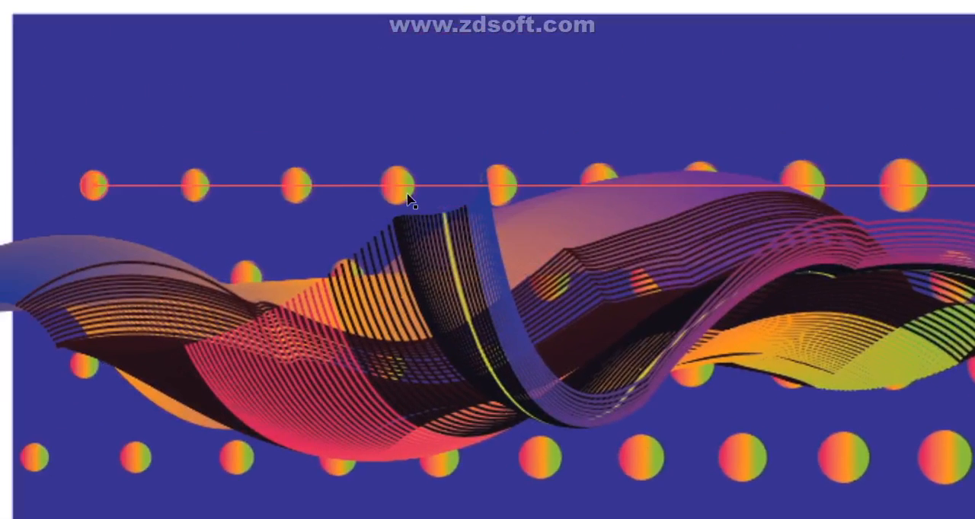
# Step: Nudge the upper two-row circle group up and slightly left, so its top row clears the ribbon artwork
pyautogui.click(482, 261)
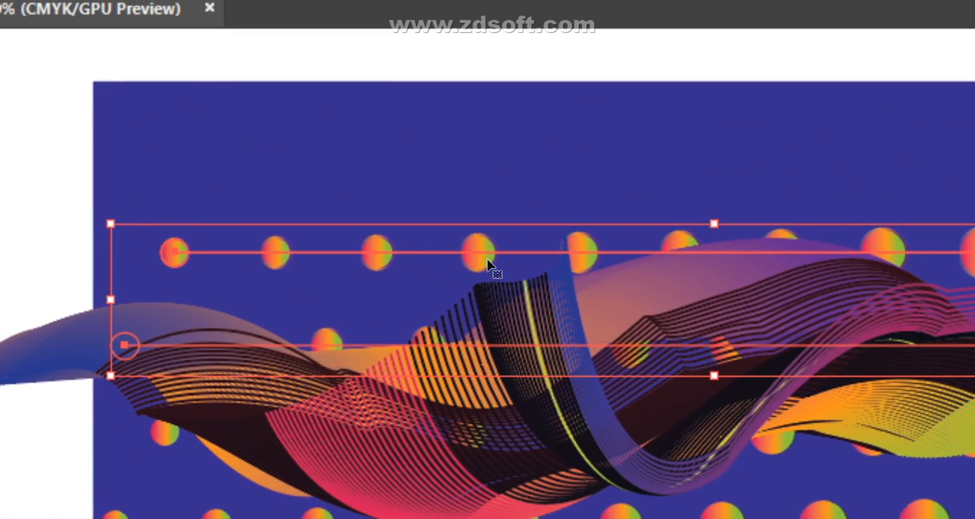
pyautogui.press('Up')
pyautogui.press('Up')
pyautogui.press('Up')
pyautogui.press('Up')
pyautogui.press('Up')
pyautogui.press('Up')
pyautogui.press('Up')
pyautogui.press('Up')
pyautogui.press('Up')
pyautogui.press('Up')
pyautogui.press('Up')
pyautogui.press('Up')
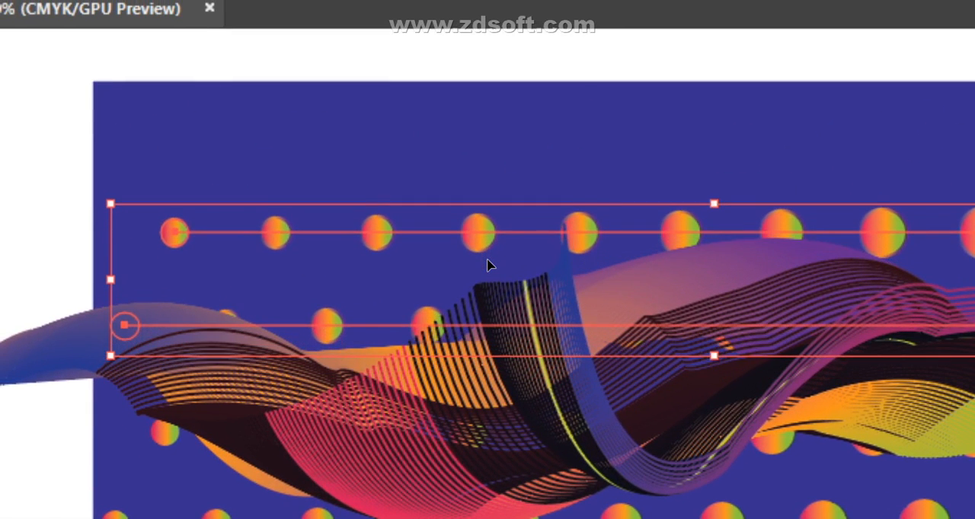
pyautogui.press('Up')
pyautogui.press('Up')
pyautogui.press('Up')
pyautogui.press('Up')
pyautogui.press('Left')
pyautogui.press('Left')
pyautogui.press('Left')
pyautogui.press('Left')
pyautogui.press('Left')
pyautogui.press('Left')
pyautogui.press('Left')
pyautogui.press('Left')
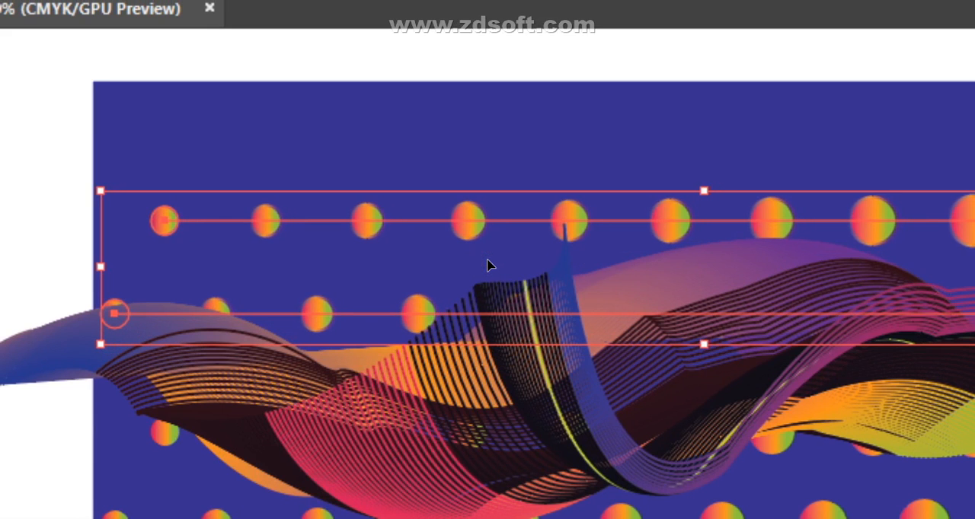
pyautogui.press('Up')
pyautogui.press('Up')
pyautogui.press('Up')
pyautogui.press('Up')
pyautogui.press('Up')
pyautogui.press('Up')
pyautogui.press('Up')
pyautogui.press('Up')
pyautogui.press('Up')
pyautogui.press('Up')
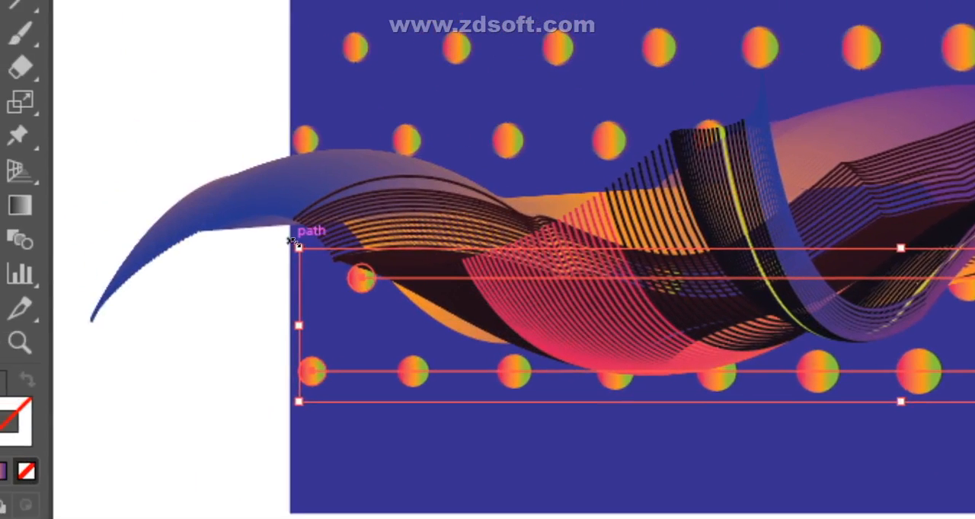
# Step: Scale the lower two-row circle group down slightly and nudge it to the left
pyautogui.moveTo(298, 246); pyautogui.dragTo(359, 263)
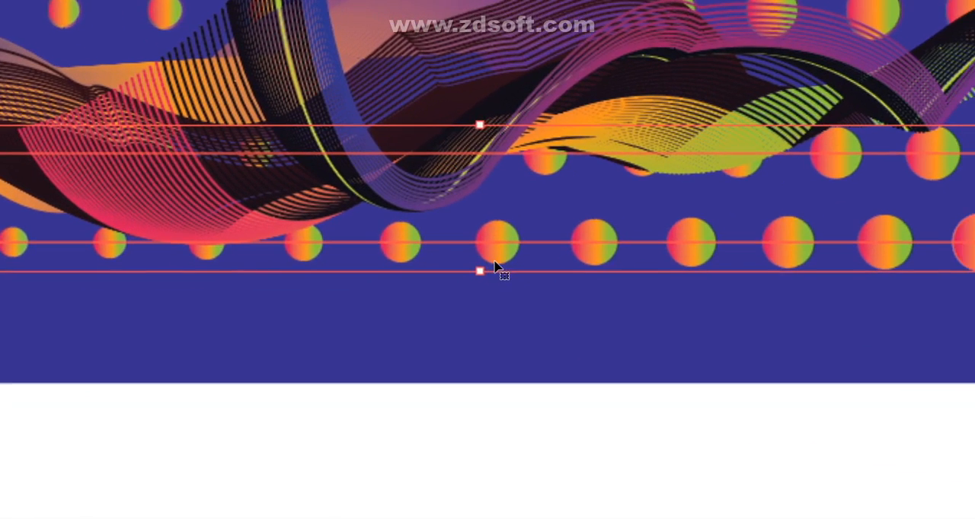
pyautogui.press('Left')
pyautogui.press('Left')
pyautogui.press('Left')
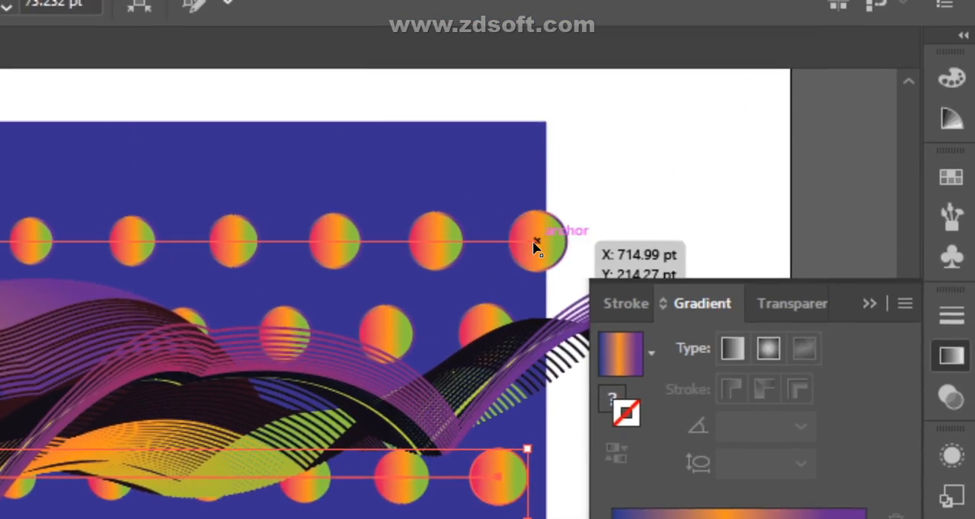
# Step: Scale the upper two-row circle group down to about 72.5 pt high and nudge it to the right
pyautogui.click(535, 244)
pyautogui.moveTo(567, 212); pyautogui.dragTo(546, 218)
pyautogui.moveTo(544, 260); pyautogui.dragTo(502, 262)
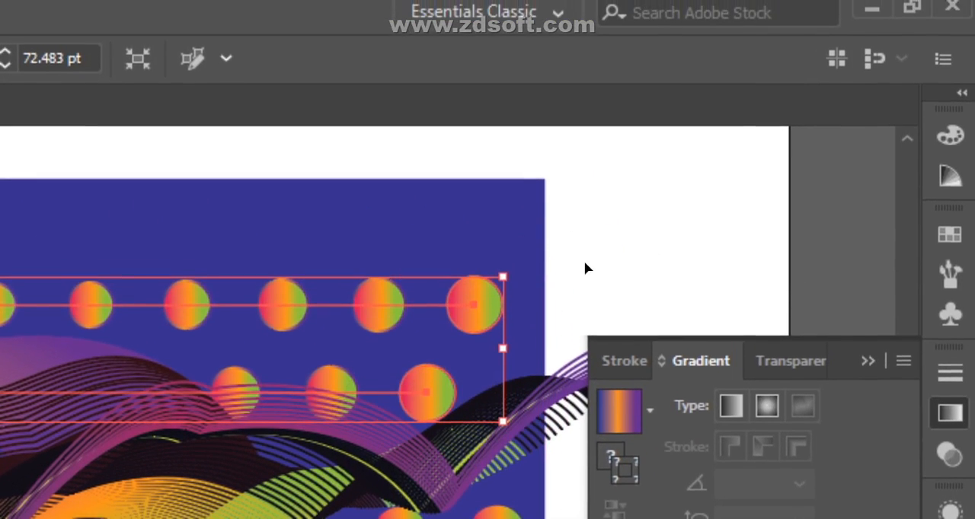
pyautogui.click(658, 257)
pyautogui.click(483, 320)
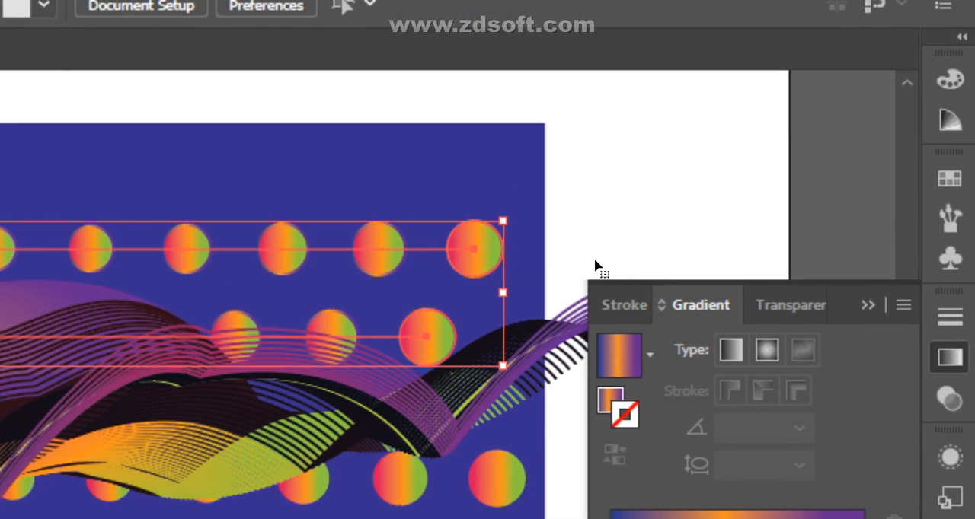
pyautogui.press('Right')
pyautogui.press('Right')
pyautogui.press('Right')
pyautogui.press('Right')
pyautogui.press('Right')
pyautogui.press('Right')
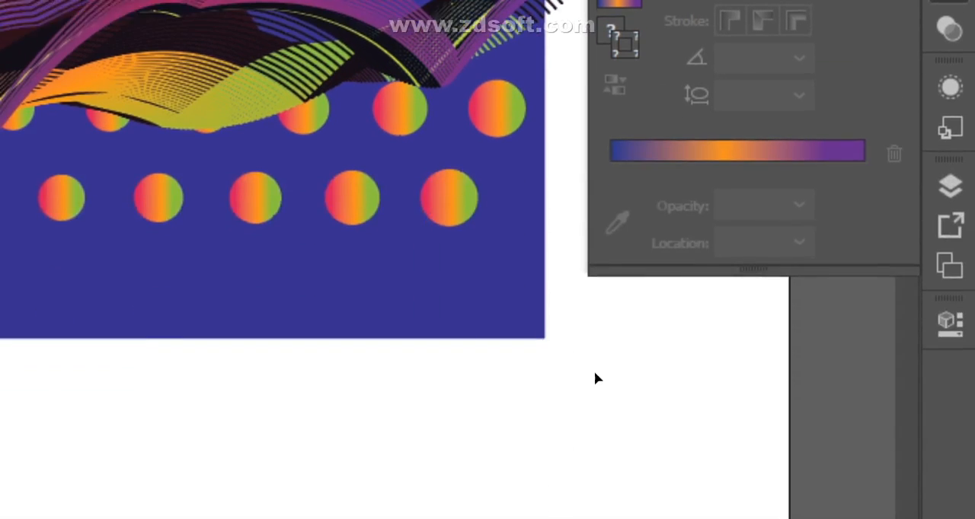
# Step: Align the upper circle group horizontally with the lower circle group
pyautogui.click(595, 372)
pyautogui.click(471, 228)
pyautogui.keyDown('shift'); pyautogui.click(502, 245); pyautogui.keyUp('shift')
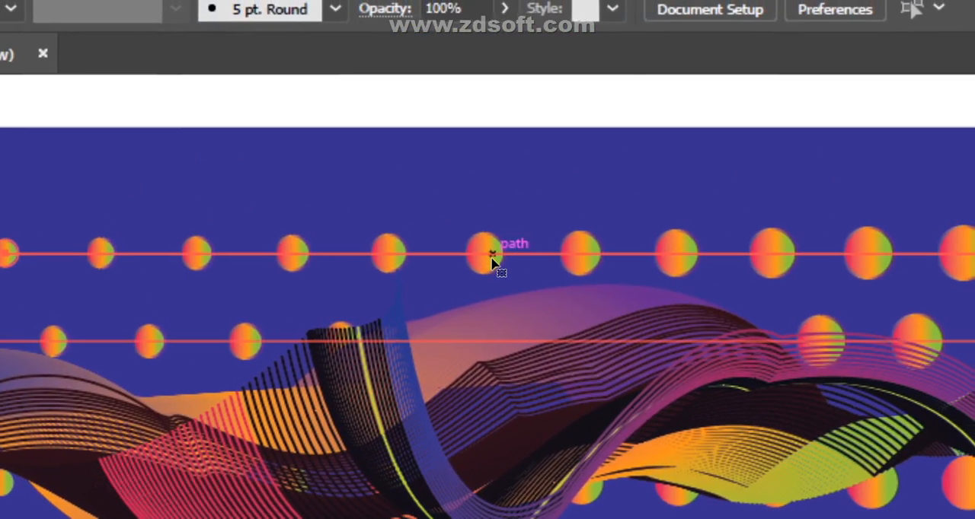
# Step: Ungroup the upper two-row circle group and select its top row on its own
pyautogui.rightClick(488, 262)
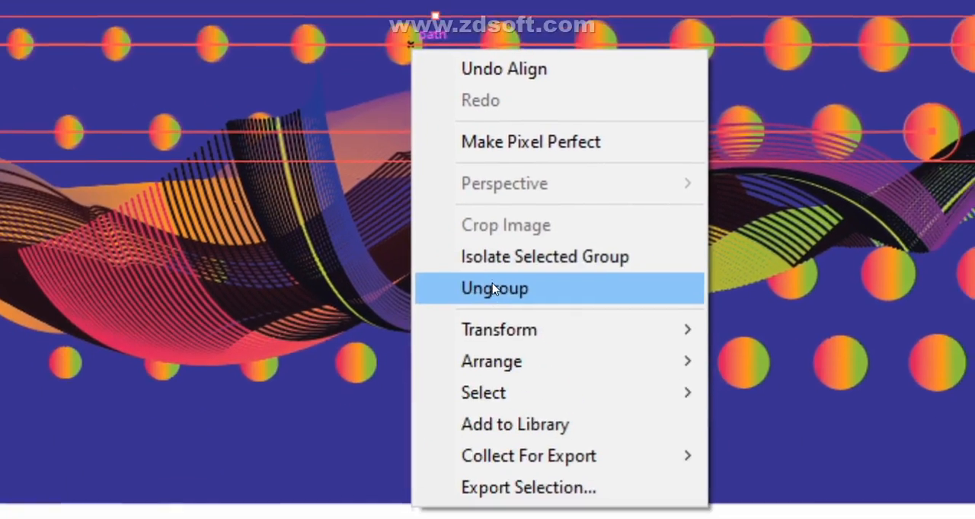
pyautogui.click(533, 498)
pyautogui.click(487, 491)
pyautogui.click(392, 18)
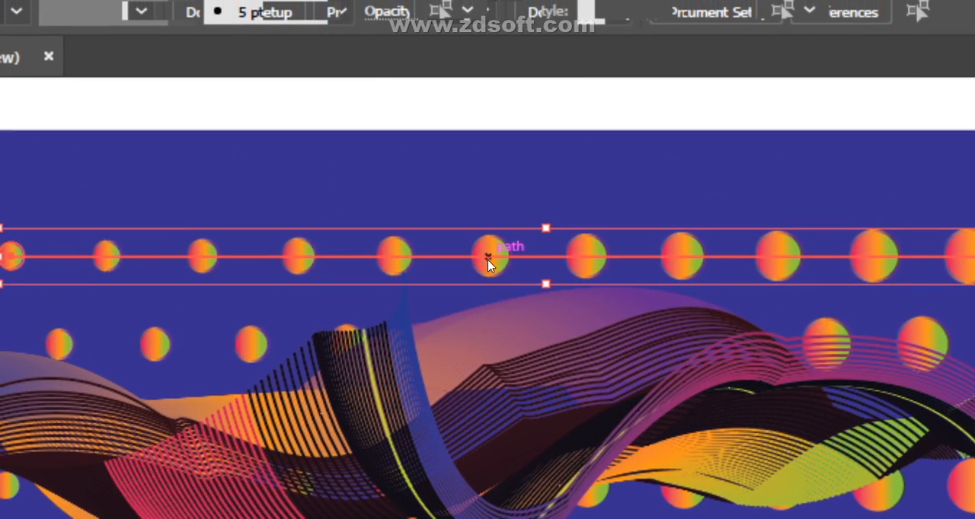
# Step: Expand the top circle row's blend with object, fill and stroke included, specifying 255 objects for gradients
pyautogui.rightClick(487, 263)
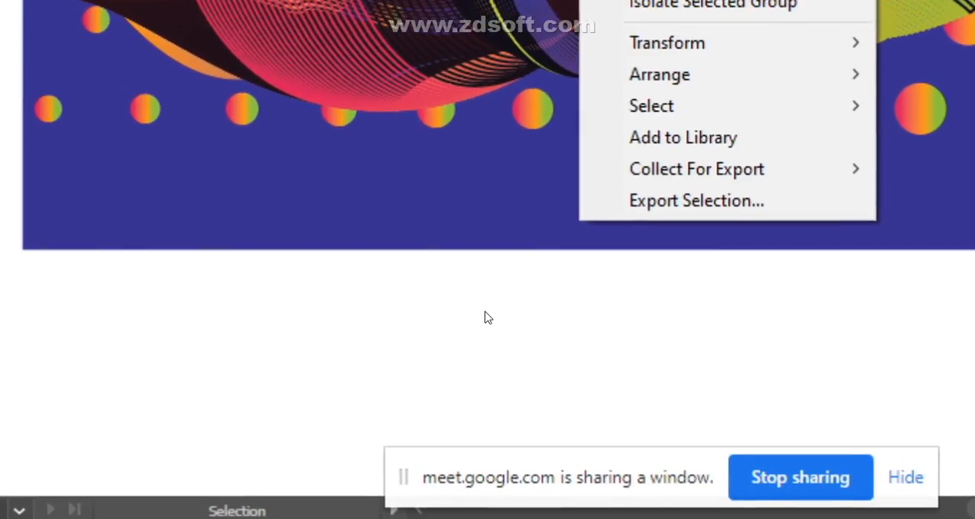
pyautogui.click(487, 319)
pyautogui.click(496, 252)
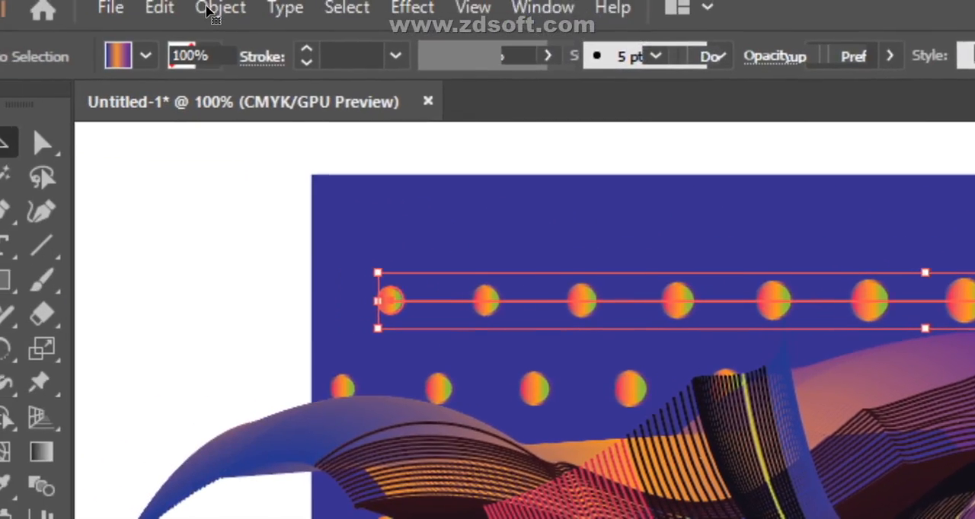
pyautogui.click(209, 9)
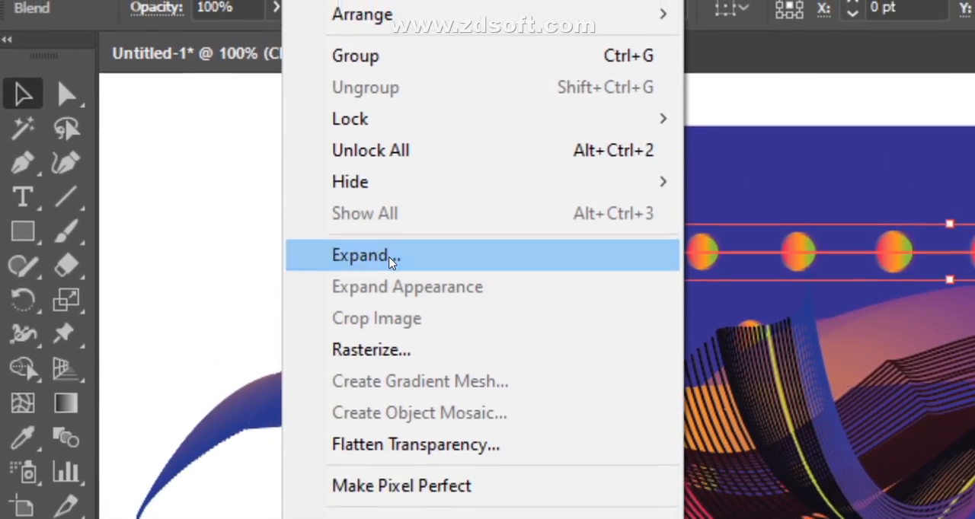
pyautogui.click(388, 309)
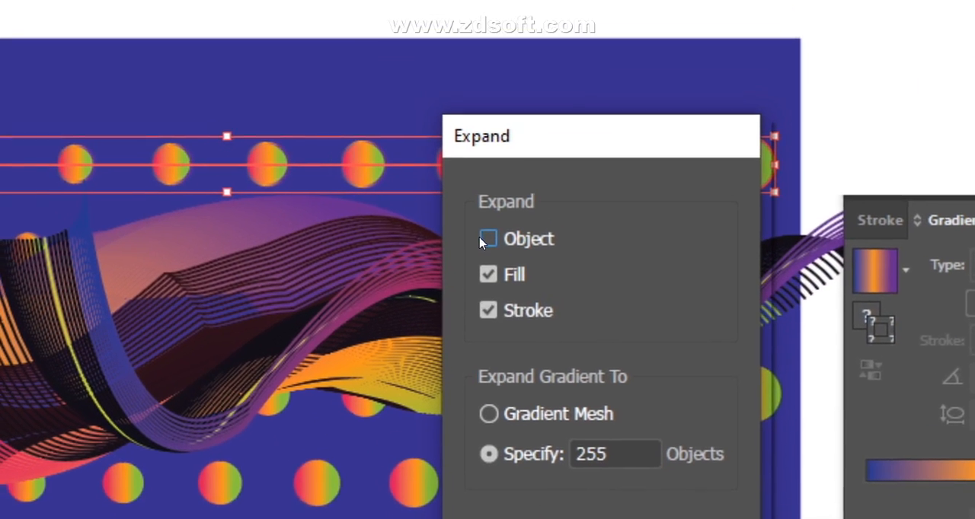
pyautogui.click(486, 261)
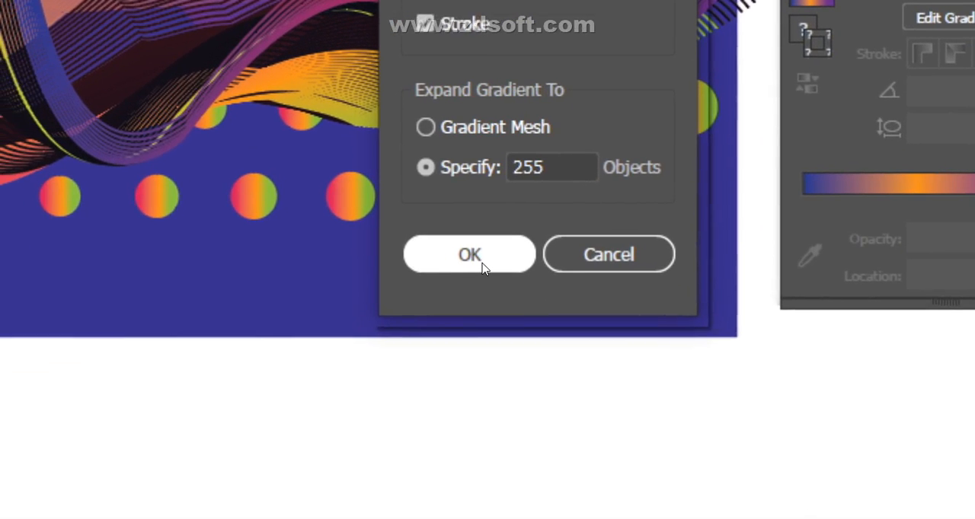
pyautogui.click(488, 264)
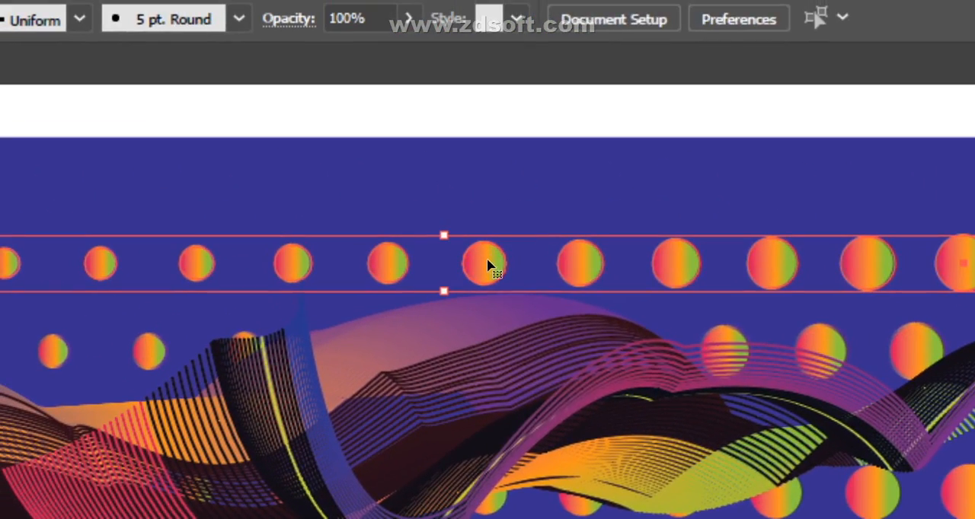
# Step: Ungroup the expanded top circle row and set the opacity of its seventh circle to 50%
pyautogui.rightClick(488, 265)
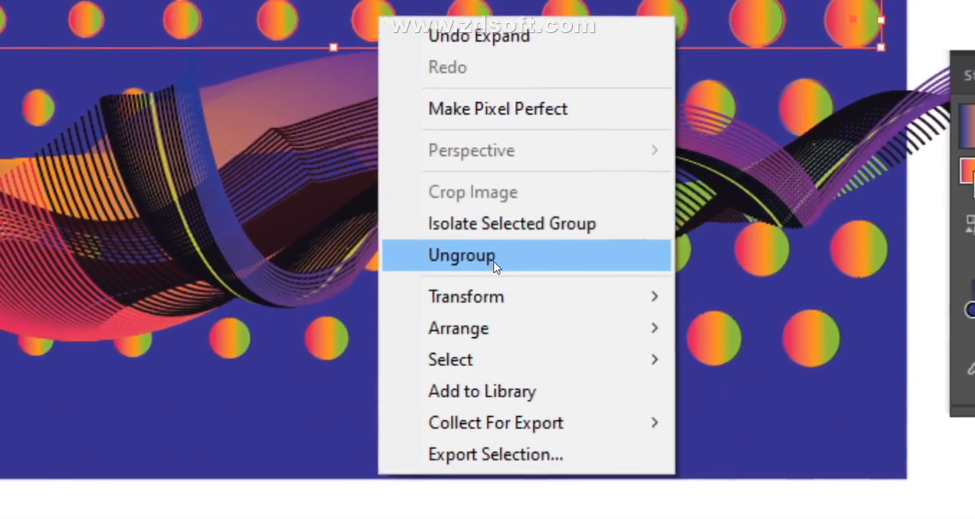
pyautogui.click(542, 495)
pyautogui.click(493, 326)
pyautogui.click(371, 32)
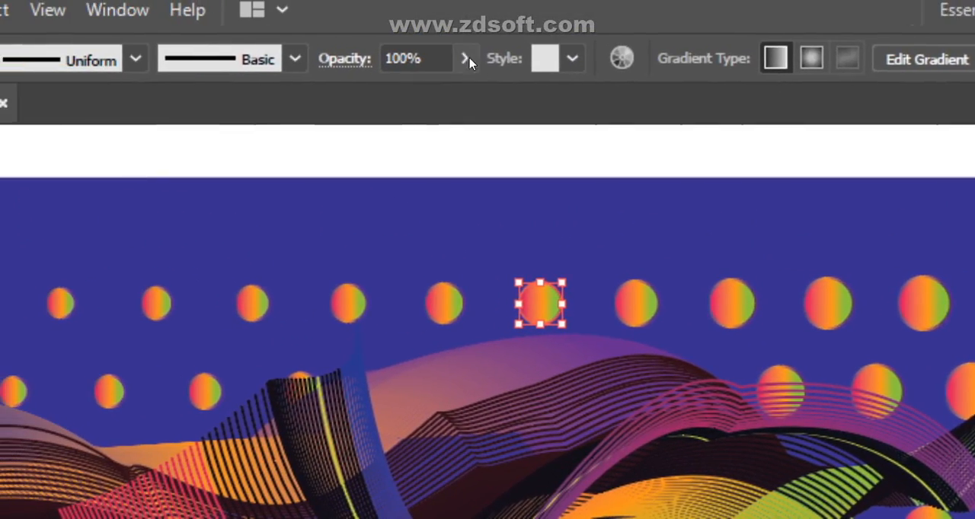
pyautogui.click(491, 60)
pyautogui.click(421, 94)
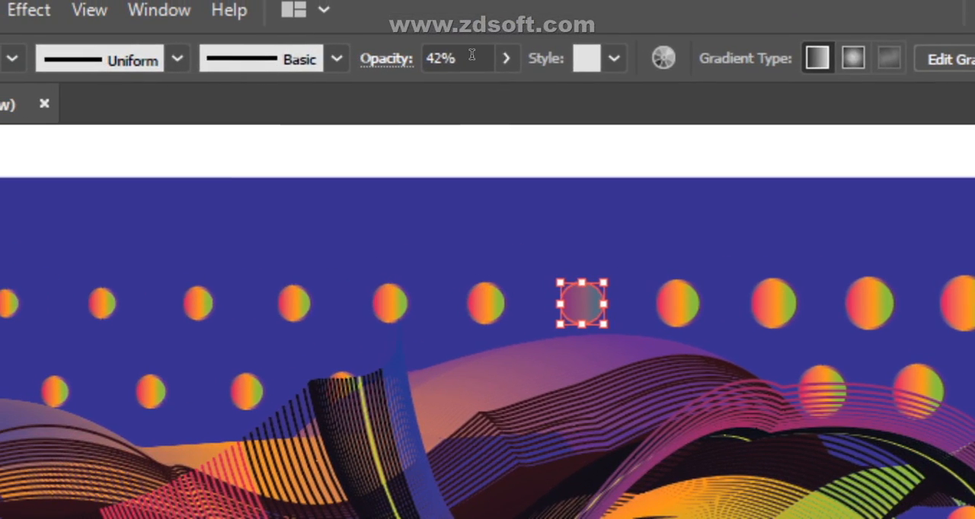
pyautogui.click(210, 58)
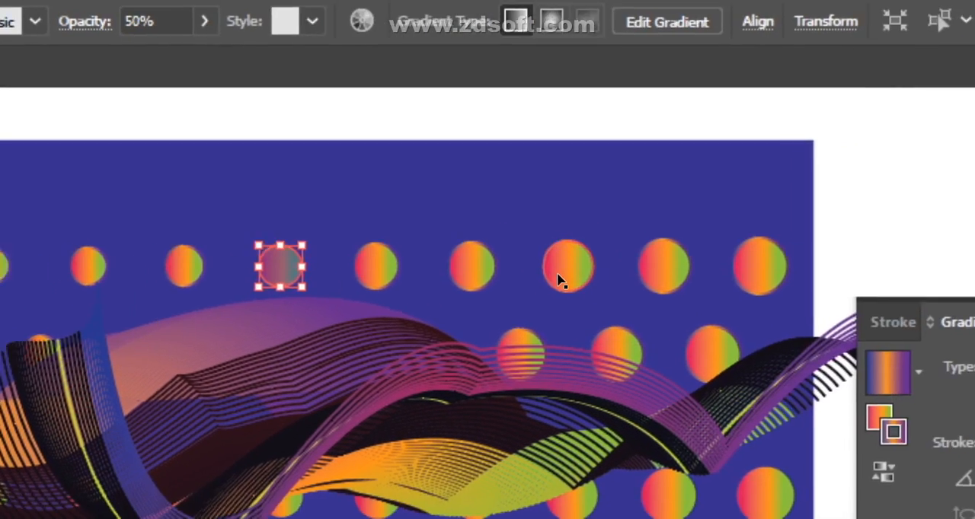
# Step: Shift the orange stop of another top-row circle's stroke gradient toward its blue end
pyautogui.click(885, 304)
pyautogui.moveTo(716, 265); pyautogui.dragTo(681, 264)
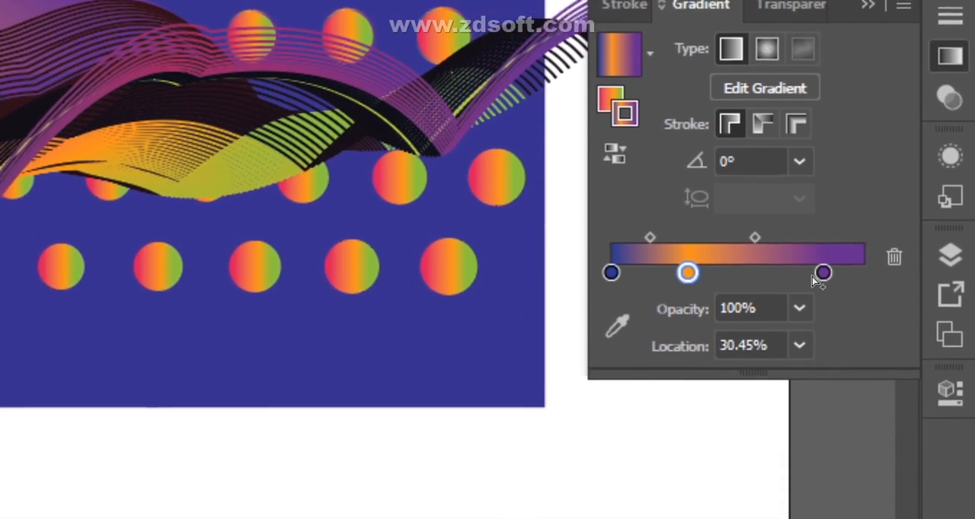
pyautogui.click(822, 273)
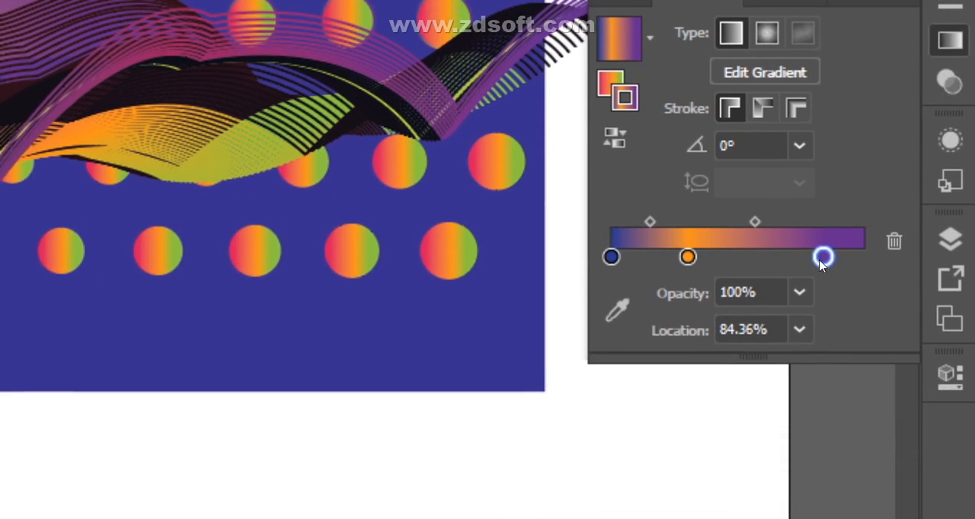
pyautogui.doubleClick(823, 259)
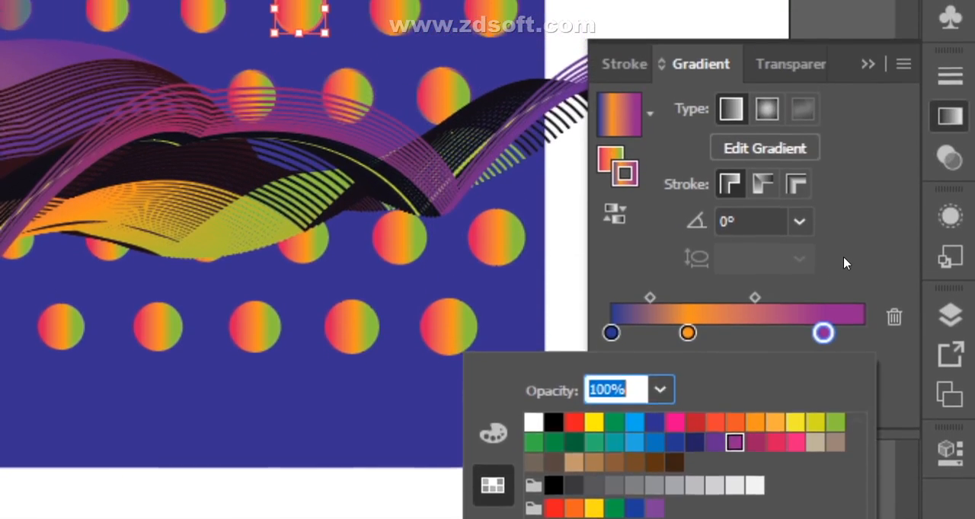
pyautogui.click(845, 80)
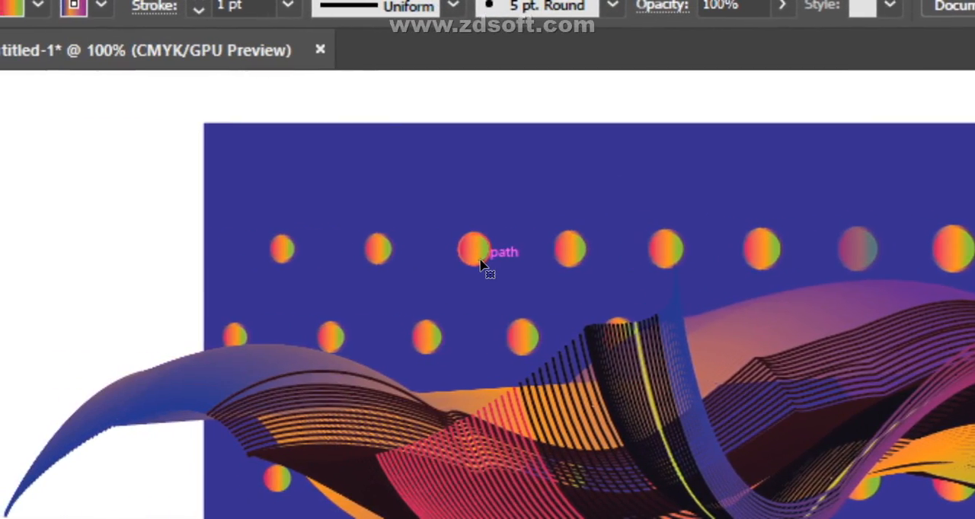
# Step: Recolor the purple stop of the third top-row circle's stroke gradient to teal and shift its orange stop toward the blue end
pyautogui.click(481, 261)
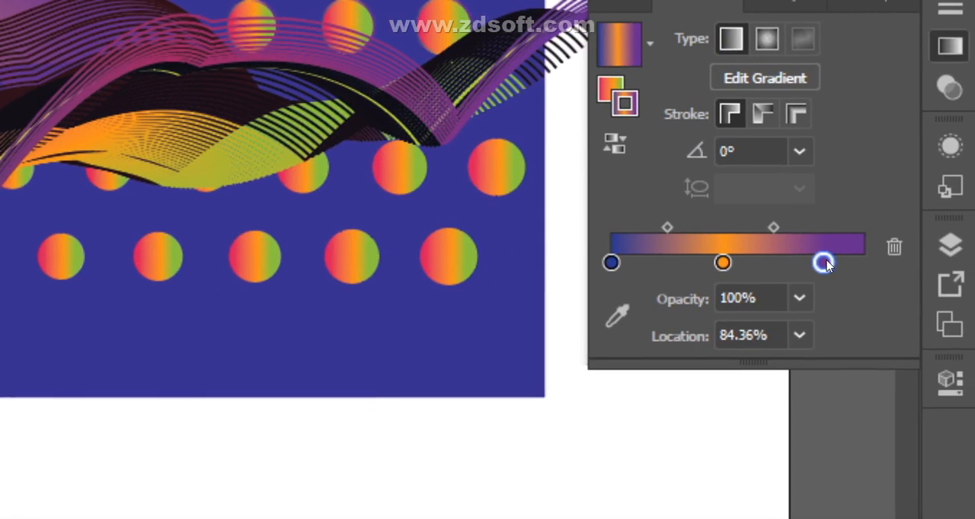
pyautogui.doubleClick(824, 263)
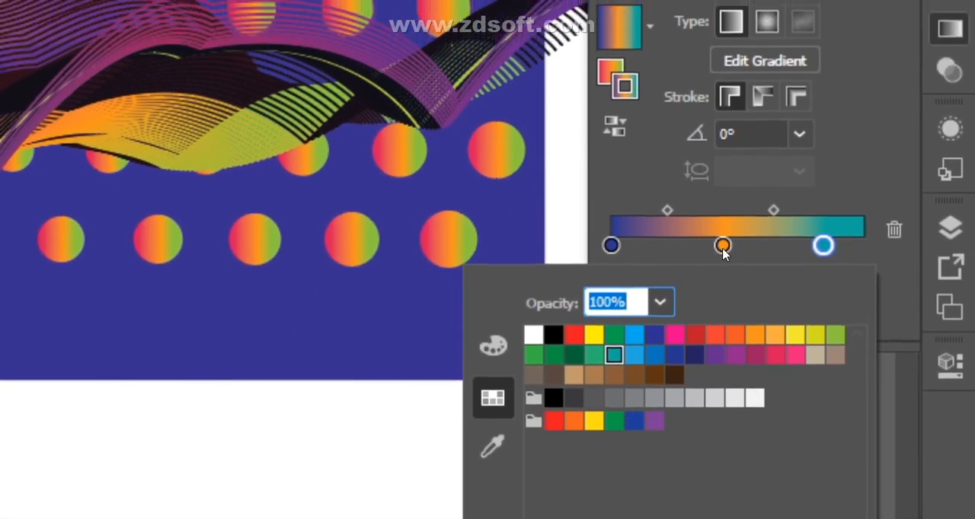
pyautogui.click(721, 148)
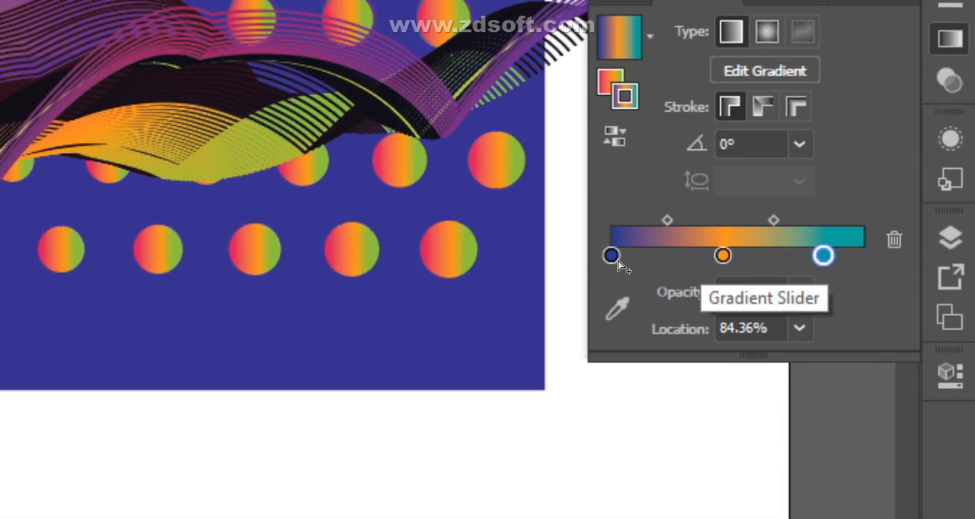
pyautogui.moveTo(721, 257); pyautogui.dragTo(699, 259)
pyautogui.click(822, 257)
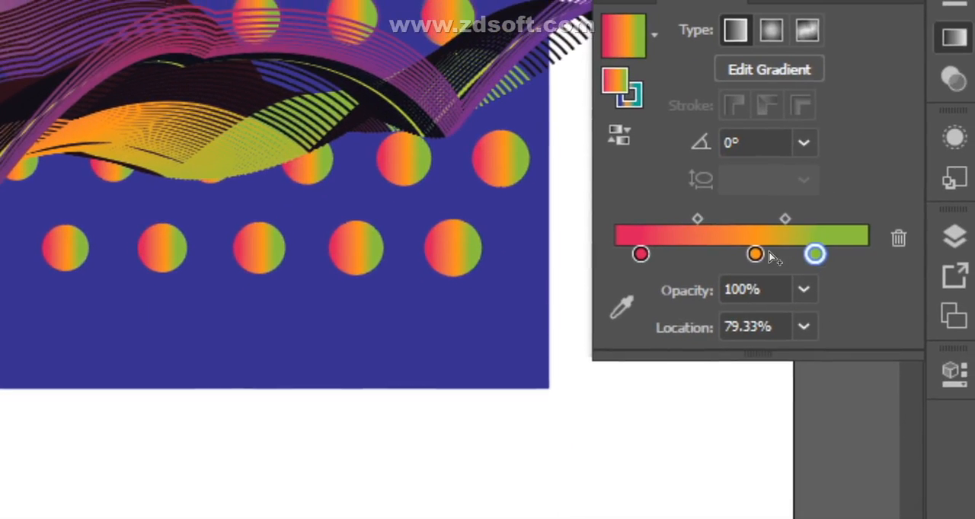
# Step: Reorder the third circle's fill gradient to orange, pink, green and redraw its direction diagonally across the circle
pyautogui.click(751, 437)
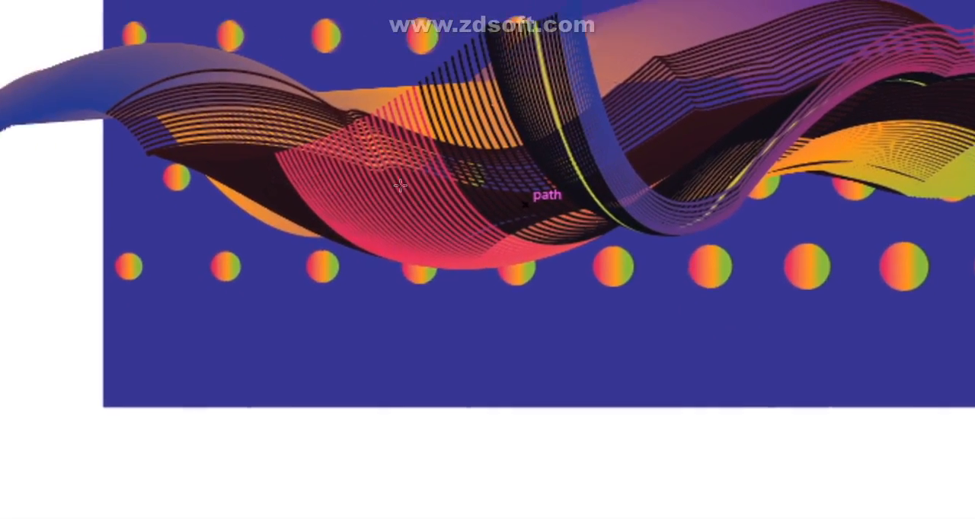
pyautogui.moveTo(476, 232)
pyautogui.mouseDown()
pyautogui.moveTo(503, 281)
pyautogui.moveTo(497, 272)
pyautogui.mouseUp()
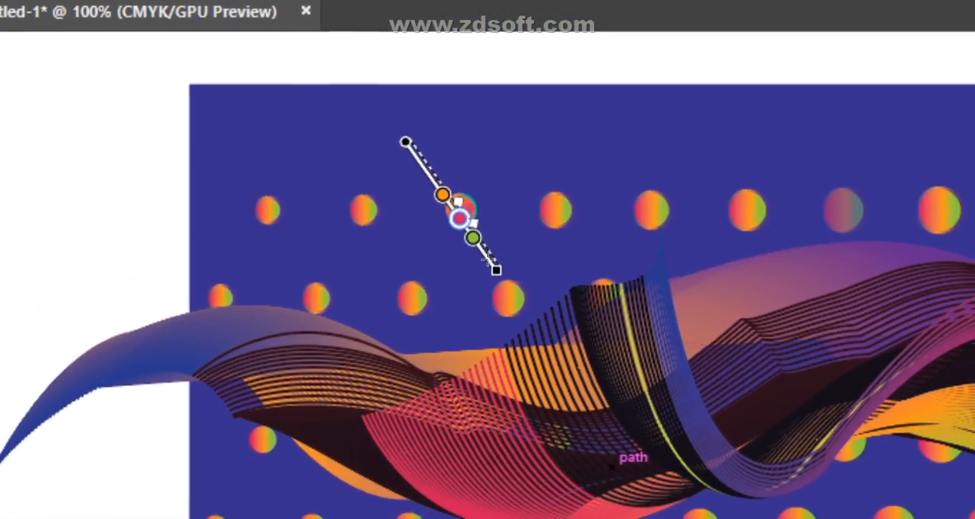
pyautogui.moveTo(508, 126); pyautogui.dragTo(437, 245)
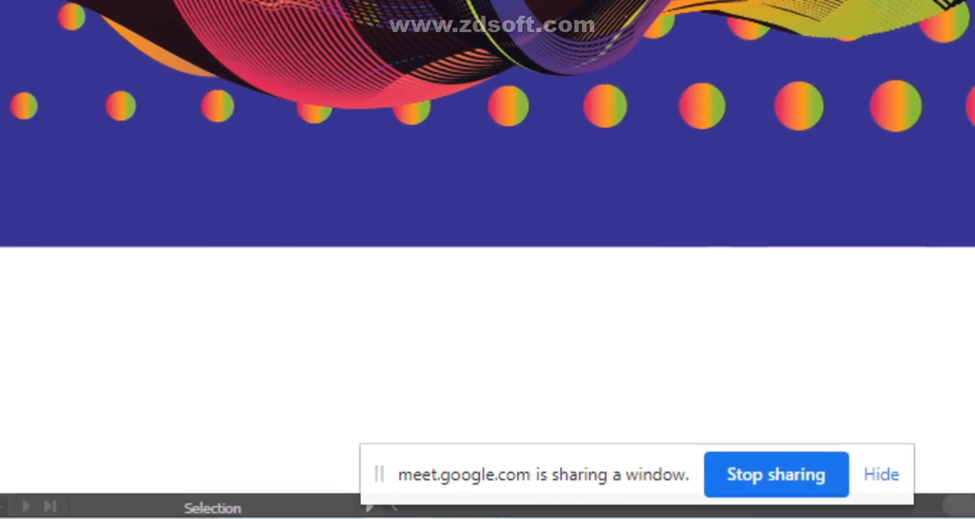
# Step: Switch to Google Meet and present the Chrome window containing the meeting
pyautogui.moveTo(488, 517)
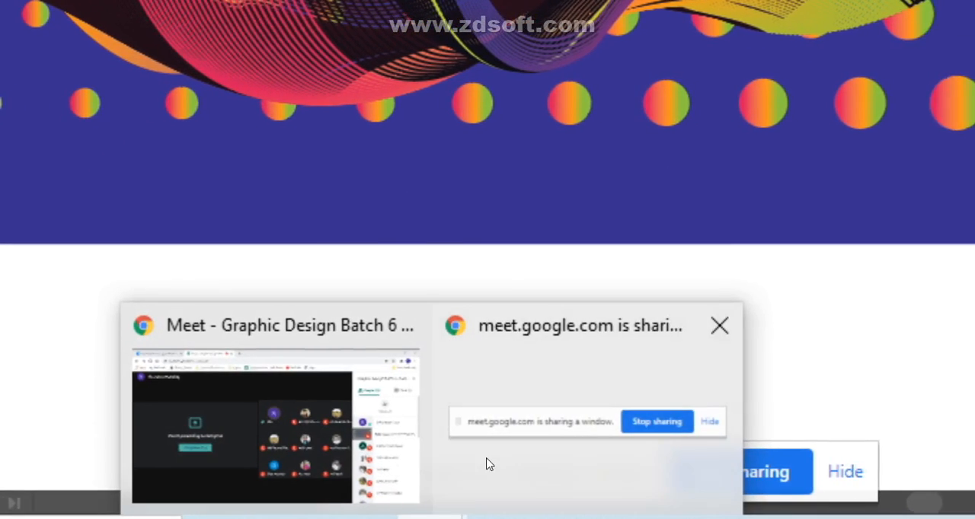
pyautogui.click(563, 450)
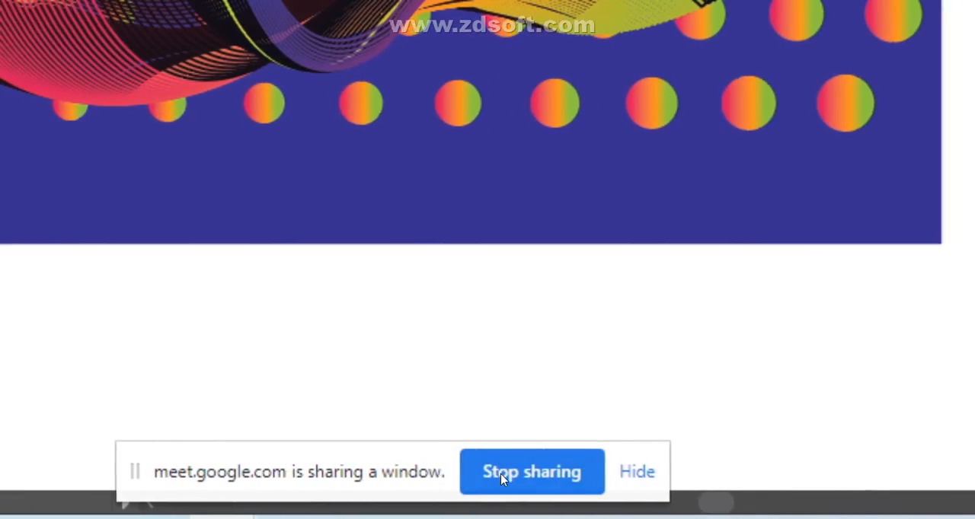
pyautogui.click(500, 474)
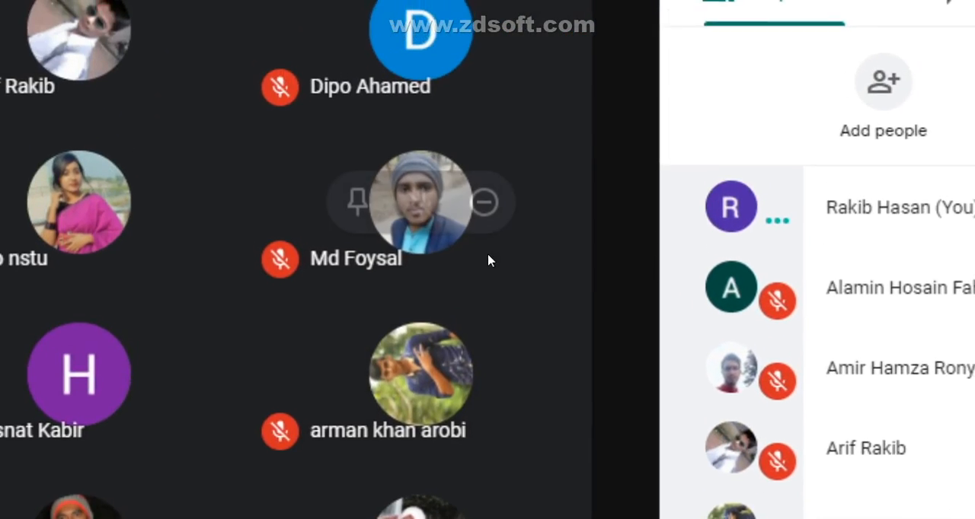
pyautogui.click(490, 445)
pyautogui.click(489, 266)
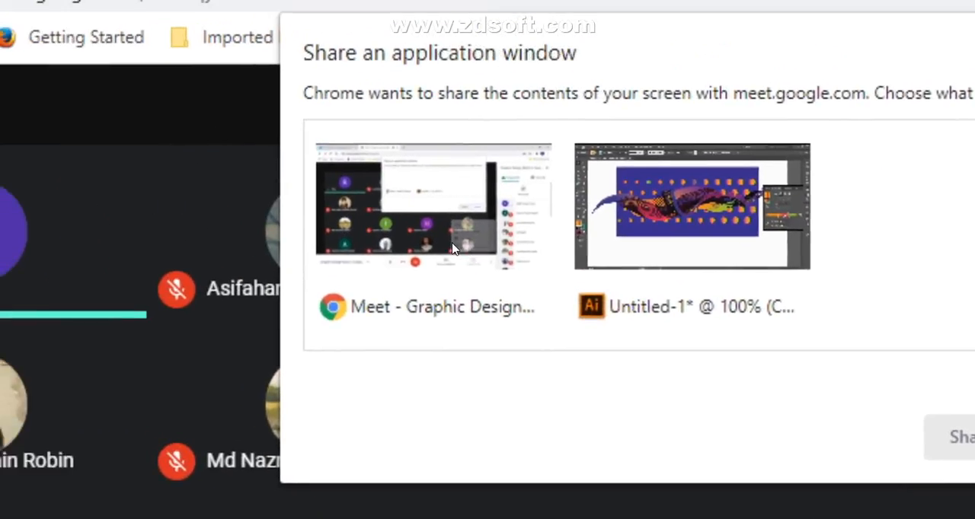
pyautogui.click(692, 206)
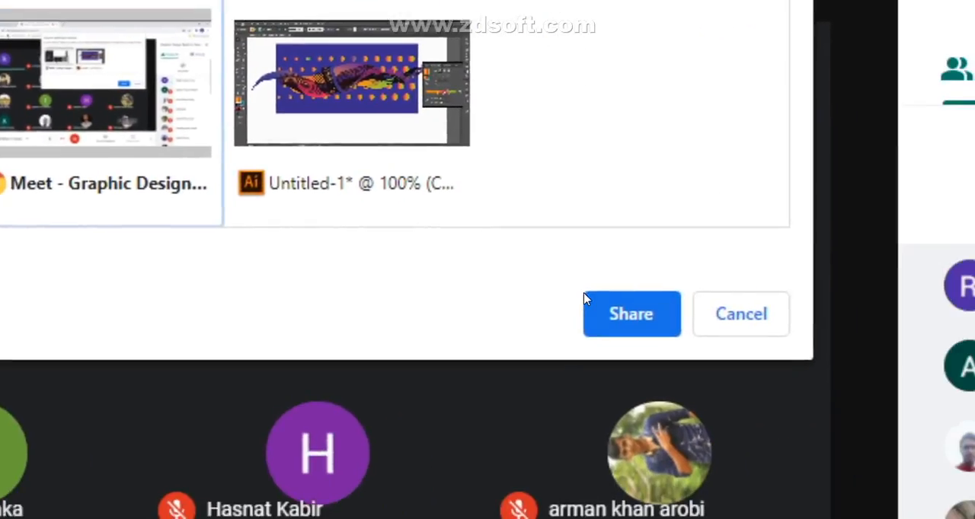
pyautogui.click(961, 439)
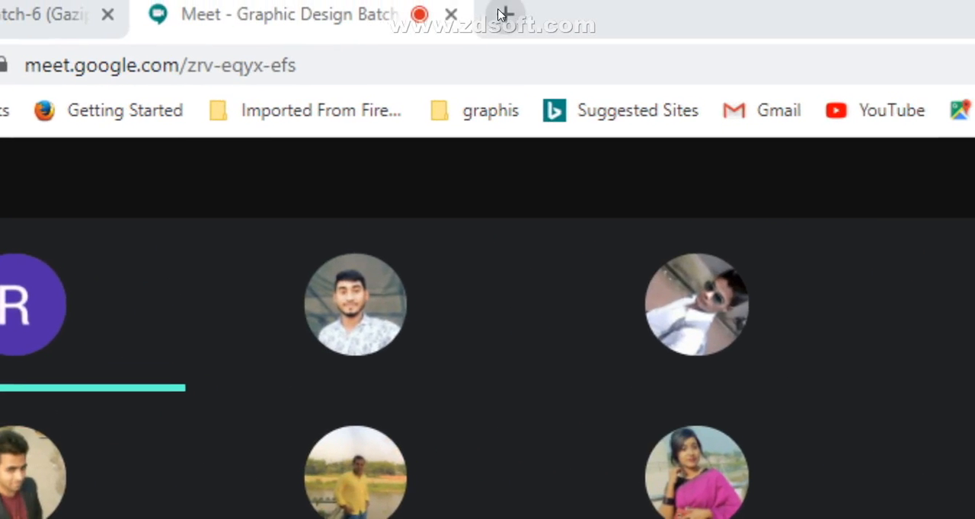
# Step: Search Google for "background design blend tool" in a new browser tab
pyautogui.click(504, 13)
pyautogui.click(512, 62)
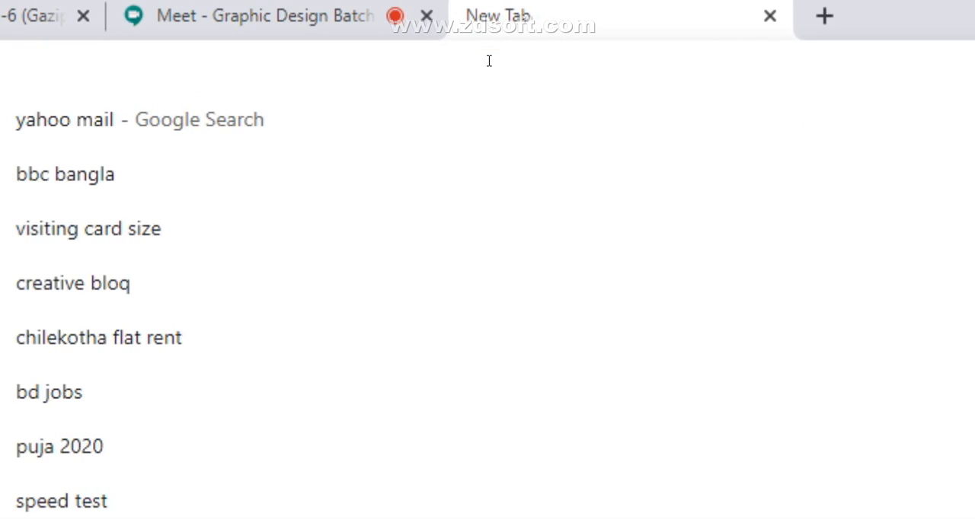
pyautogui.write('back')
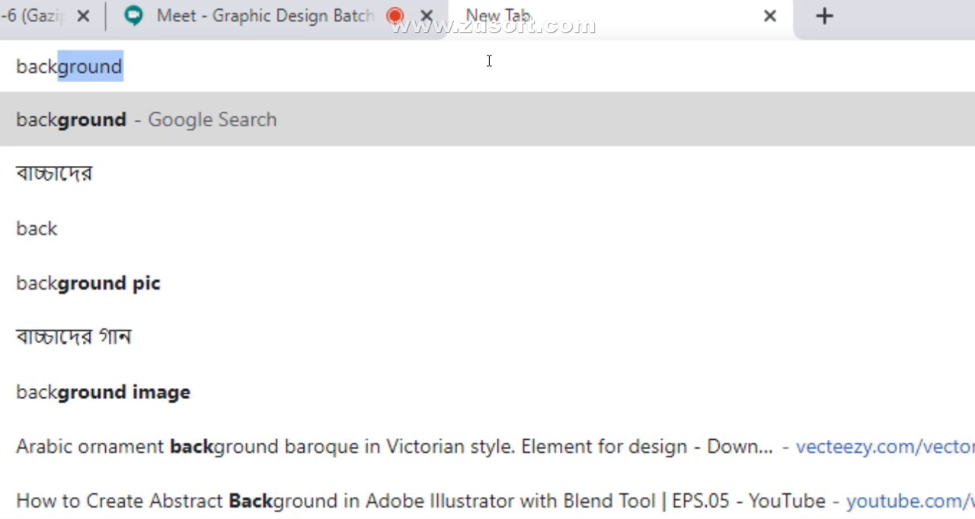
pyautogui.write('ground design')
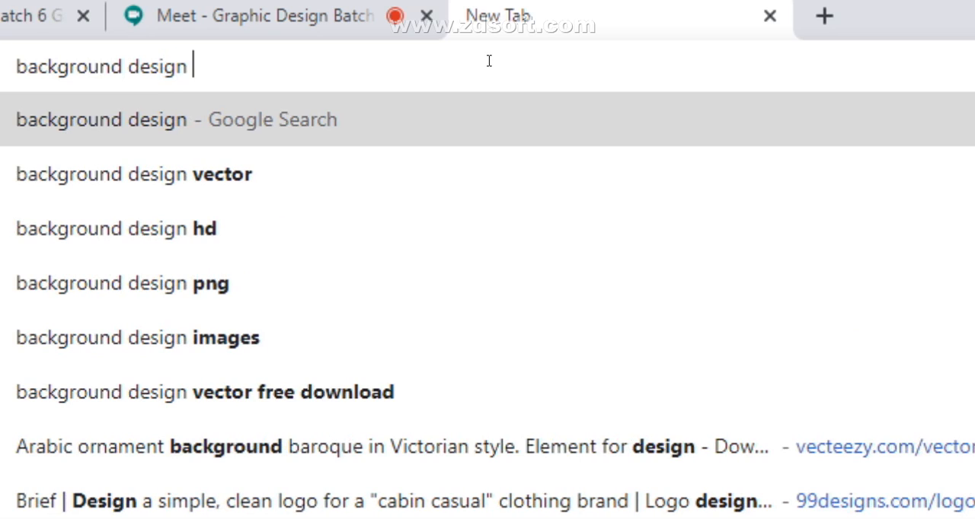
pyautogui.write(' blend ')
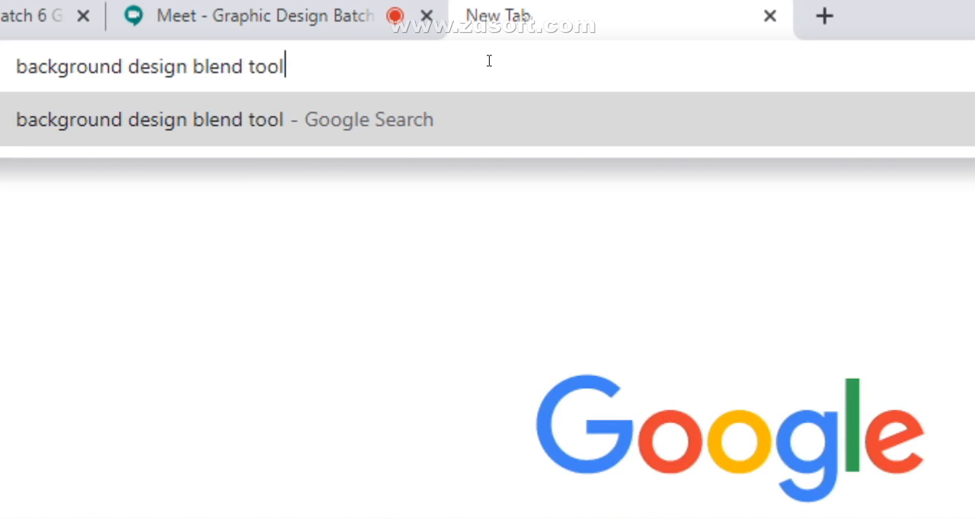
pyautogui.write('tool')
pyautogui.press('Return')
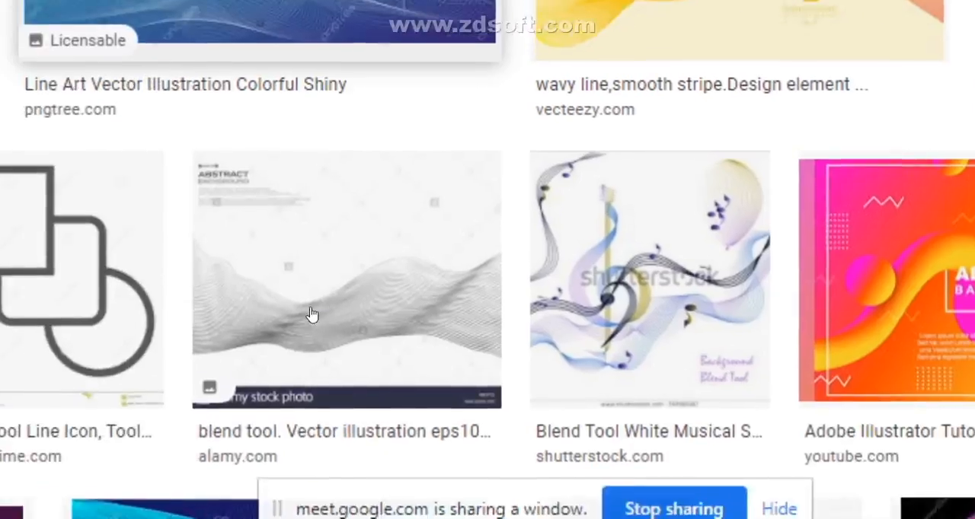
# Step: Browse the image results for examples of abstract wave, line-art and gradient backgrounds made with the blend tool
pyautogui.scroll(-2, 502, 265)
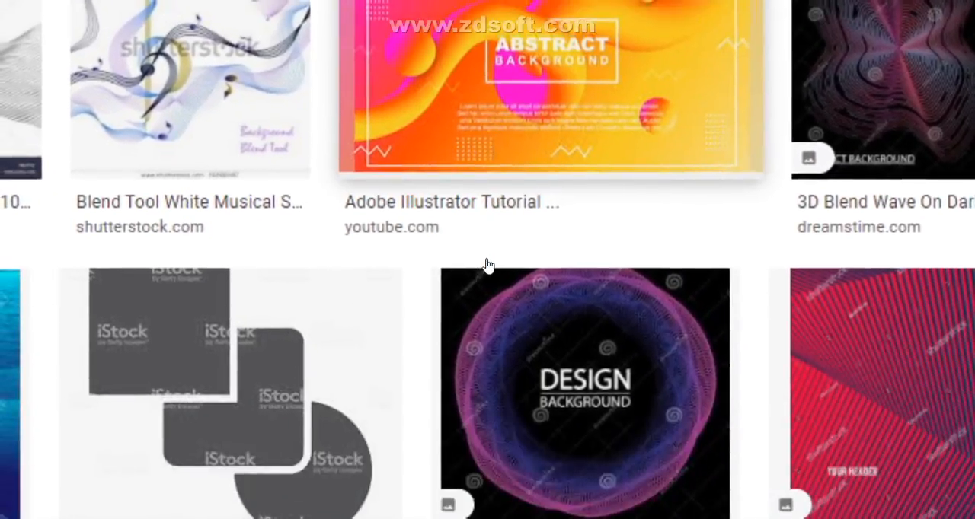
pyautogui.scroll(-1, 175, 269)
pyautogui.scroll(-2, 174, 269)
pyautogui.scroll(2, 199, 252)
pyautogui.scroll(-2, 488, 340)
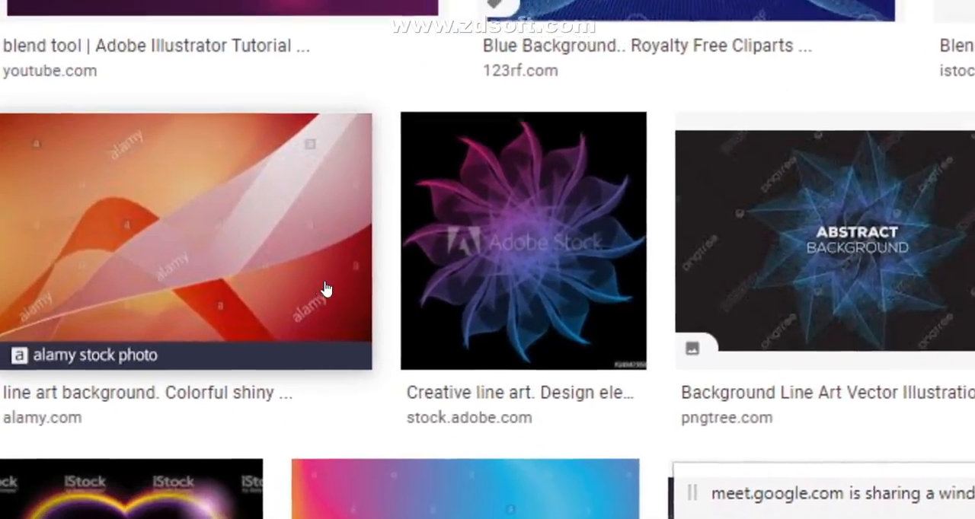
pyautogui.scroll(-4, 338, 269)
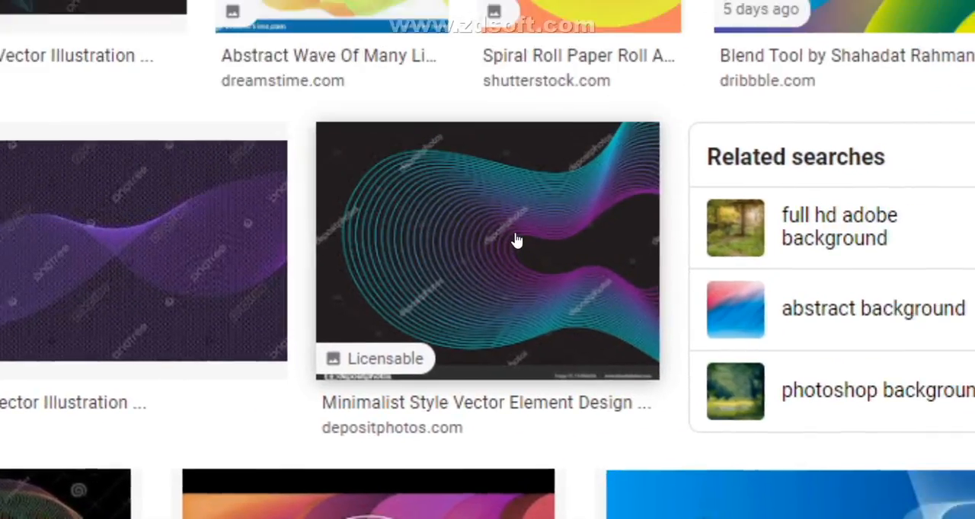
pyautogui.scroll(-4, 485, 266)
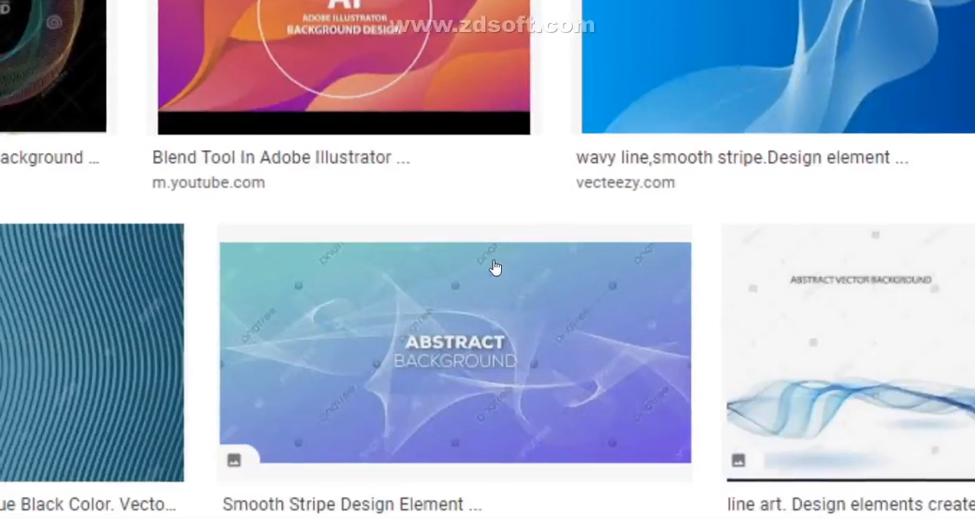
pyautogui.scroll(-5, 495, 267)
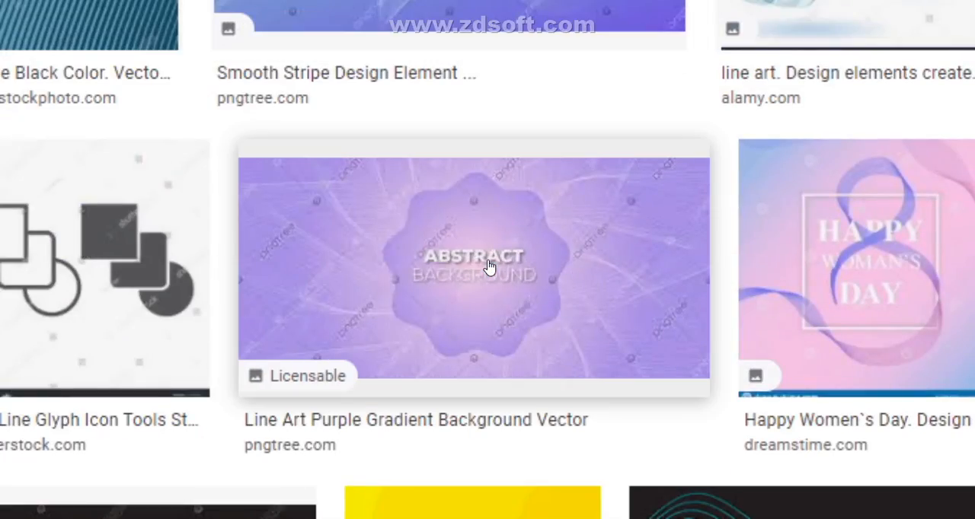
pyautogui.scroll(-5, 489, 266)
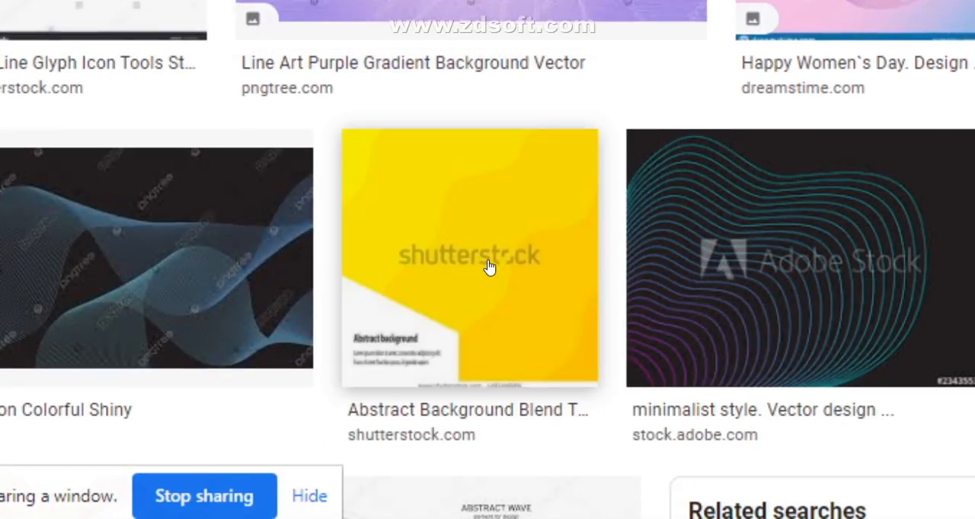
pyautogui.scroll(-15, 490, 266)
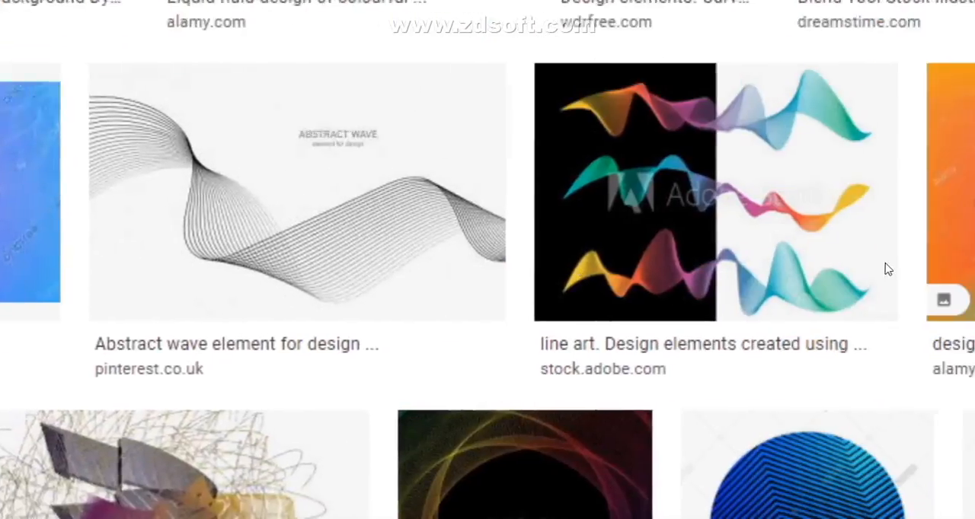
pyautogui.scroll(-5, 455, 329)
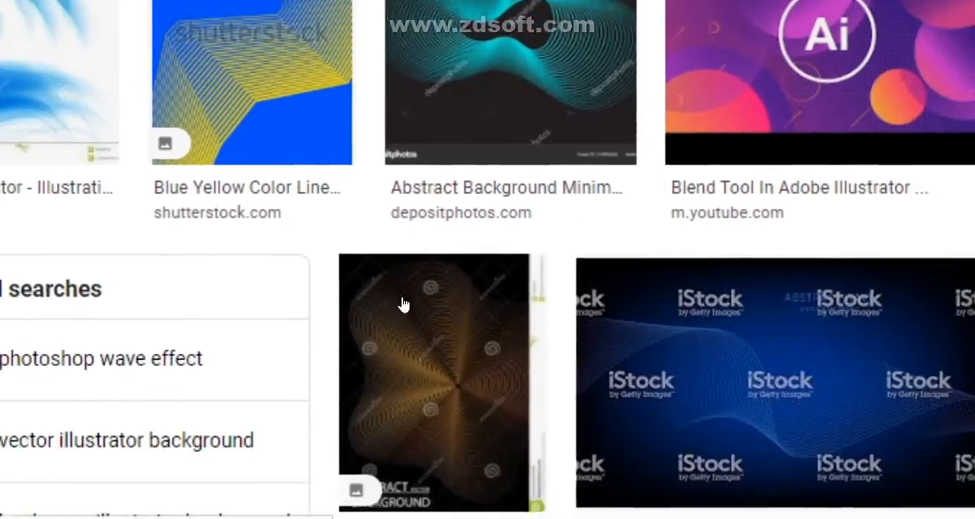
pyautogui.scroll(-10, 455, 329)
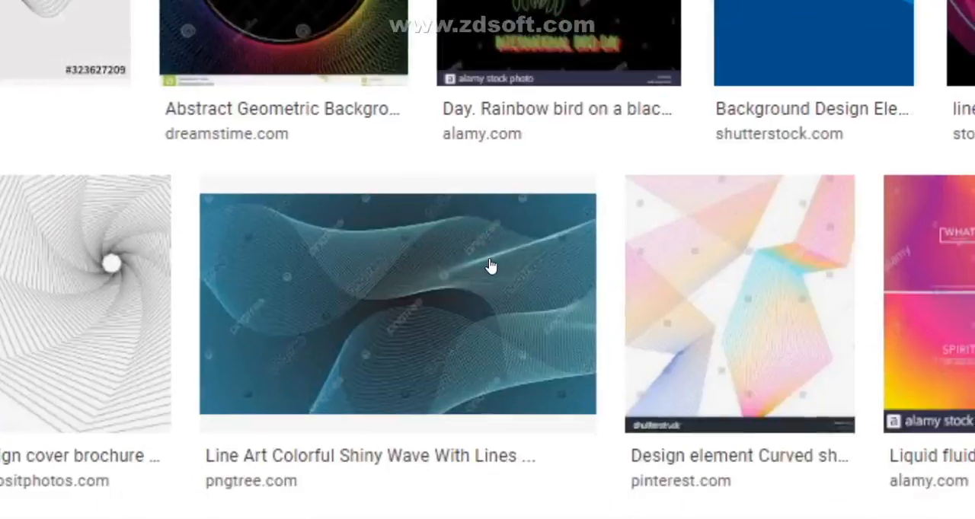
pyautogui.scroll(-10, 491, 264)
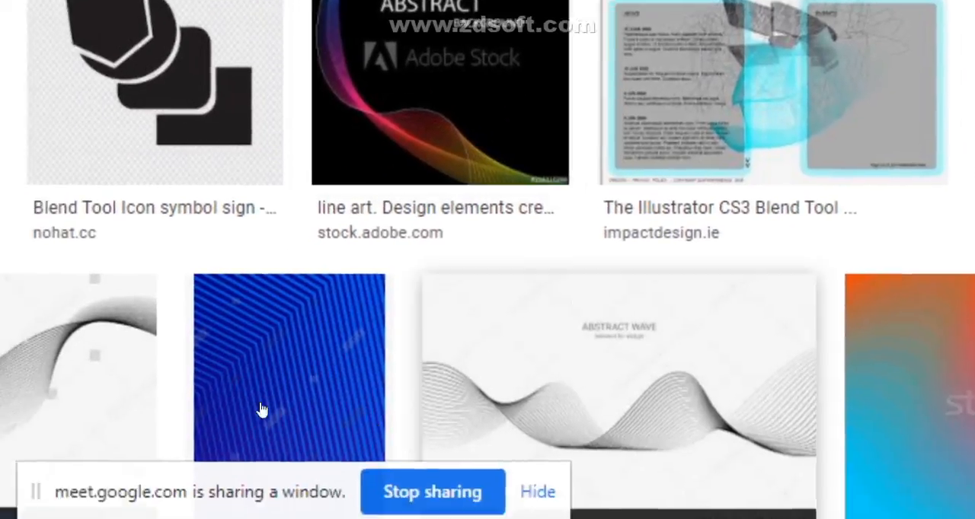
pyautogui.scroll(-5, 483, 255)
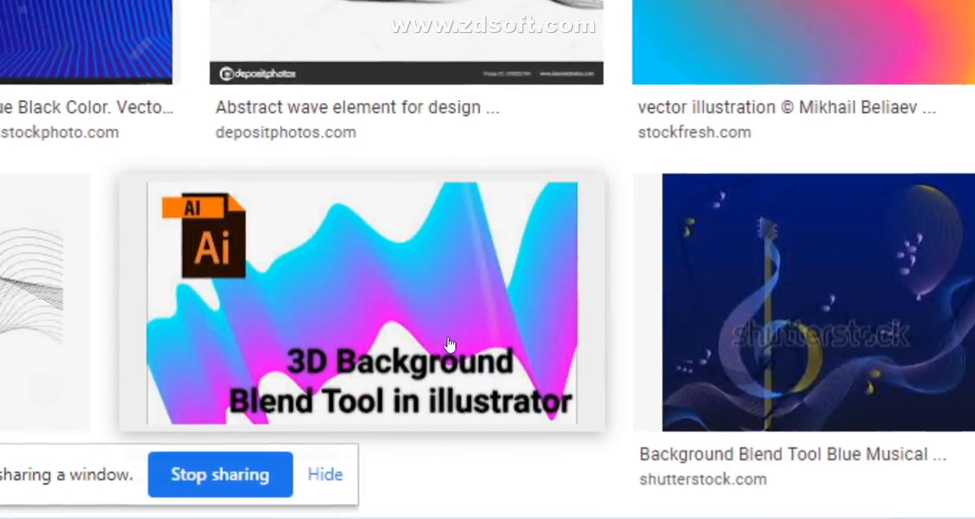
pyautogui.scroll(-3, 480, 282)
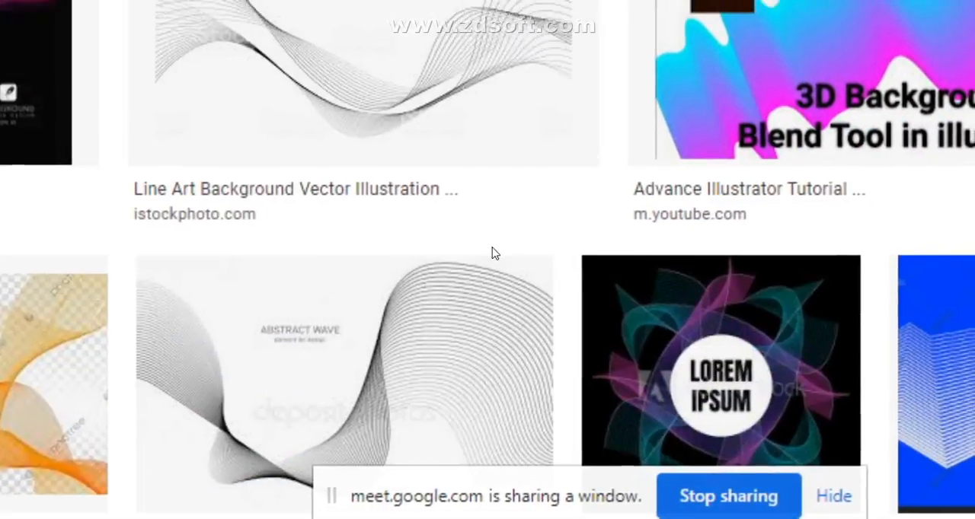
# Step: Examine further wave, stripe and gradient thumbnails in the blend-tool image results
pyautogui.scroll(-8, 662, 303)
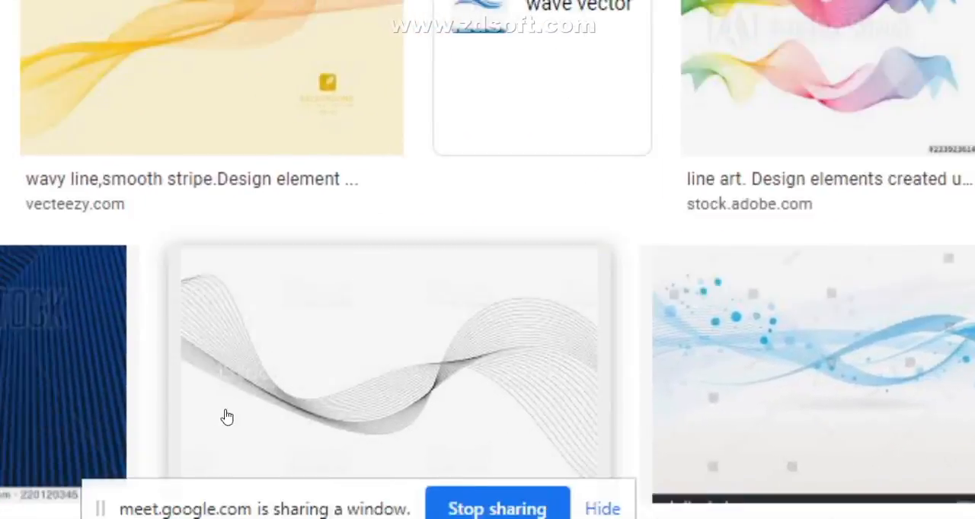
pyautogui.scroll(3, 489, 281)
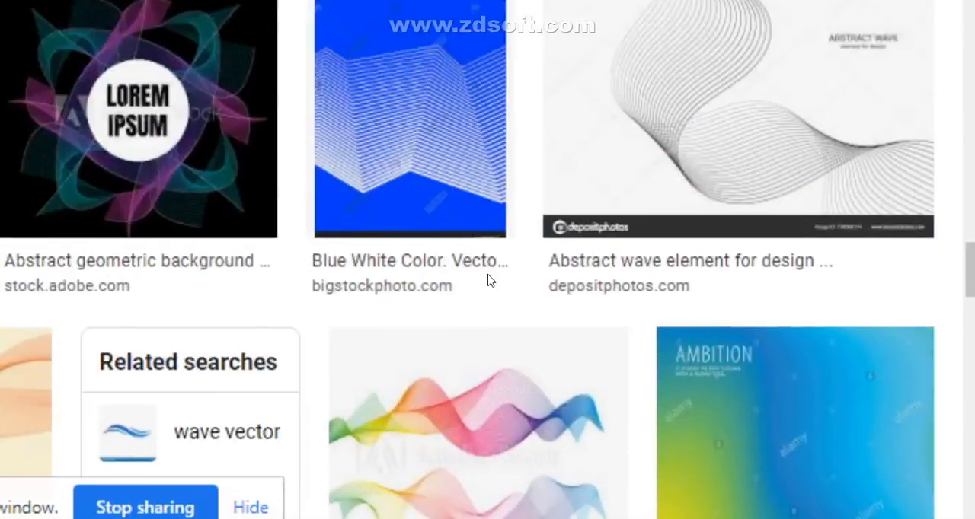
pyautogui.scroll(-4, 489, 282)
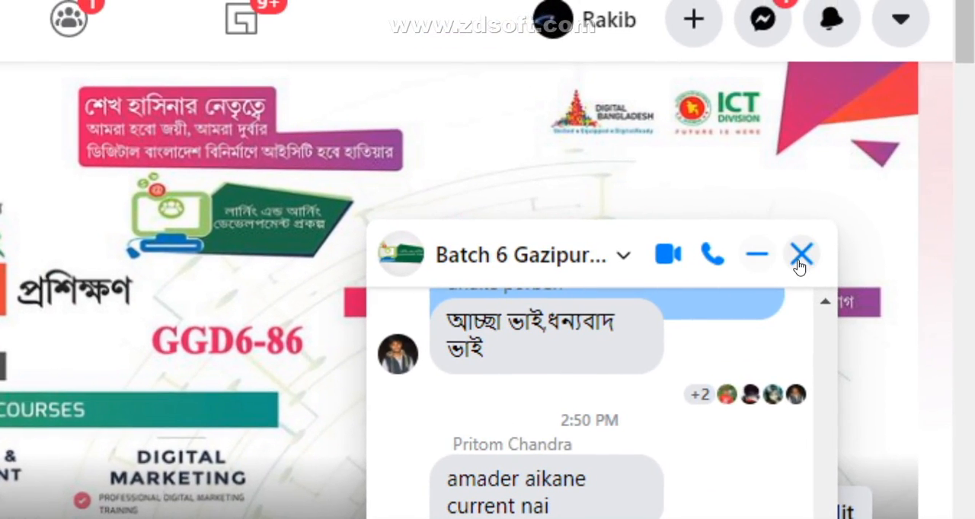
# Step: Close the batch group's chat pop-up on Facebook and switch to the chat messages of the Google Meet class
pyautogui.click(799, 266)
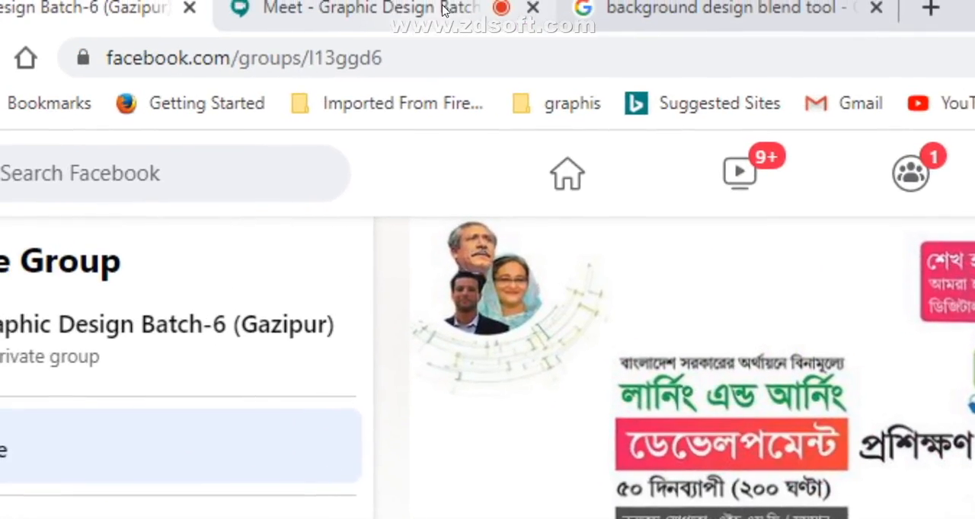
pyautogui.click(444, 9)
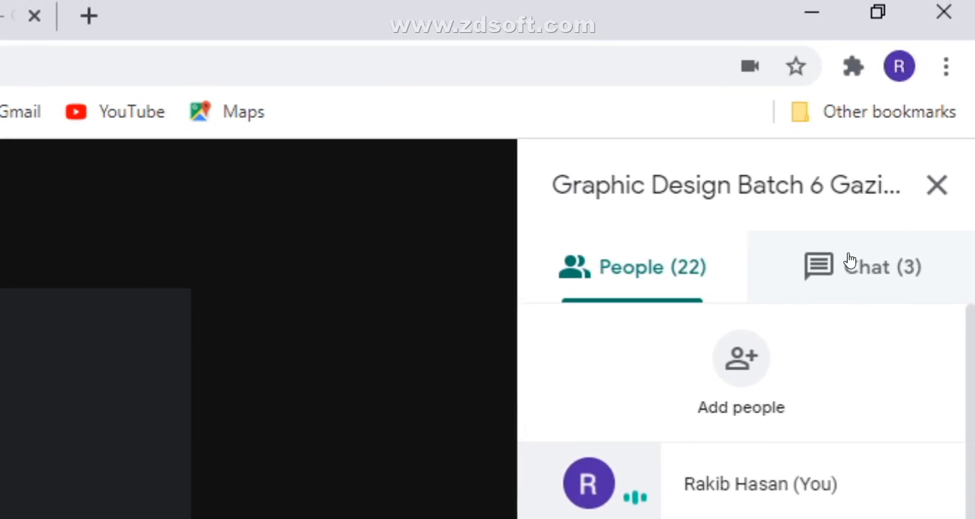
pyautogui.click(849, 263)
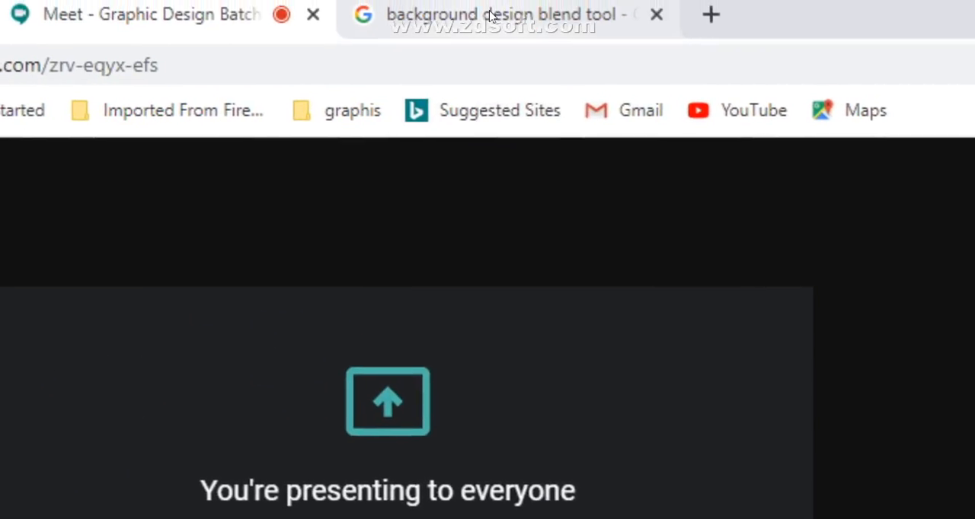
# Step: Return to the blend-tool image results and review the wavy-stripe, star and abstract-wave examples
pyautogui.click(480, 15)
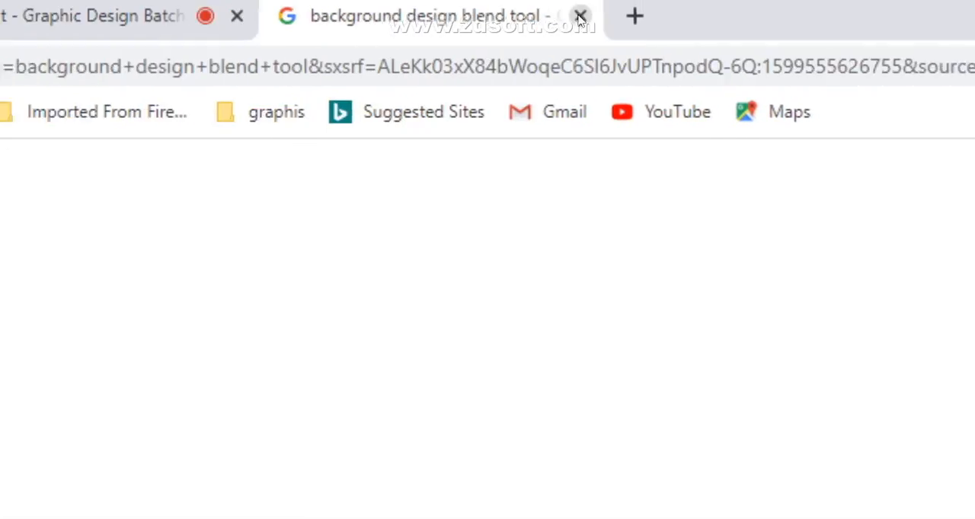
pyautogui.scroll(-6, 462, 403)
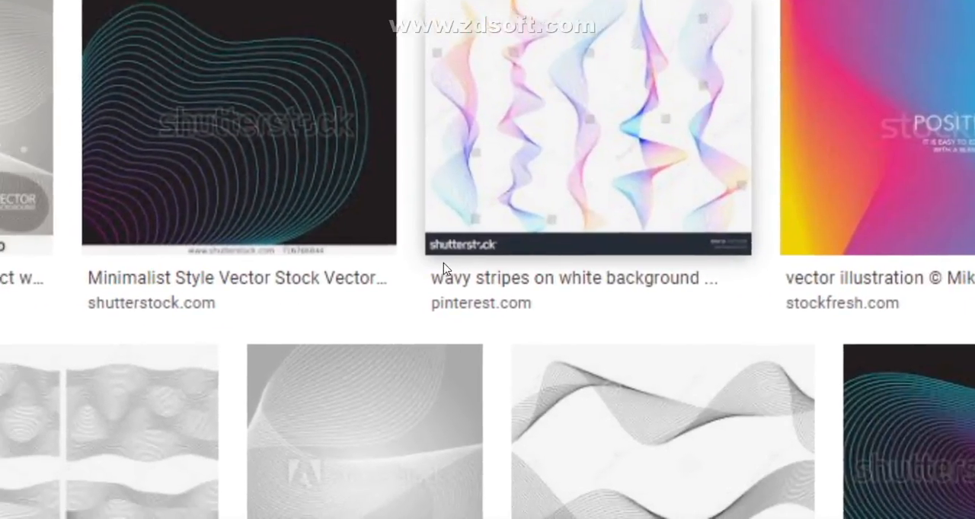
pyautogui.scroll(-7, 488, 268)
pyautogui.scroll(12, 489, 268)
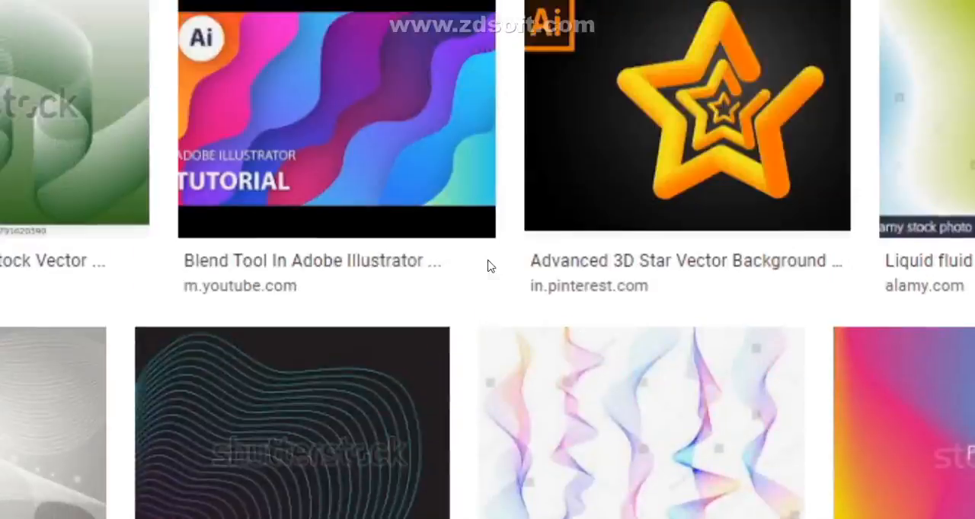
pyautogui.scroll(10, 464, 285)
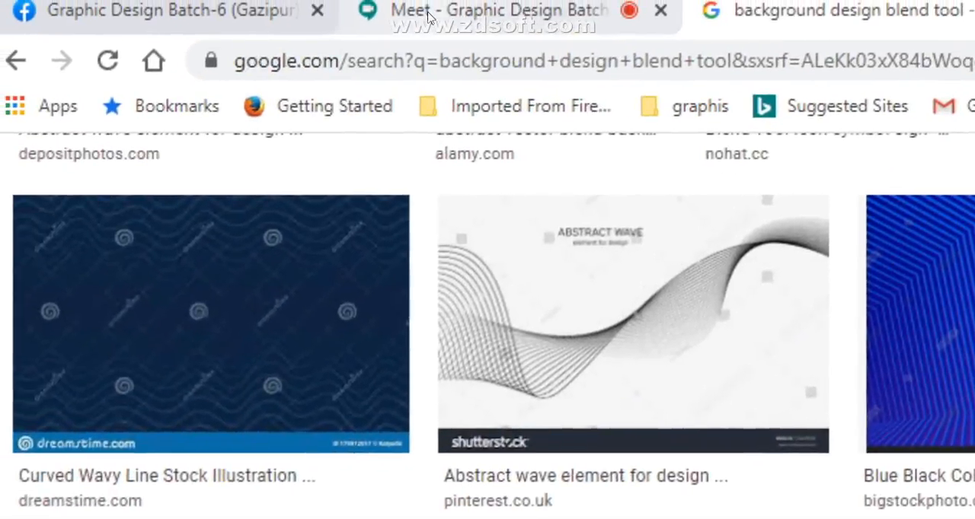
# Step: Go back to the Google Meet call and check the microphone of the participant who is speaking
pyautogui.click(502, 13)
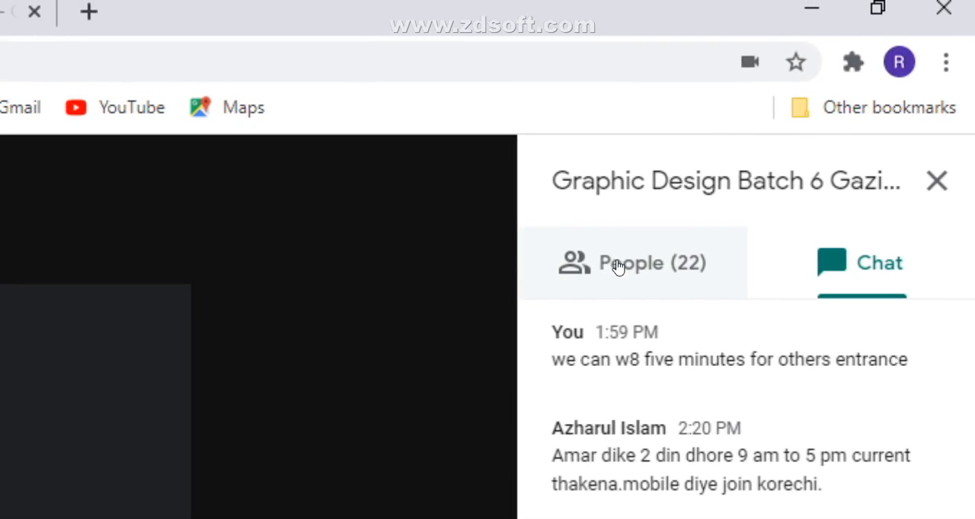
pyautogui.click(755, 179)
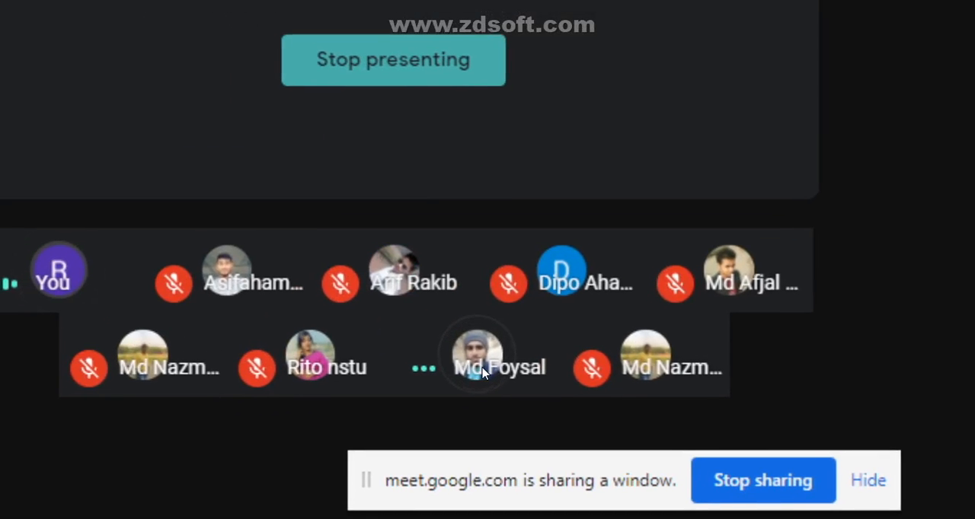
pyautogui.moveTo(487, 364)
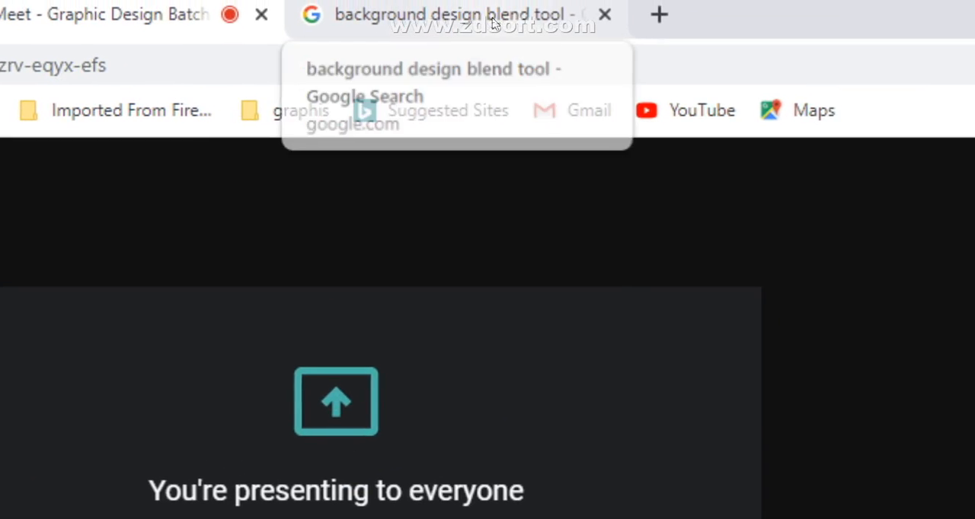
# Step: Examine blend-tool background examples such as star, bird, circular line-art, liquid gradient and striped designs in the image results
pyautogui.click(487, 19)
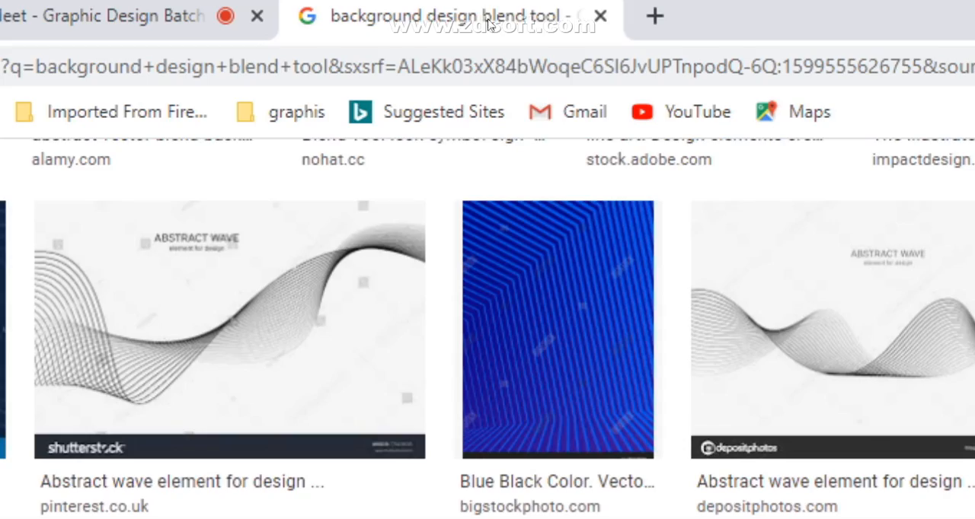
pyautogui.scroll(6, 426, 278)
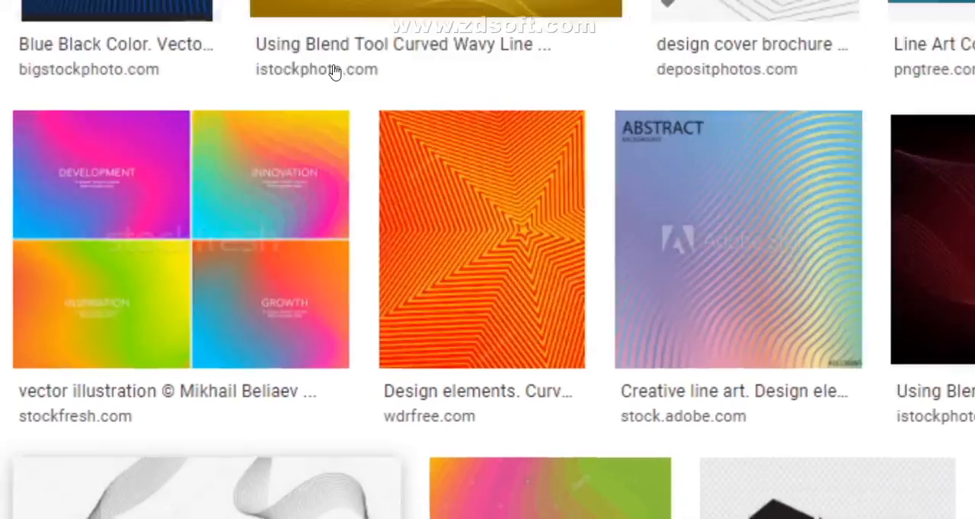
pyautogui.scroll(3, 761, 317)
pyautogui.scroll(-3, 808, 298)
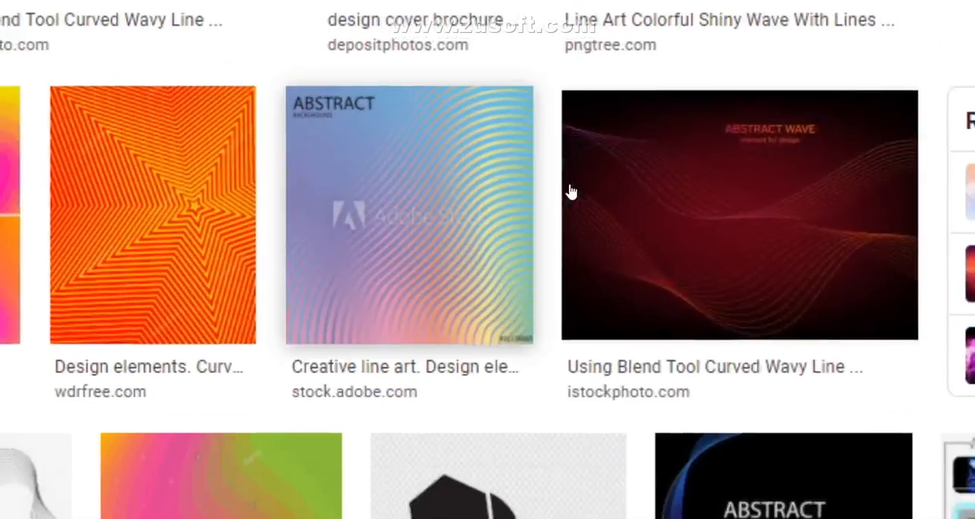
pyautogui.scroll(-5, 730, 248)
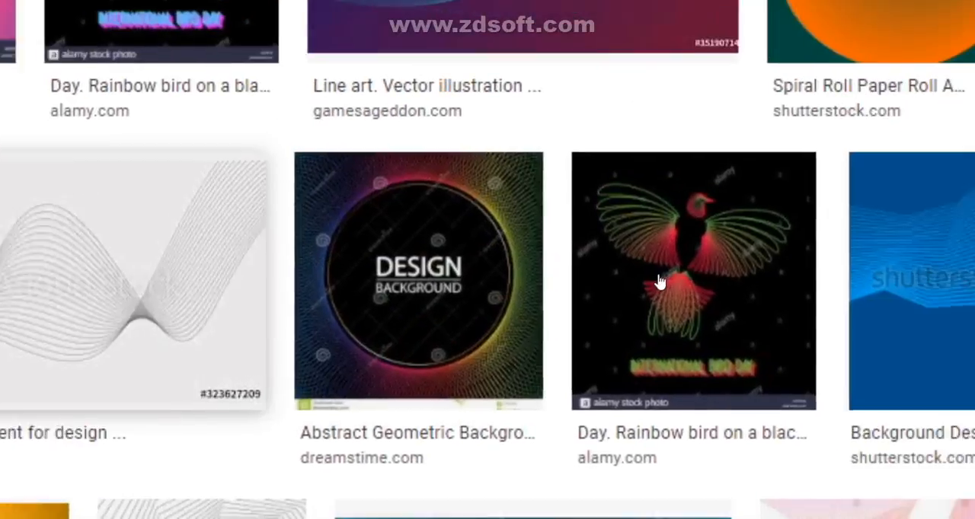
pyautogui.scroll(1, 712, 247)
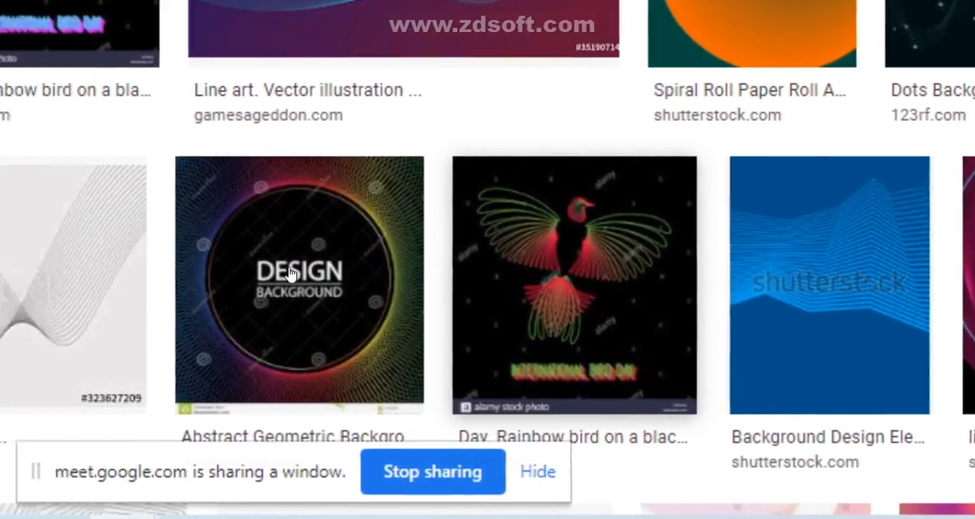
pyautogui.scroll(7, 290, 274)
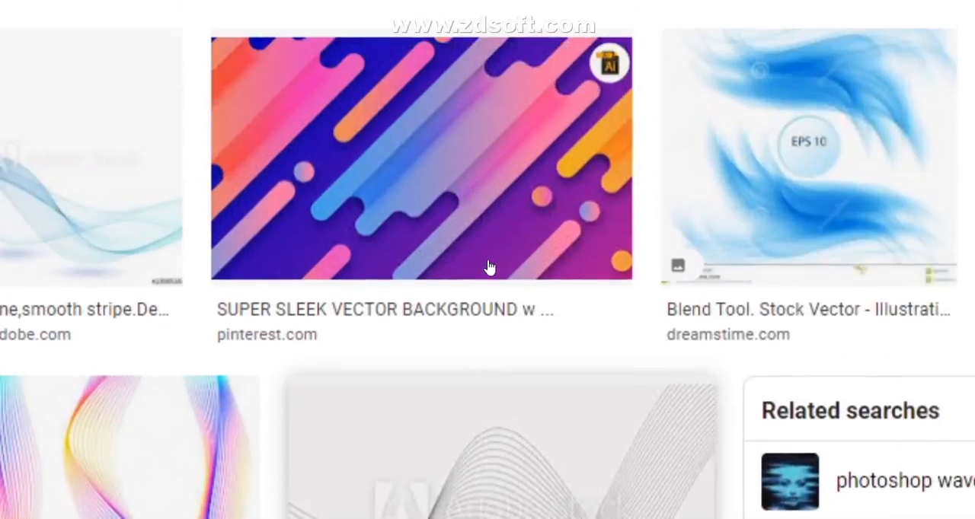
pyautogui.scroll(10, 490, 268)
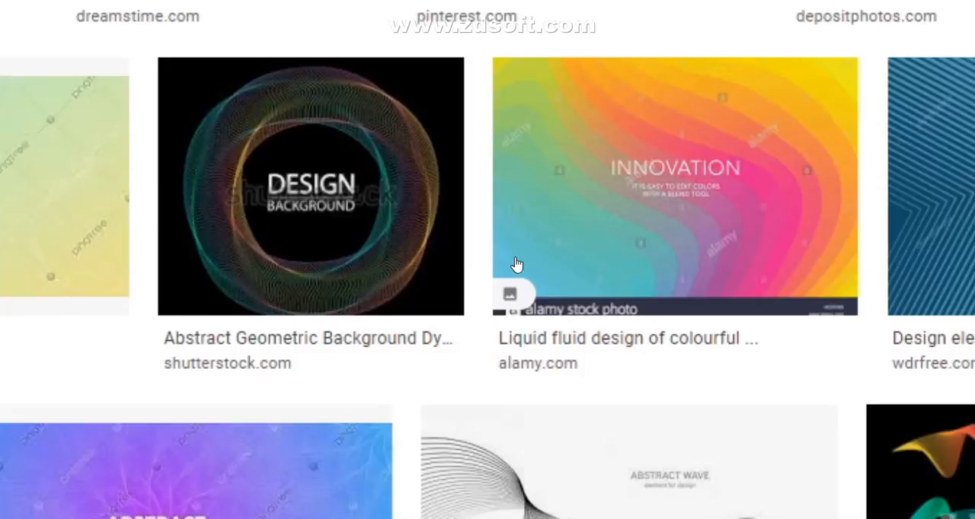
pyautogui.scroll(10, 517, 265)
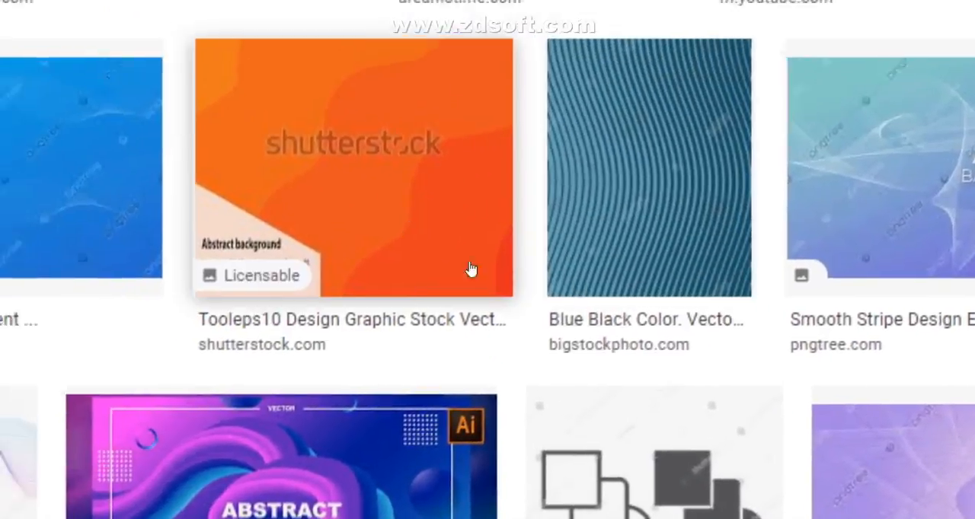
pyautogui.scroll(10, 472, 269)
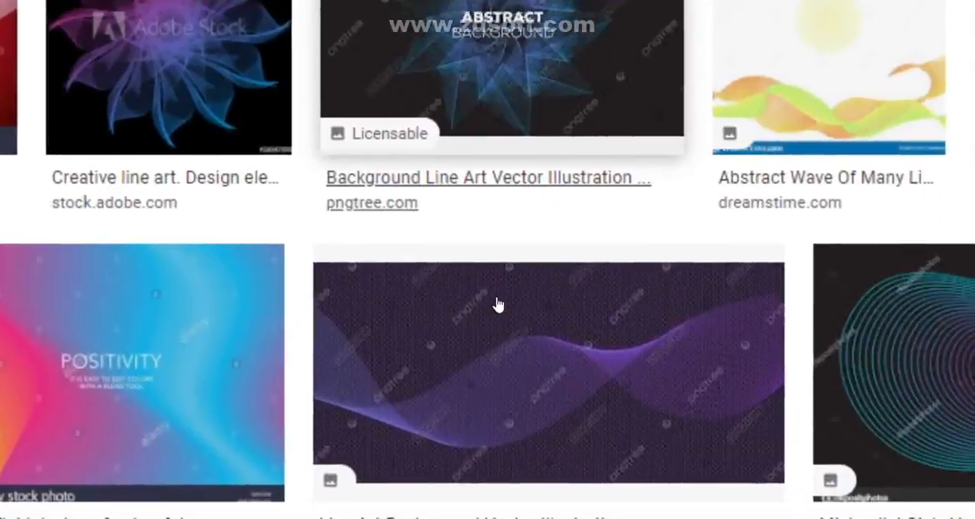
pyautogui.scroll(10, 497, 304)
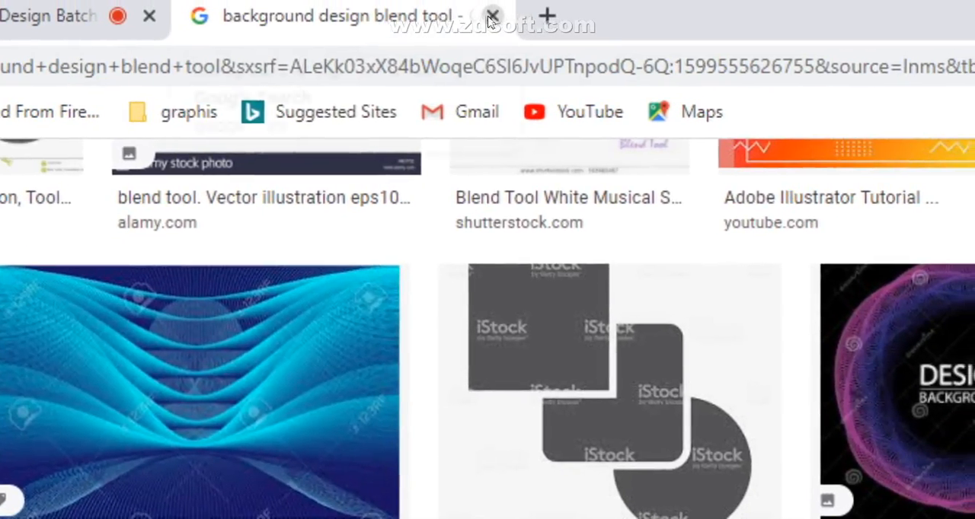
# Step: Return to the Google Meet call and stop sharing the Chrome window
pyautogui.click(491, 17)
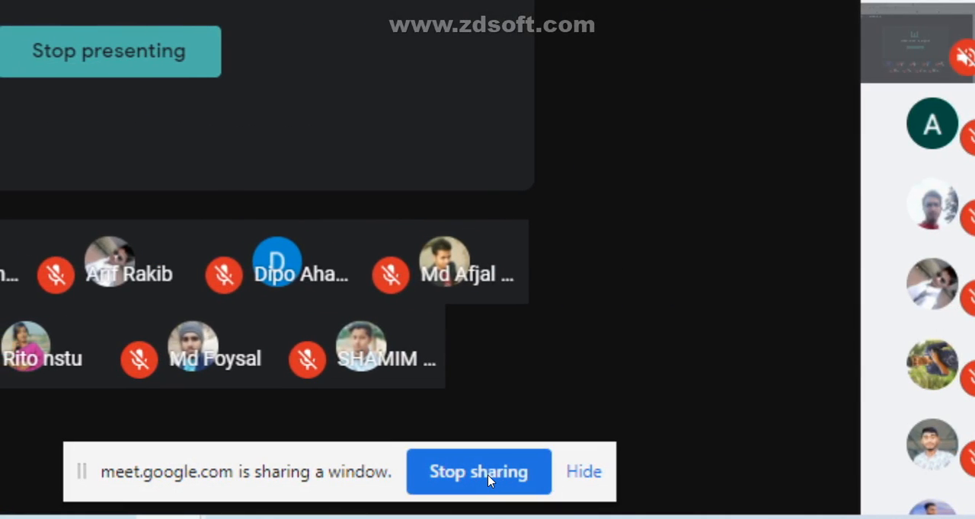
pyautogui.click(488, 474)
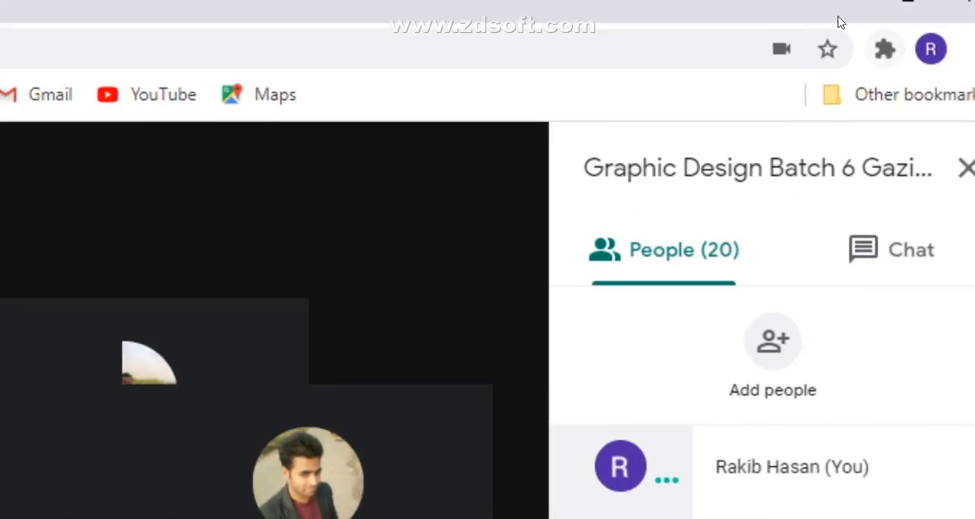
# Step: Minimize the Chrome and Illustrator windows and open the "10 minutes break" Word document from the desktop
pyautogui.click(842, 2)
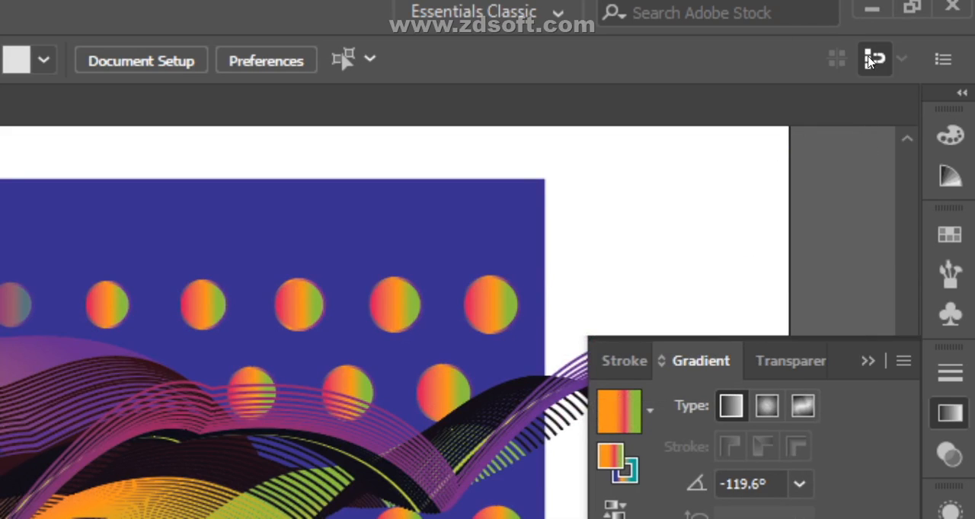
pyautogui.click(870, 16)
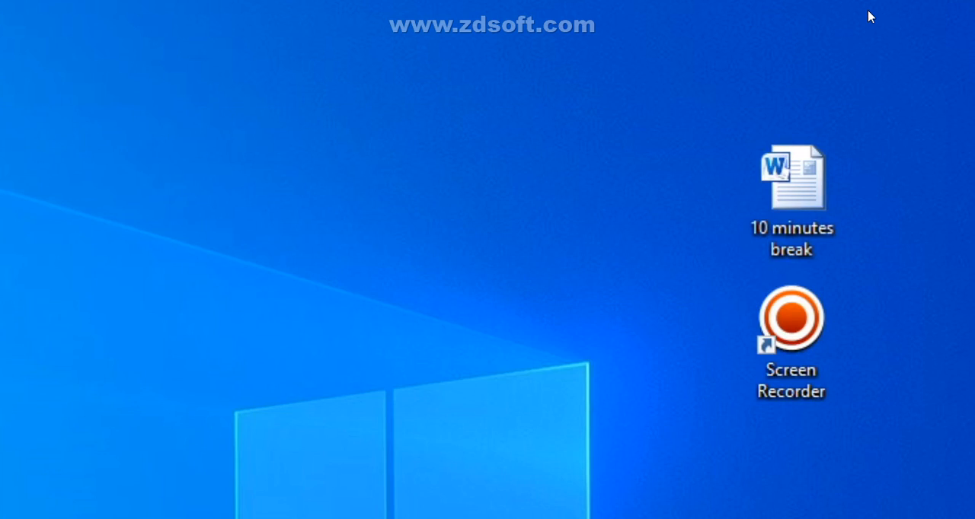
pyautogui.doubleClick(807, 216)
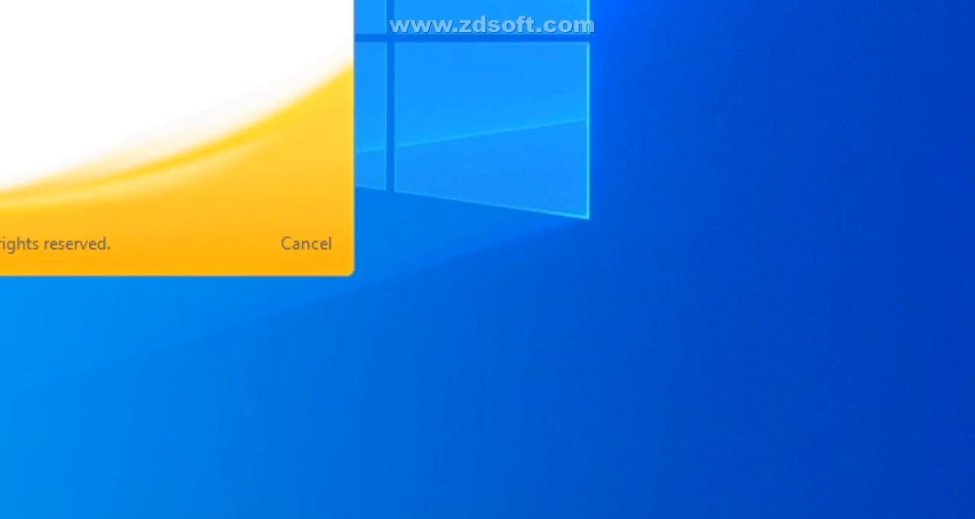
pyautogui.click(653, 518)
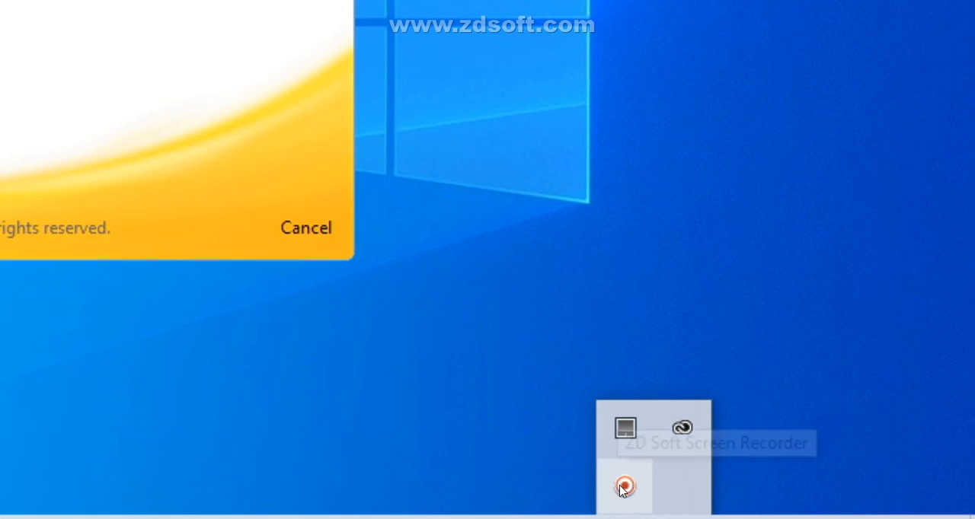